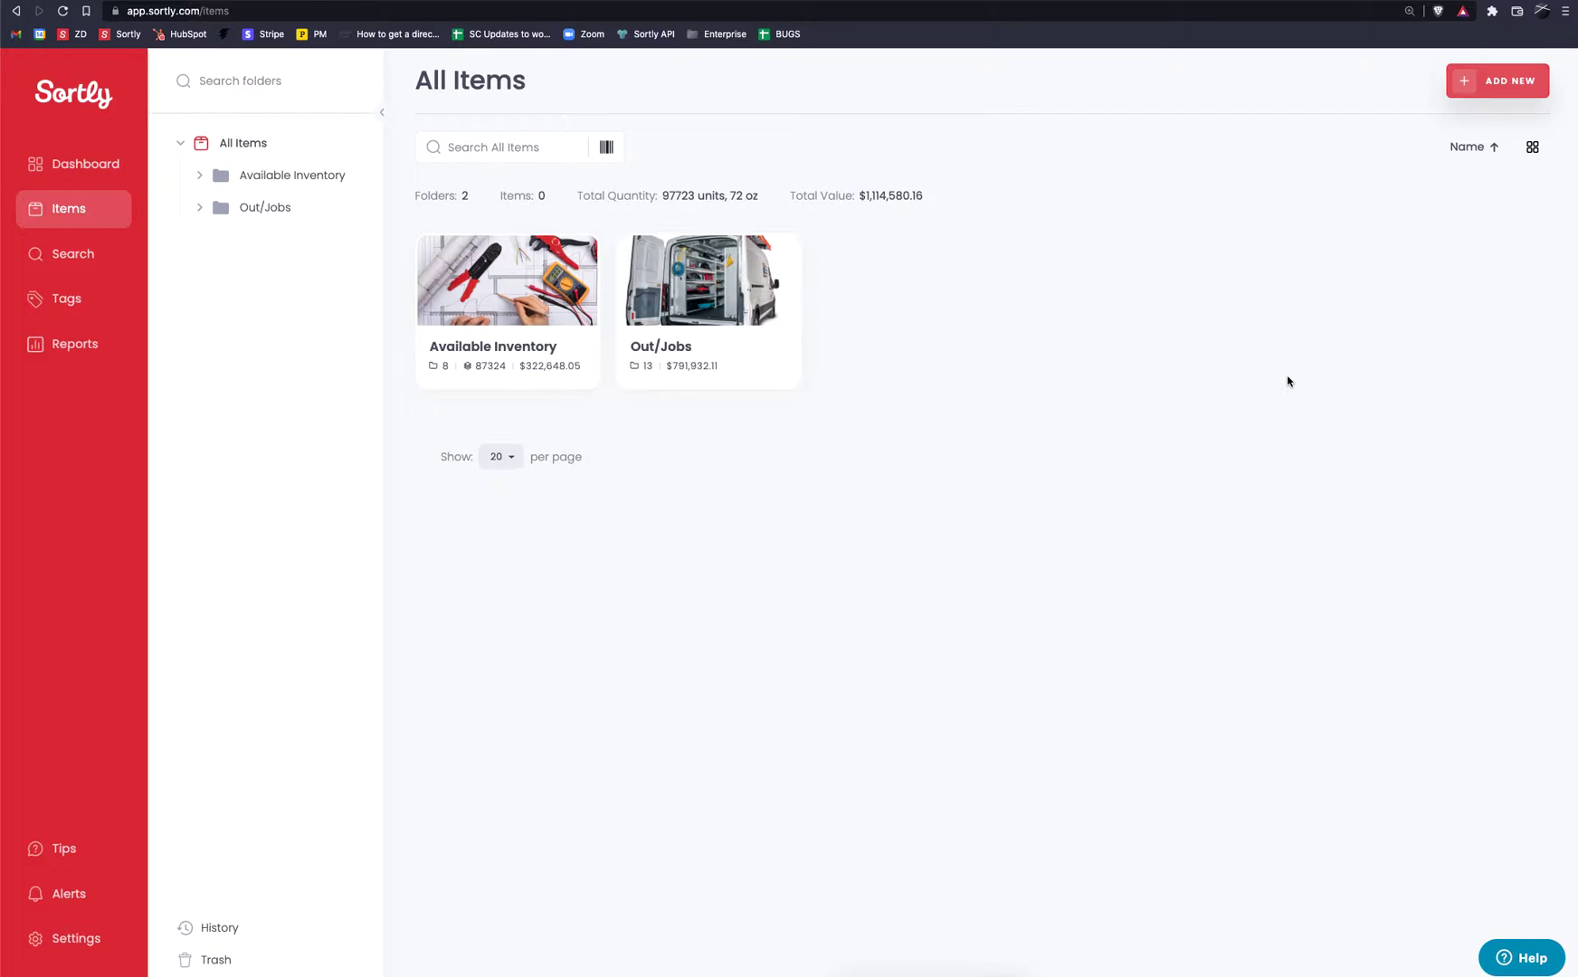
Step: Create a folder named Demo at the All Items level
{"action": "left_click", "coordinate": [1499, 89]}
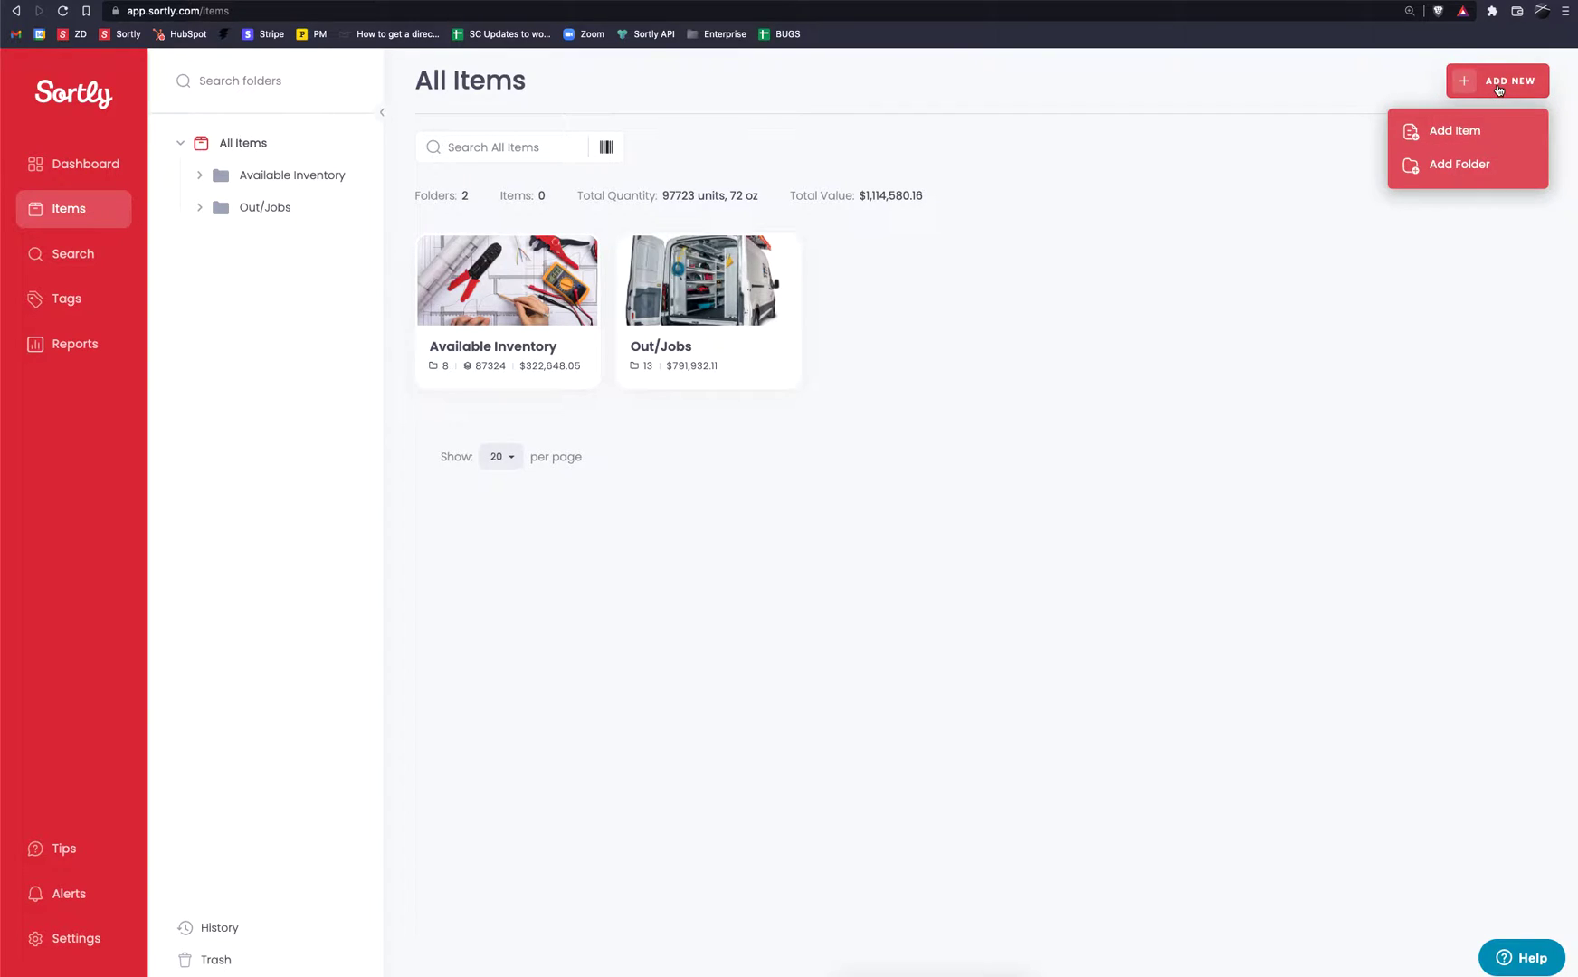
{"action": "left_click", "coordinate": [1461, 167]}
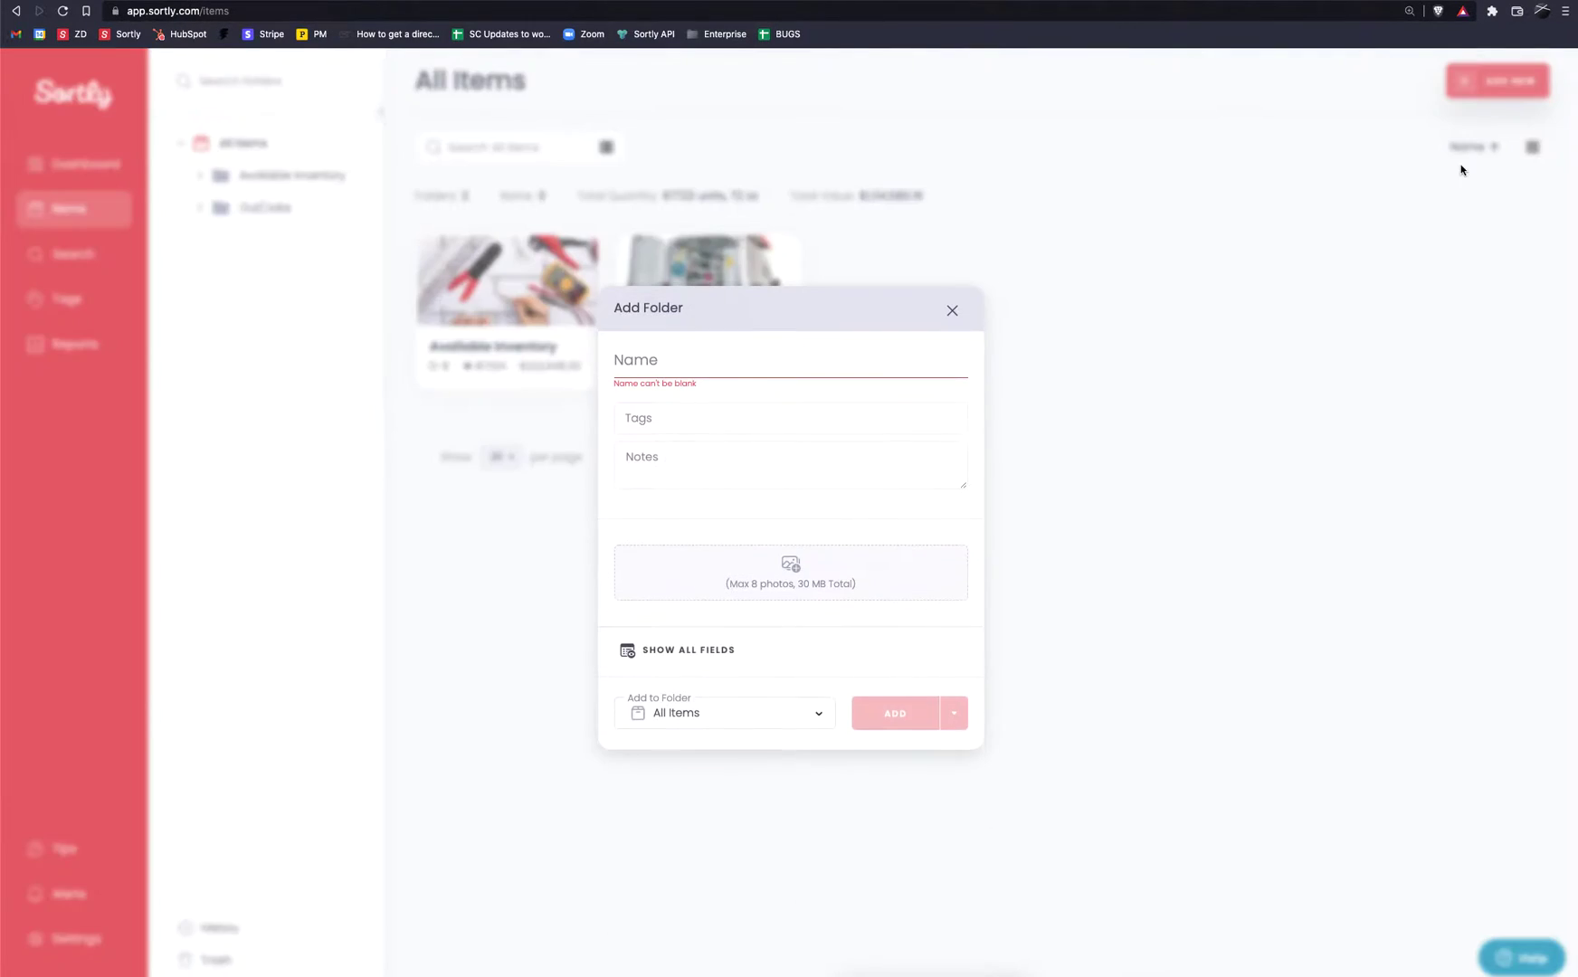
{"action": "left_click", "coordinate": [768, 363]}
{"action": "type", "text": "Demo"}
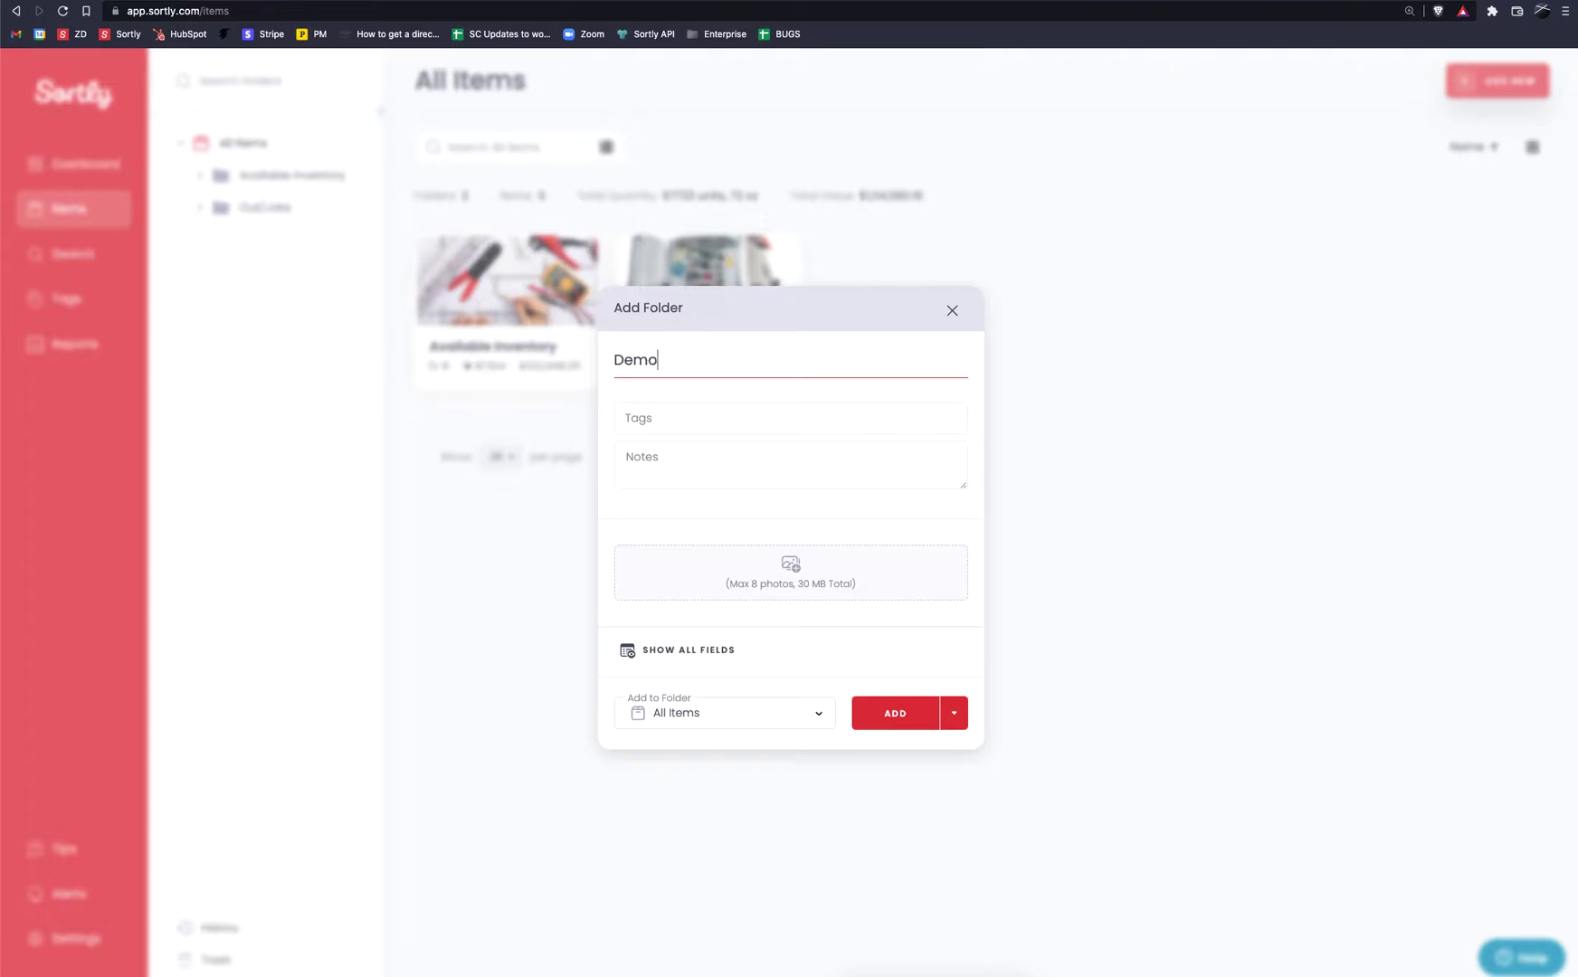
{"action": "left_click", "coordinate": [878, 715]}
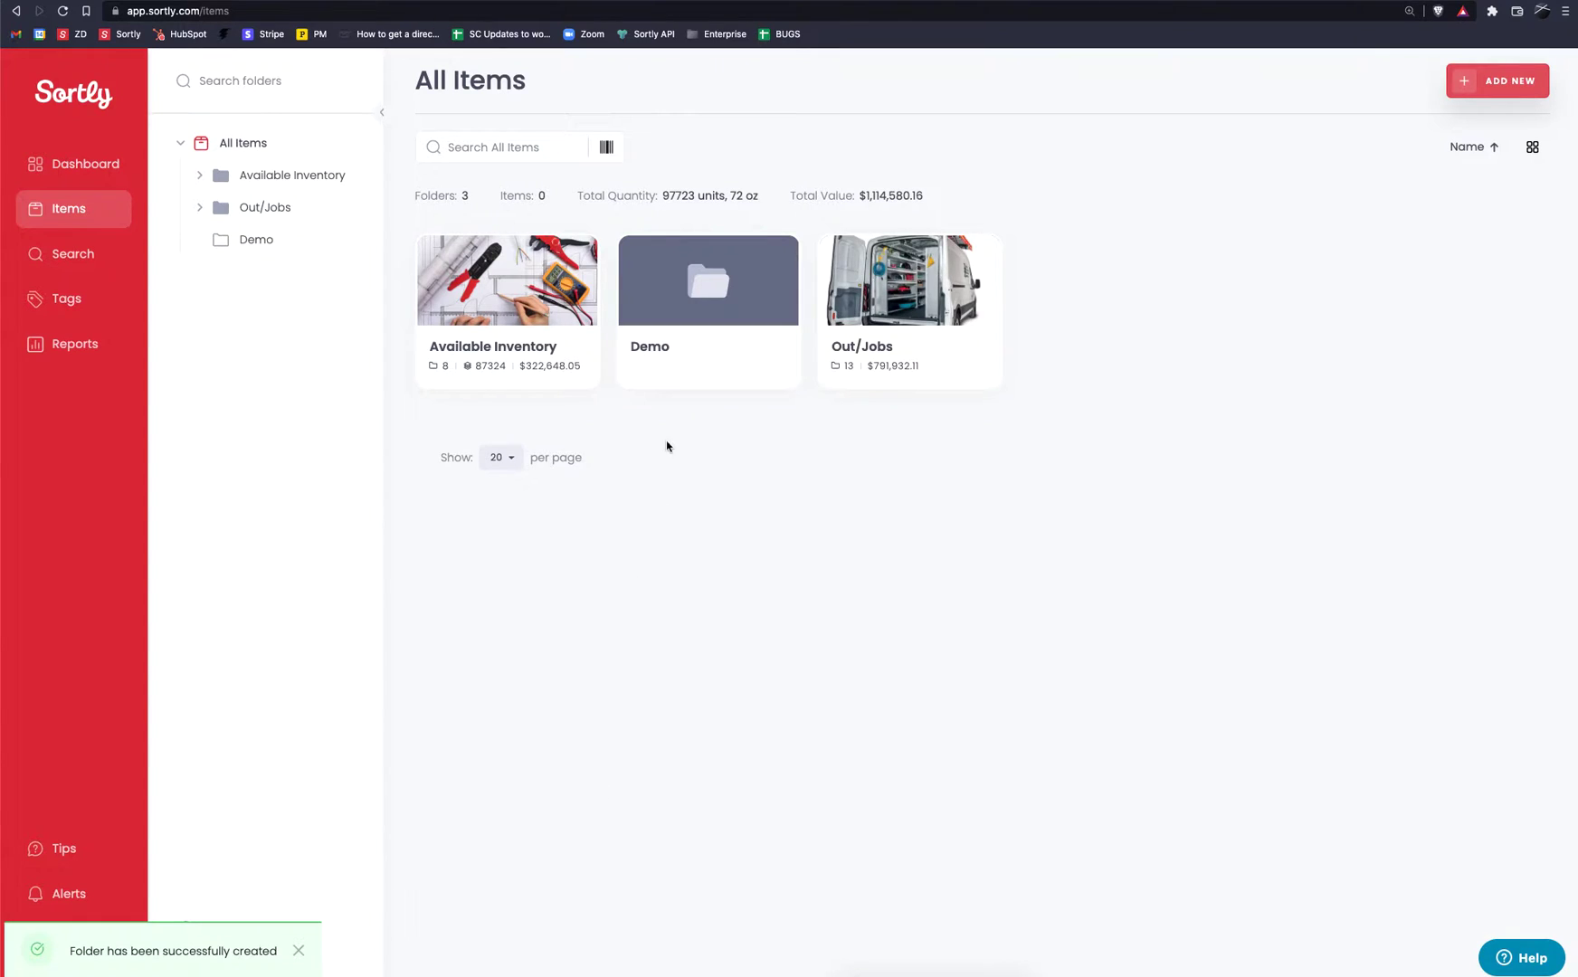
Step: Open the Demo folder and create a subfolder named IT inside it
{"action": "left_click", "coordinate": [670, 299]}
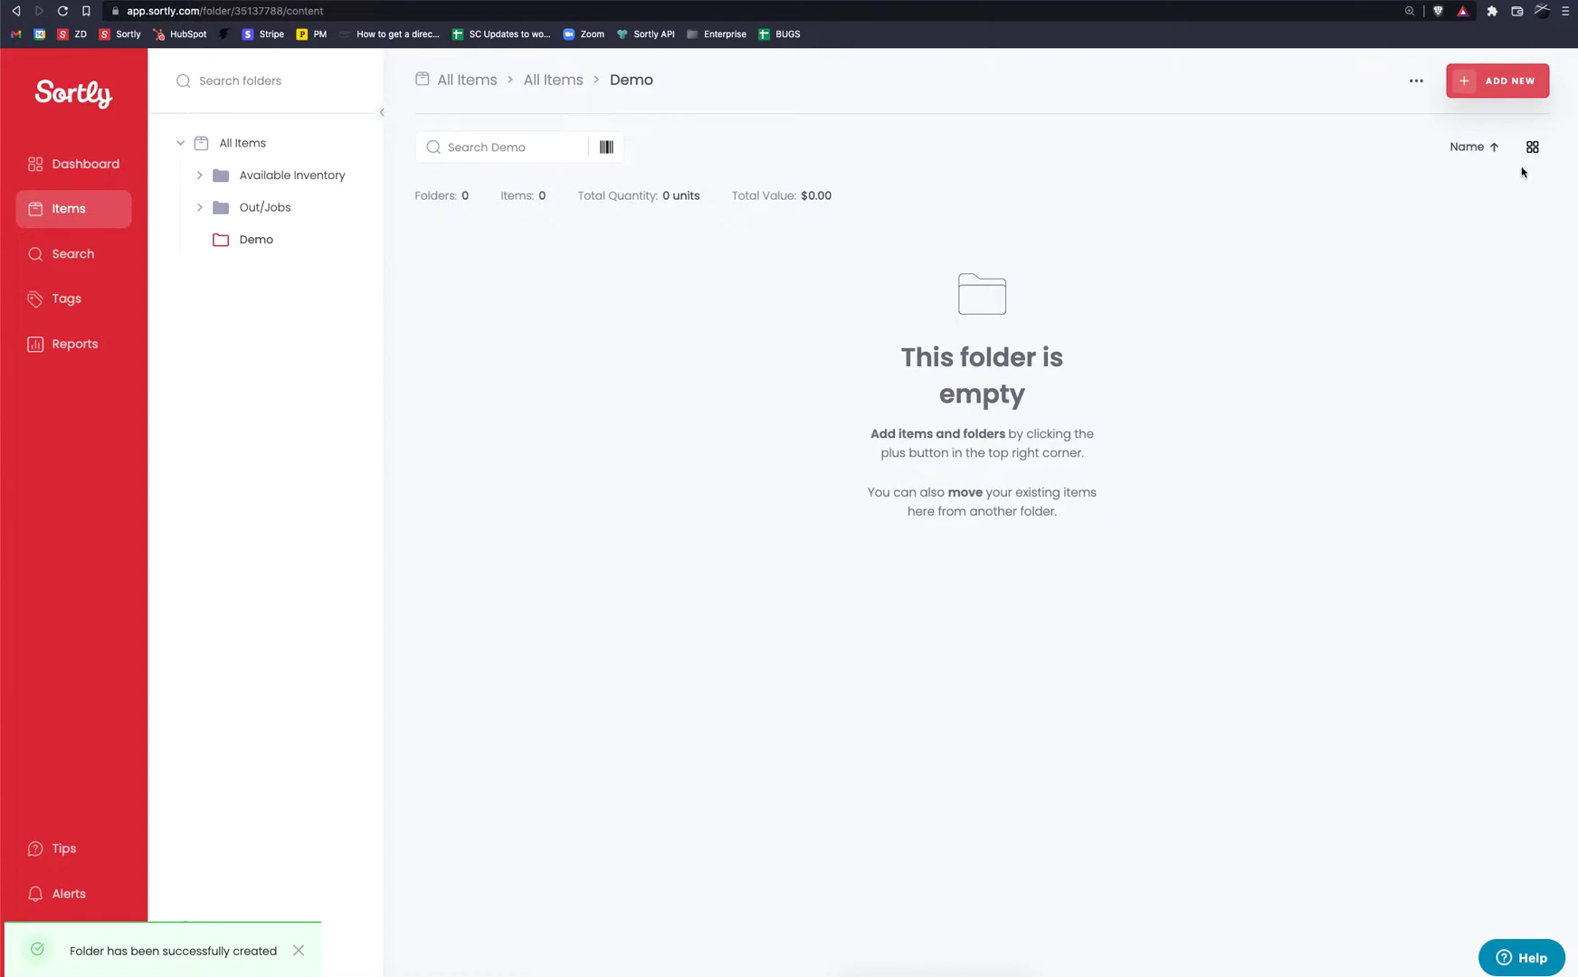
{"action": "left_click", "coordinate": [1511, 79]}
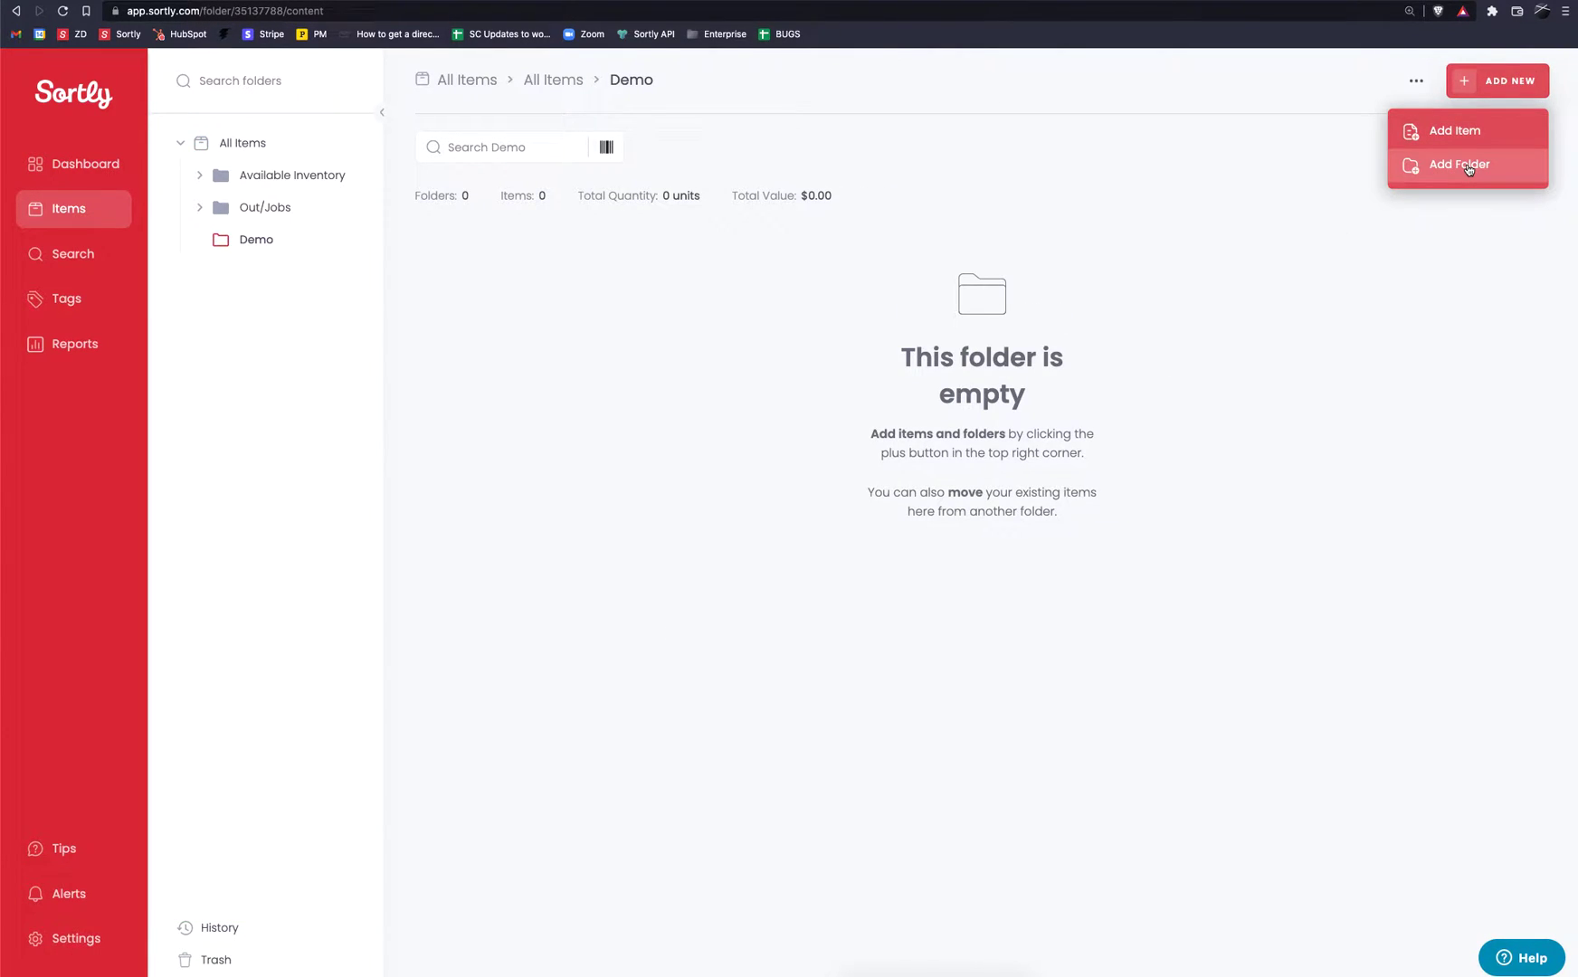
{"action": "left_click", "coordinate": [1468, 171]}
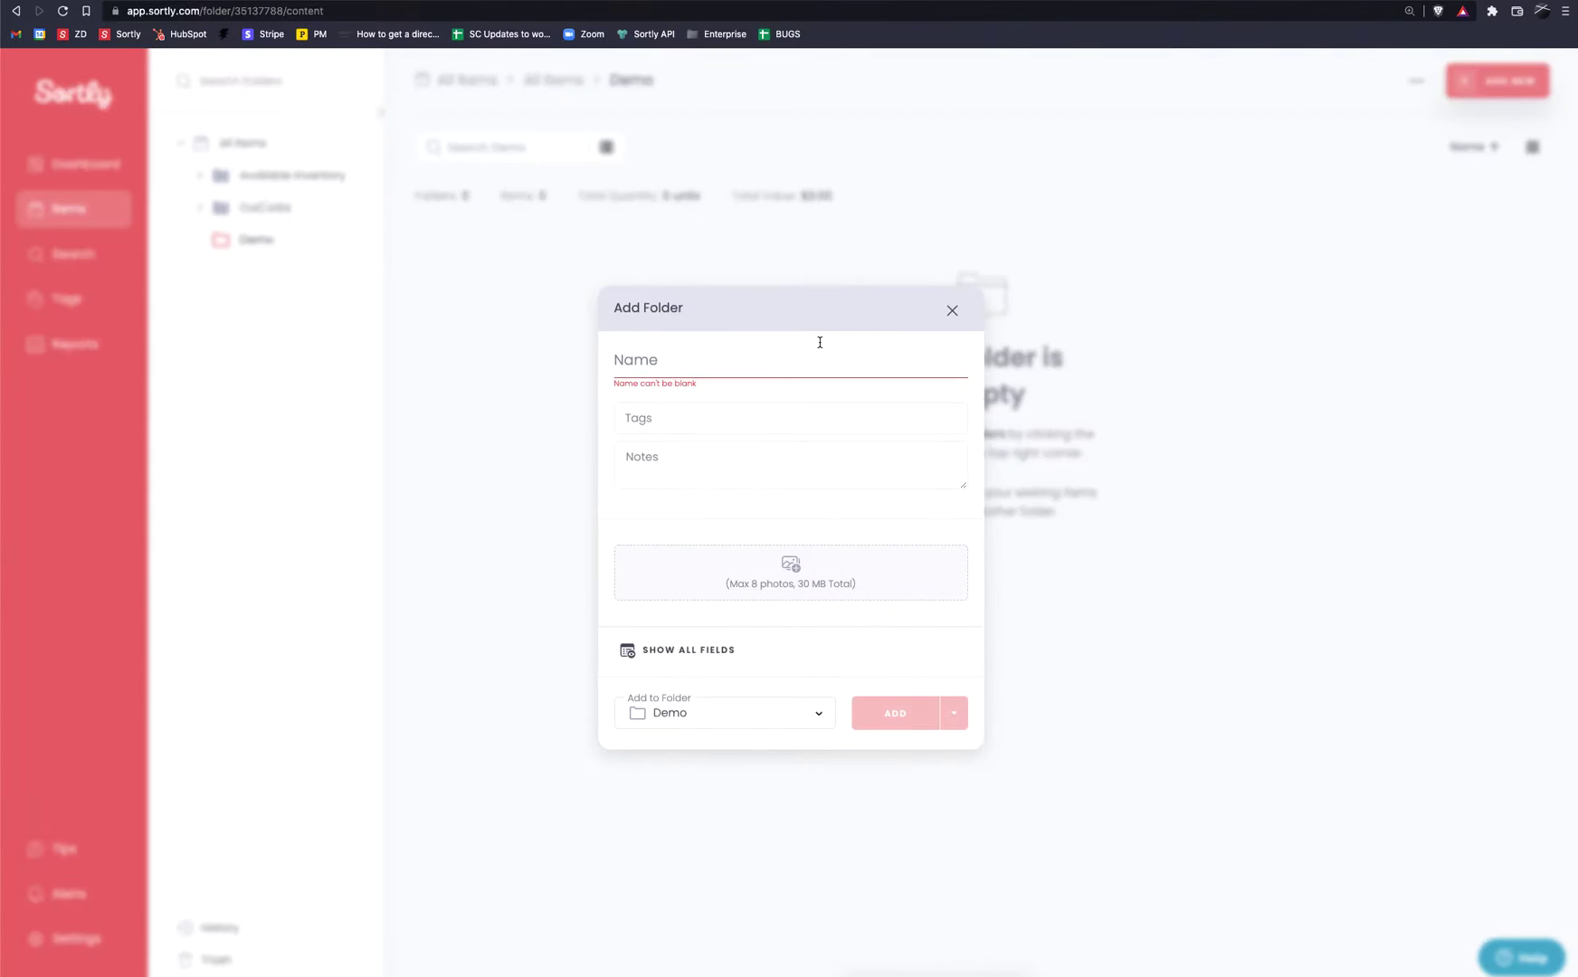
{"action": "type", "text": "IT"}
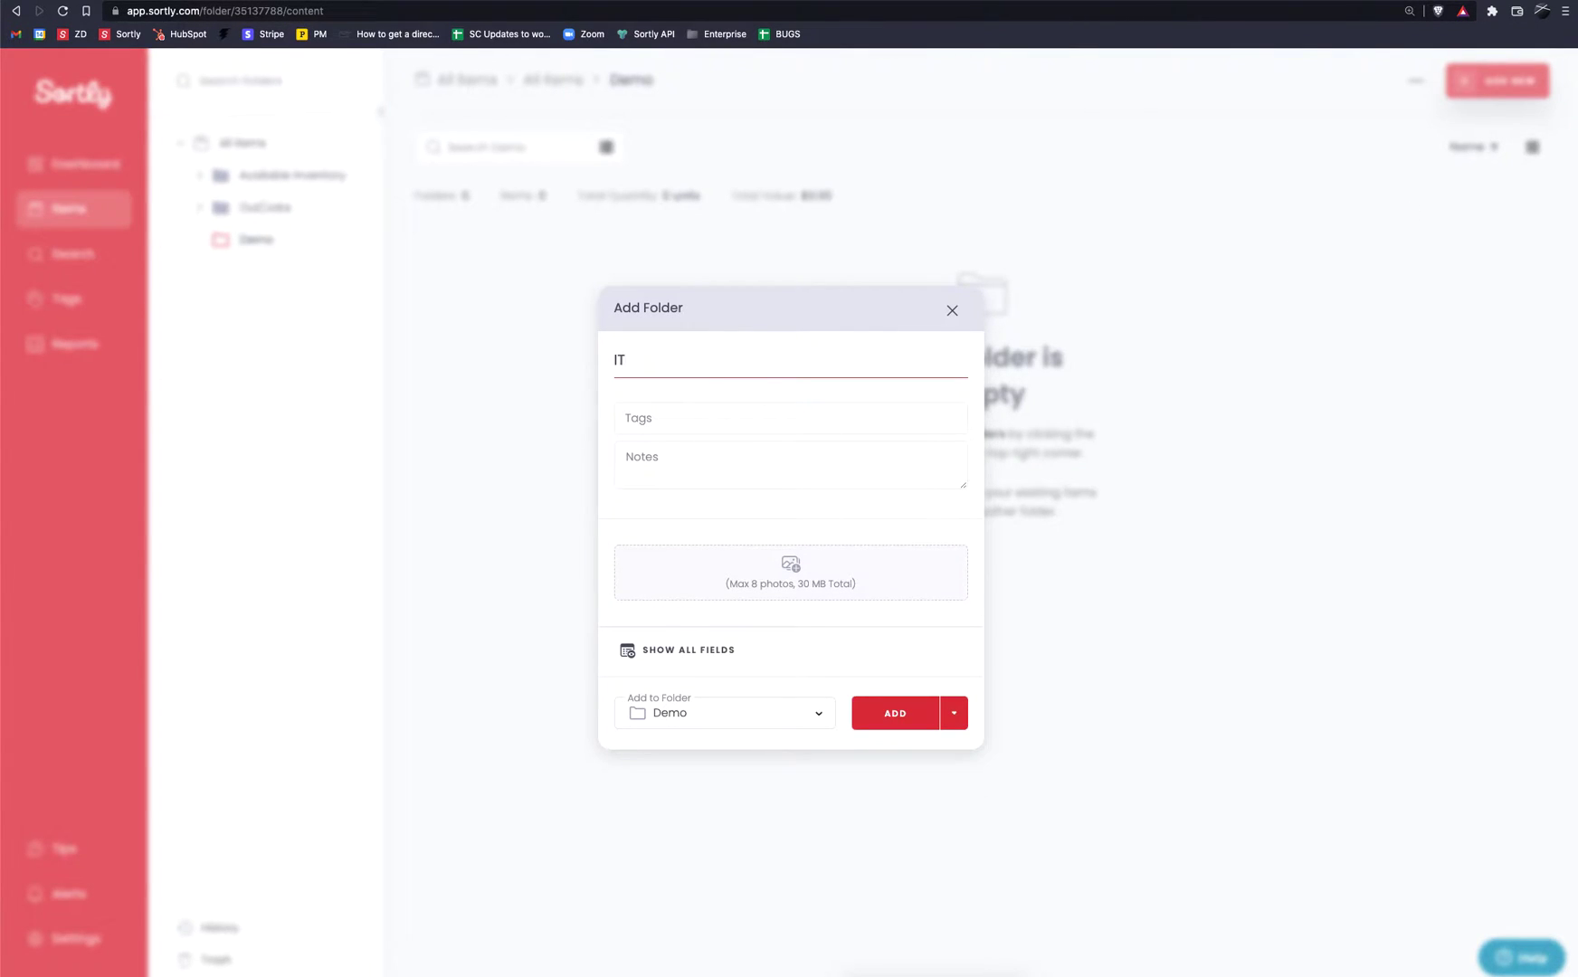
{"action": "left_click", "coordinate": [886, 714]}
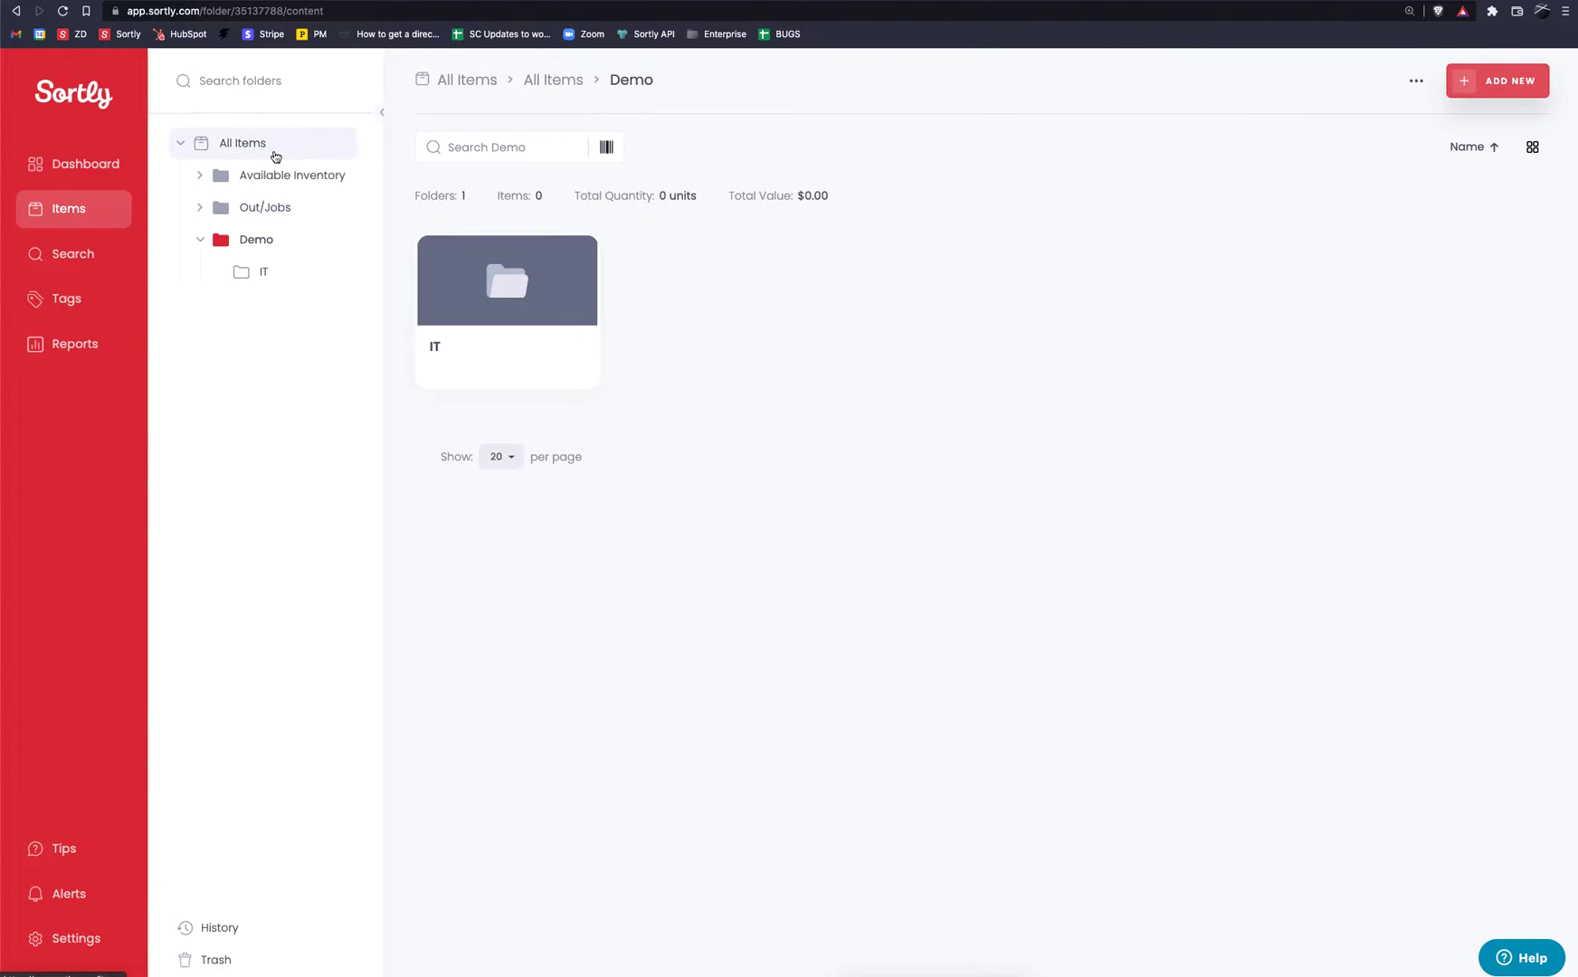
Step: Return to All Items, then open the custom fields list for folders and items in the account settings
{"action": "left_click", "coordinate": [273, 152]}
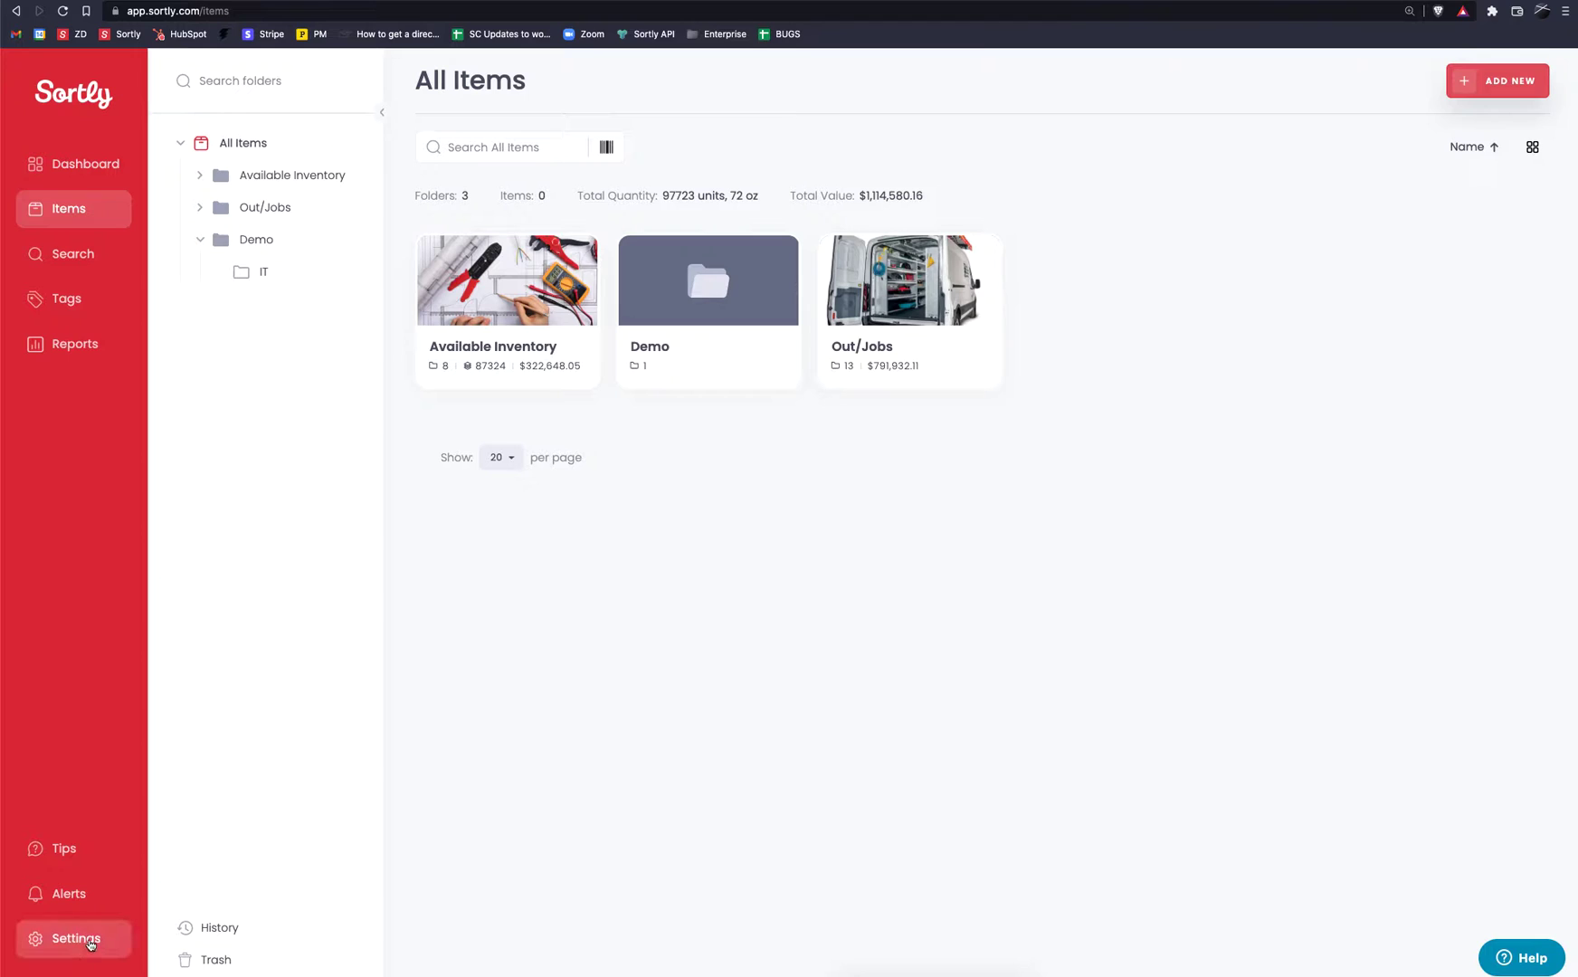
{"action": "left_click", "coordinate": [81, 946]}
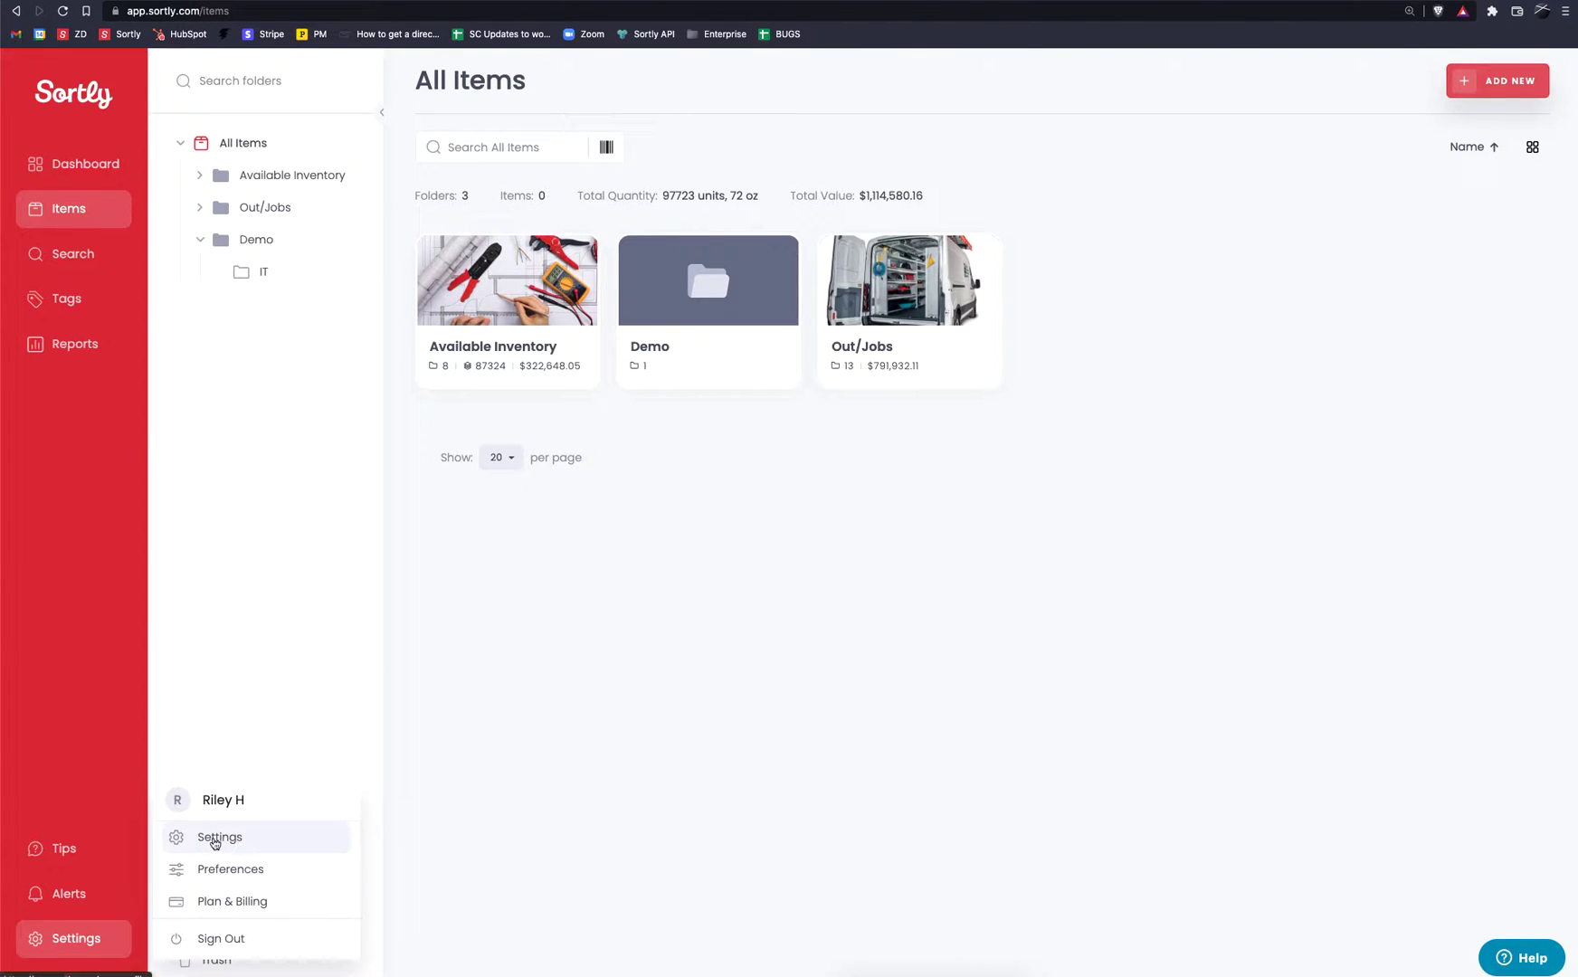
{"action": "left_click", "coordinate": [220, 837]}
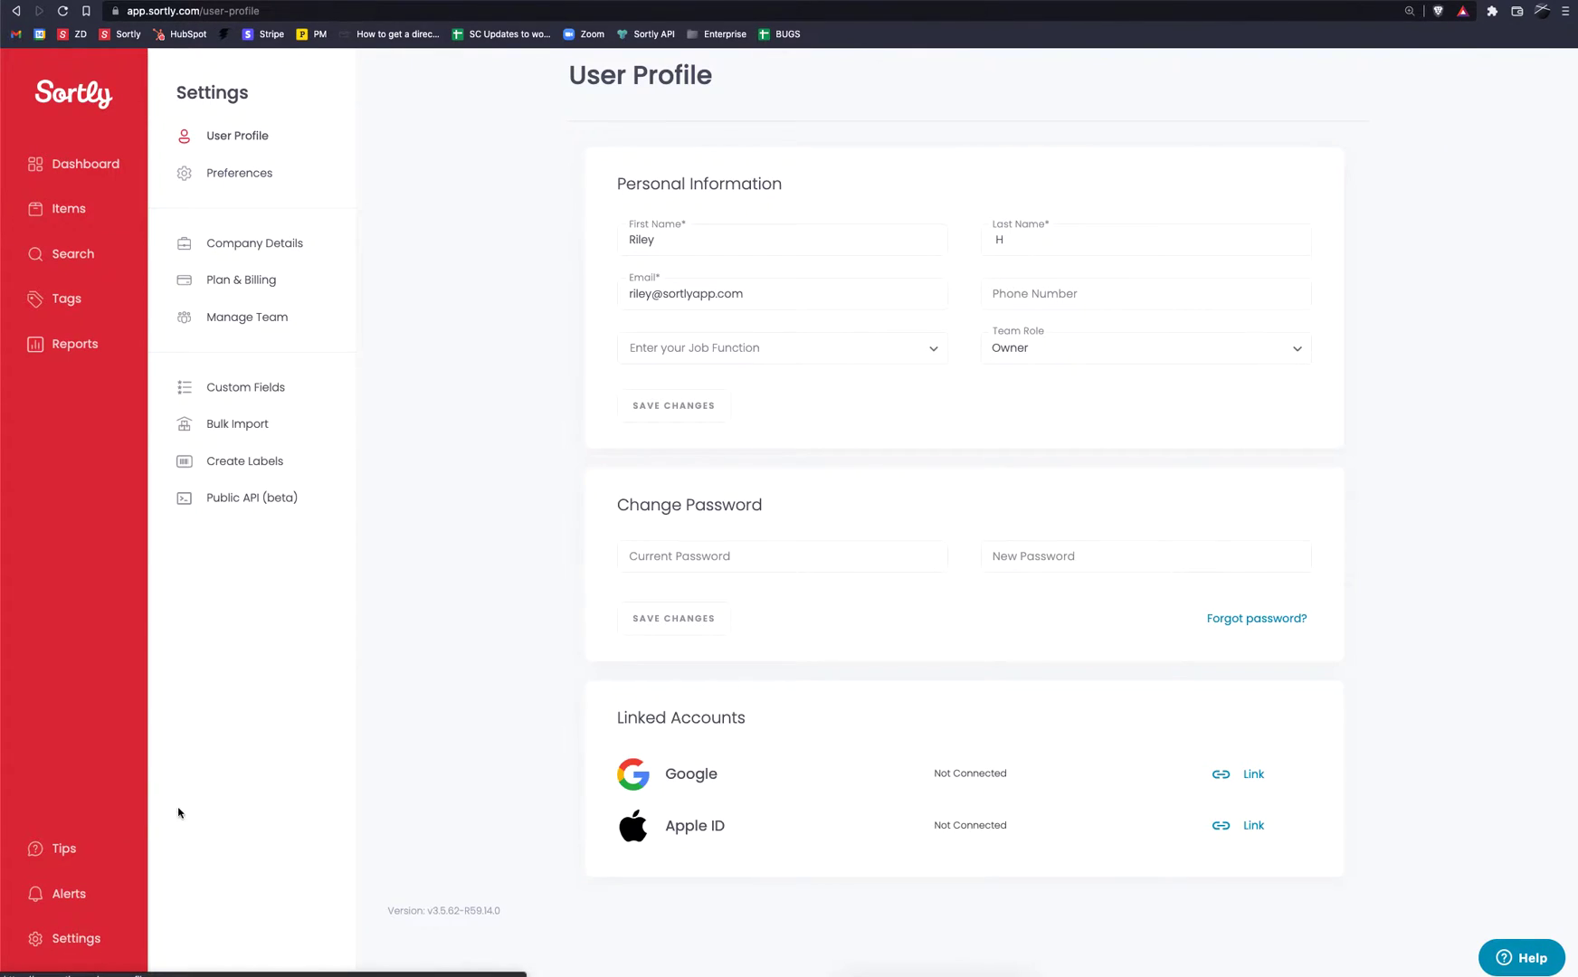
{"action": "left_click", "coordinate": [249, 387]}
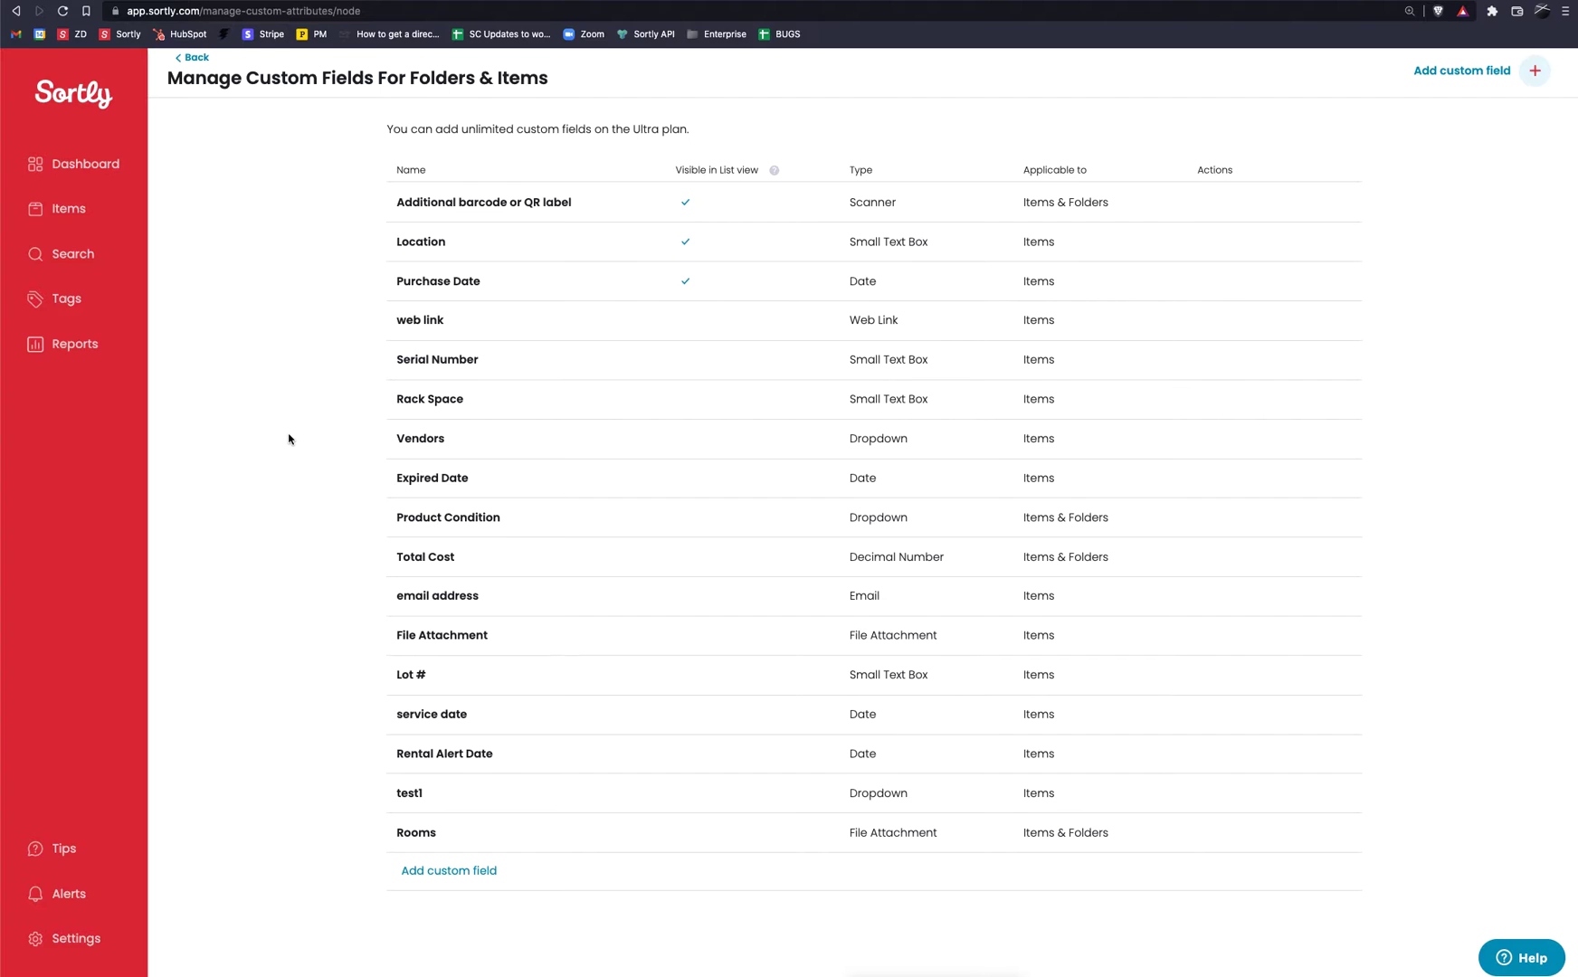
Step: Start a new item under All Items and expand its form to view all available fields
{"action": "left_click", "coordinate": [68, 208]}
{"action": "left_click", "coordinate": [1504, 83]}
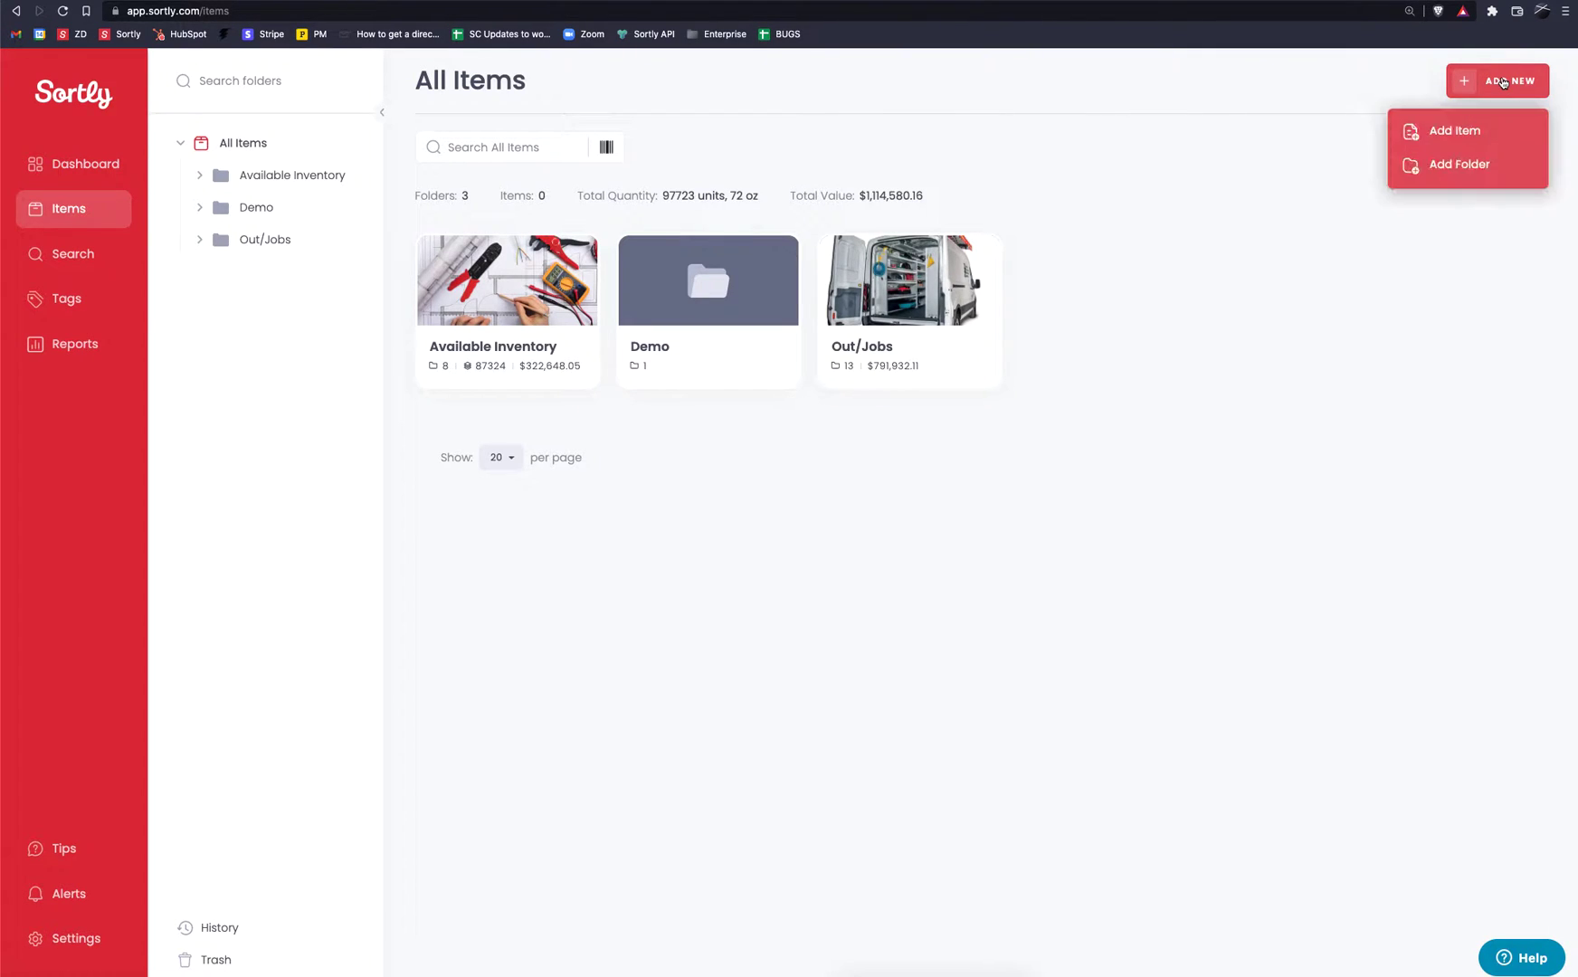
{"action": "left_click", "coordinate": [1473, 134]}
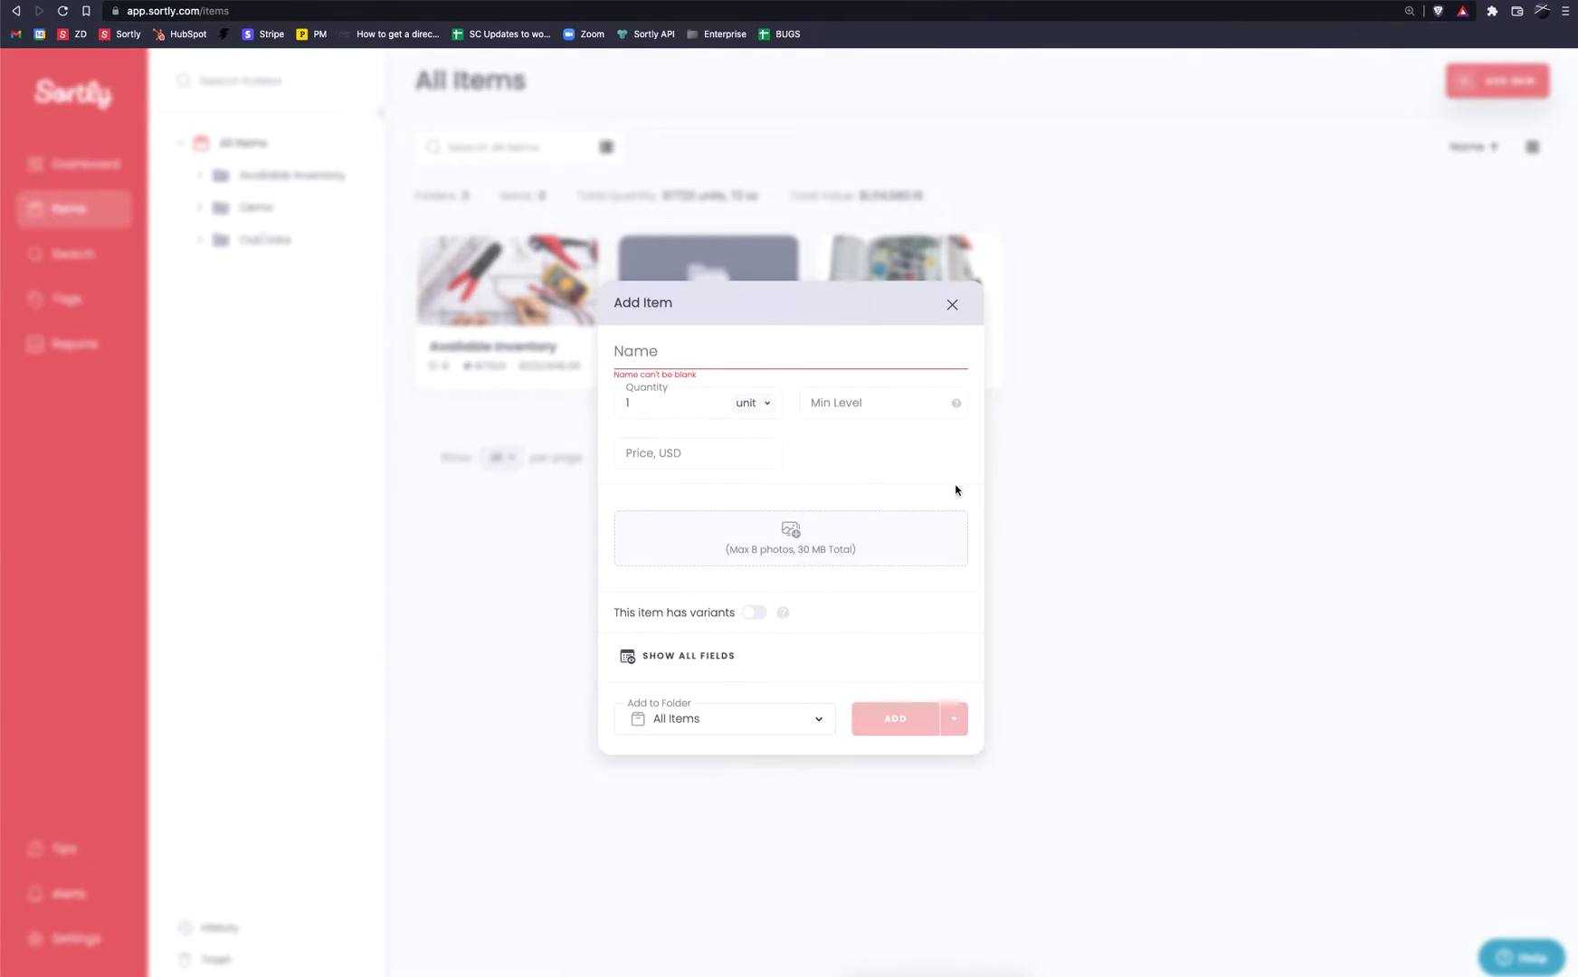
{"action": "left_click", "coordinate": [670, 657]}
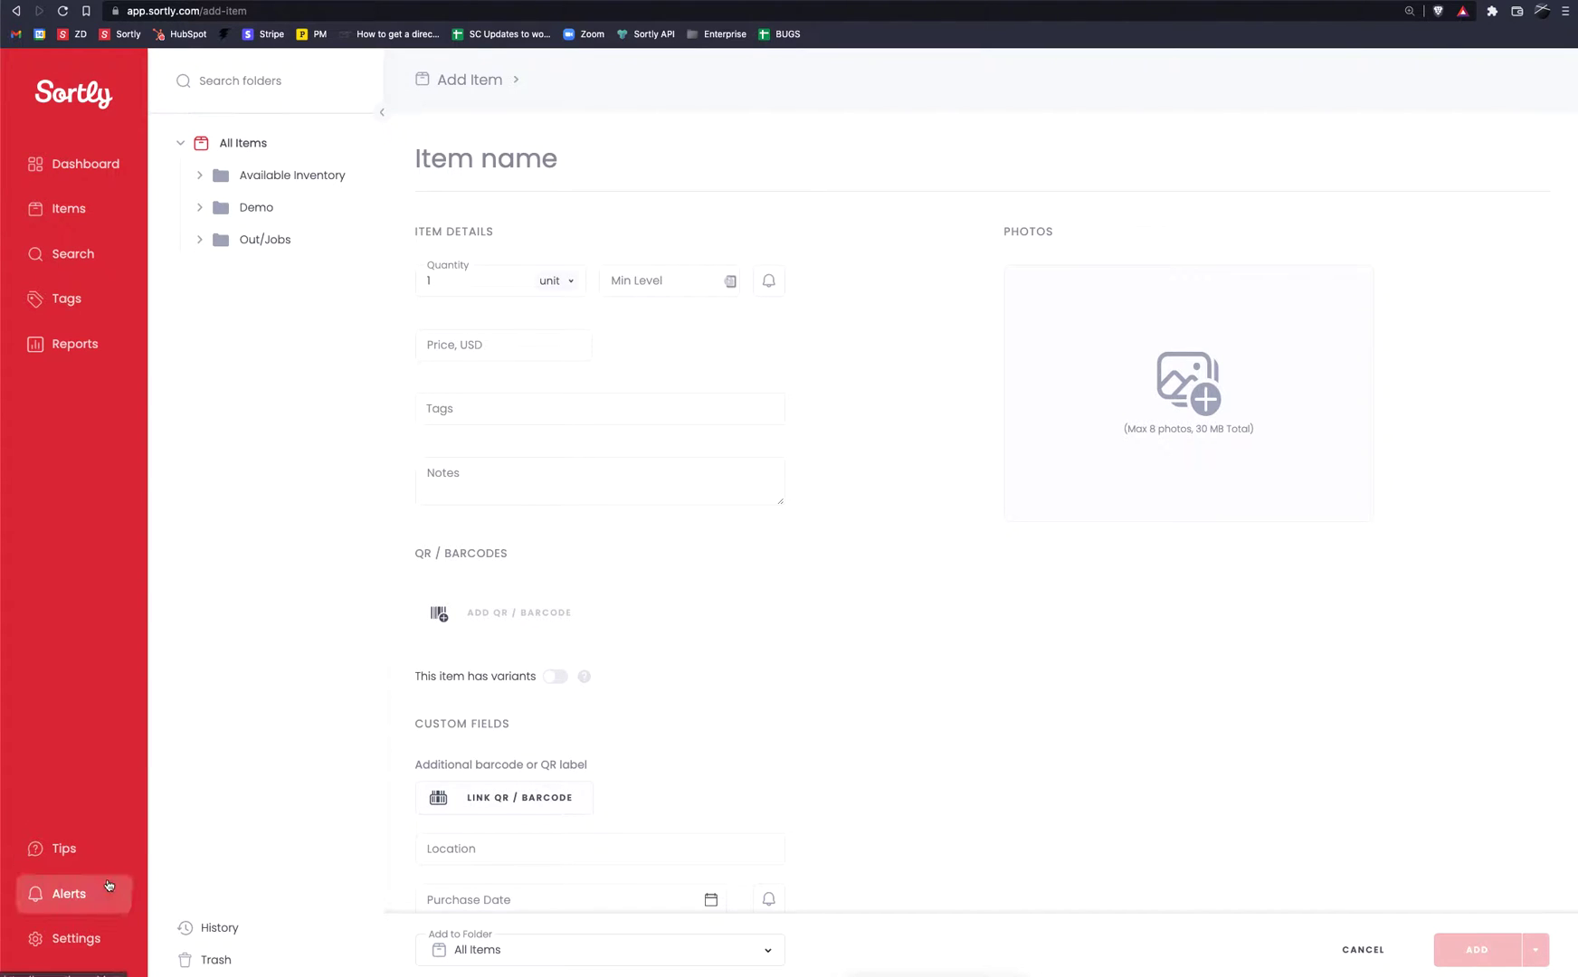
Step: Discard the unsaved item and view the field types available for a new custom field in the settings
{"action": "left_click", "coordinate": [76, 938]}
{"action": "left_click", "coordinate": [201, 839]}
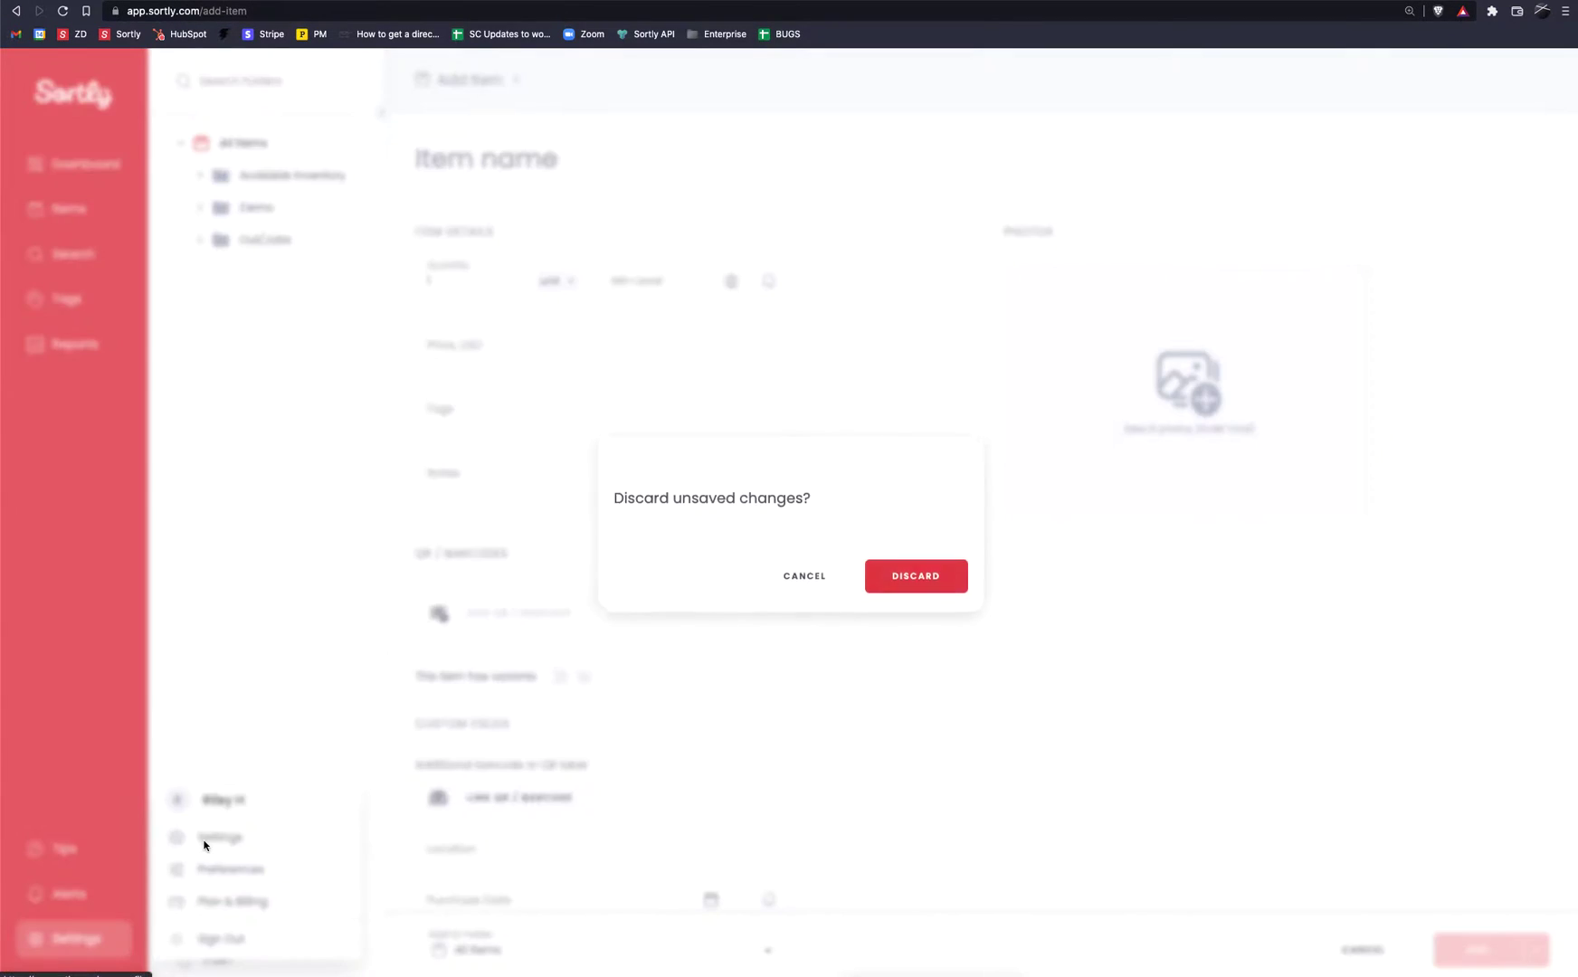
{"action": "left_click", "coordinate": [893, 572]}
{"action": "left_click", "coordinate": [244, 398]}
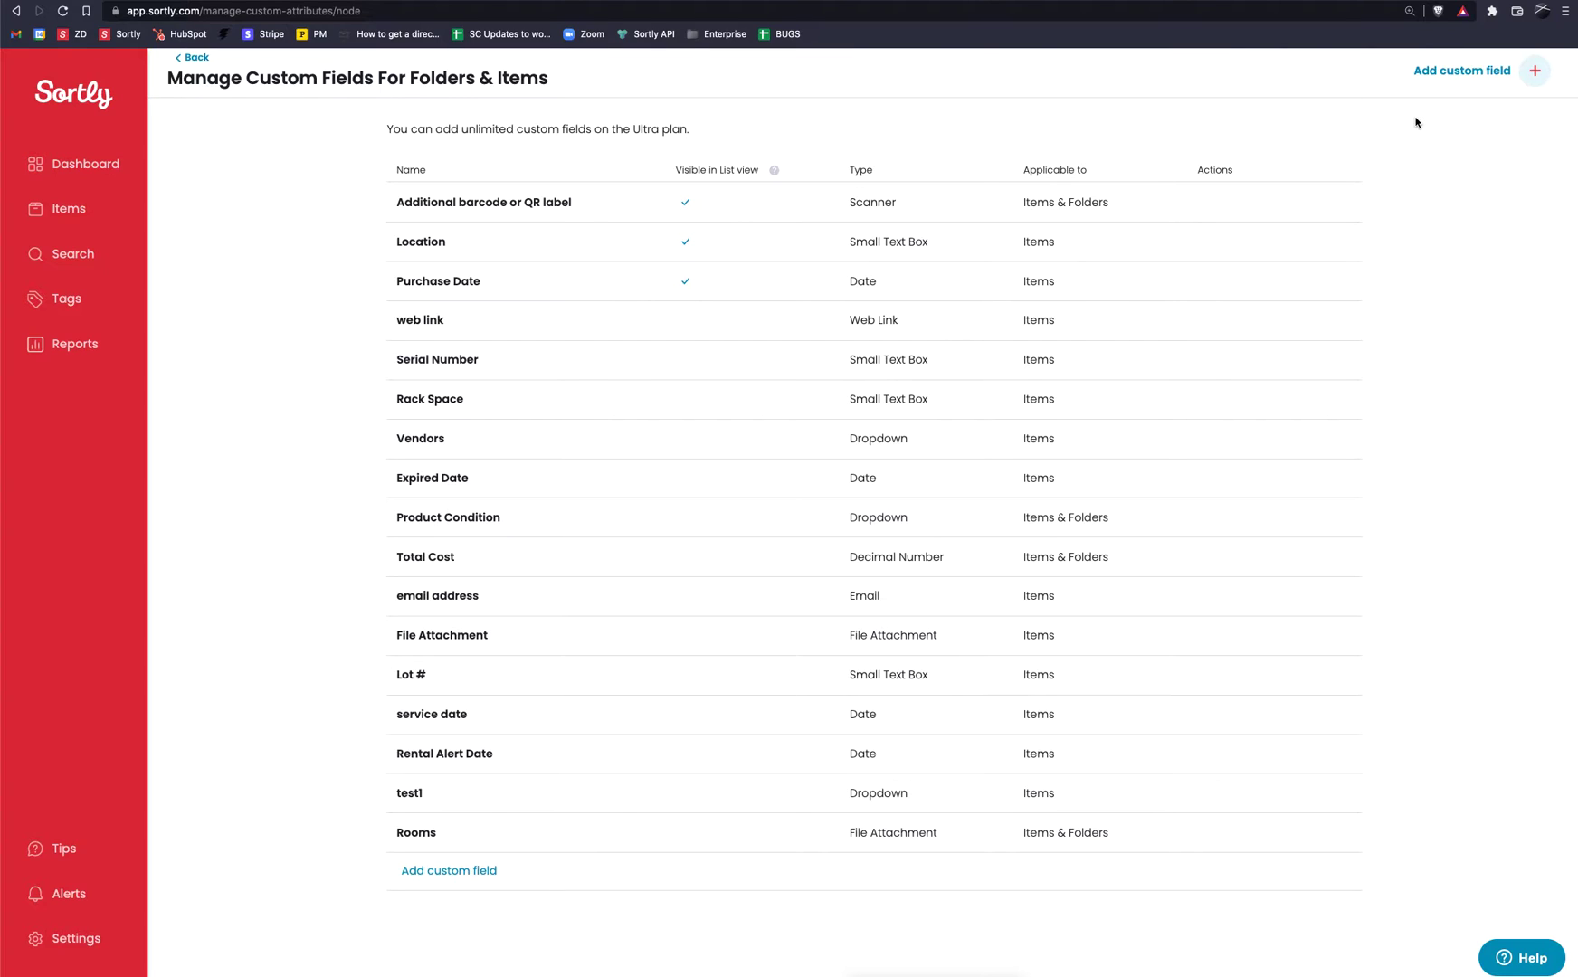
{"action": "left_click", "coordinate": [1463, 80]}
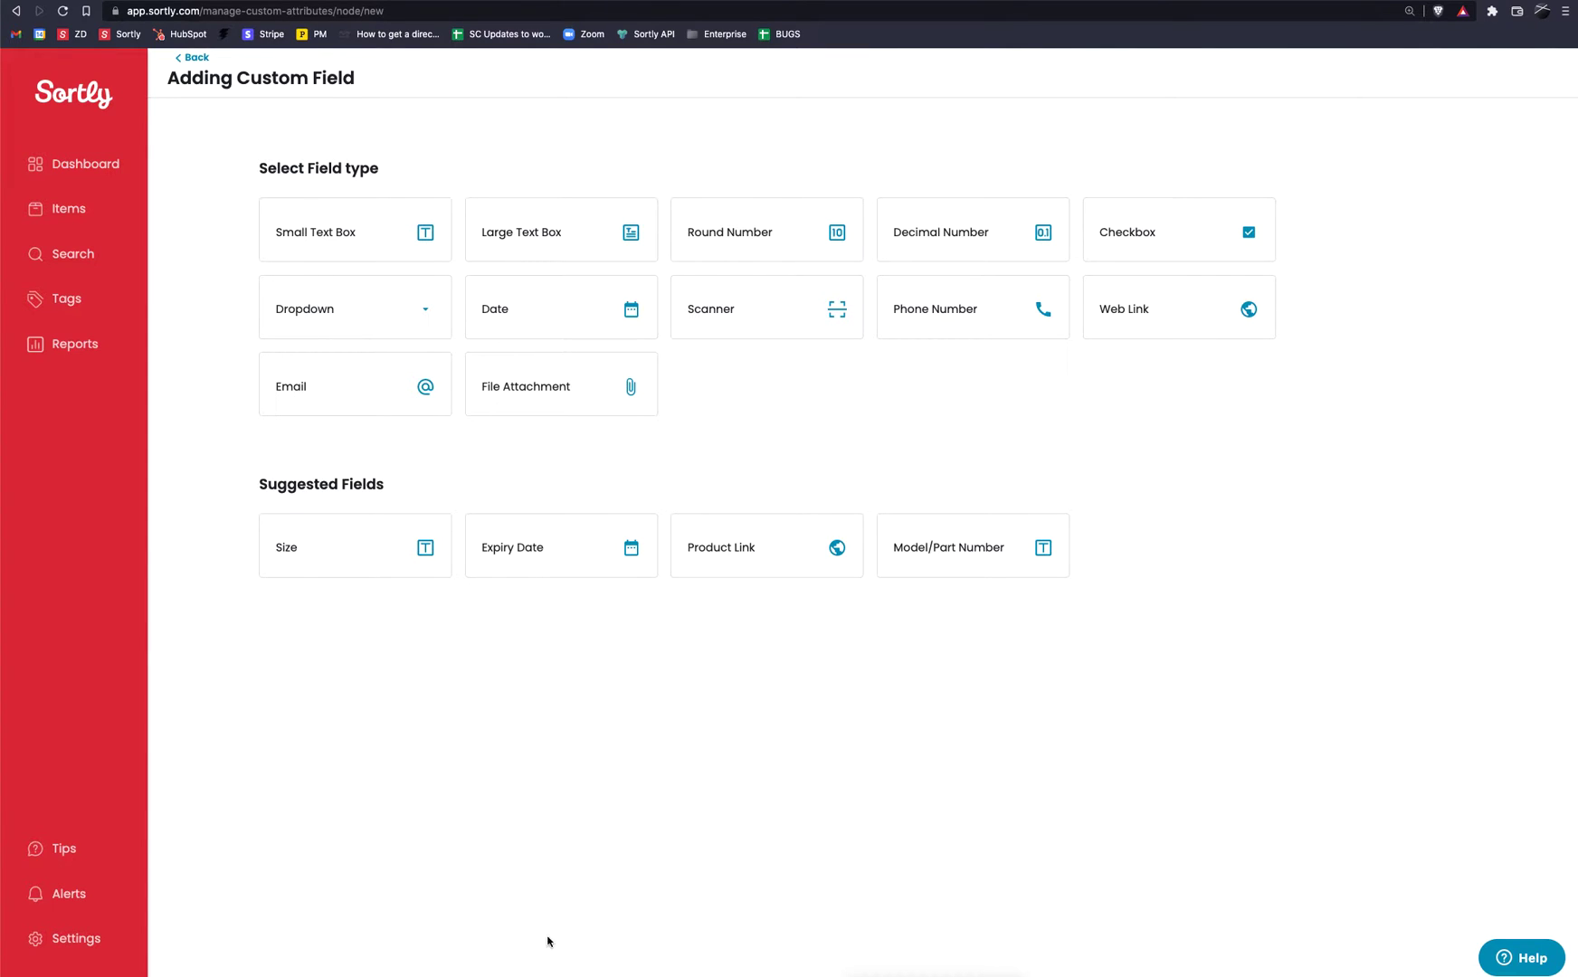
Step: Open the bulk import settings and choose the Advanced Import method
{"action": "left_click", "coordinate": [94, 942]}
{"action": "left_click", "coordinate": [226, 843]}
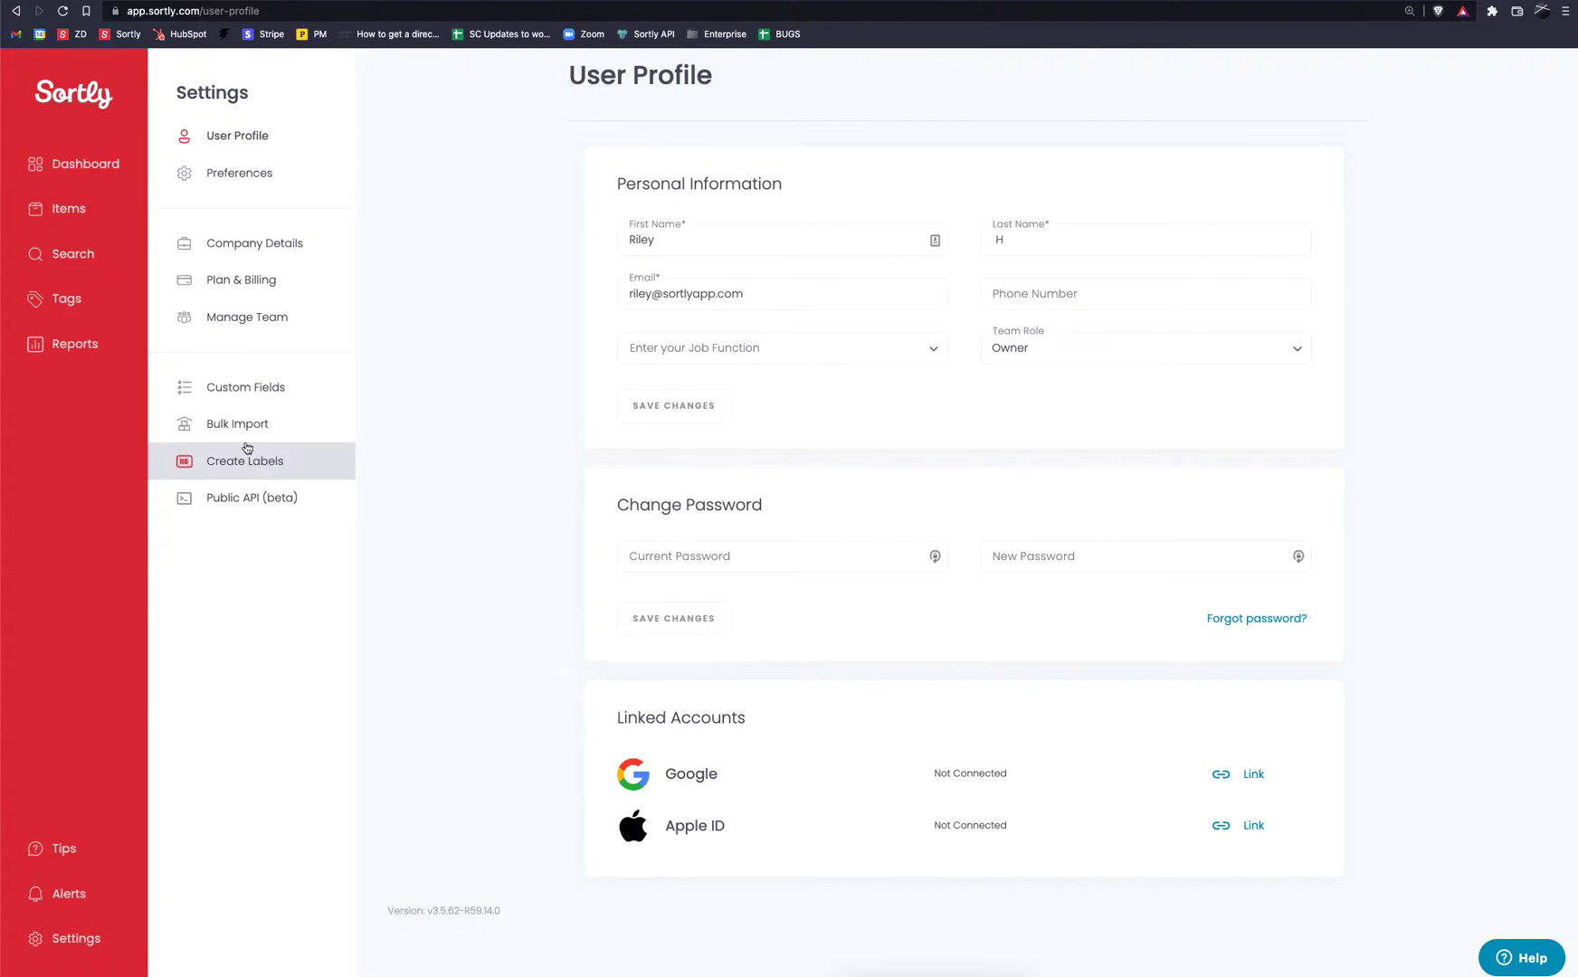
{"action": "left_click", "coordinate": [292, 426]}
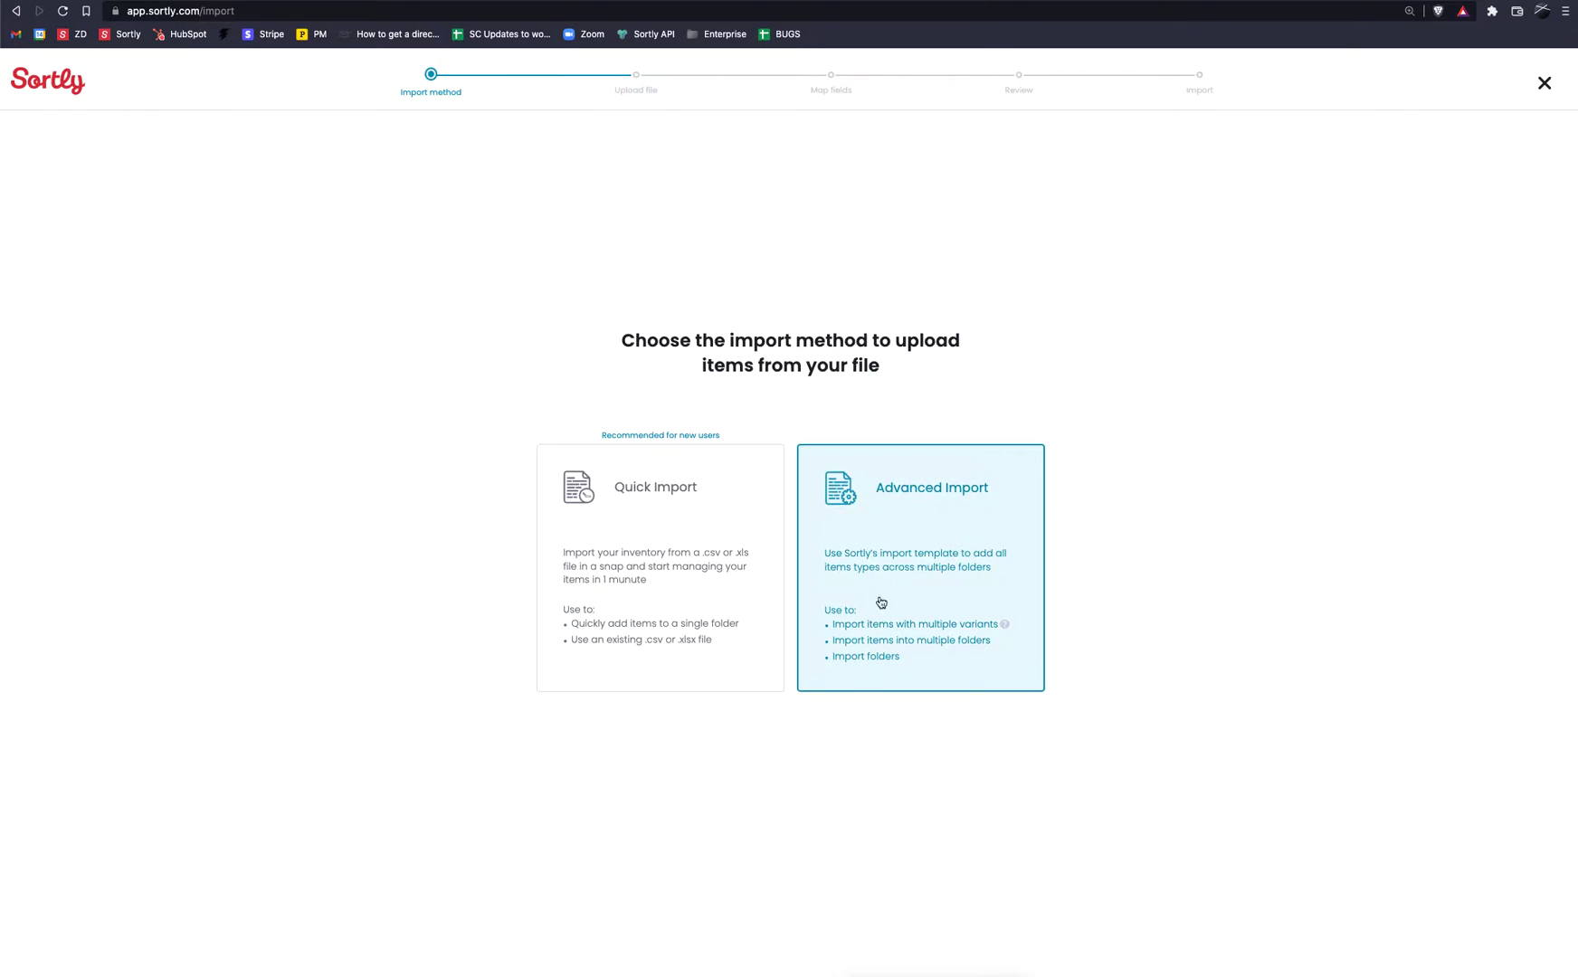
{"action": "left_click", "coordinate": [895, 558]}
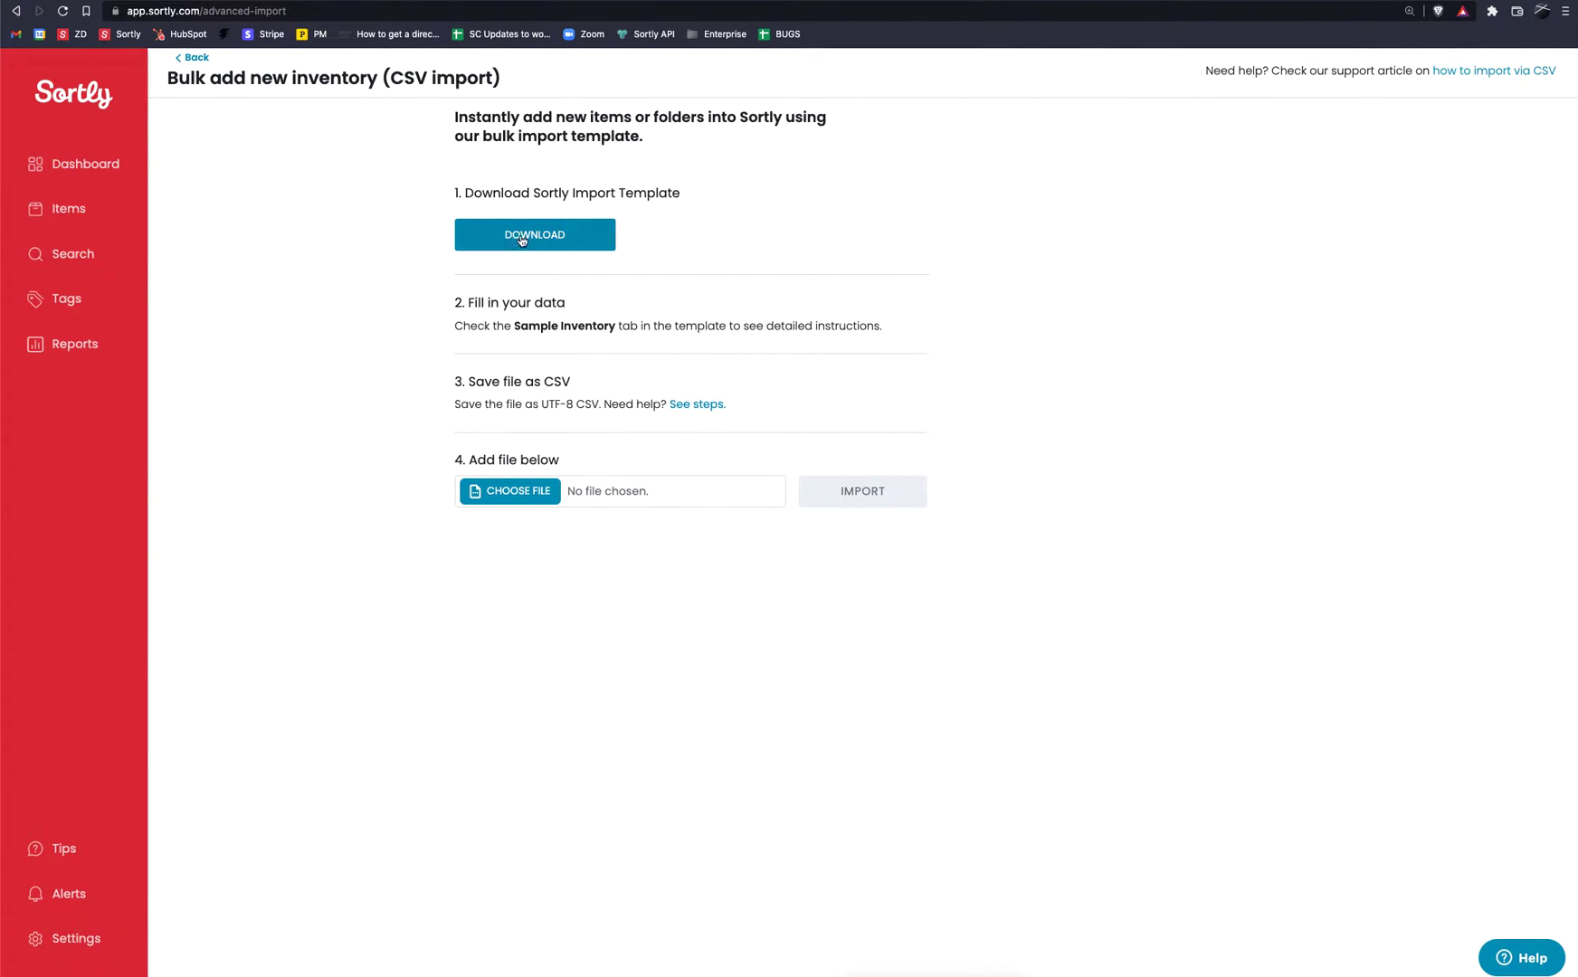
Step: Try to download the Expert import template for Standard Items, and cancel saving the file
{"action": "left_click", "coordinate": [523, 234]}
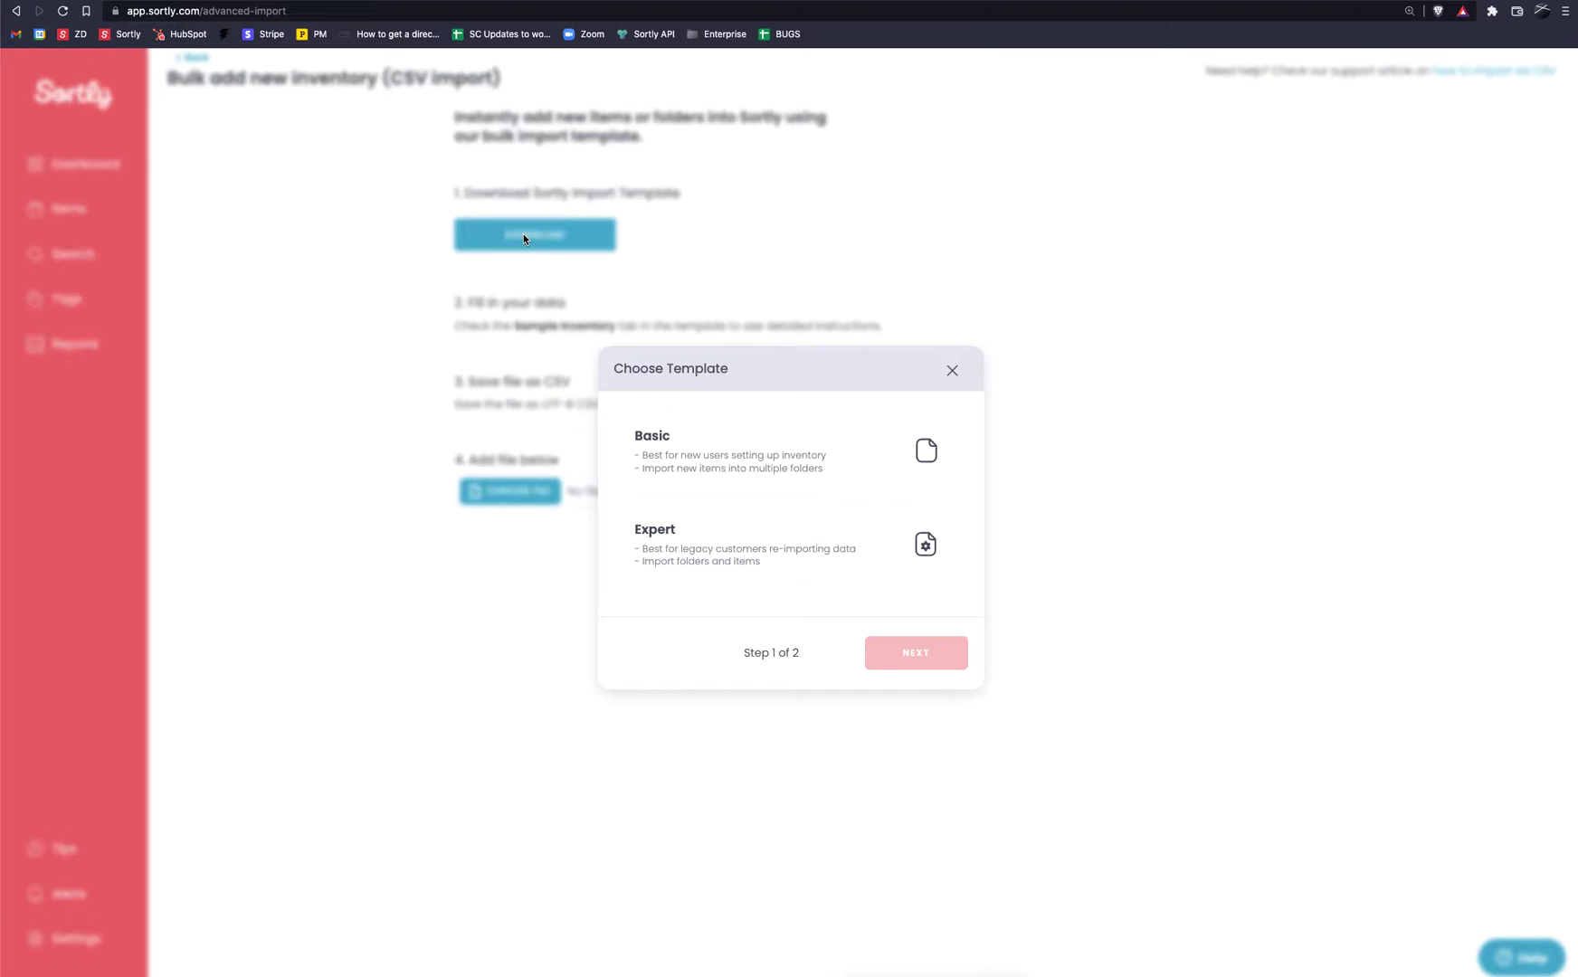
{"action": "left_click", "coordinate": [762, 563]}
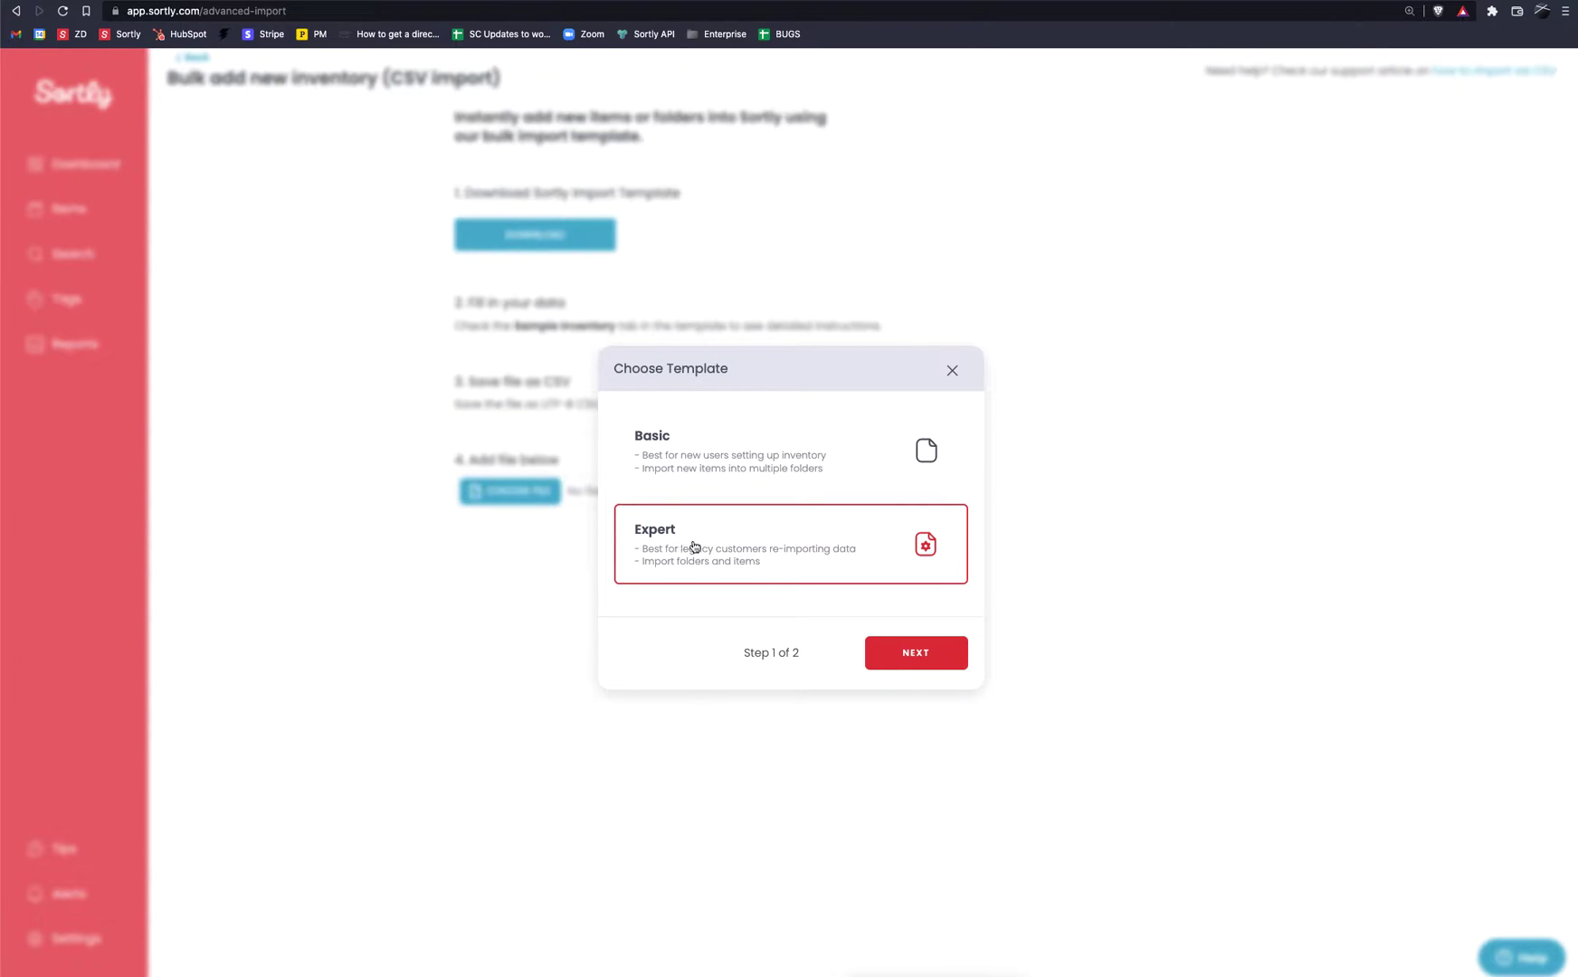
{"action": "left_click", "coordinate": [917, 655]}
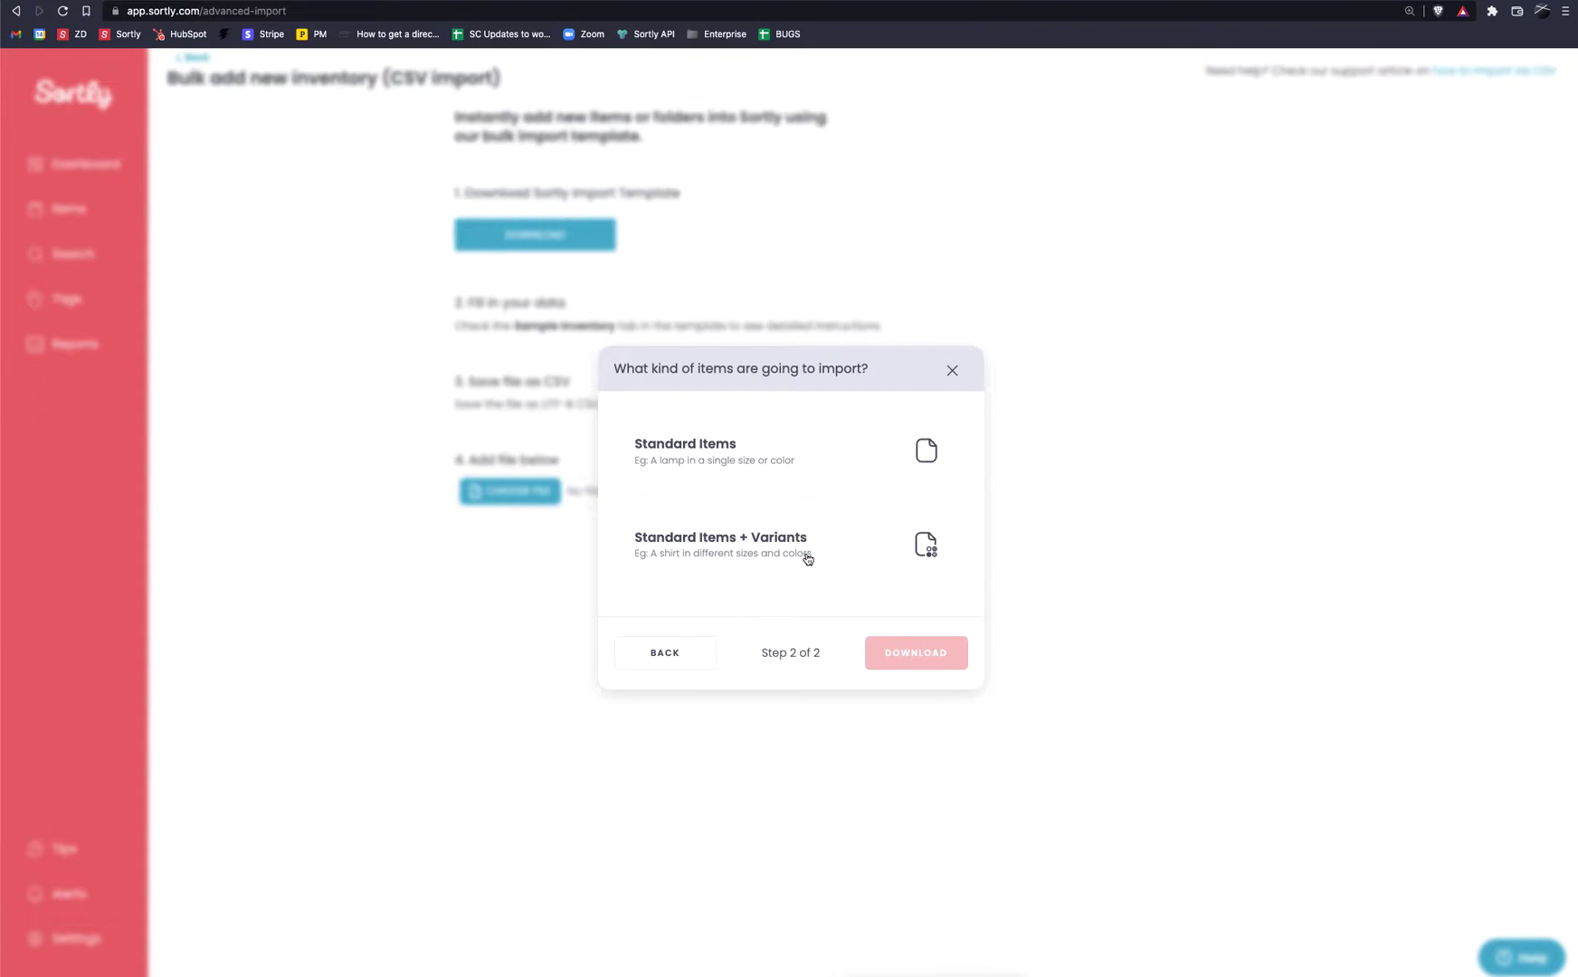
{"action": "left_click", "coordinate": [817, 466]}
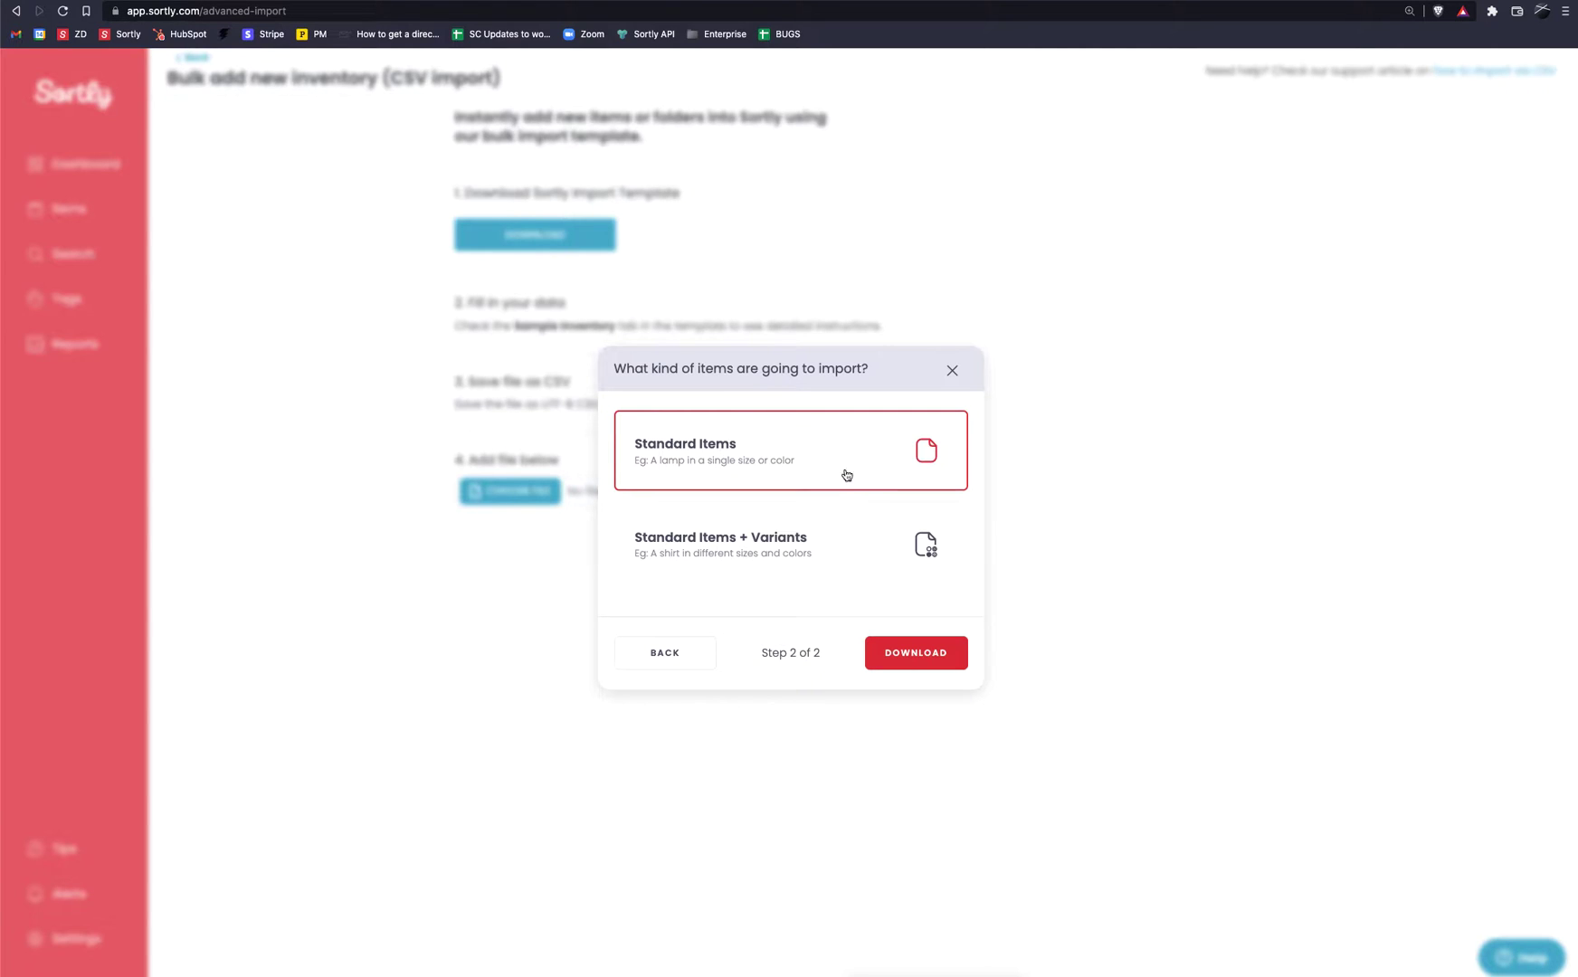
{"action": "left_click", "coordinate": [908, 664]}
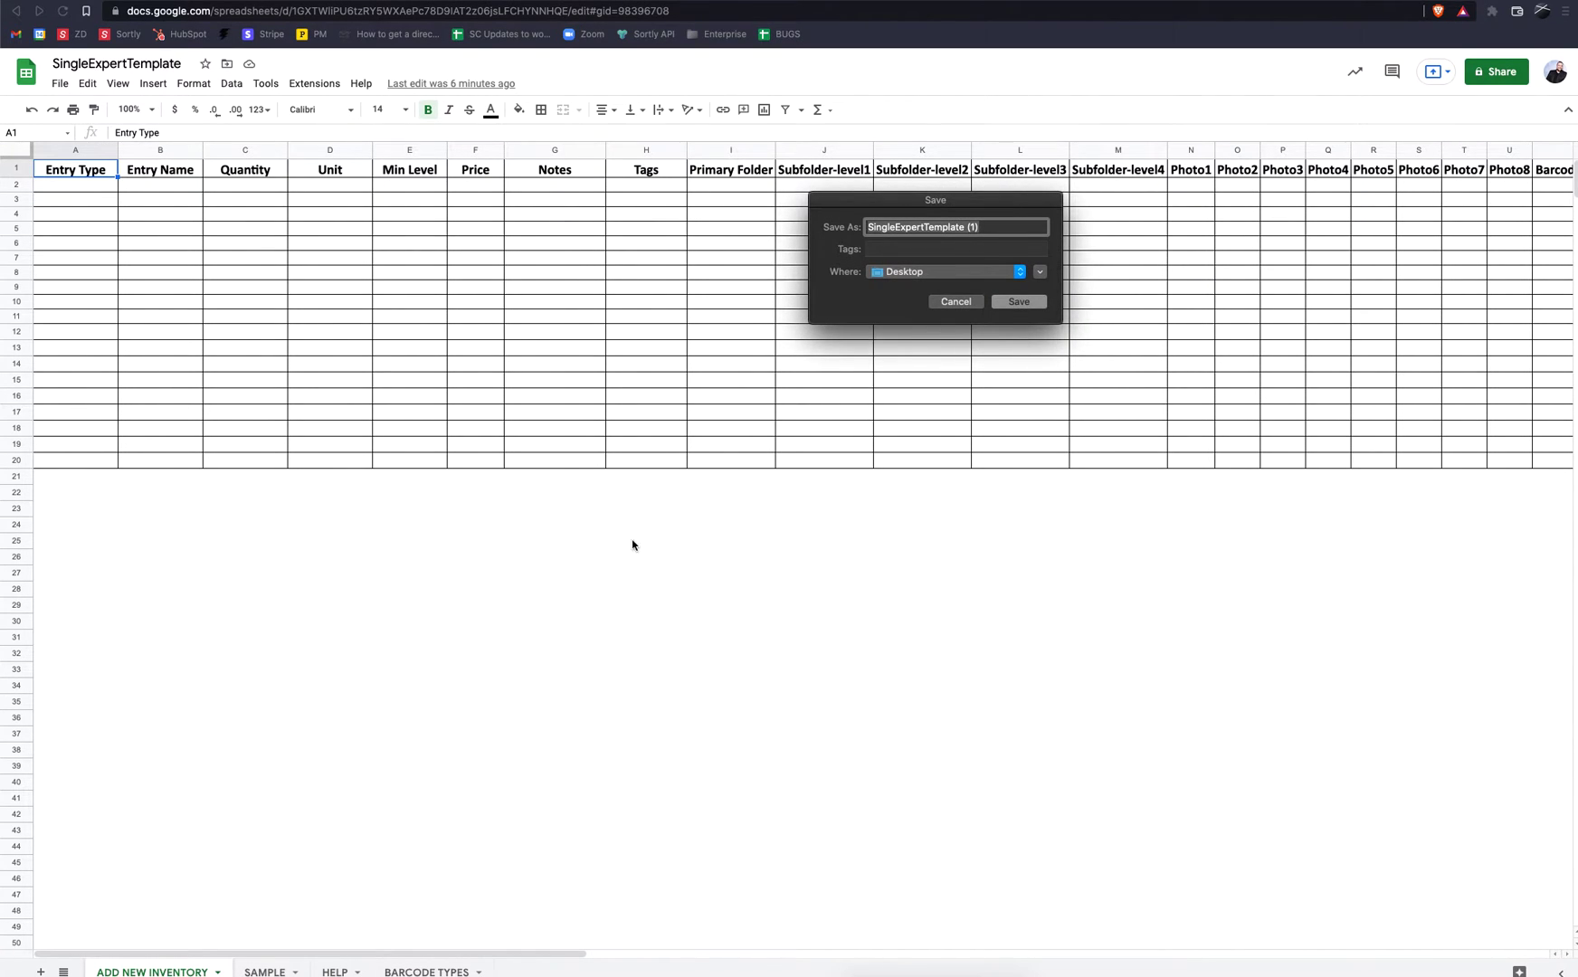
{"action": "left_click", "coordinate": [950, 304]}
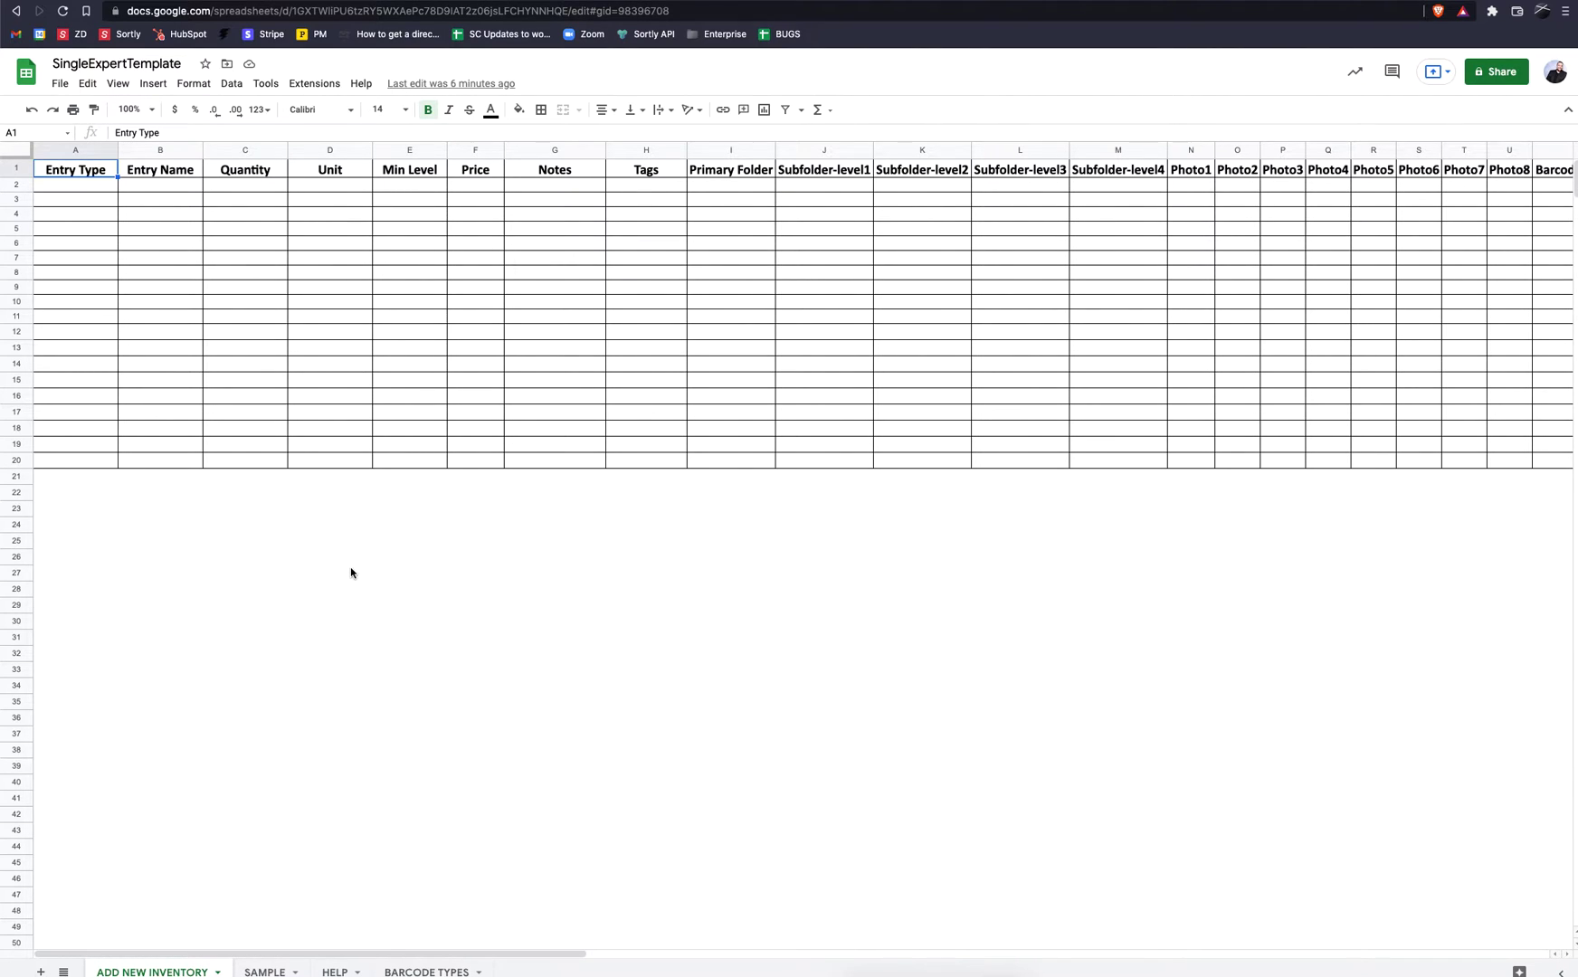
Step: Examine the SAMPLE sheet of SingleExpertTemplate in Google Sheets, from the entry type through the custom field columns
{"action": "left_click", "coordinate": [264, 972]}
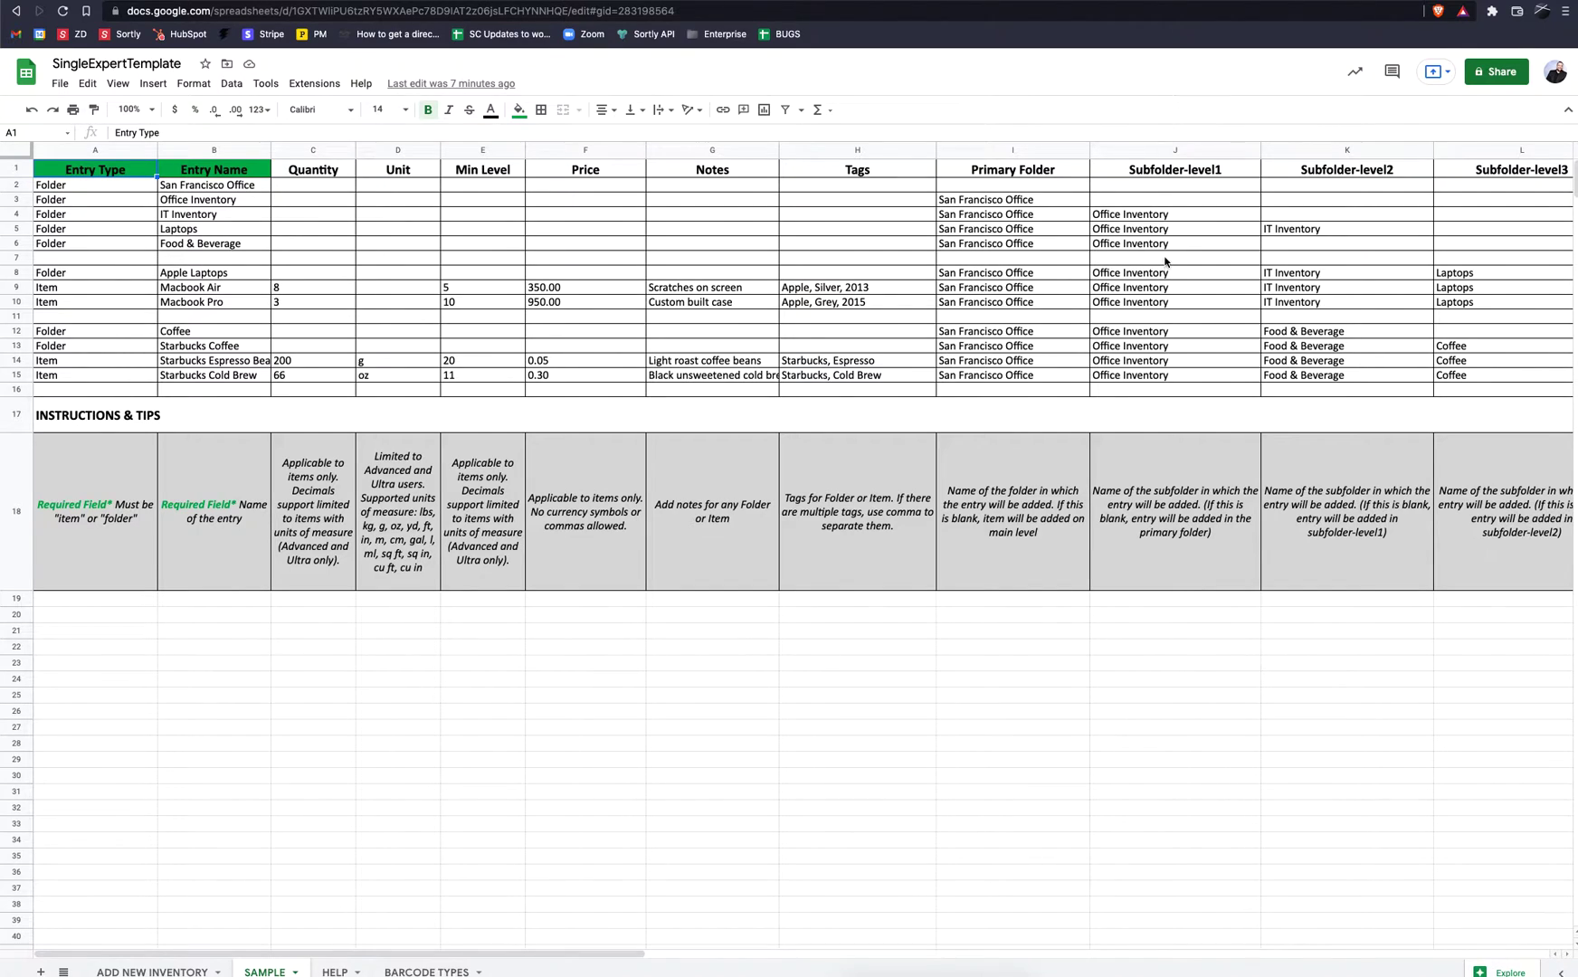
{"action": "scroll", "coordinate": [1154, 263], "scroll_direction": "right", "scroll_amount": 10}
{"action": "scroll", "coordinate": [1152, 262], "scroll_direction": "right", "scroll_amount": 5}
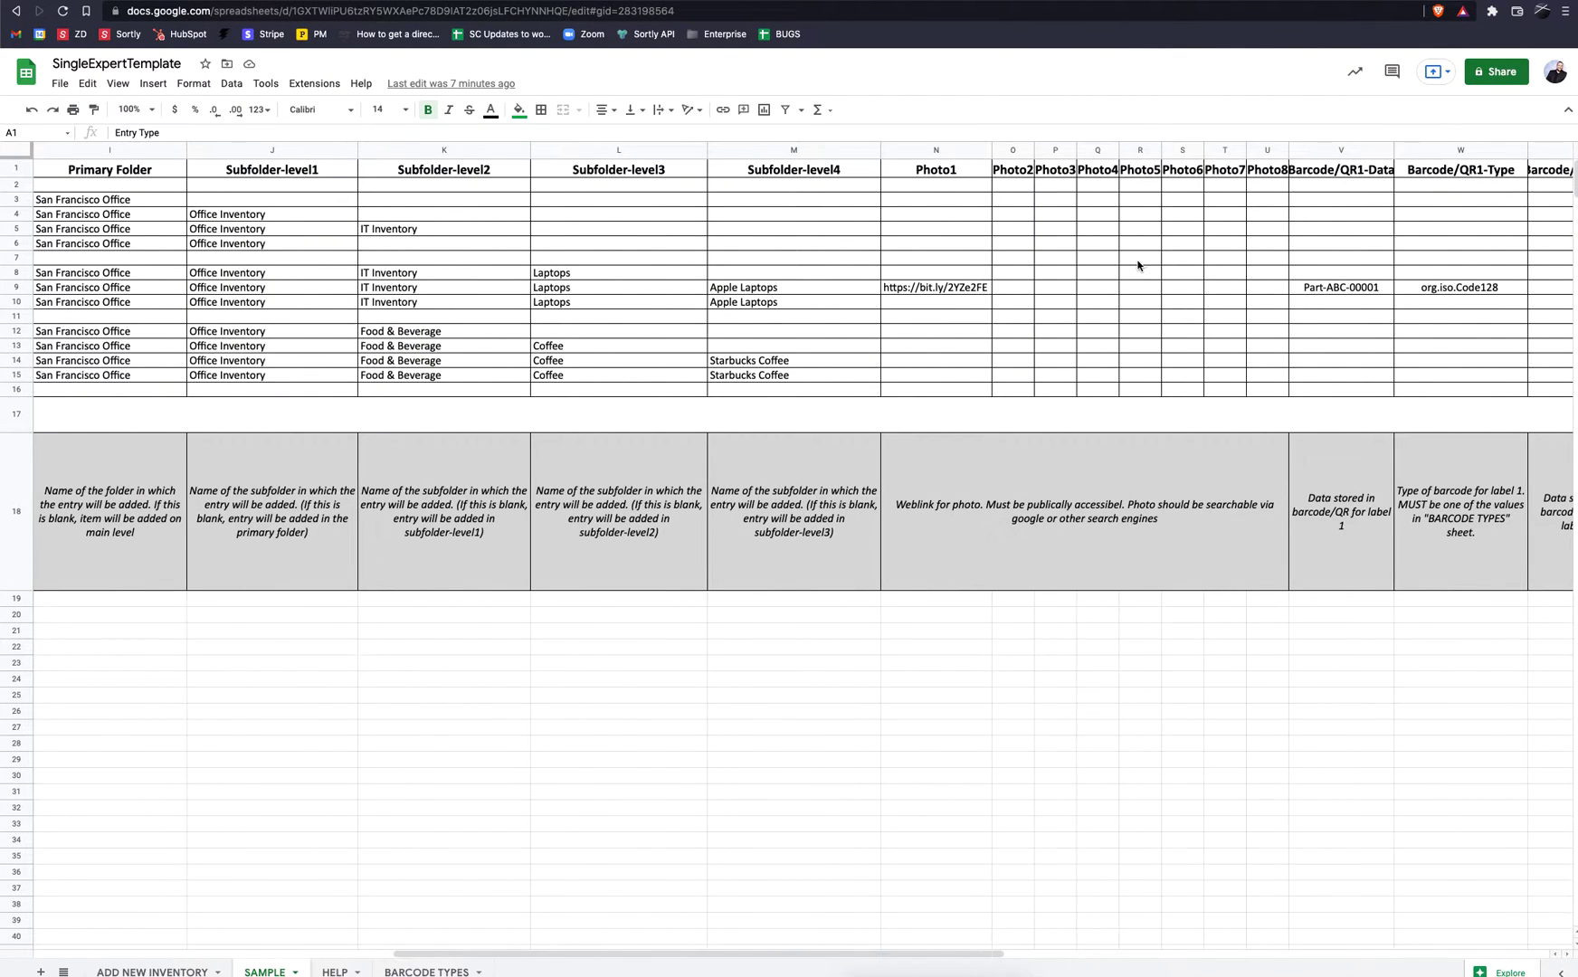
{"action": "scroll", "coordinate": [1138, 265], "scroll_direction": "right", "scroll_amount": 3}
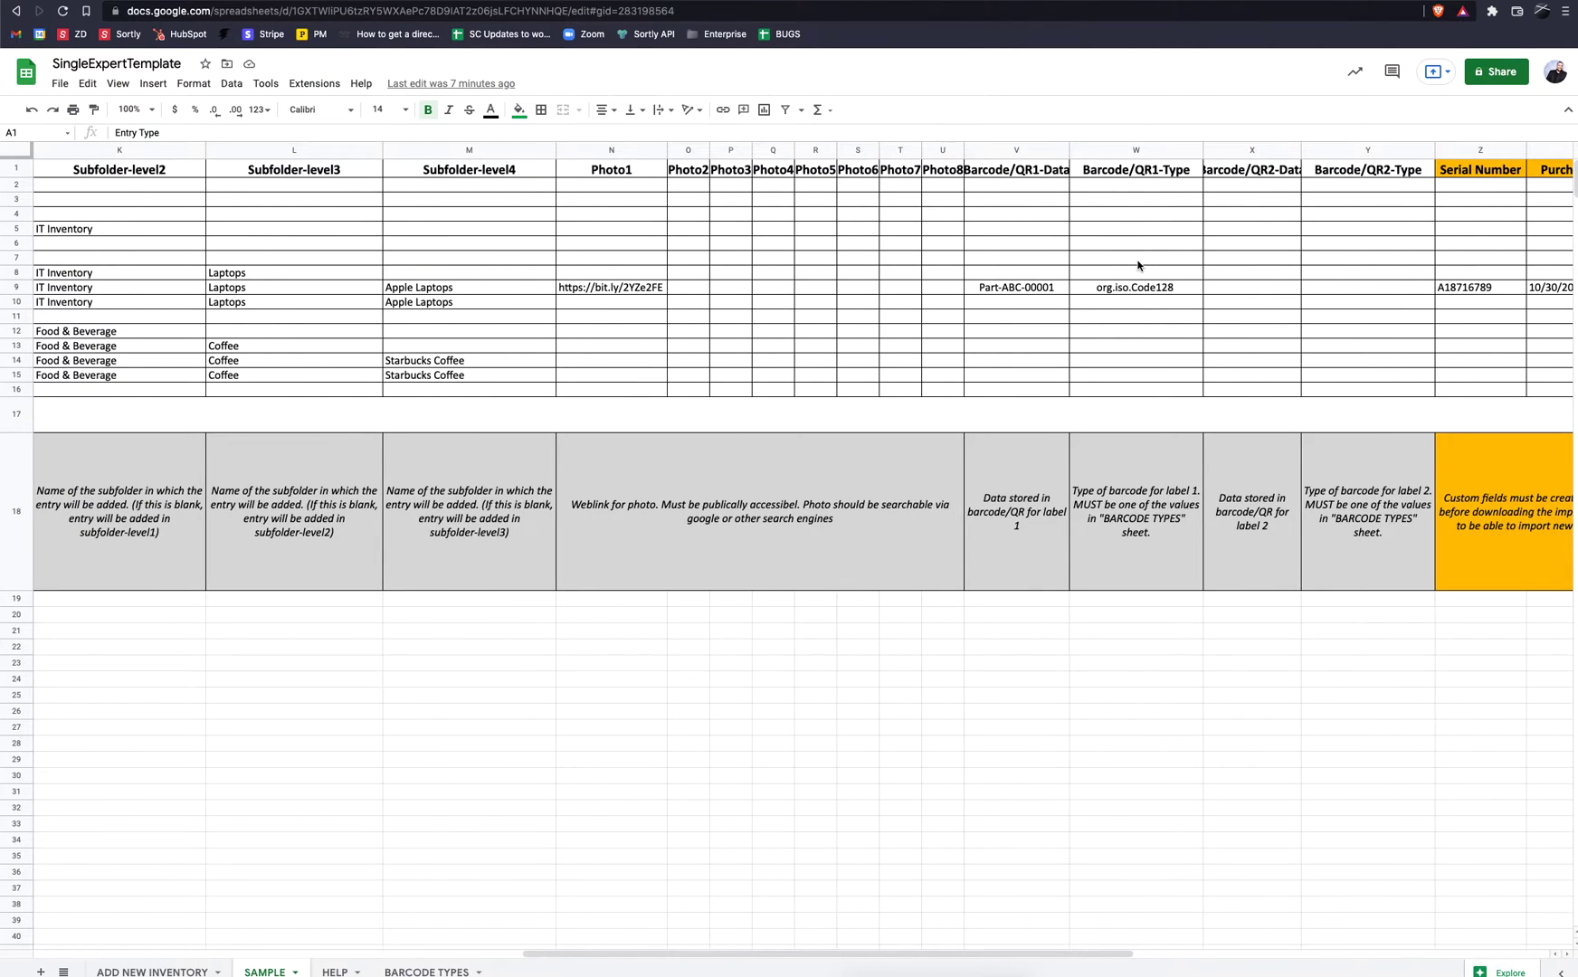
{"action": "scroll", "coordinate": [1138, 265], "scroll_direction": "right", "scroll_amount": 2}
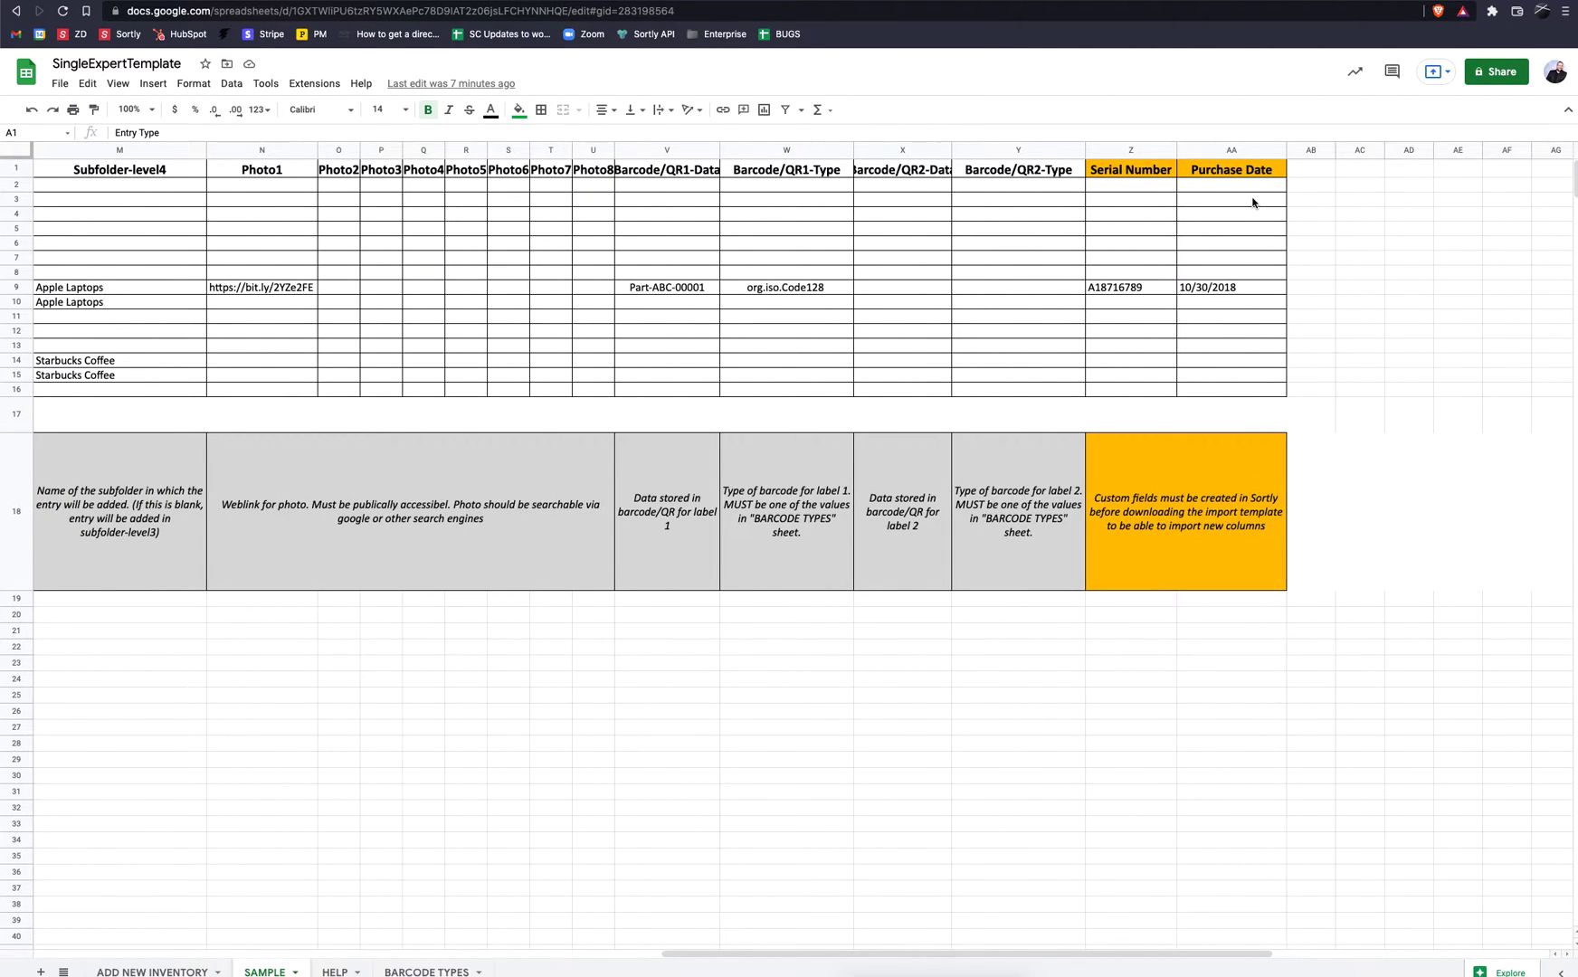
{"action": "left_click_drag", "start_coordinate": [1110, 954], "coordinate": [448, 967]}
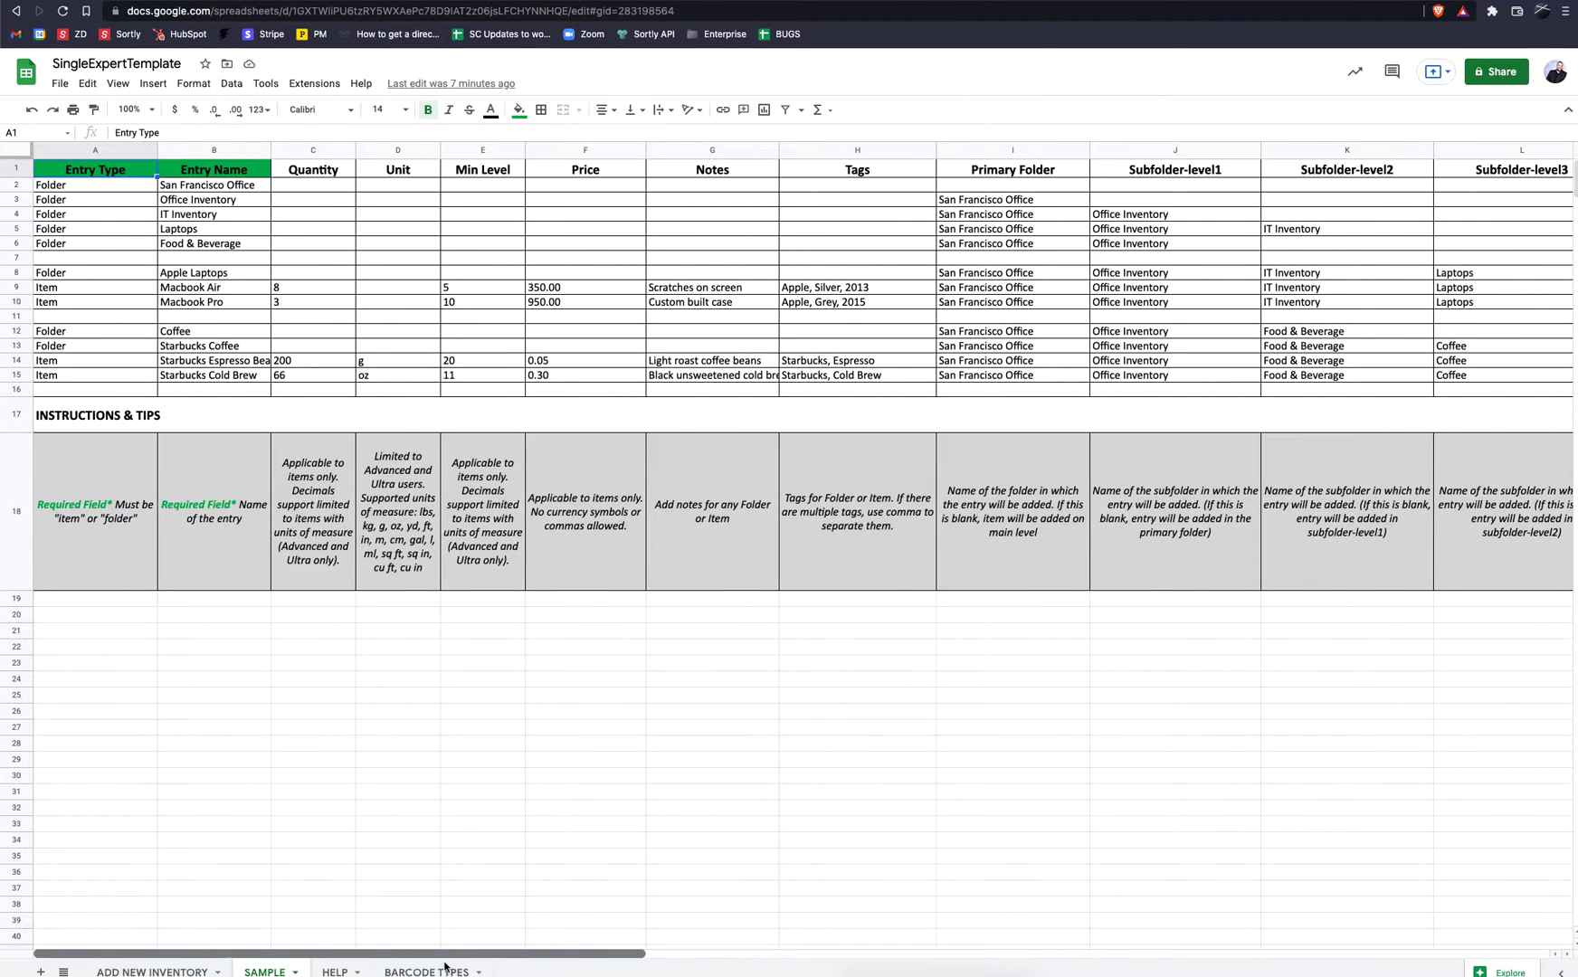
Step: Read the HELP sheet's basic instructions and its column-by-column instructions for entering data
{"action": "left_click", "coordinate": [333, 972]}
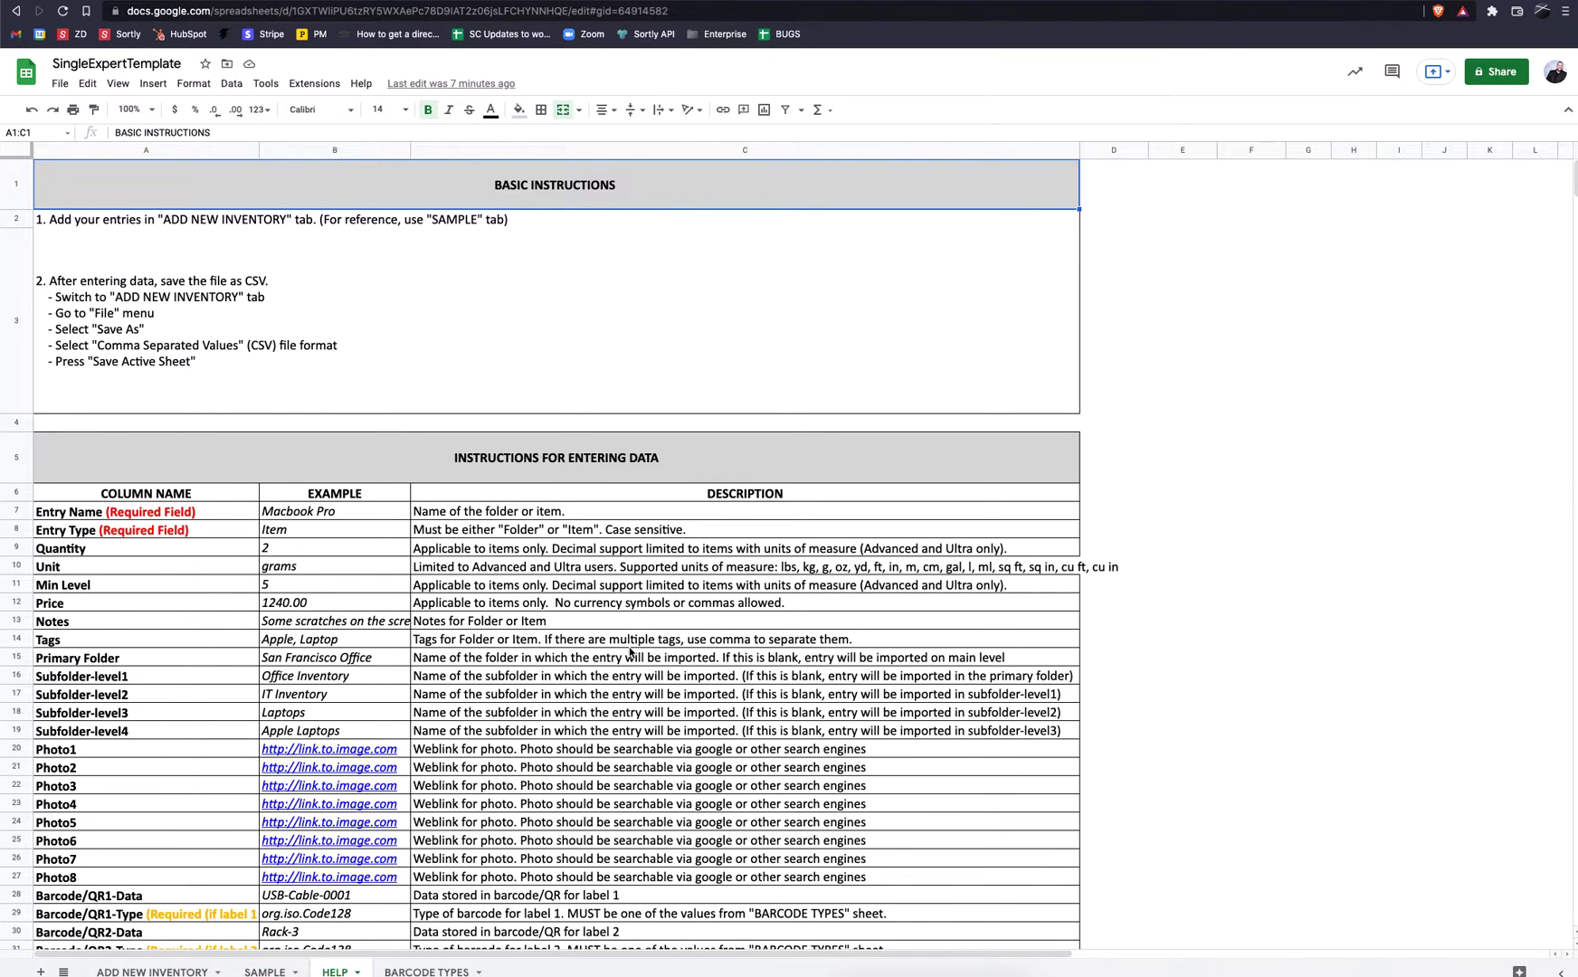
{"action": "scroll", "coordinate": [637, 653], "scroll_direction": "down", "scroll_amount": 1}
{"action": "scroll", "coordinate": [637, 654], "scroll_direction": "down", "scroll_amount": 3}
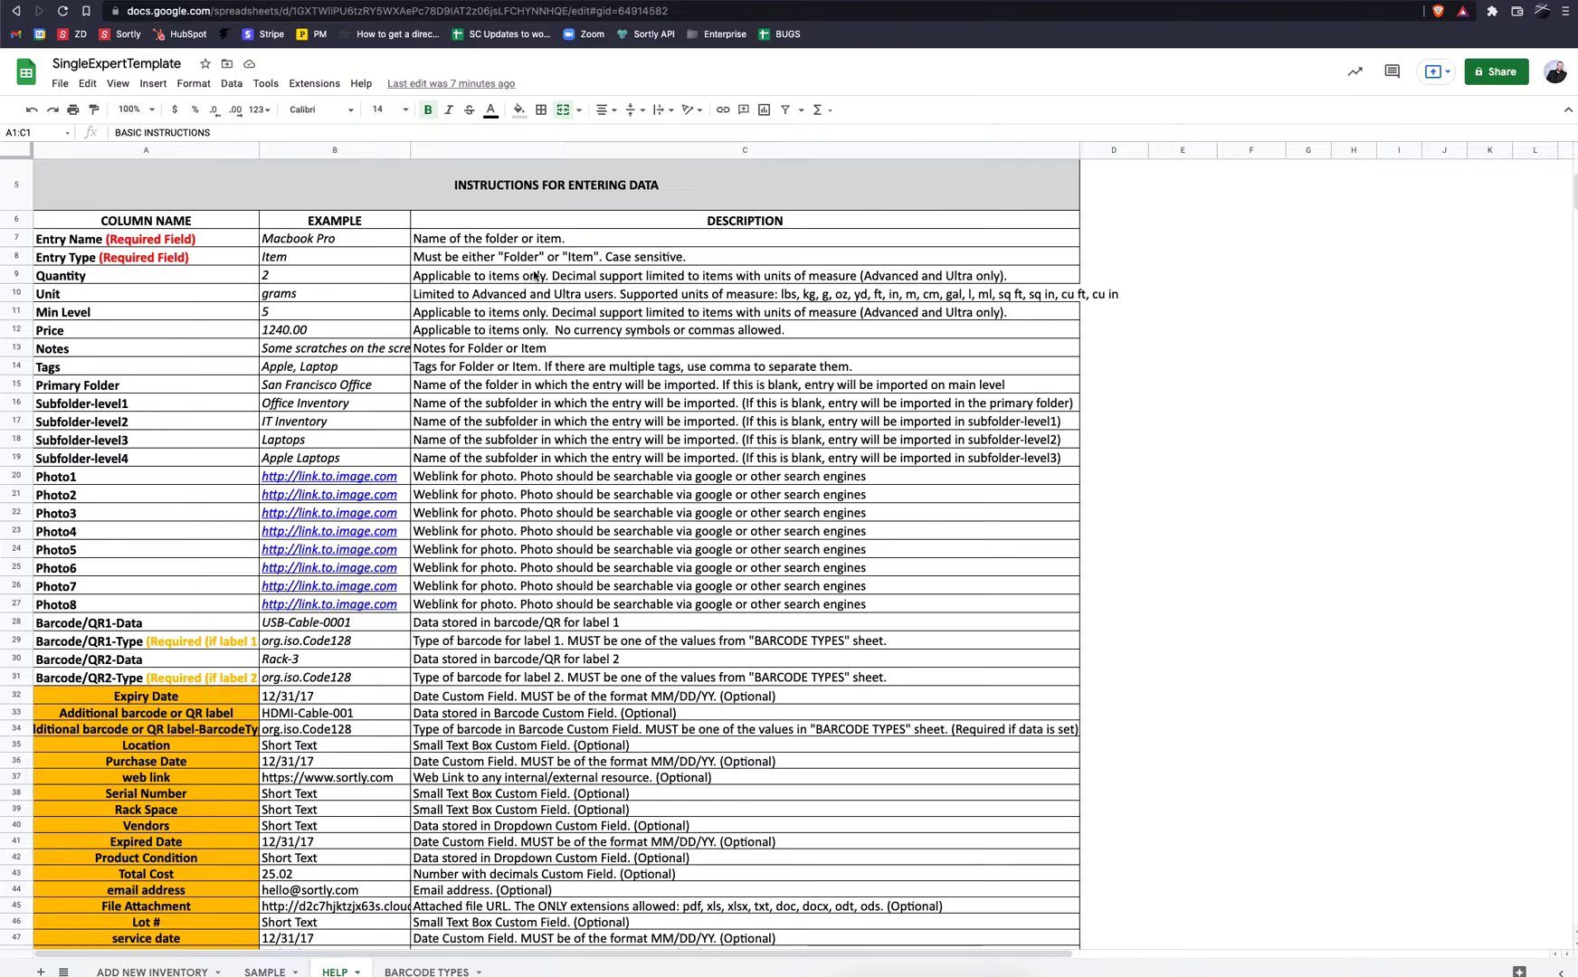
Step: Review the rest of the HELP sheet, and widen the first two columns of the BARCODE TYPES sheet to show their full text
{"action": "scroll", "coordinate": [371, 667], "scroll_direction": "down", "scroll_amount": 3}
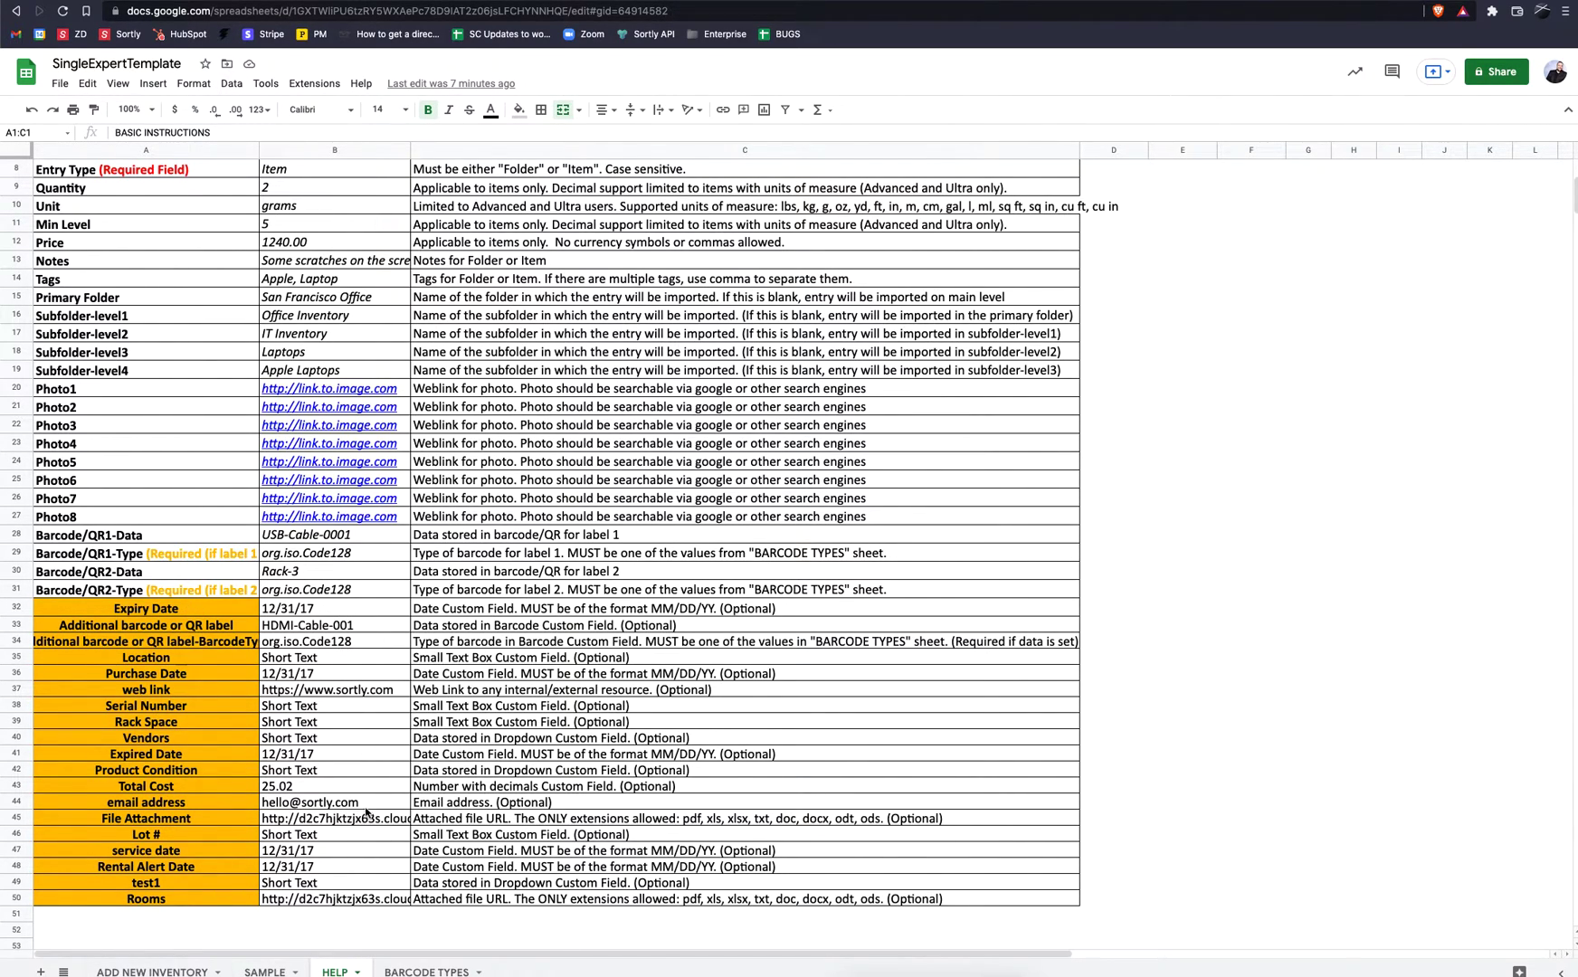
{"action": "left_click", "coordinate": [426, 971]}
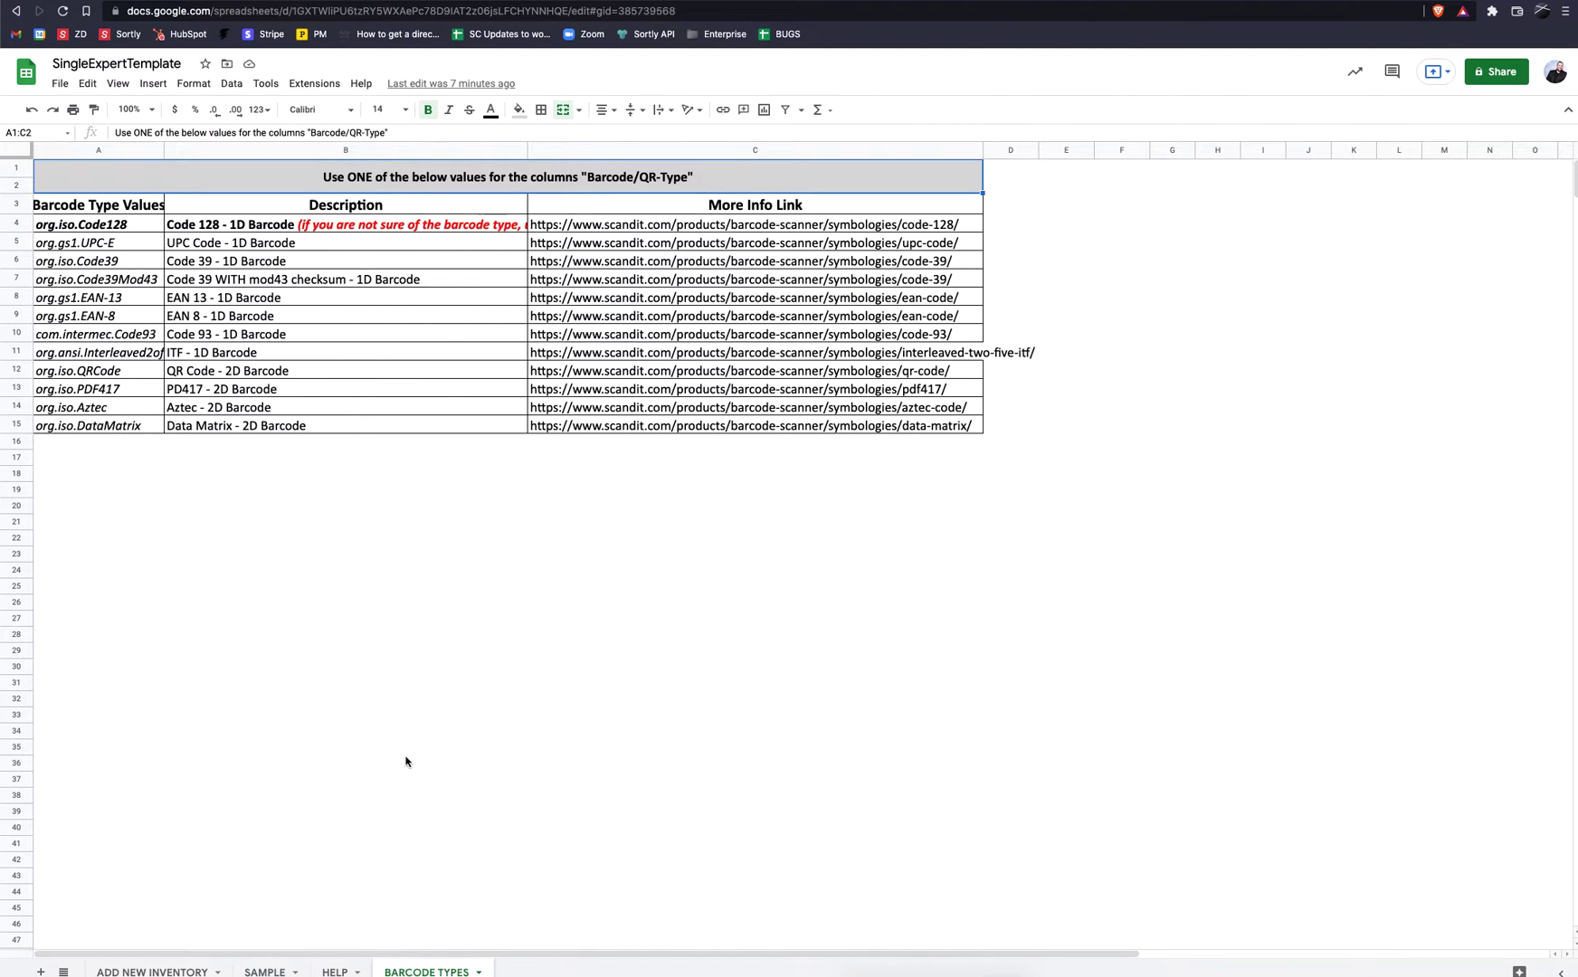
{"action": "left_click_drag", "start_coordinate": [529, 149], "coordinate": [648, 156]}
{"action": "left_click_drag", "start_coordinate": [163, 149], "coordinate": [246, 150]}
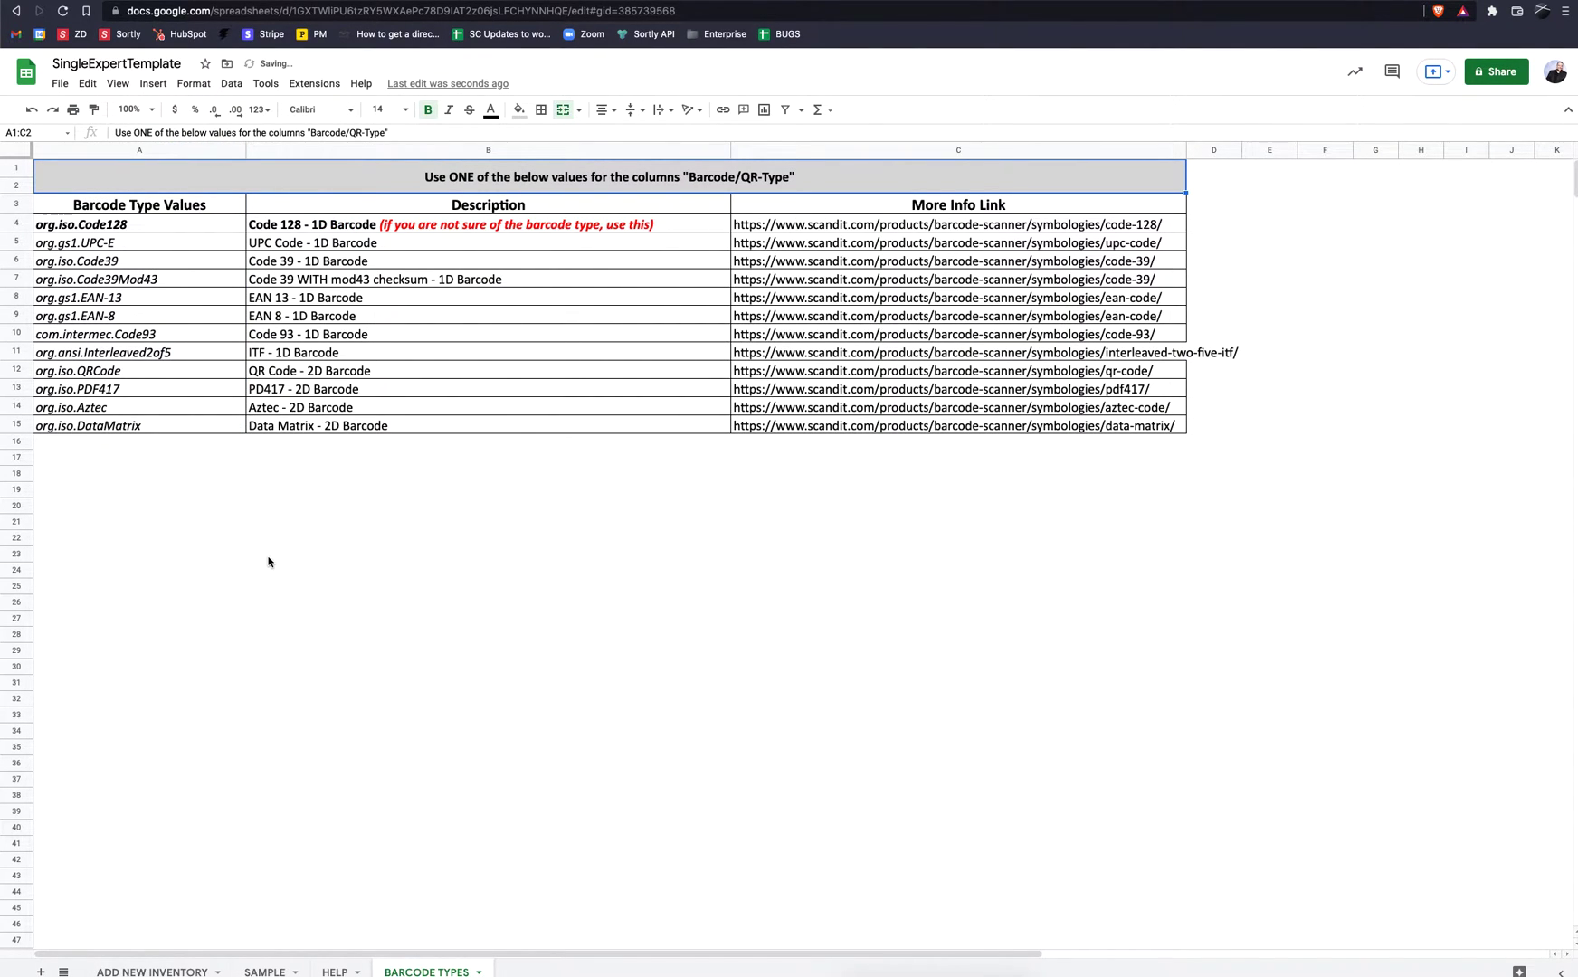
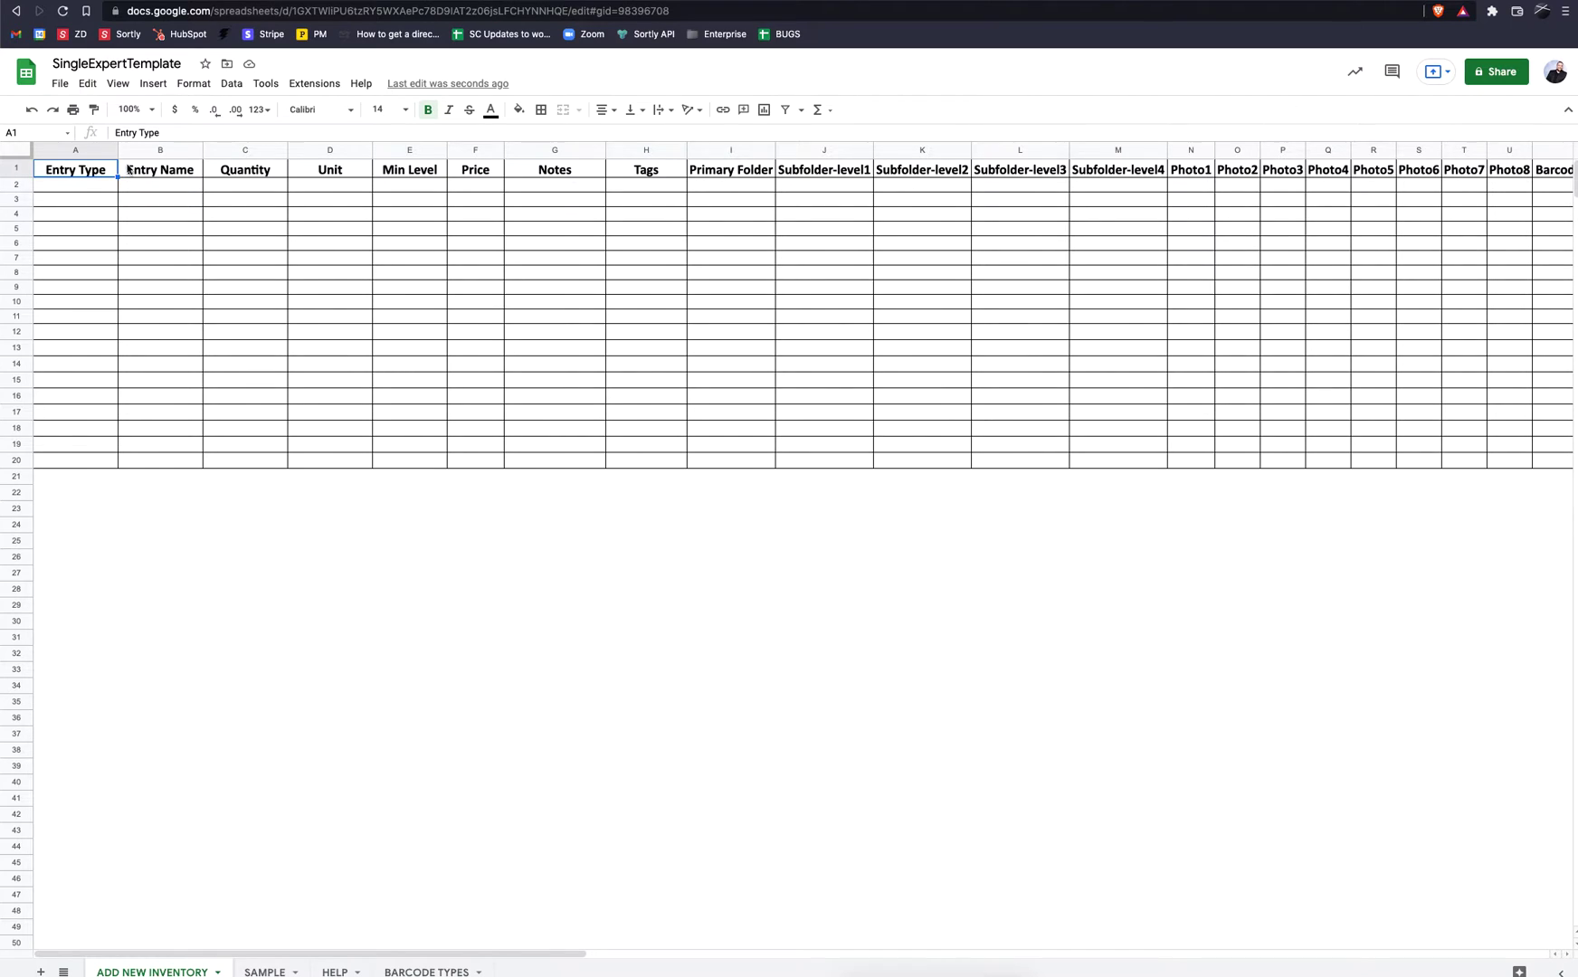
Step: Set the ADD NEW INVENTORY sheet's zoom to 150% and fill Entry Type with Item in rows 2 to 6
{"action": "left_click", "coordinate": [129, 110]}
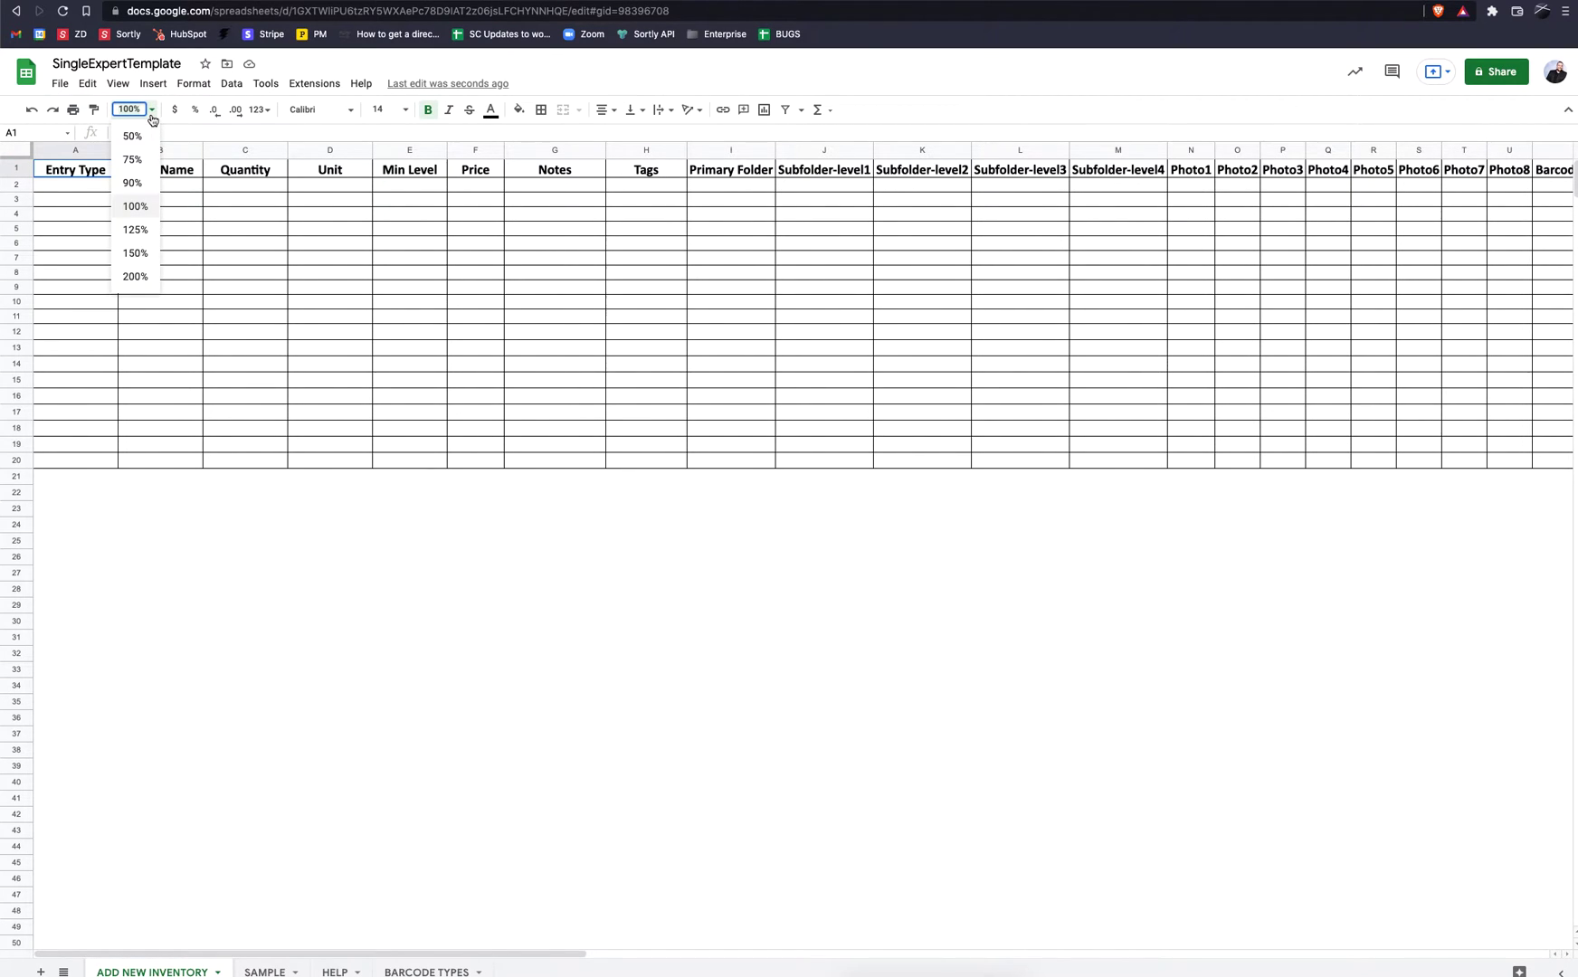
{"action": "left_click", "coordinate": [136, 254]}
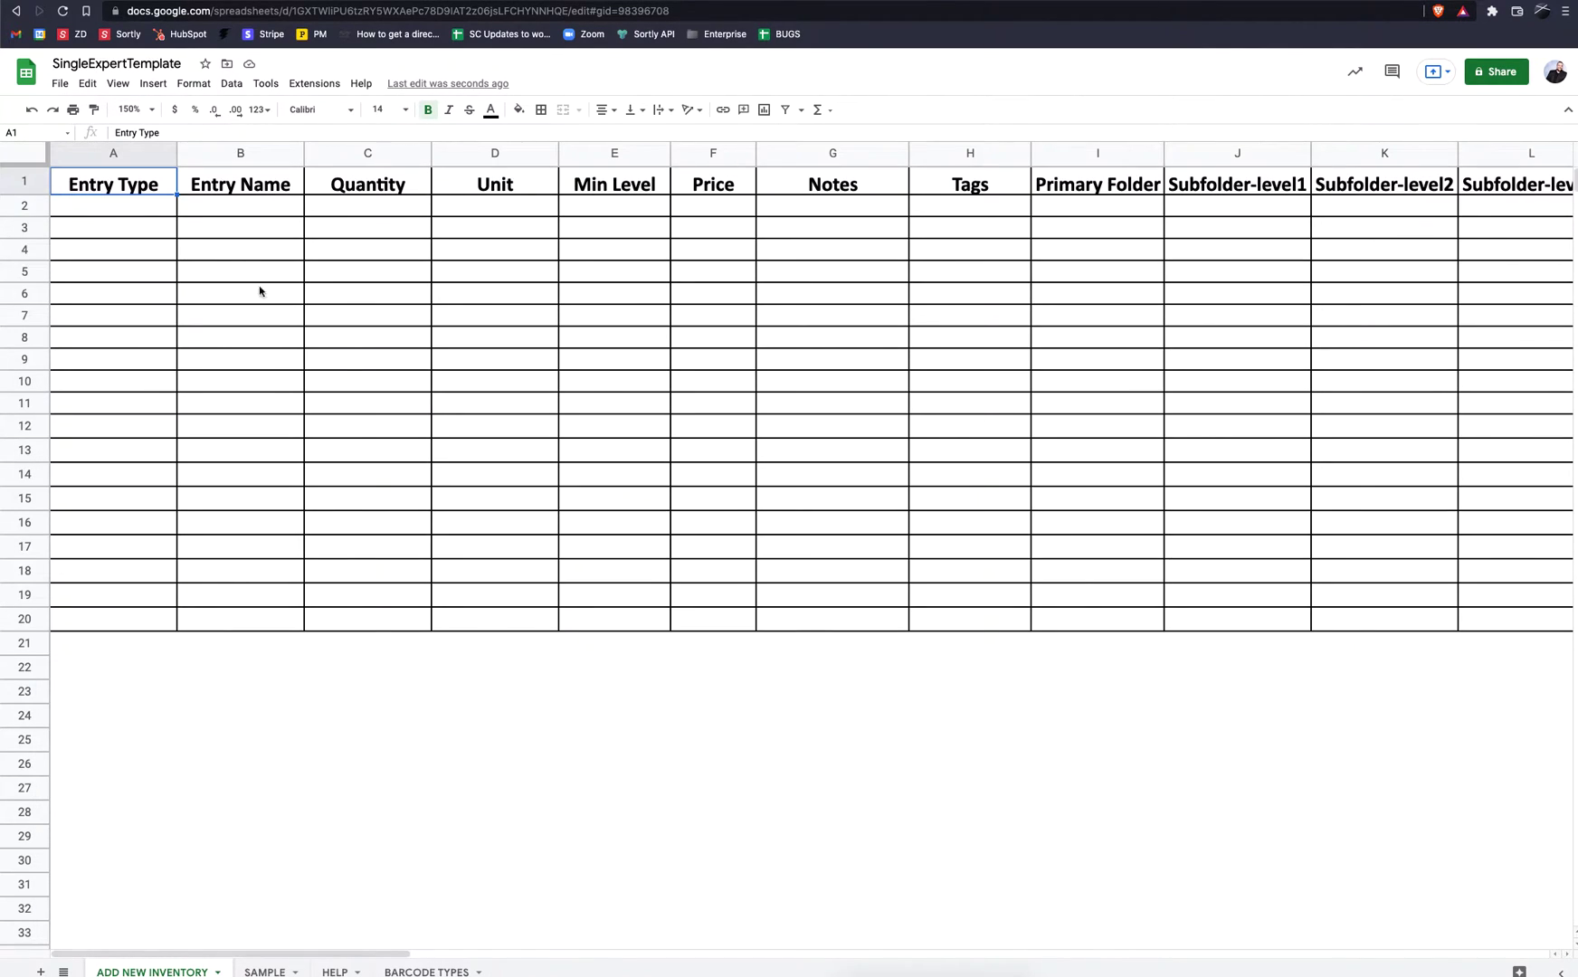
{"action": "left_click", "coordinate": [107, 212]}
{"action": "double_click", "coordinate": [116, 209]}
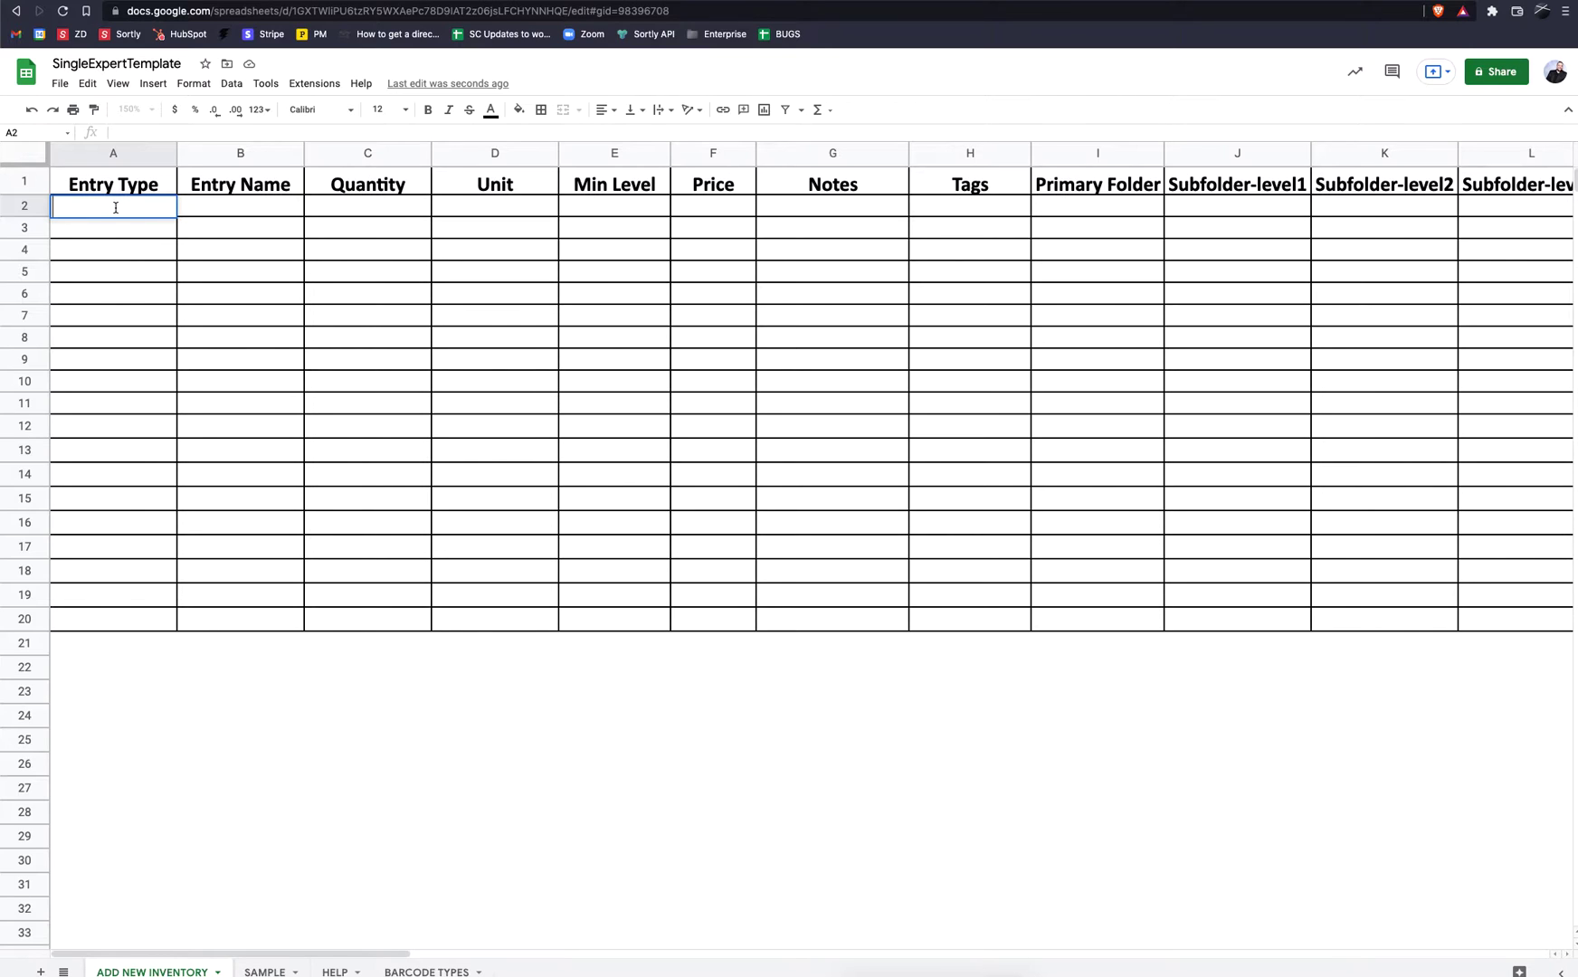
{"action": "type", "text": "Item"}
{"action": "key", "text": "Return"}
{"action": "left_click", "coordinate": [113, 213]}
{"action": "key", "text": "ctrl+c"}
{"action": "left_click_drag", "start_coordinate": [114, 228], "coordinate": [115, 299]}
{"action": "key", "text": "ctrl+v"}
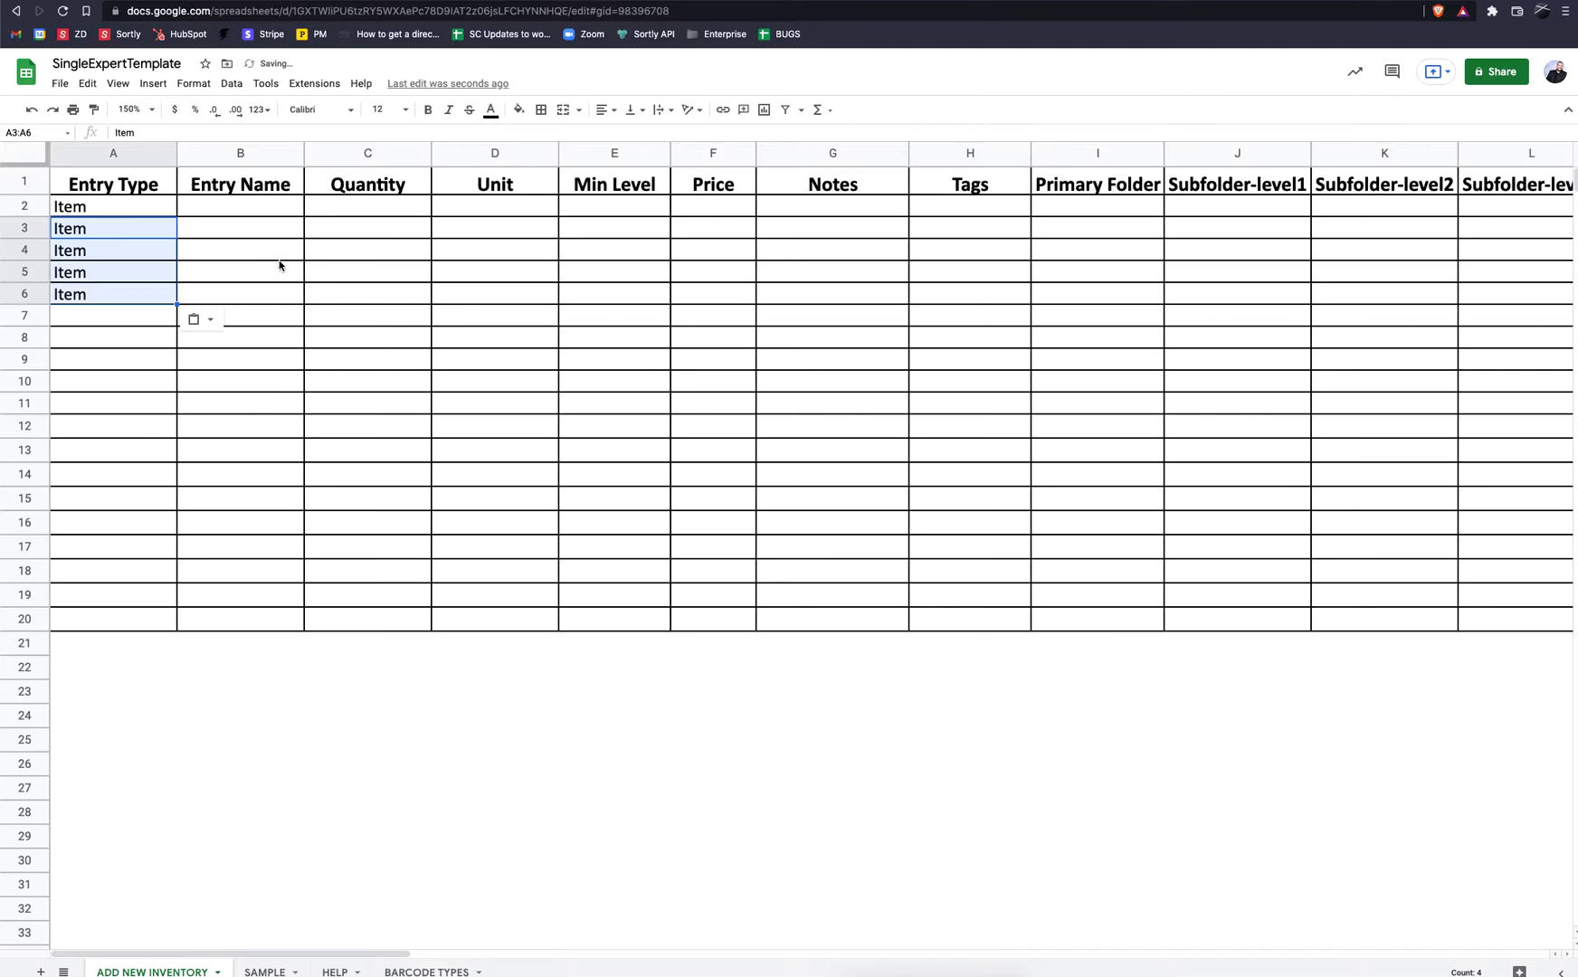
Step: Enter the entry names MacBook Pro, iPhone, iPad, iMac and iPod in rows 2 to 6
{"action": "left_click", "coordinate": [274, 262]}
{"action": "double_click", "coordinate": [223, 208]}
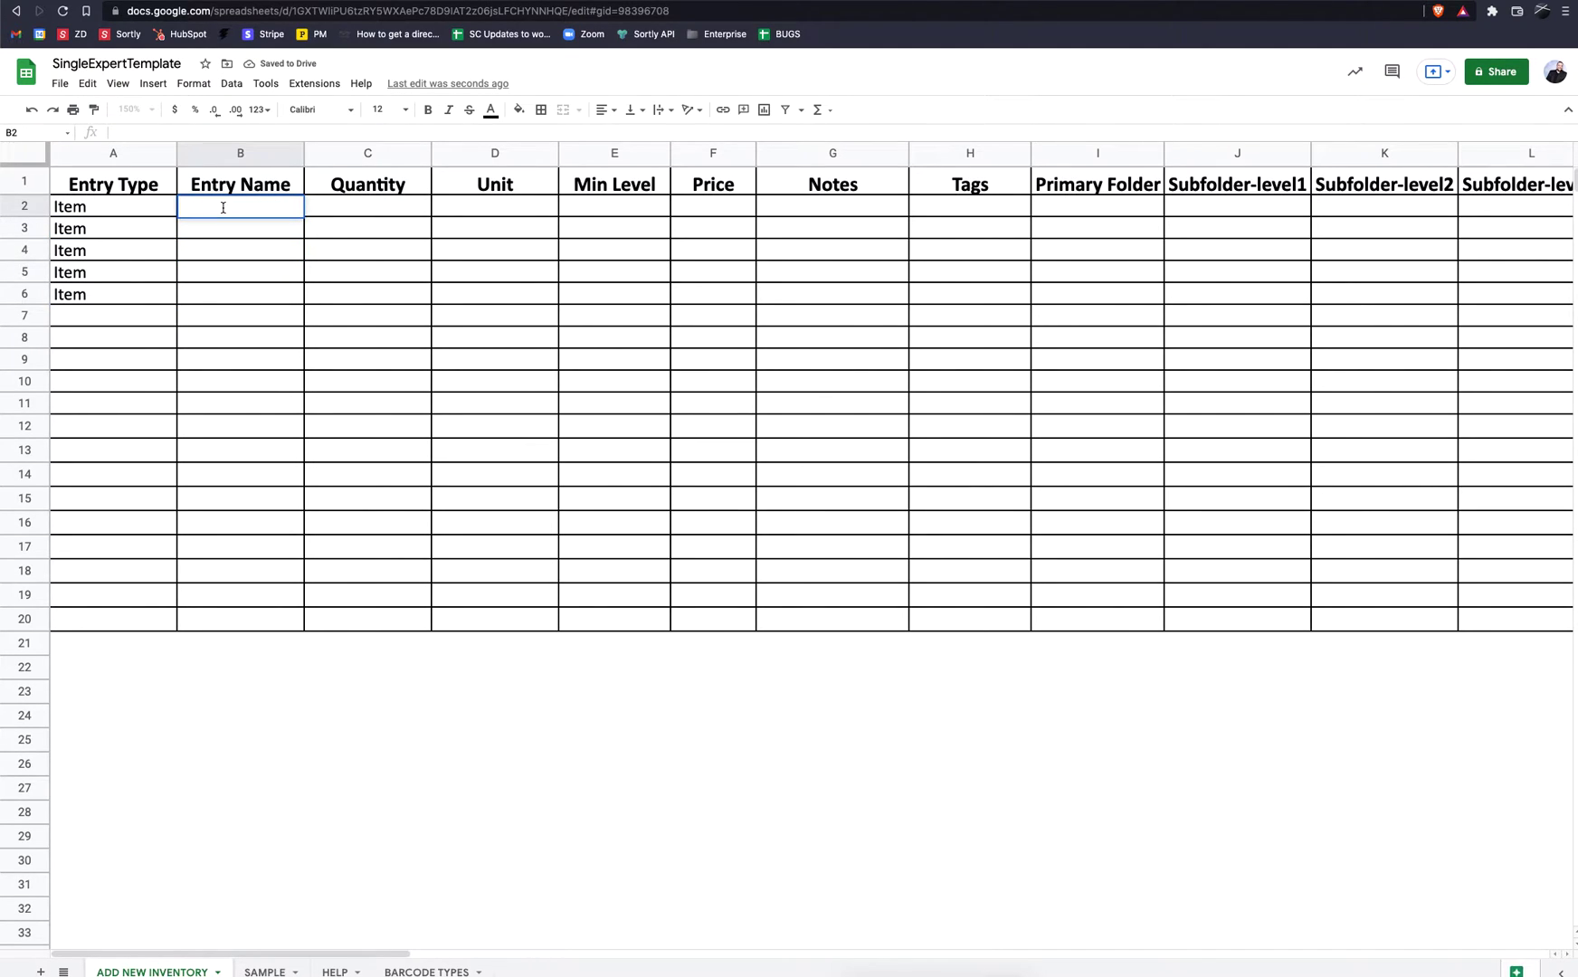
{"action": "type", "text": "MacBook Pro"}
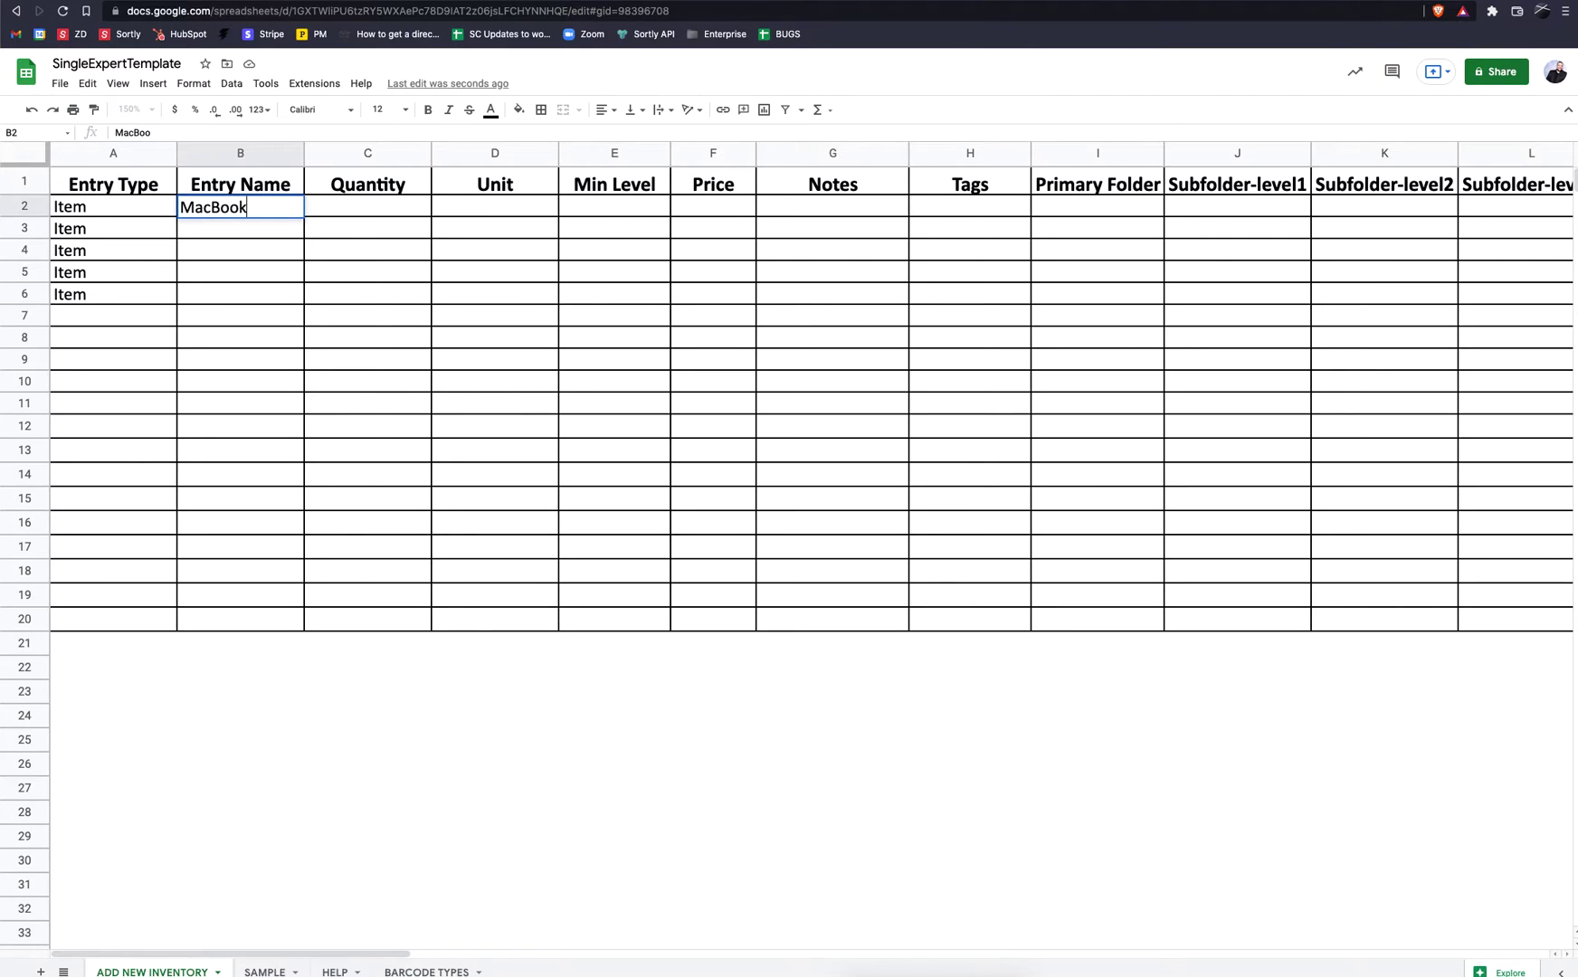
{"action": "key", "text": "Tab"}
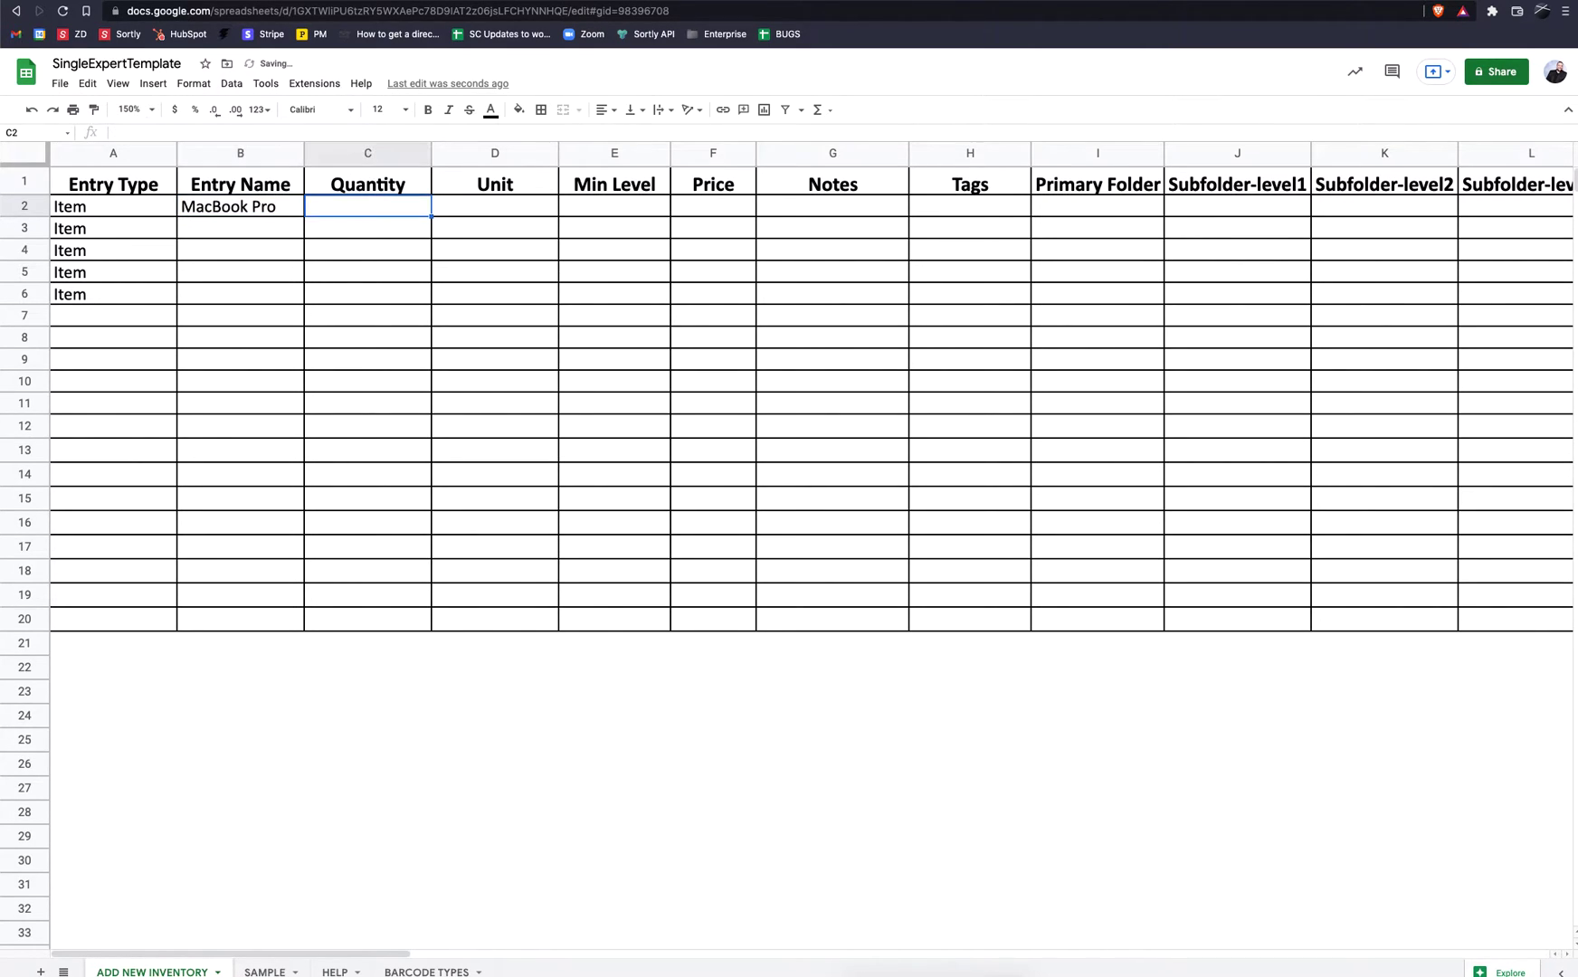
{"action": "key", "text": "Return"}
{"action": "type", "text": "iPhone"}
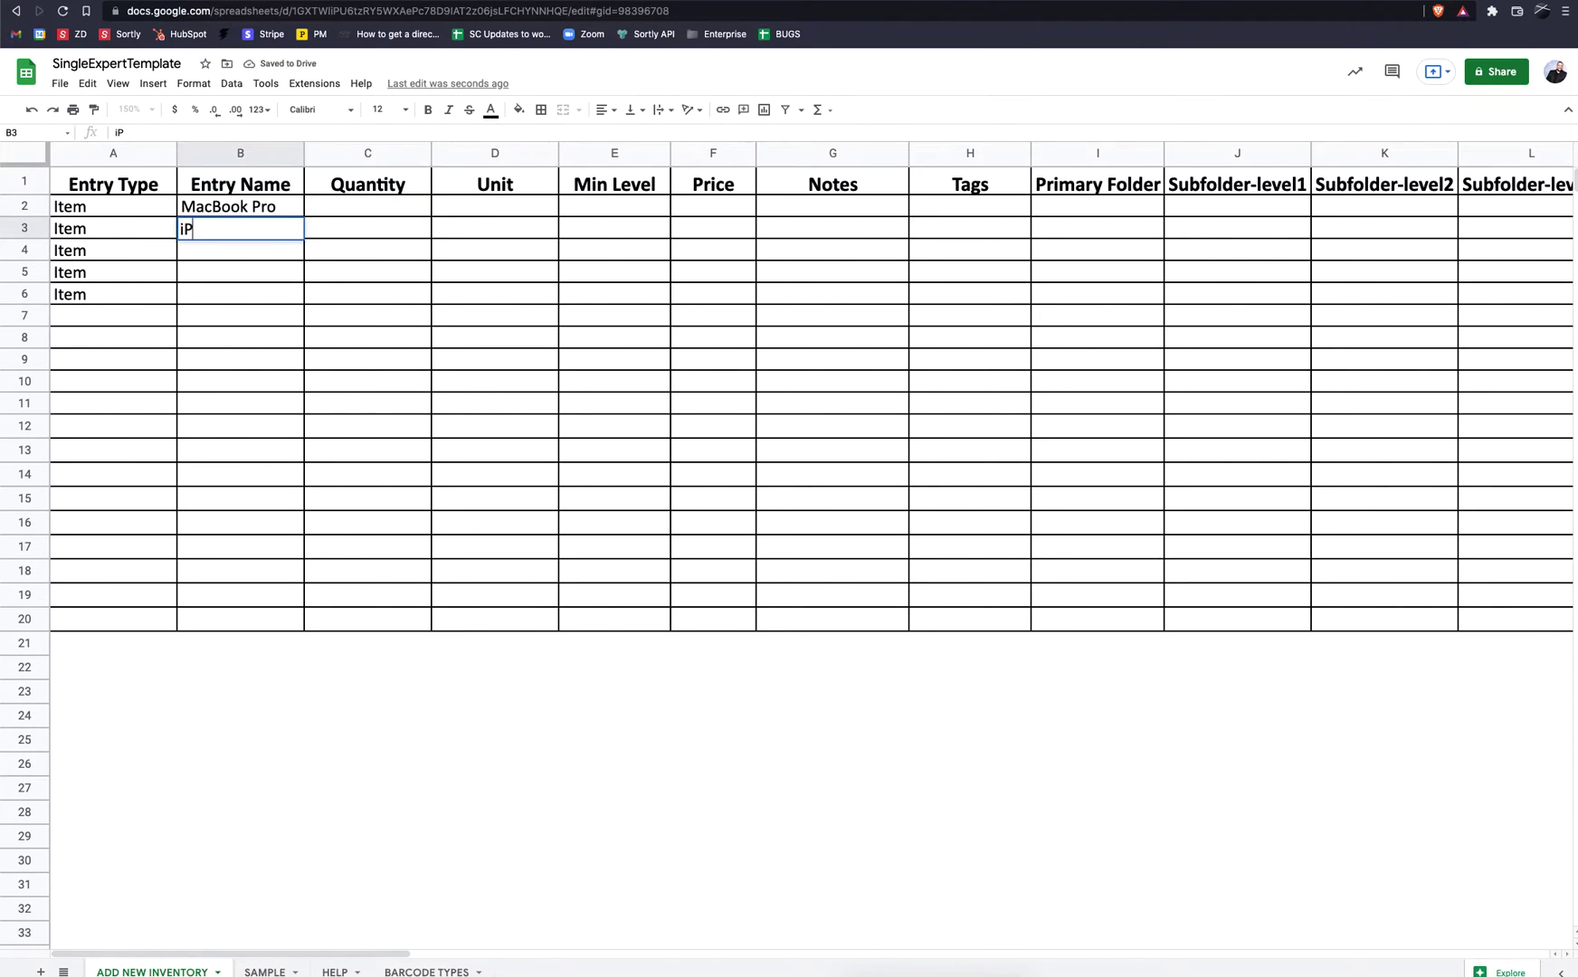
{"action": "left_click", "coordinate": [272, 253]}
{"action": "type", "text": "iPad"}
{"action": "key", "text": "Tab"}
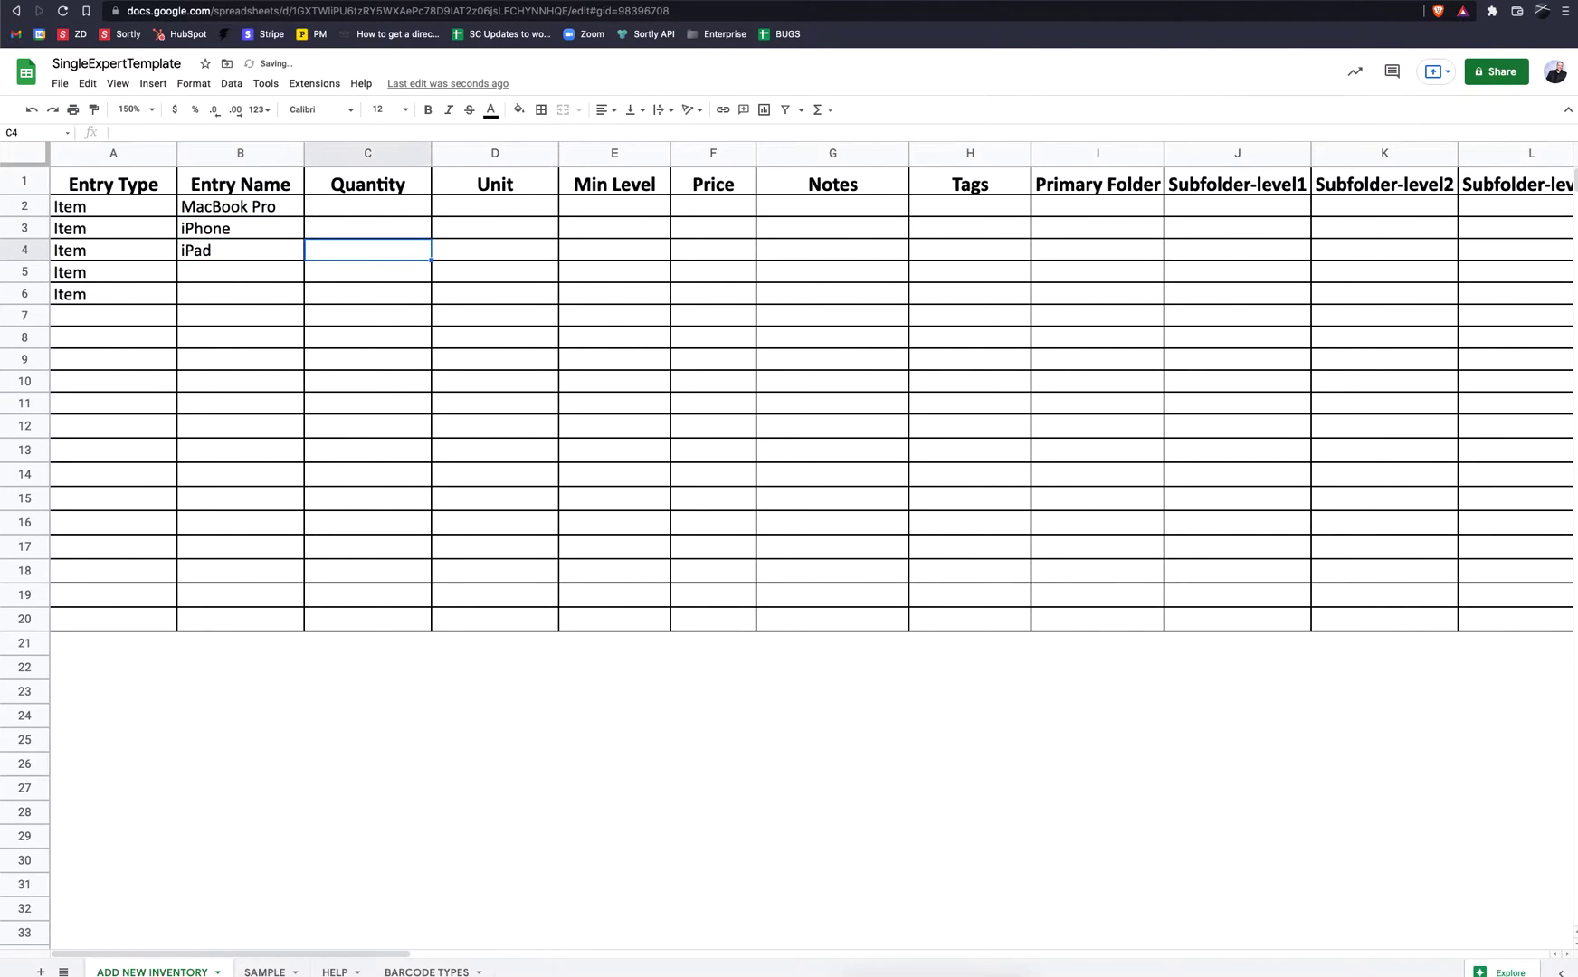
{"action": "left_click", "coordinate": [265, 281]}
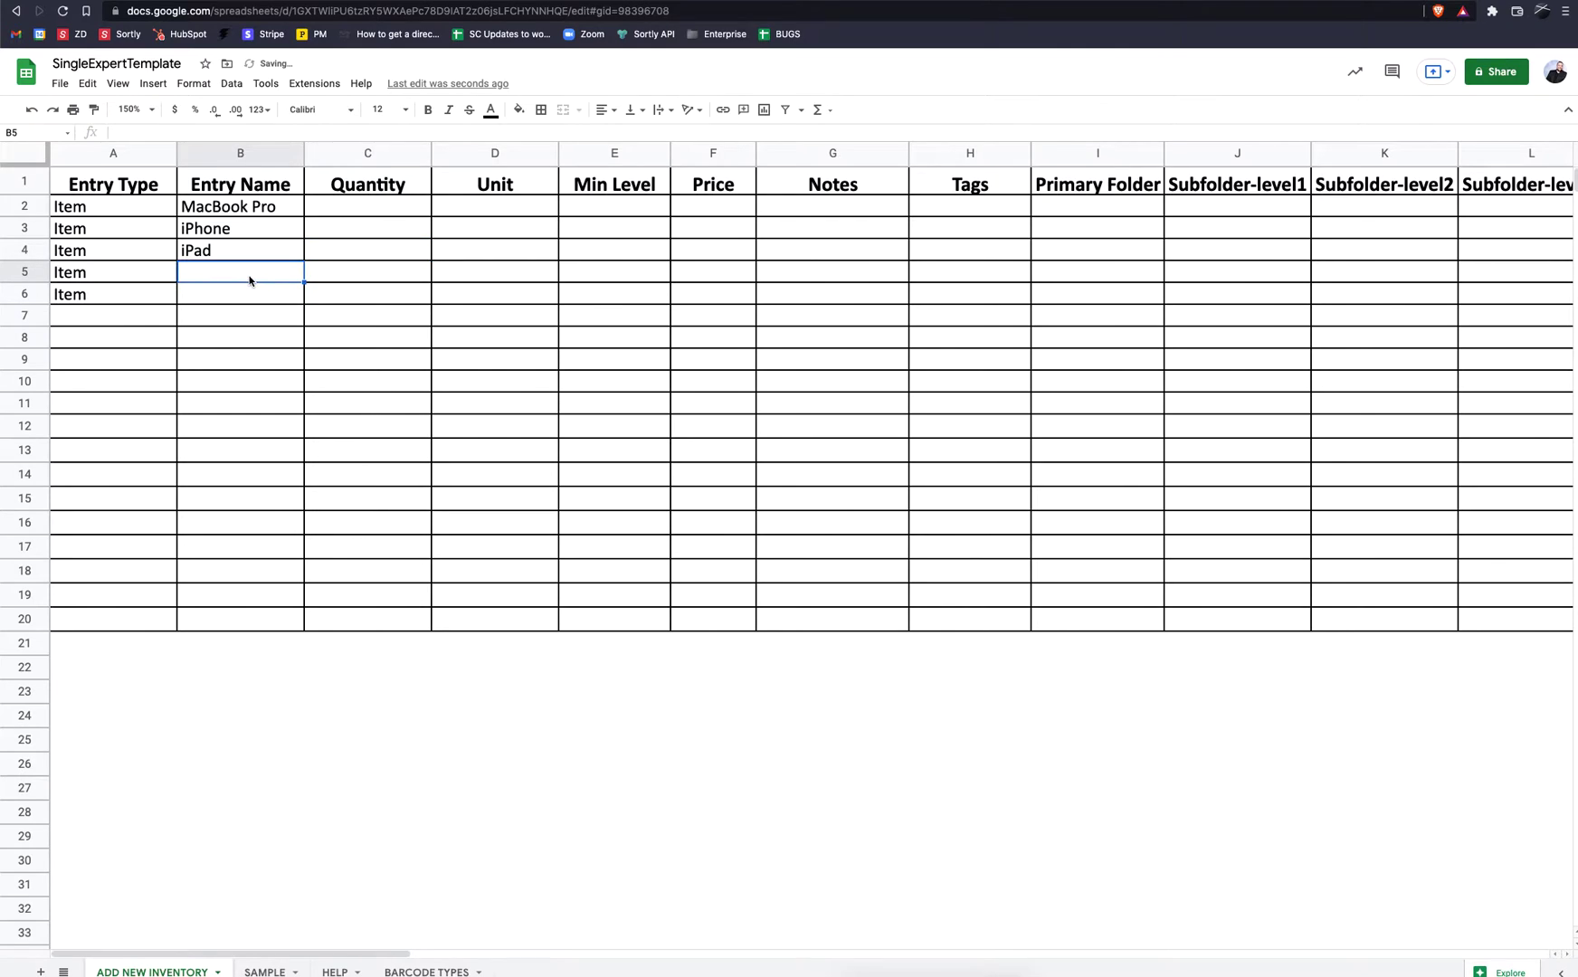
{"action": "type", "text": "iMac"}
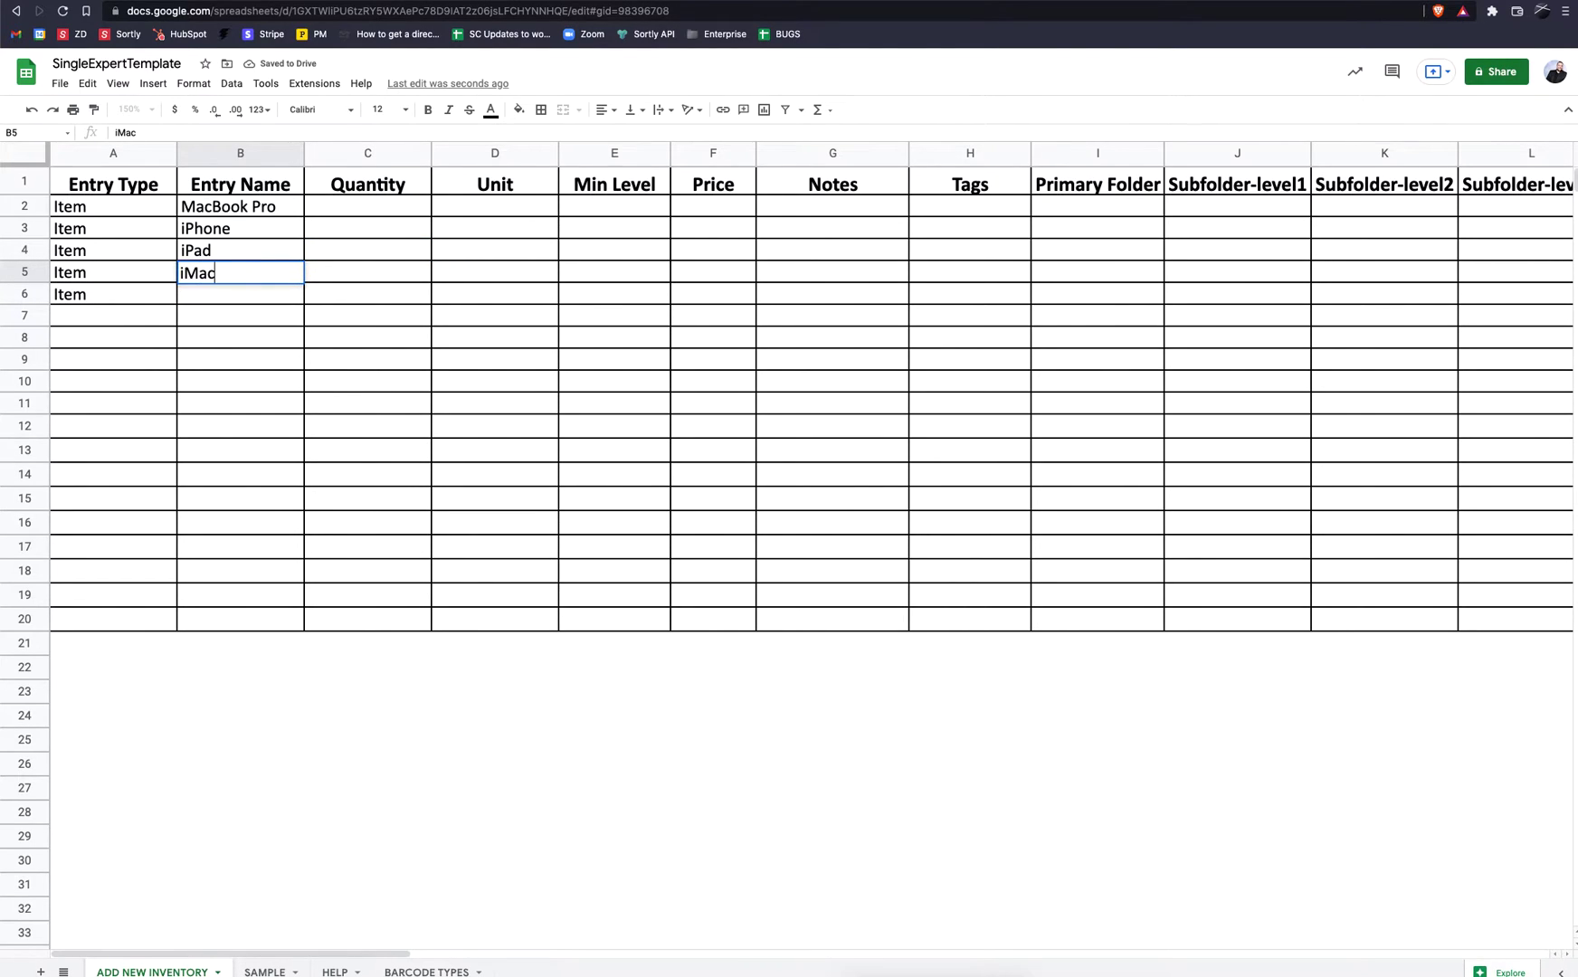
{"action": "left_click", "coordinate": [238, 301]}
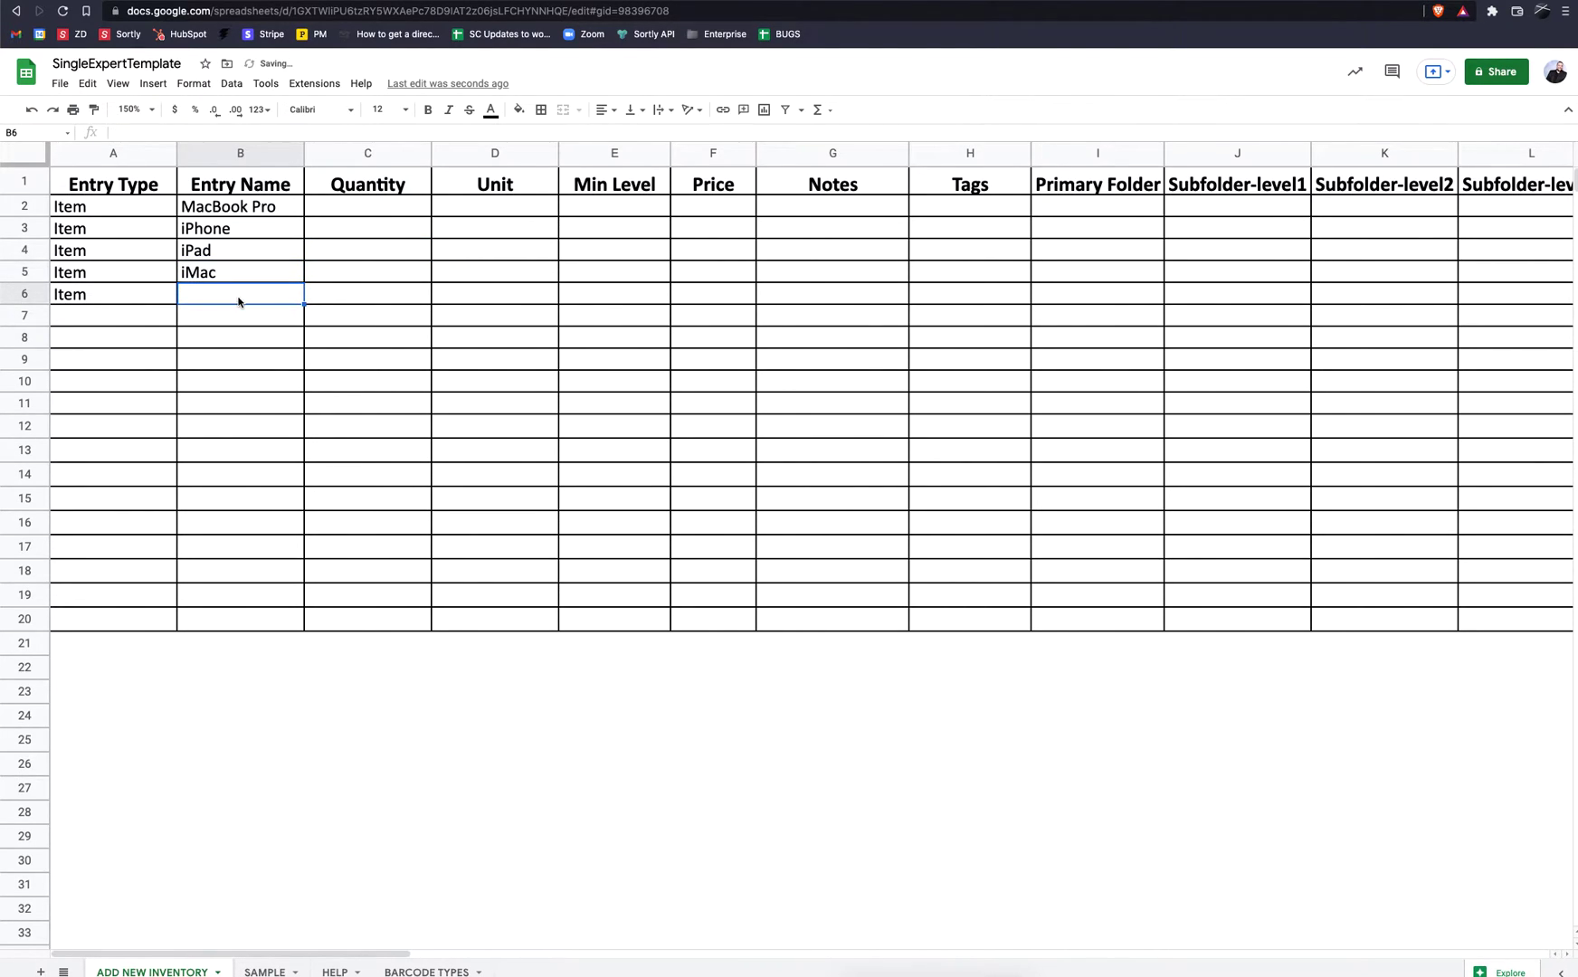
{"action": "type", "text": "iPod"}
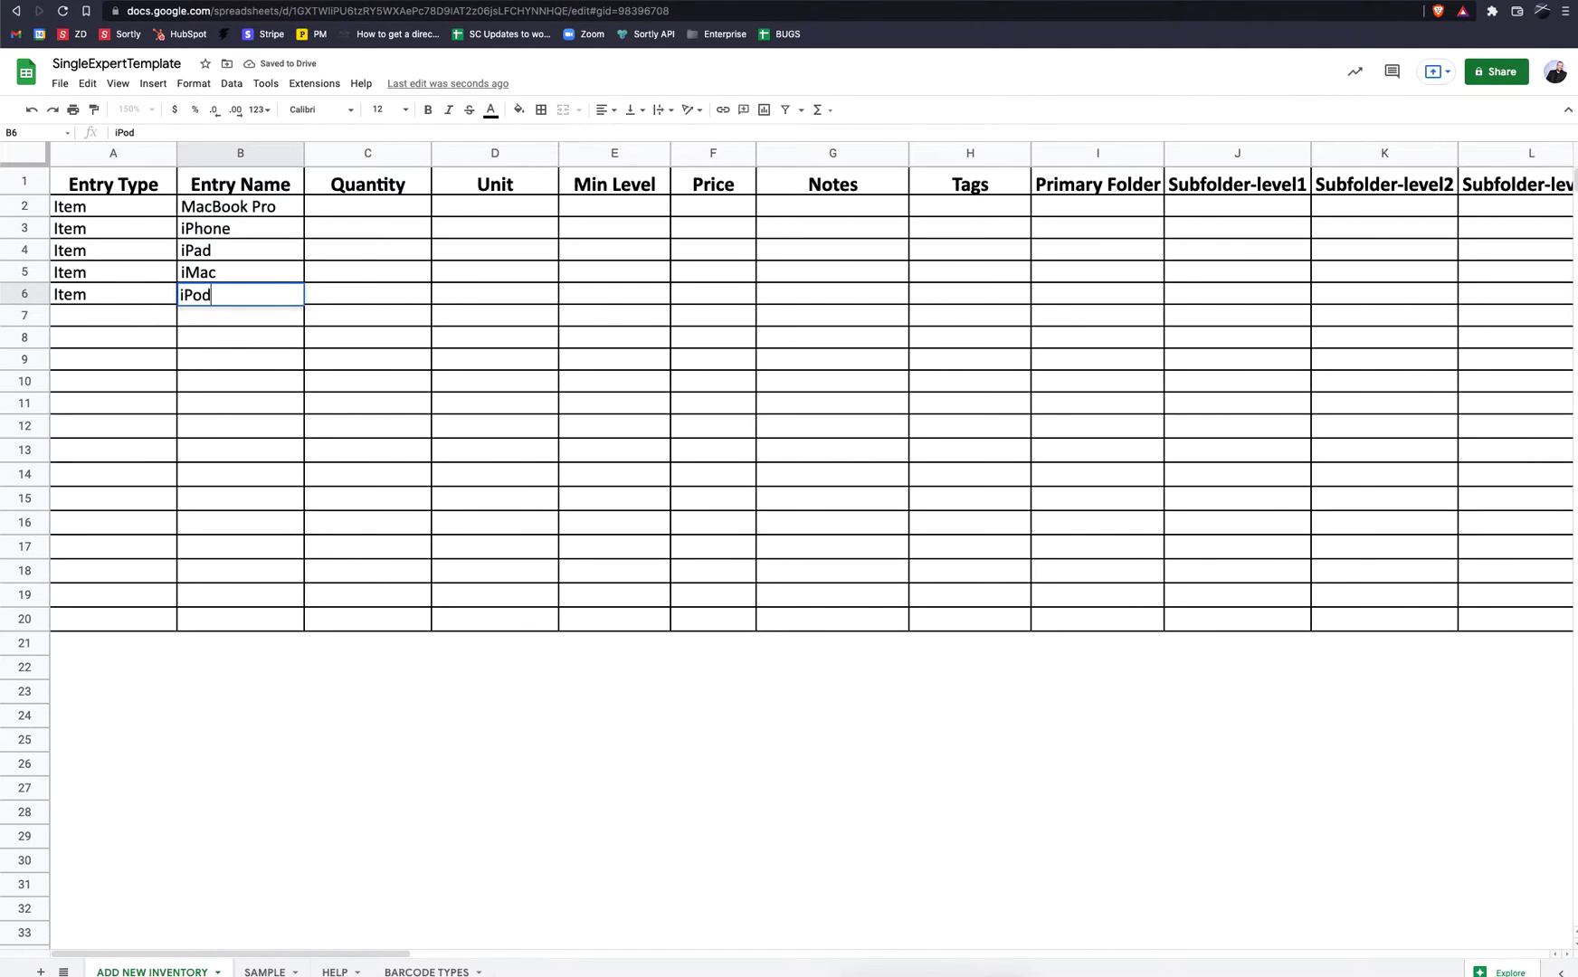
{"action": "left_click", "coordinate": [255, 337]}
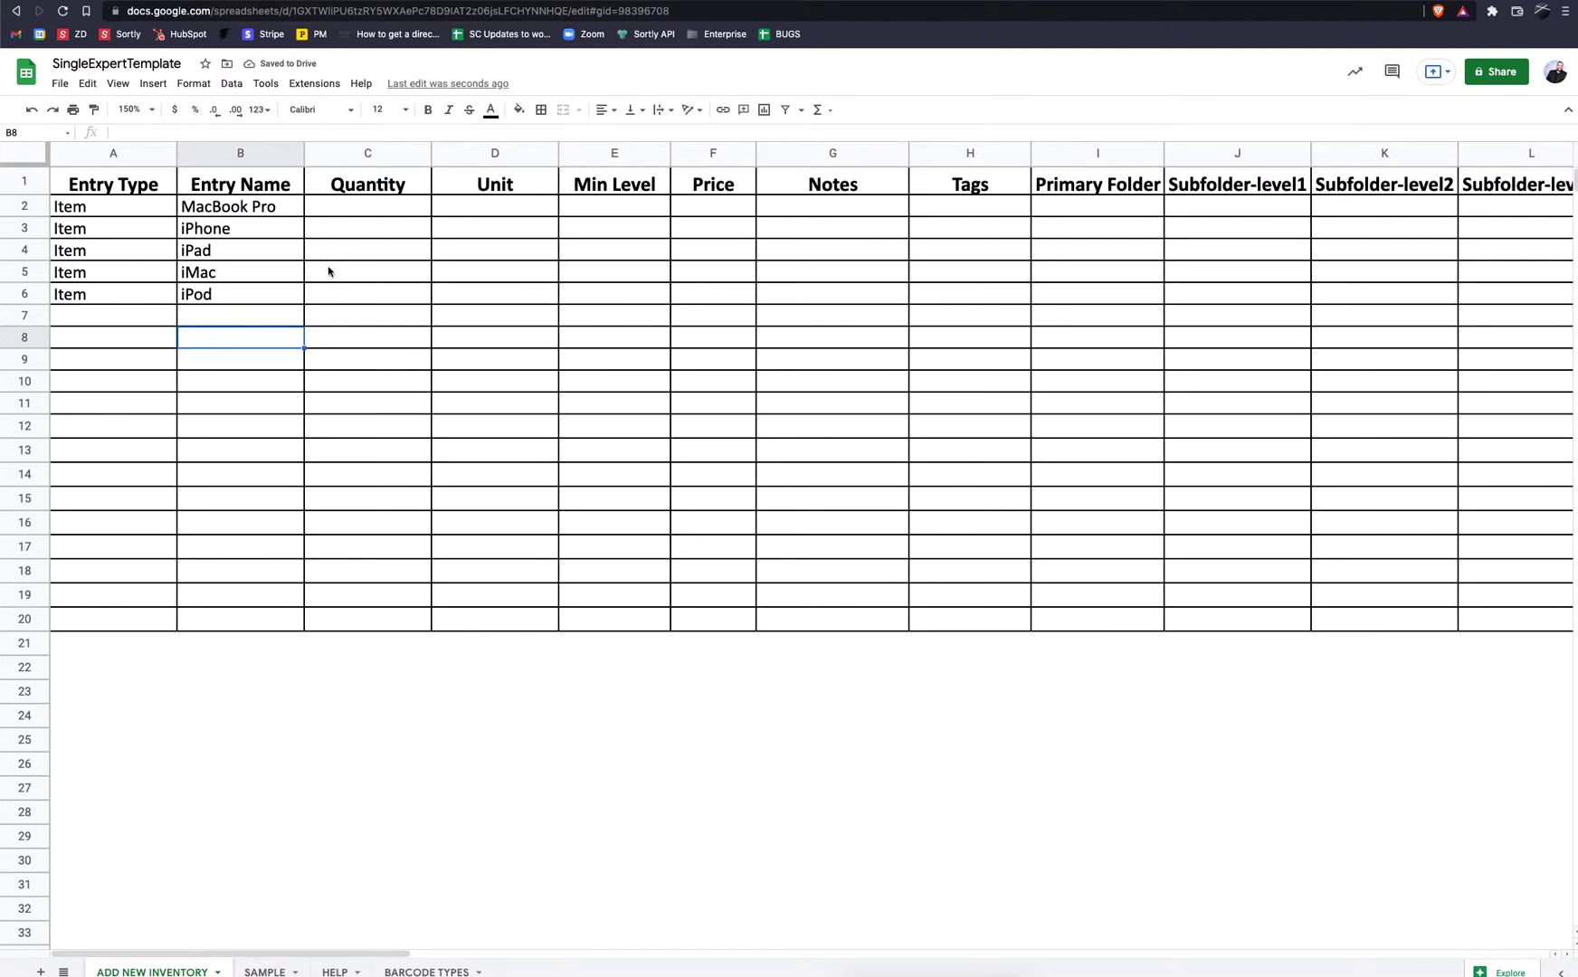
Step: Enter the quantities 25, 15, 11, 24 and 89 for the five items, from MacBook Pro down to iPod
{"action": "left_click", "coordinate": [355, 213]}
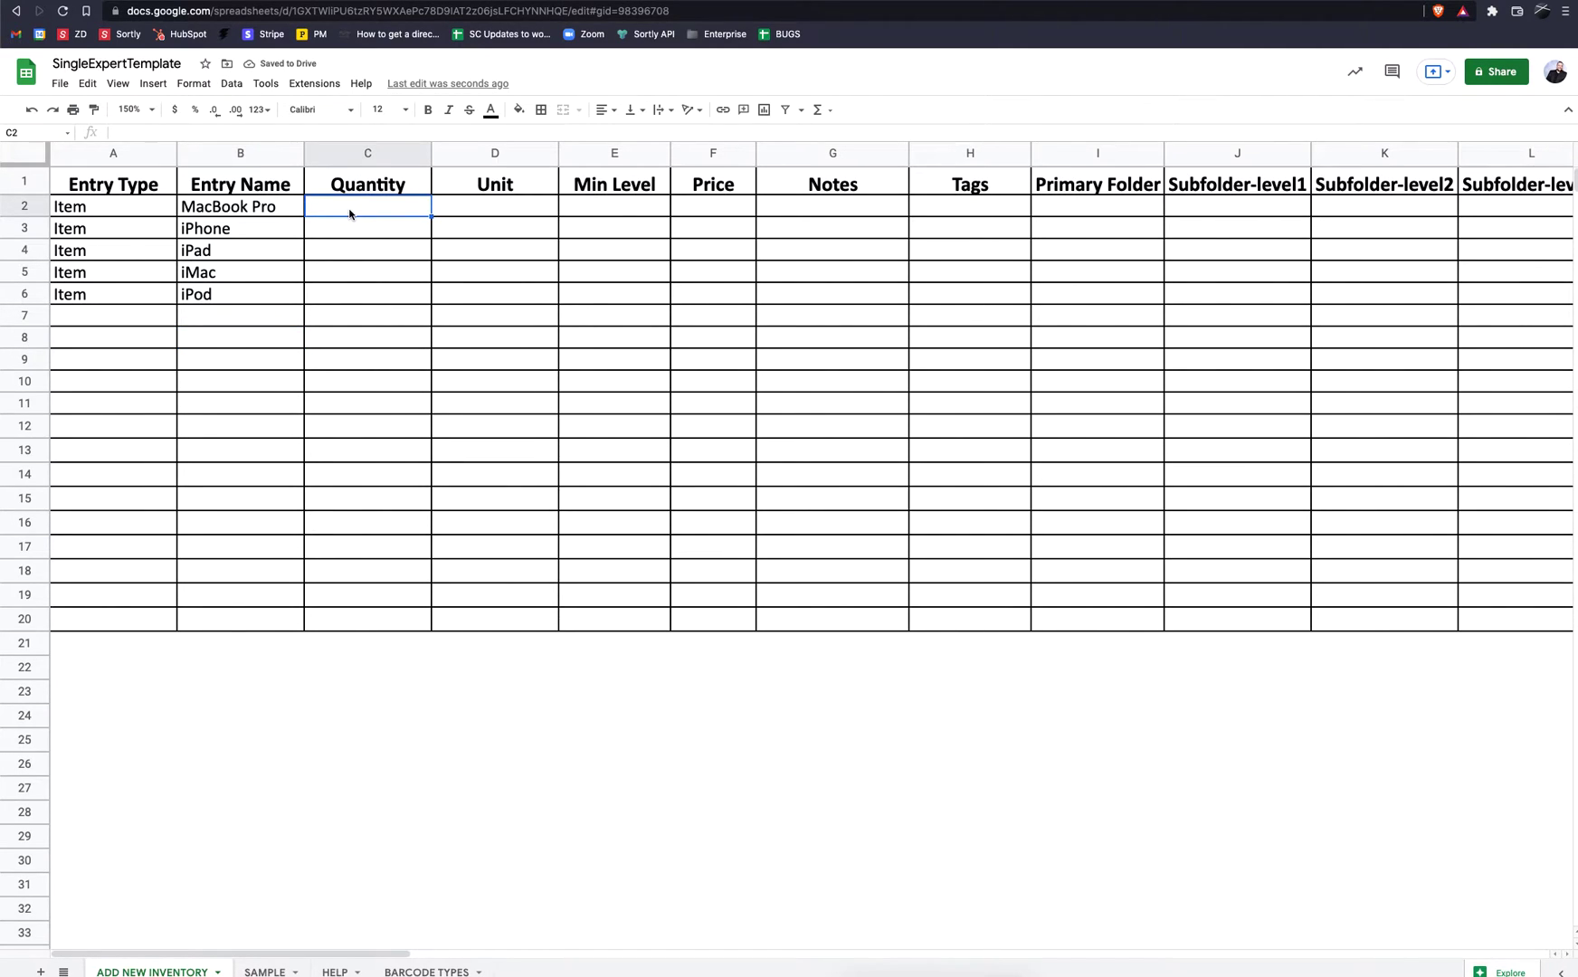
{"action": "double_click", "coordinate": [354, 209]}
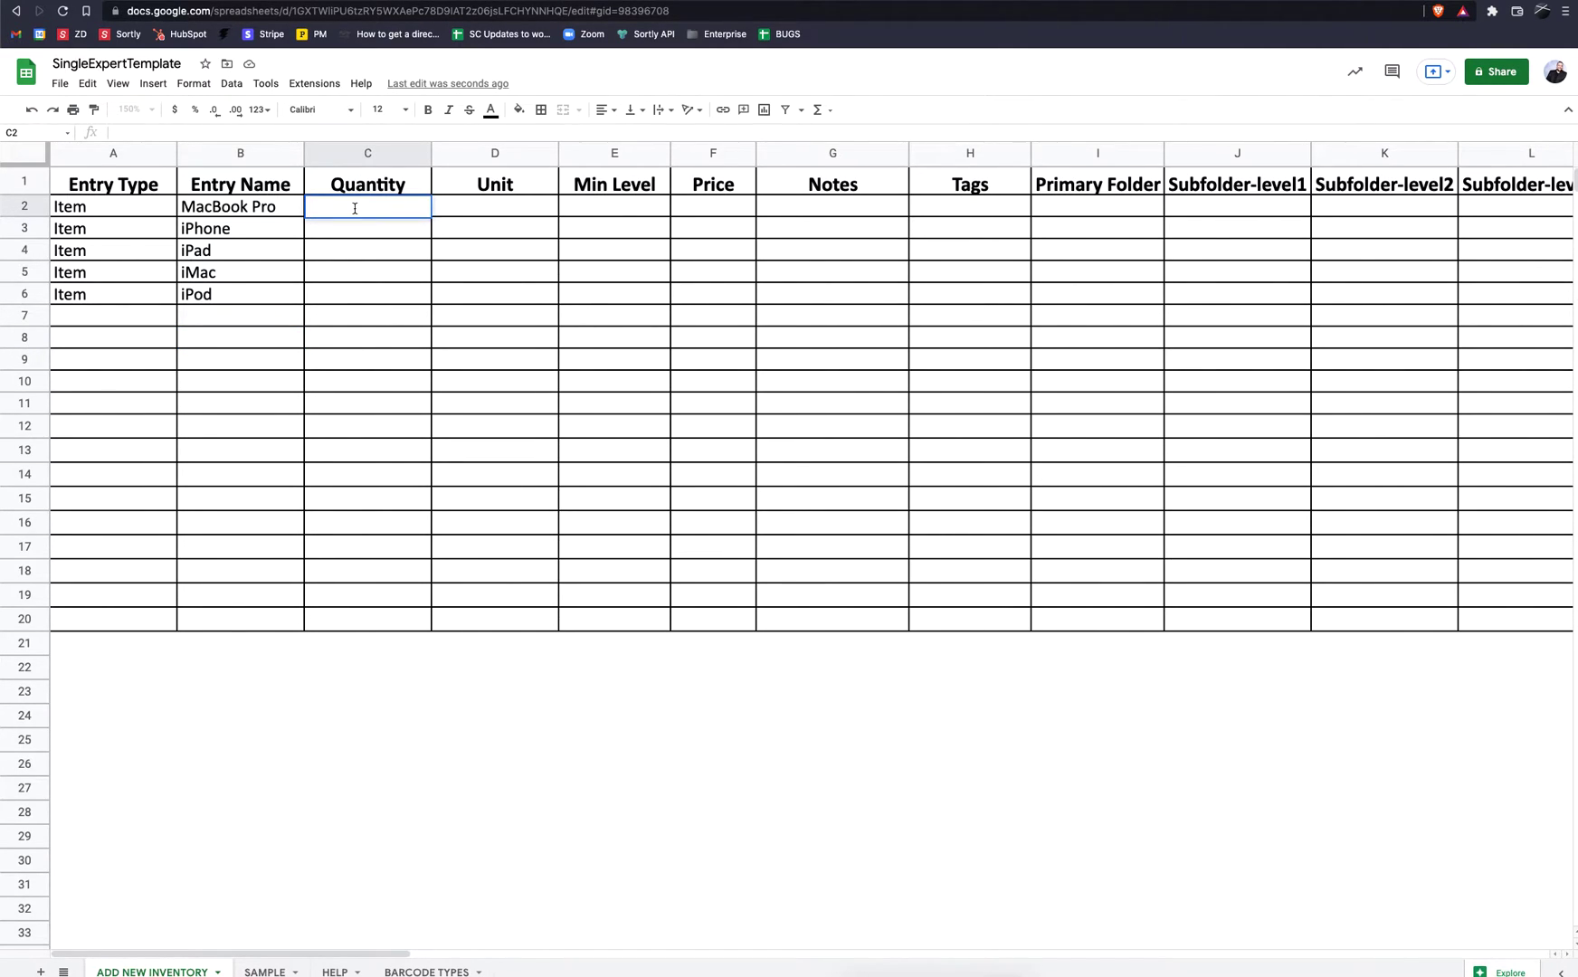
{"action": "type", "text": "25"}
{"action": "key", "text": "Return"}
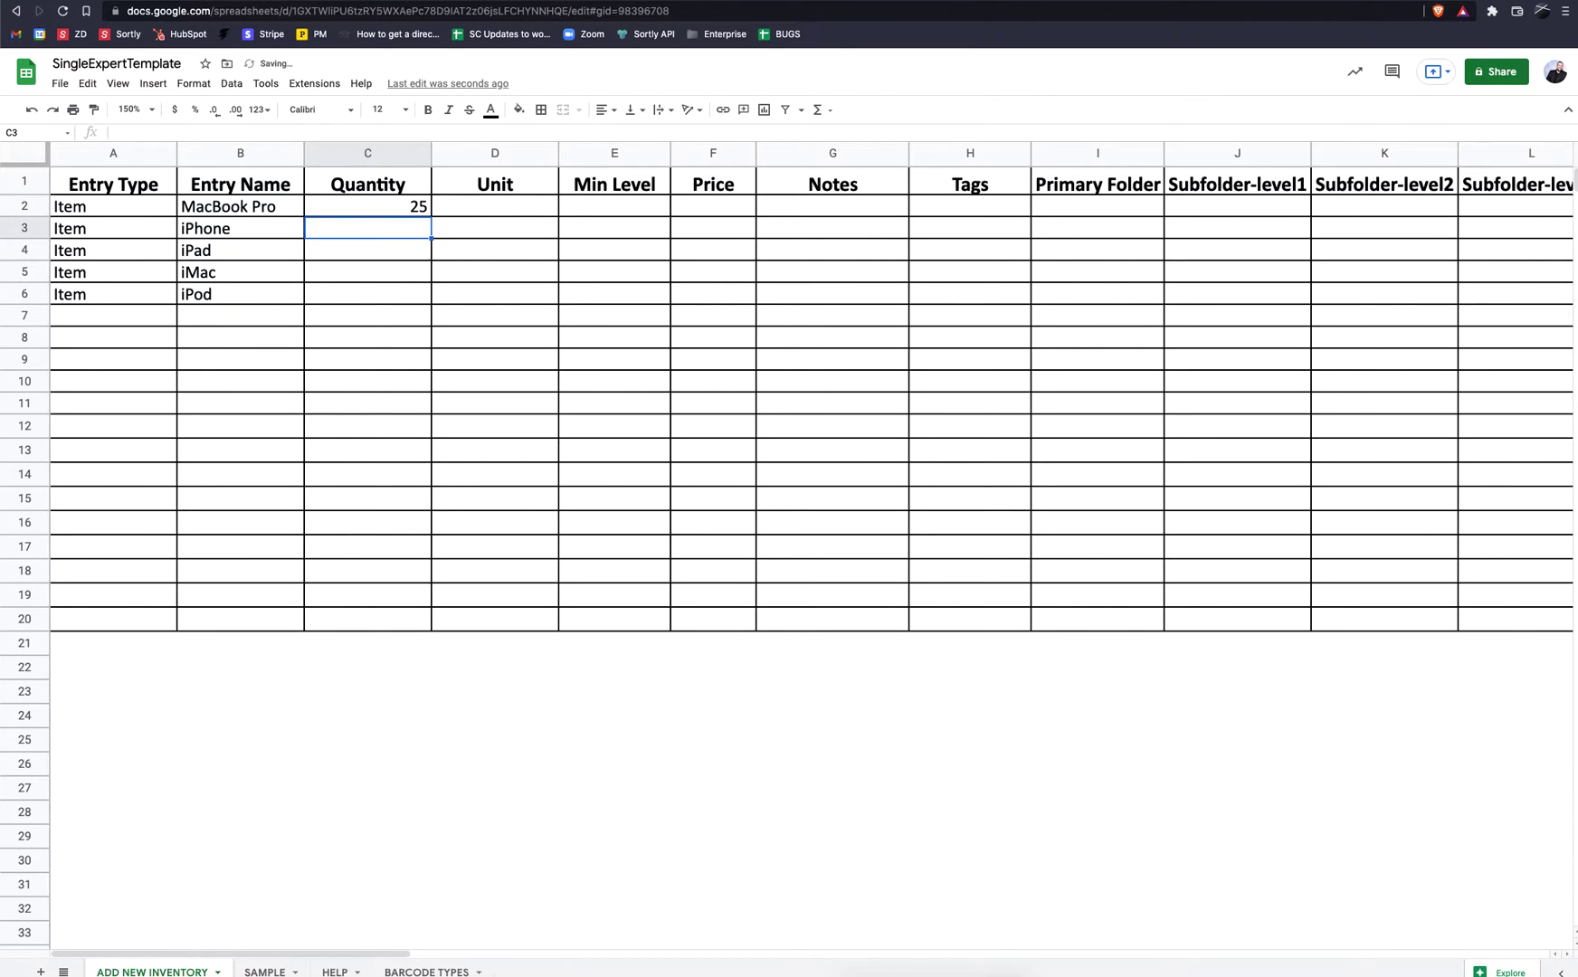
{"action": "type", "text": "15"}
{"action": "key", "text": "Return"}
{"action": "type", "text": "11"}
{"action": "key", "text": "Return"}
{"action": "type", "text": "2"}
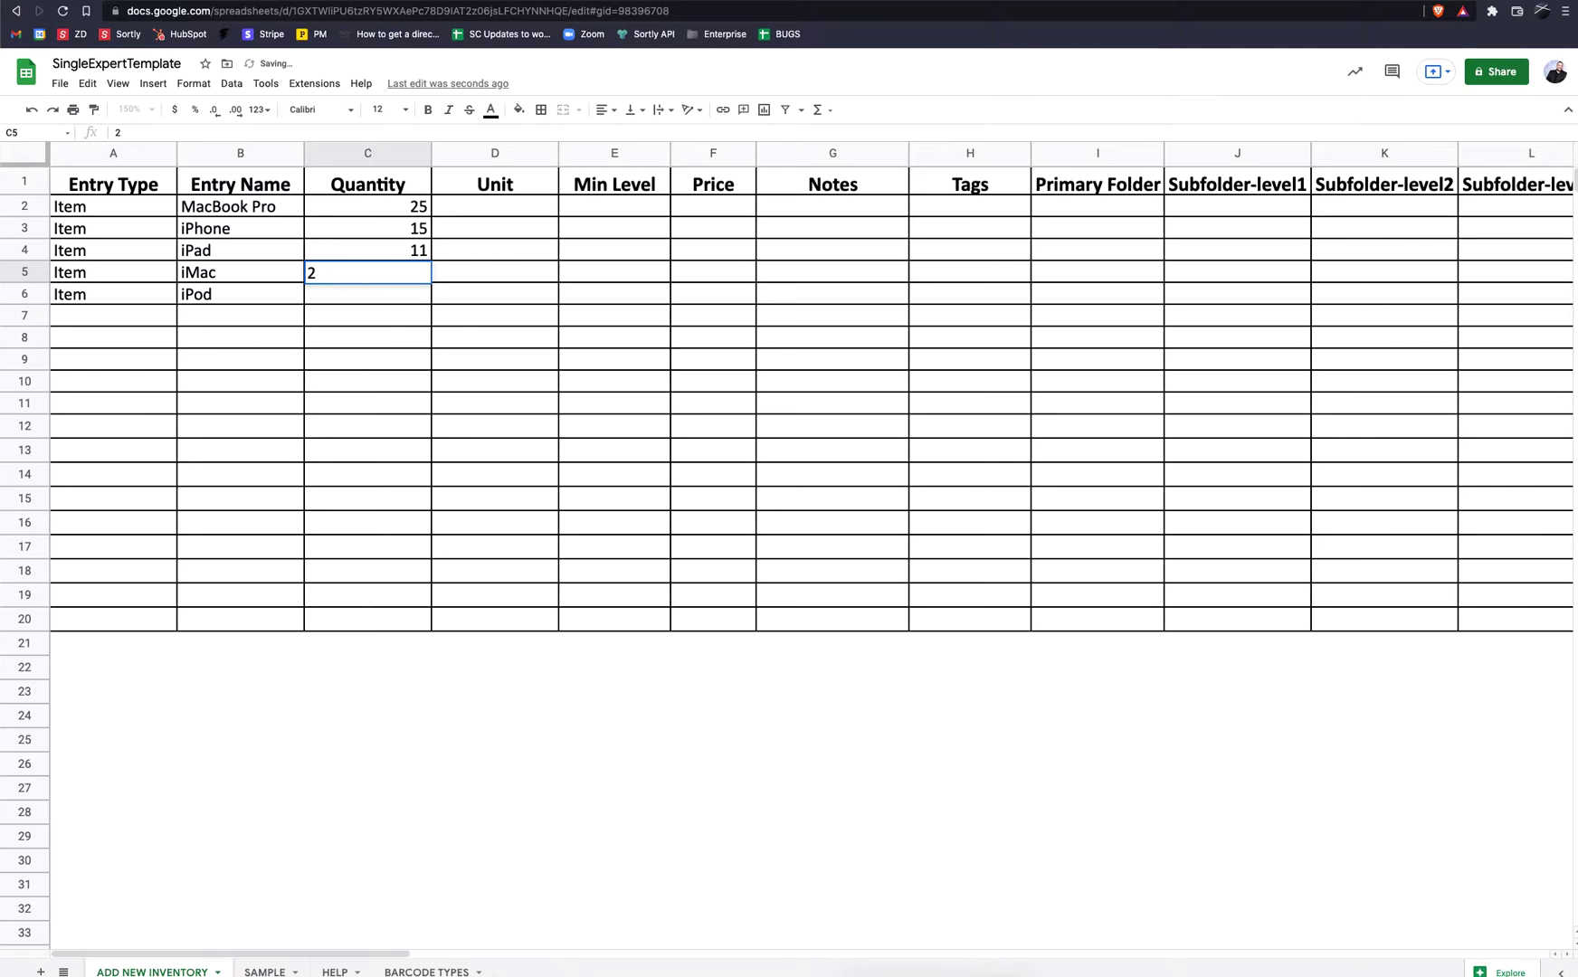
{"action": "type", "text": "4"}
{"action": "key", "text": "Return"}
{"action": "type", "text": "89"}
{"action": "key", "text": "Return"}
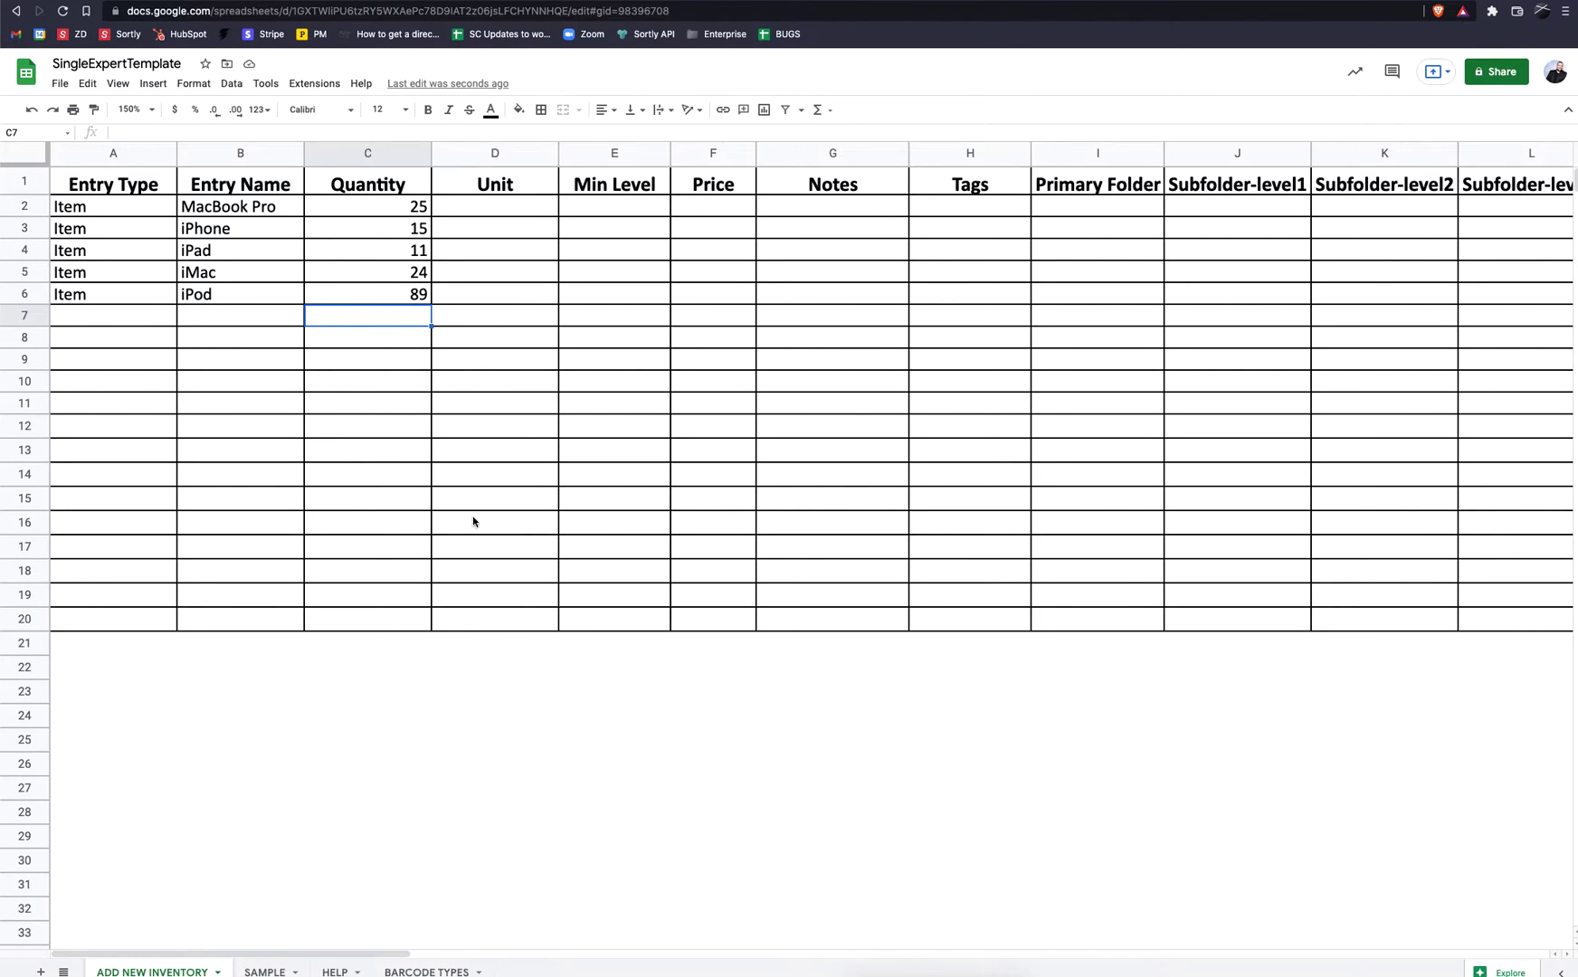
Step: Check the HELP sheet's unit of measure guidance, and enter Min Level values 5, 8, 9, 2 and 3 for the five inventory items
{"action": "left_click", "coordinate": [335, 972]}
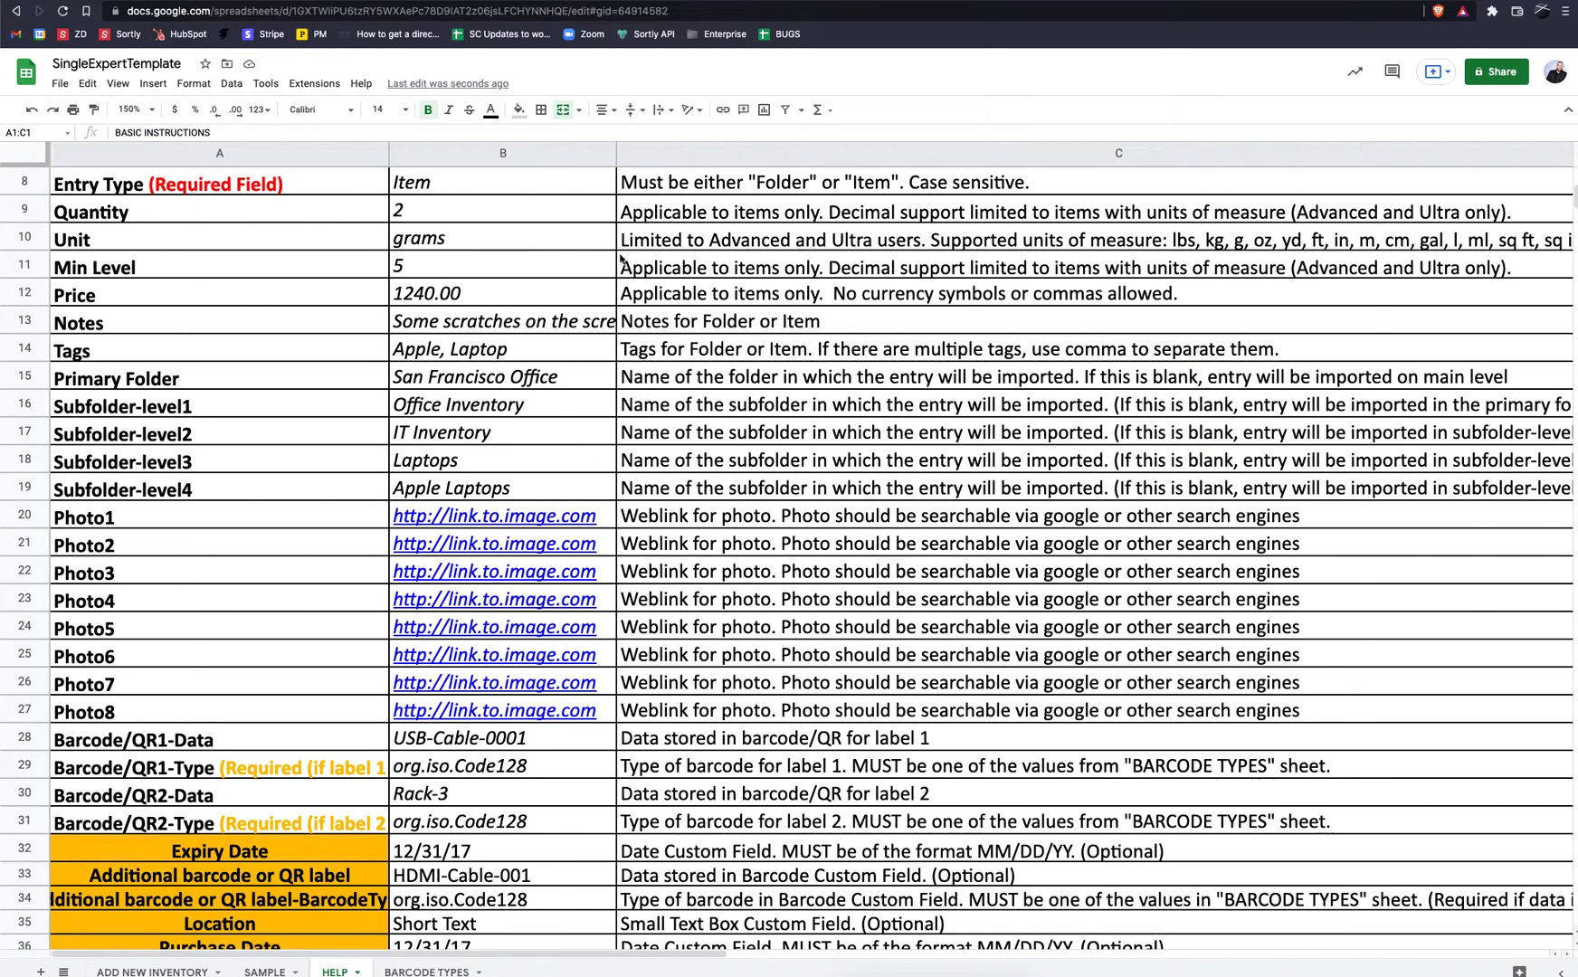
{"action": "scroll", "coordinate": [1188, 253], "scroll_direction": "right", "scroll_amount": 5}
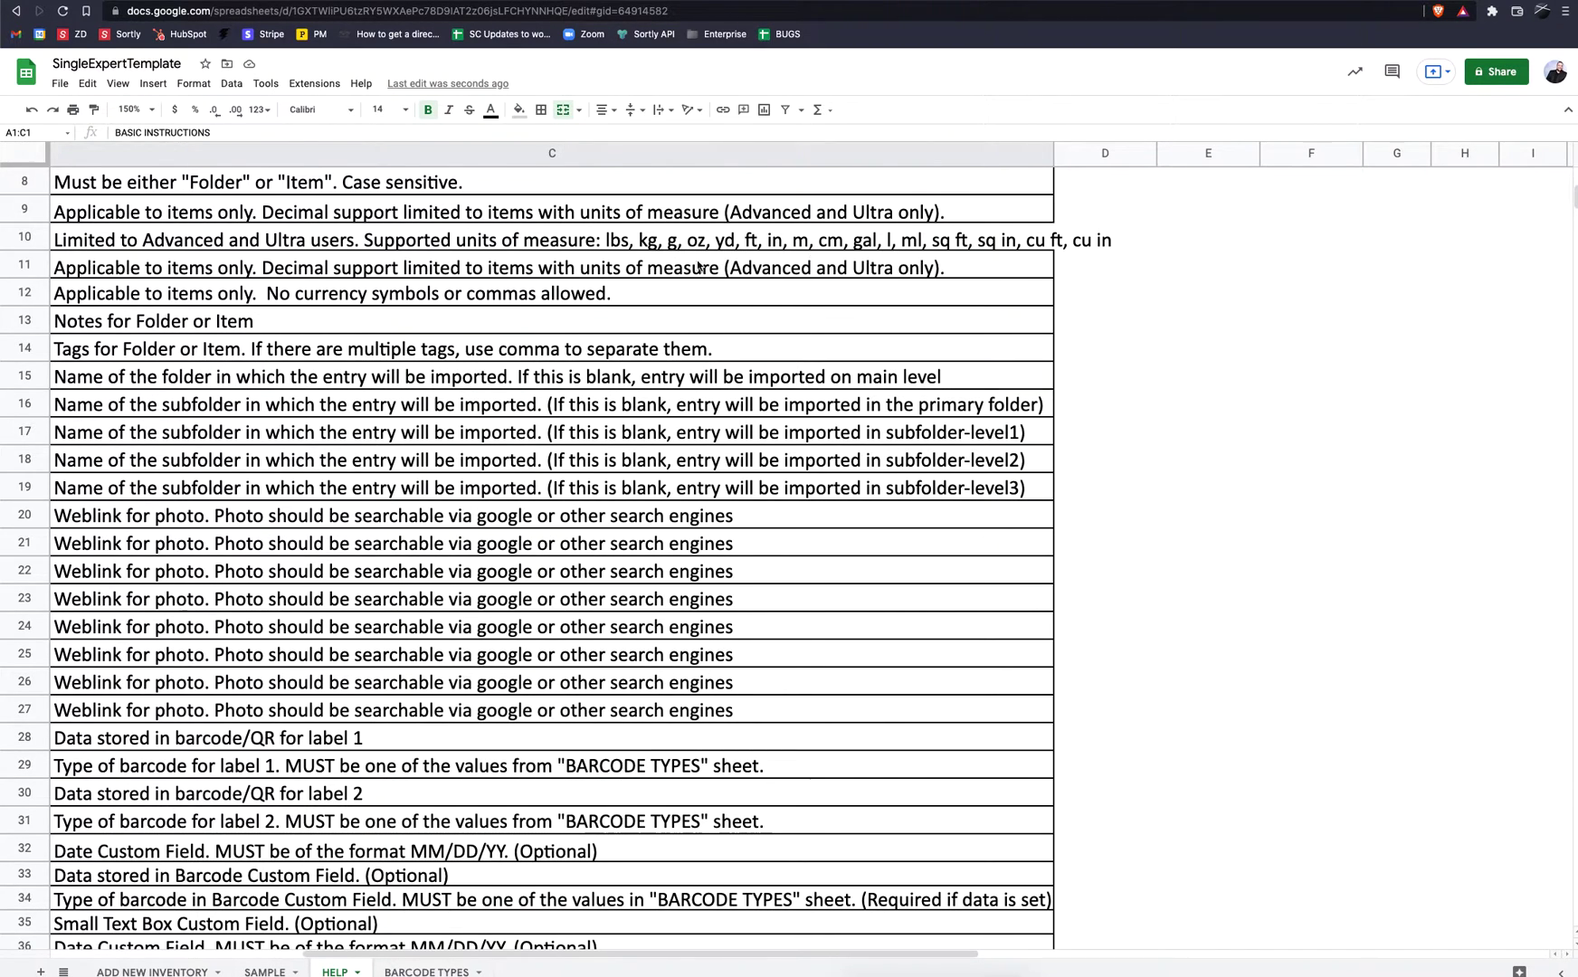
{"action": "scroll", "coordinate": [670, 270], "scroll_direction": "left", "scroll_amount": 5}
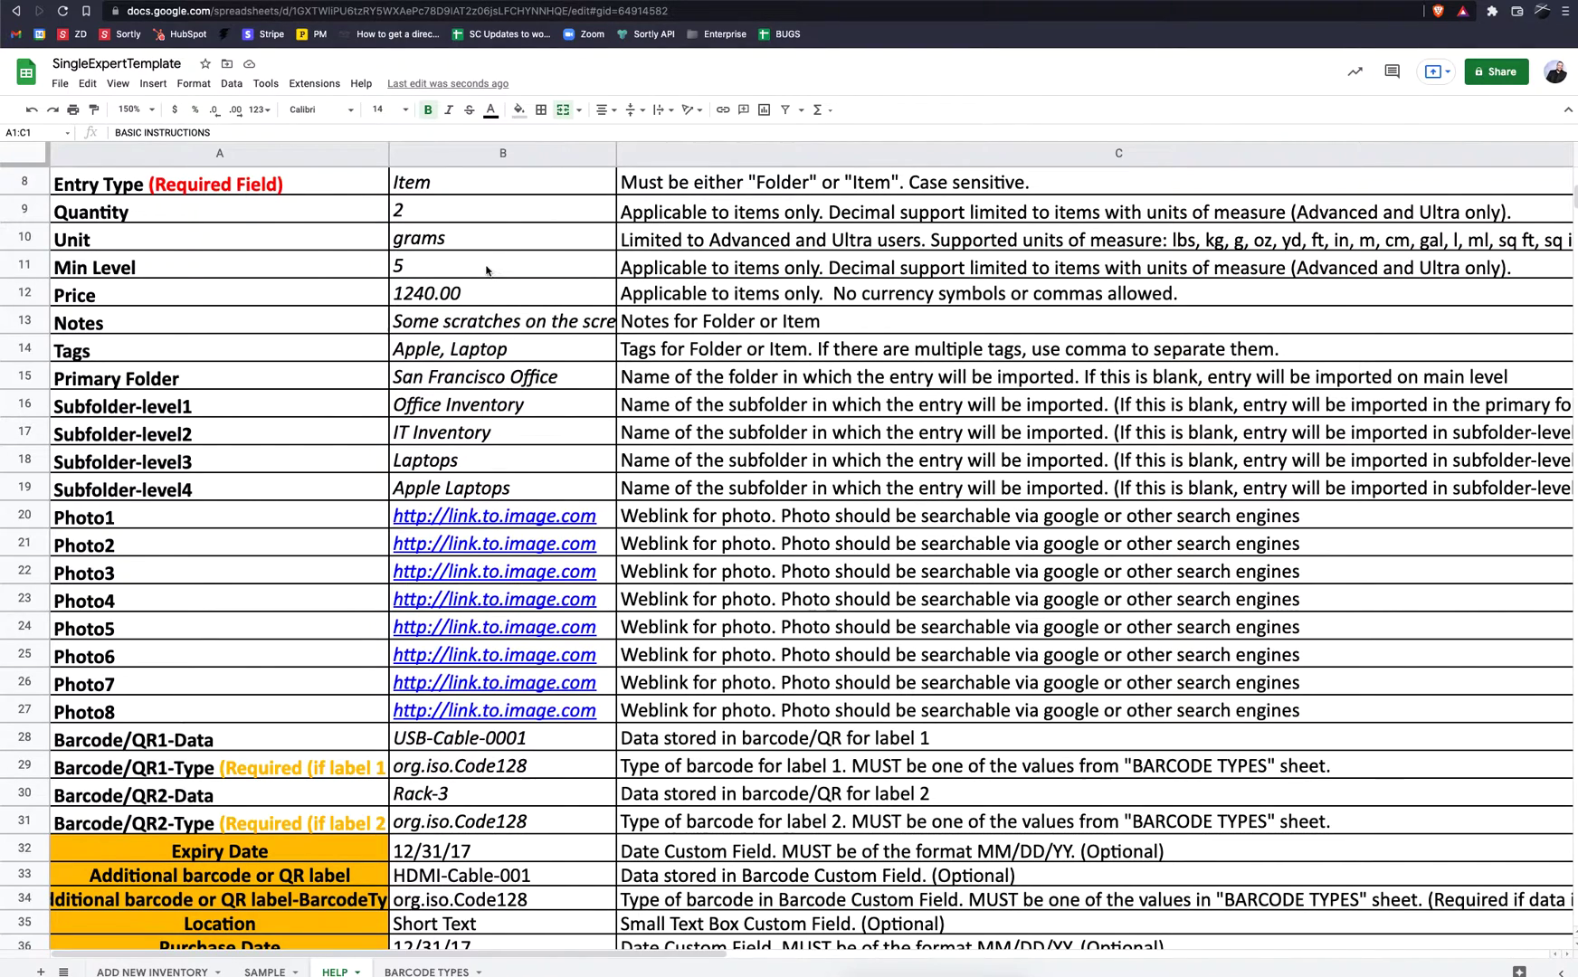
{"action": "left_click", "coordinate": [154, 971]}
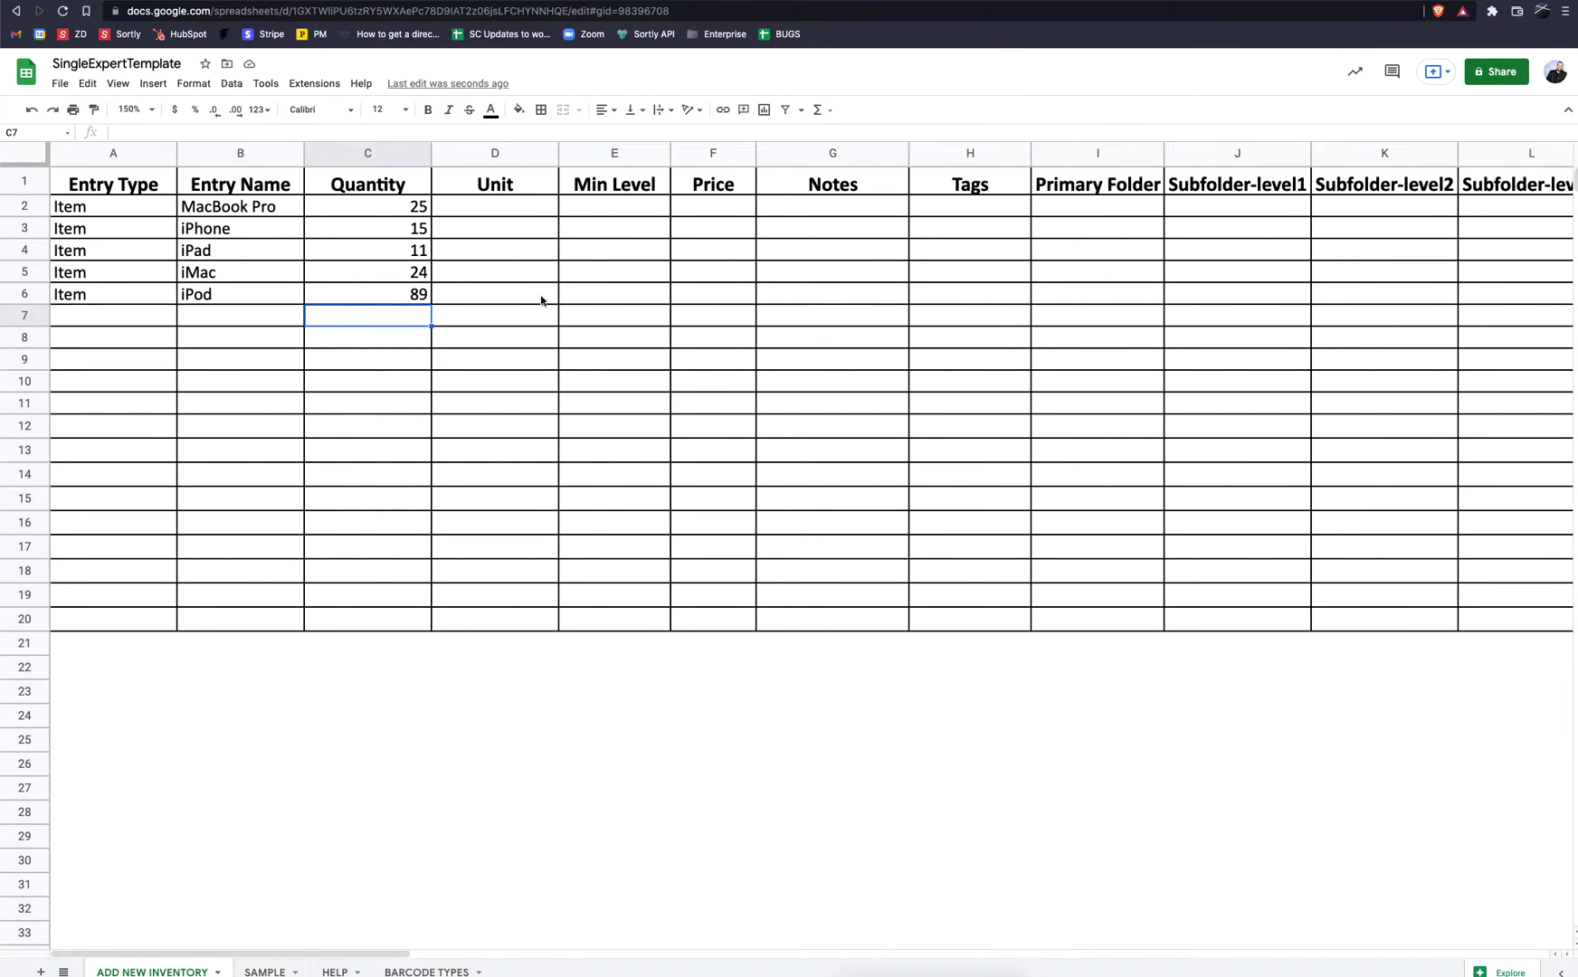
{"action": "left_click", "coordinate": [613, 210]}
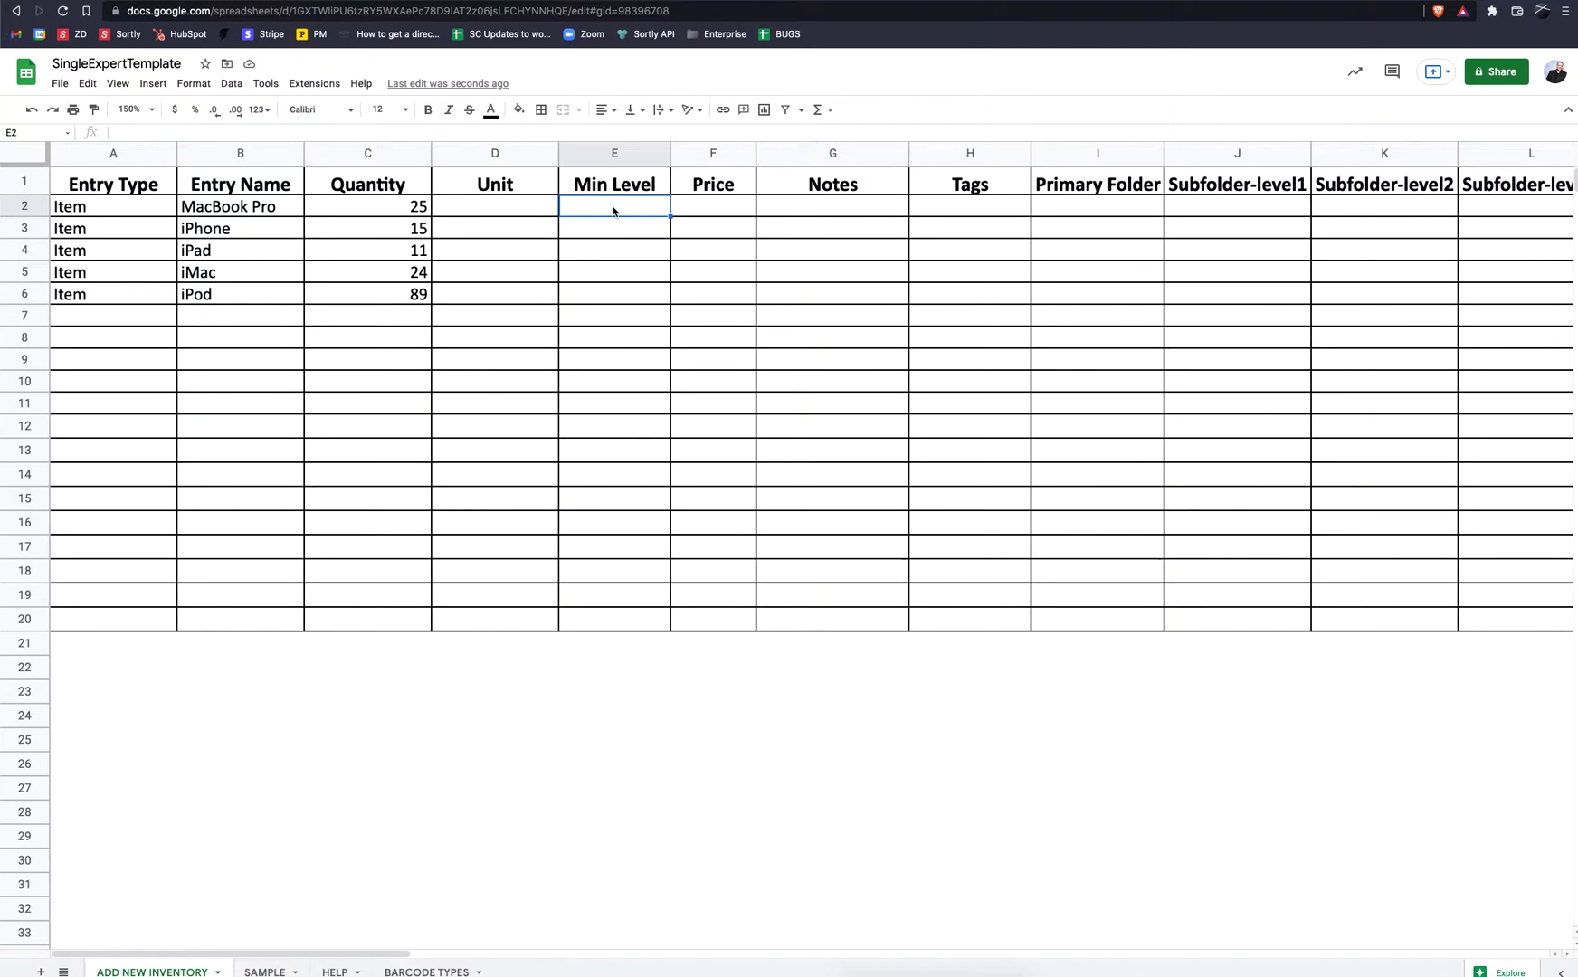
{"action": "type", "text": "5"}
{"action": "key", "text": "Return"}
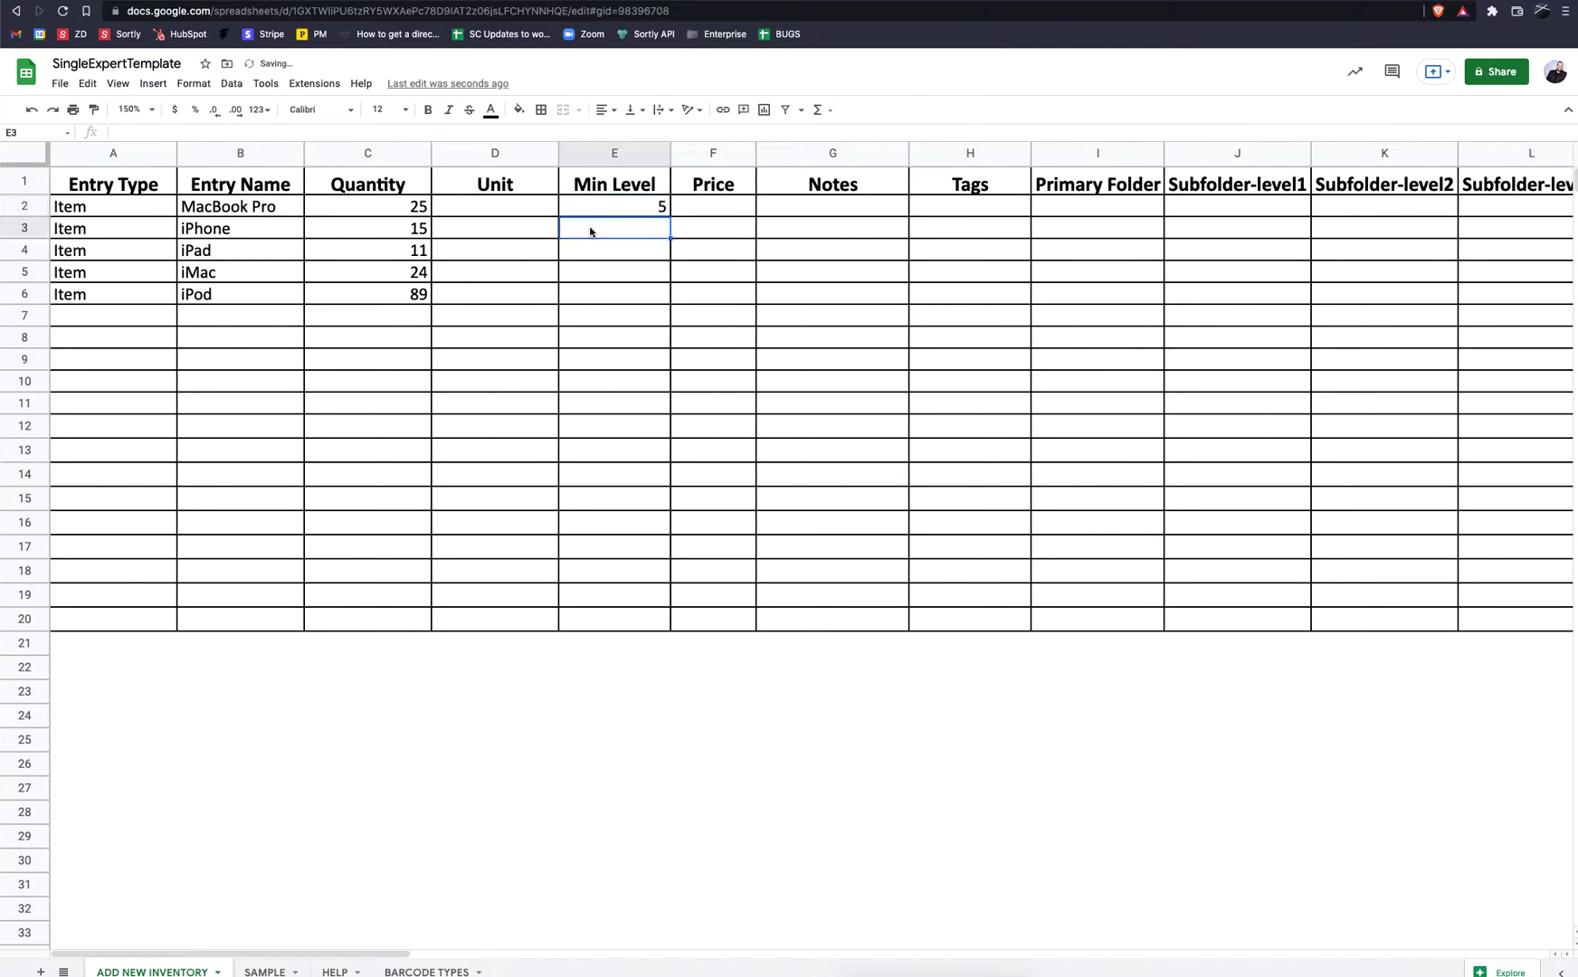
{"action": "type", "text": "8"}
{"action": "left_click", "coordinate": [593, 254]}
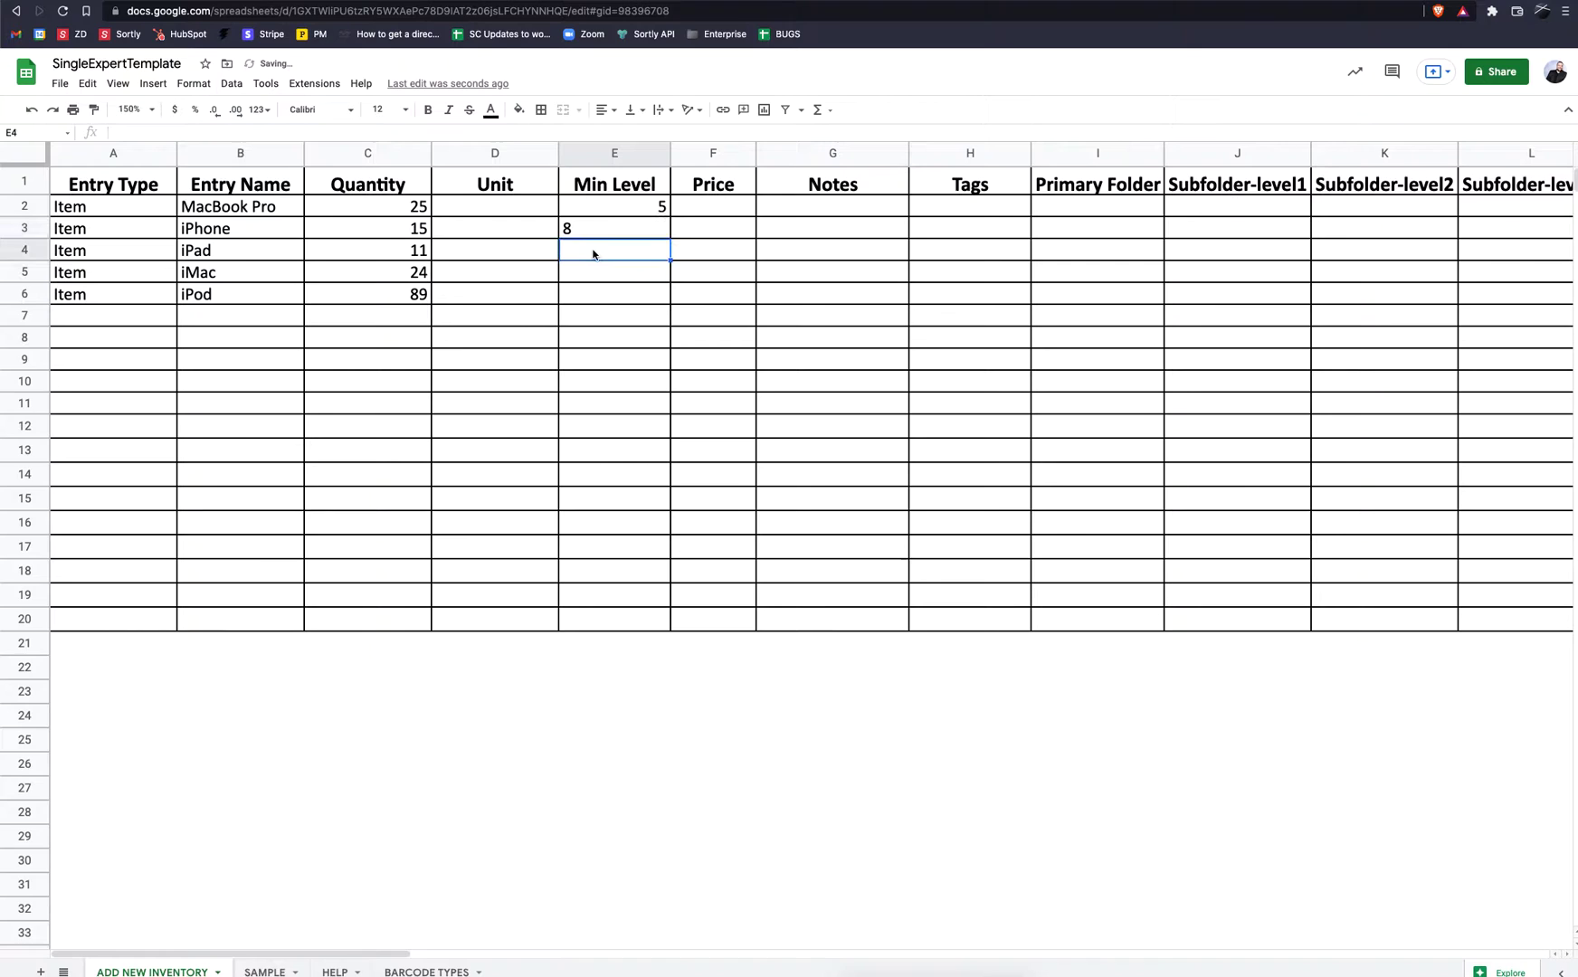
{"action": "type", "text": "9"}
{"action": "left_click", "coordinate": [609, 275]}
{"action": "type", "text": "2"}
{"action": "left_click", "coordinate": [645, 296]}
{"action": "type", "text": "3"}
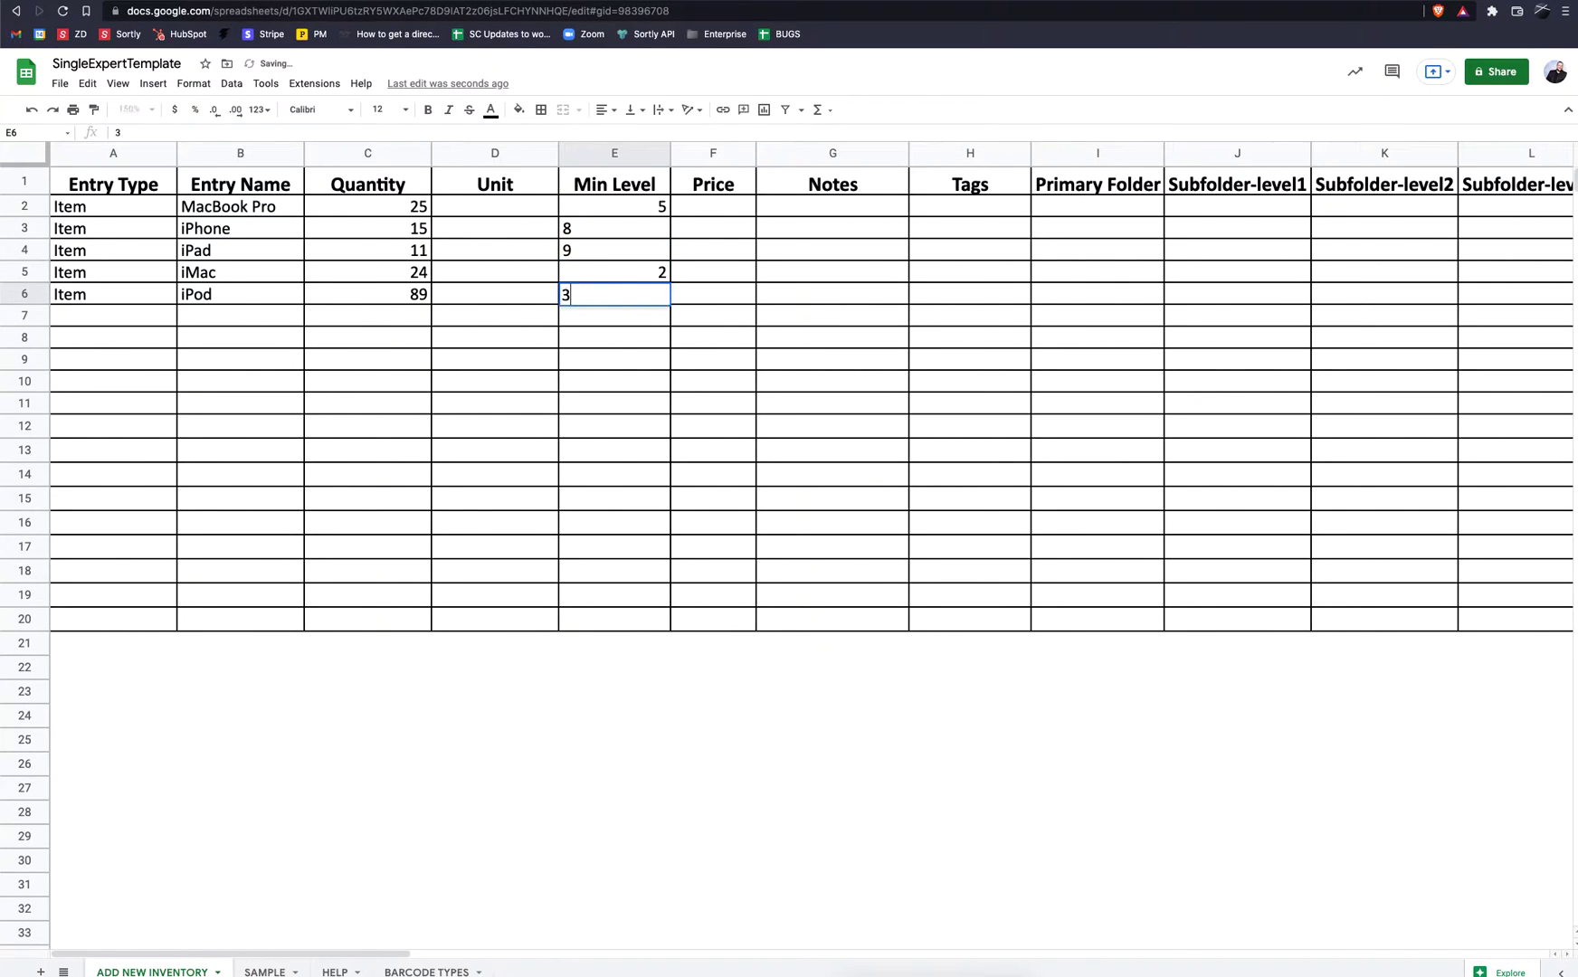
{"action": "left_click", "coordinate": [660, 348]}
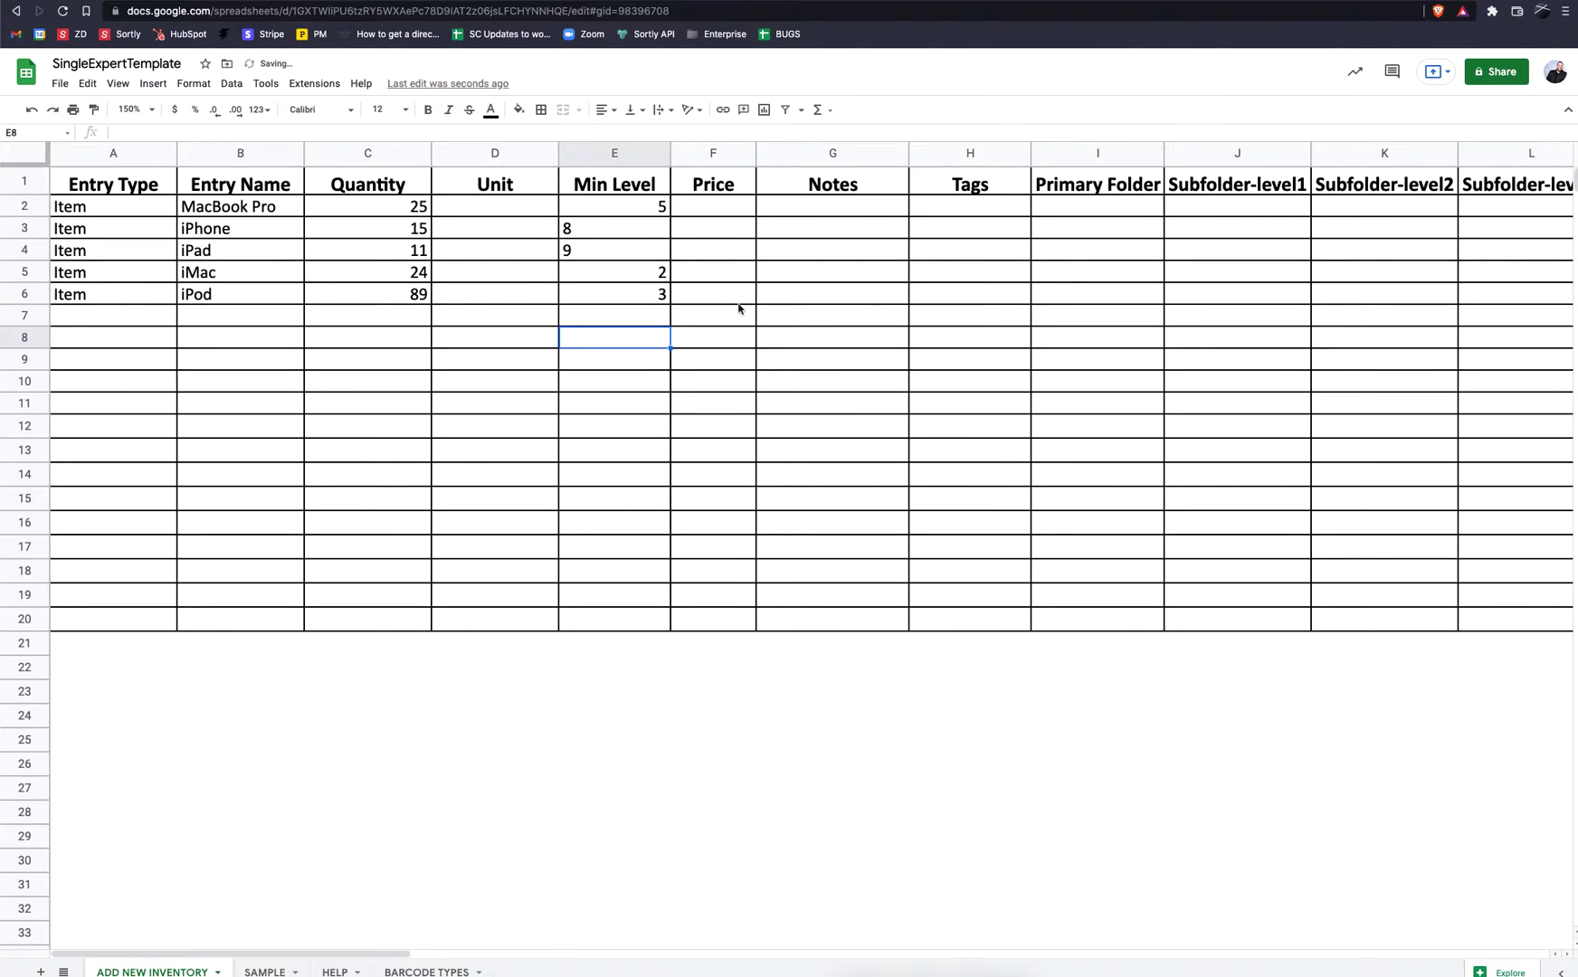
Step: Enter the prices 2700, 1000, 500, 2500 and 300 for the five items, from MacBook Pro down to iPod
{"action": "left_click", "coordinate": [710, 211]}
{"action": "double_click", "coordinate": [708, 209]}
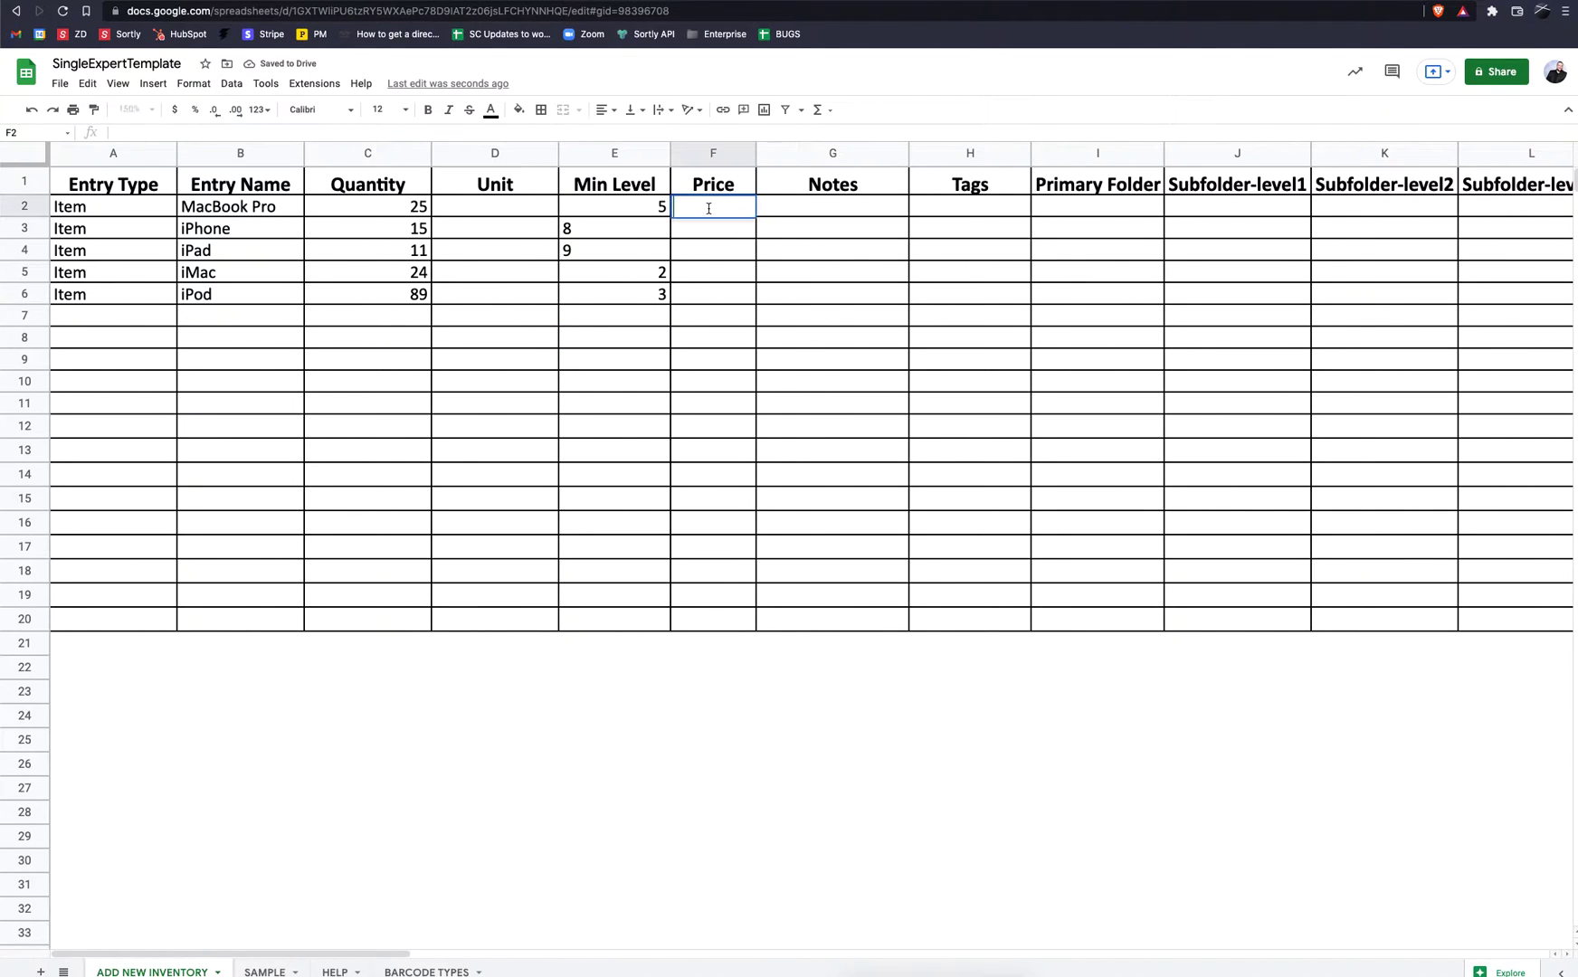
{"action": "type", "text": "2700"}
{"action": "left_click", "coordinate": [708, 232]}
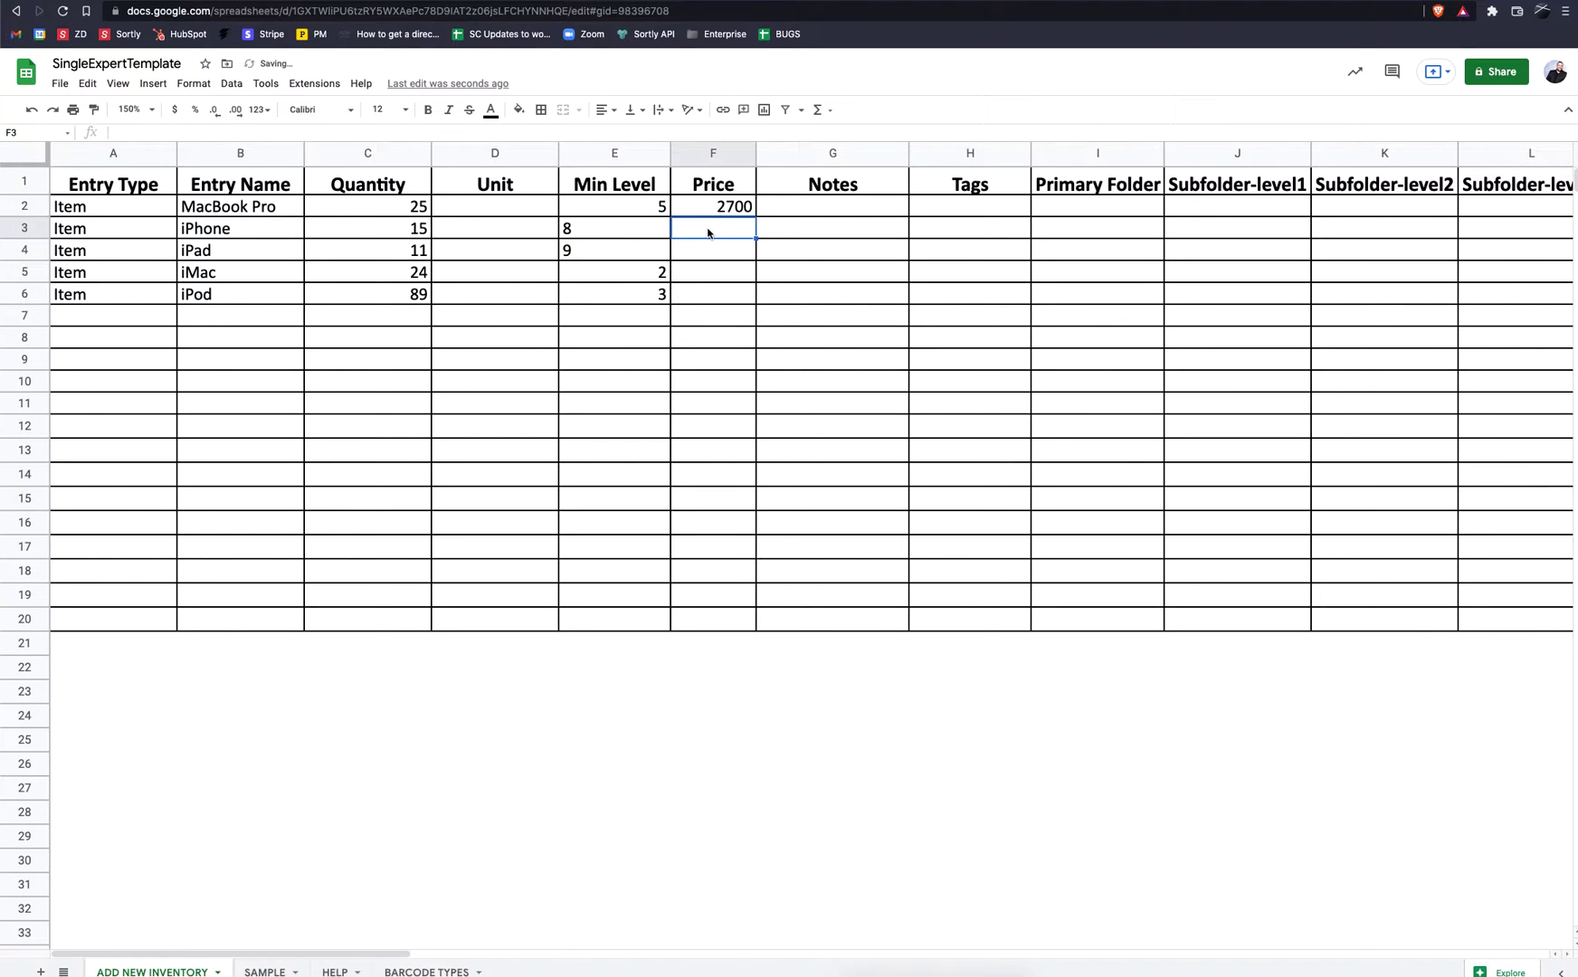
{"action": "type", "text": "1002"}
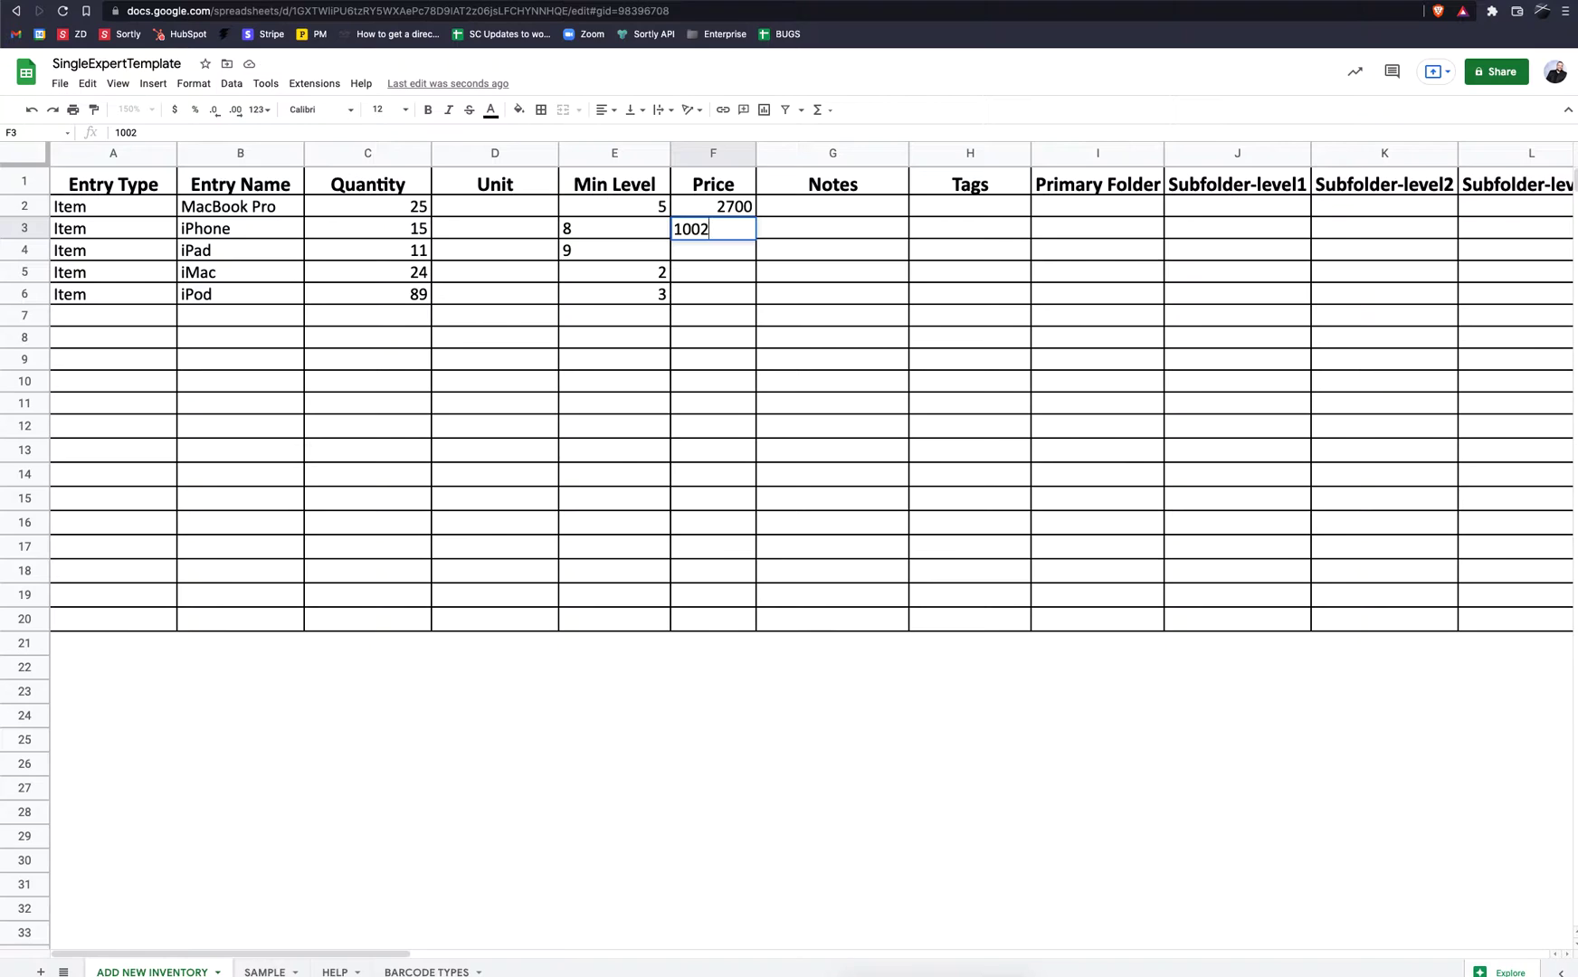
{"action": "key", "text": "BackSpace"}
{"action": "type", "text": "0"}
{"action": "left_click", "coordinate": [721, 262]}
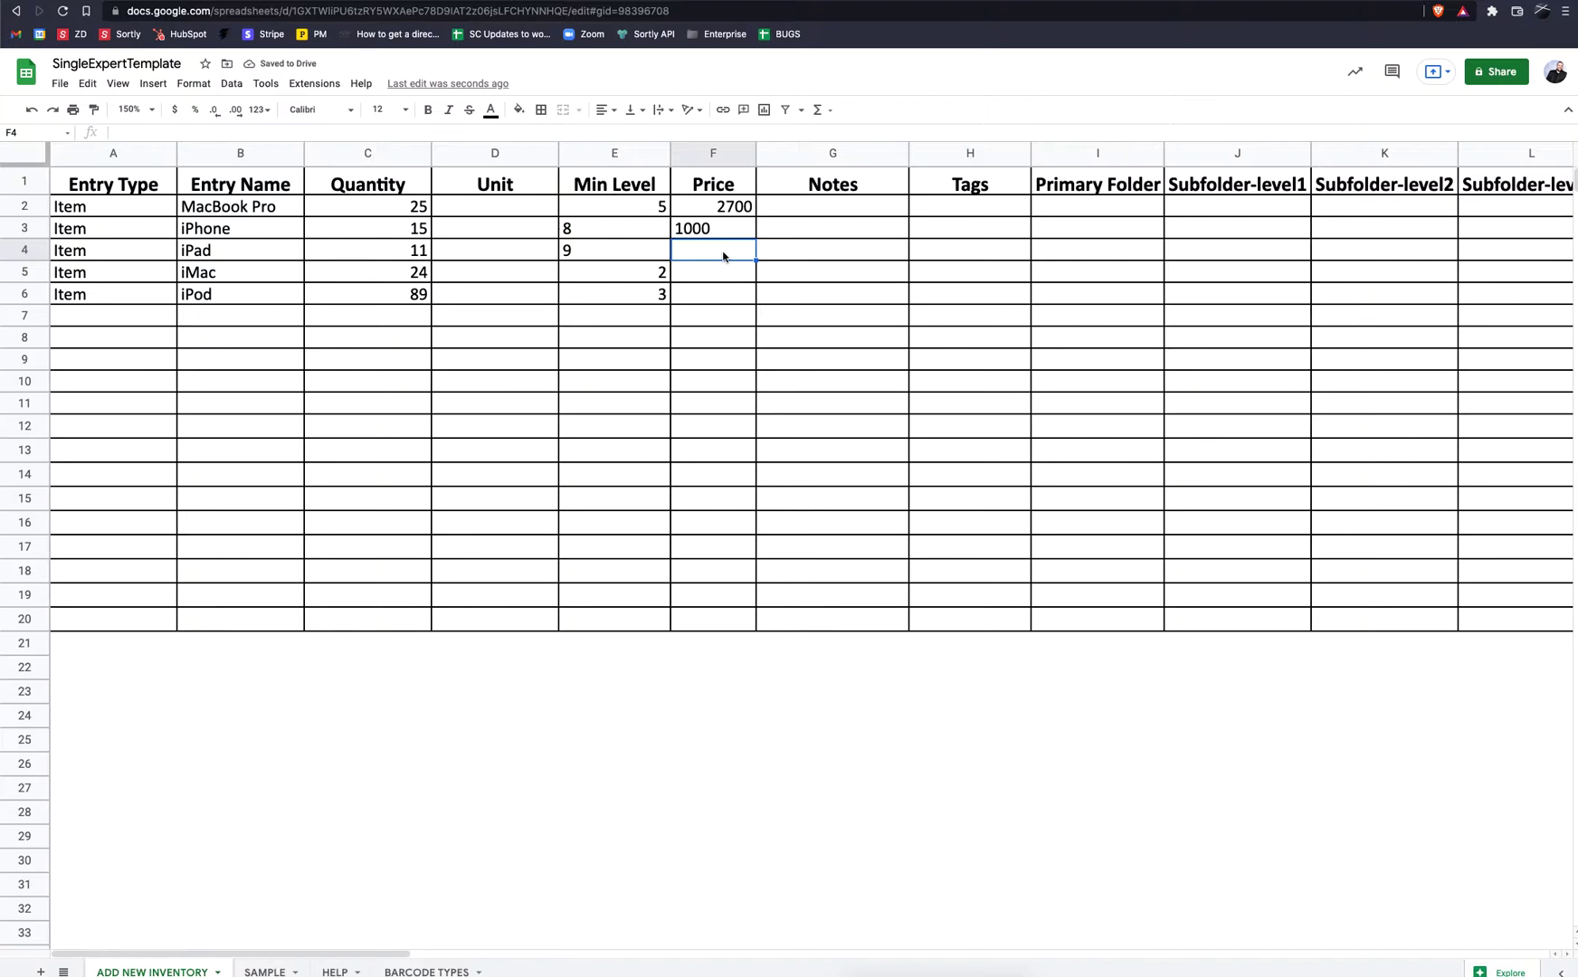
{"action": "type", "text": "500"}
{"action": "left_click", "coordinate": [721, 283]}
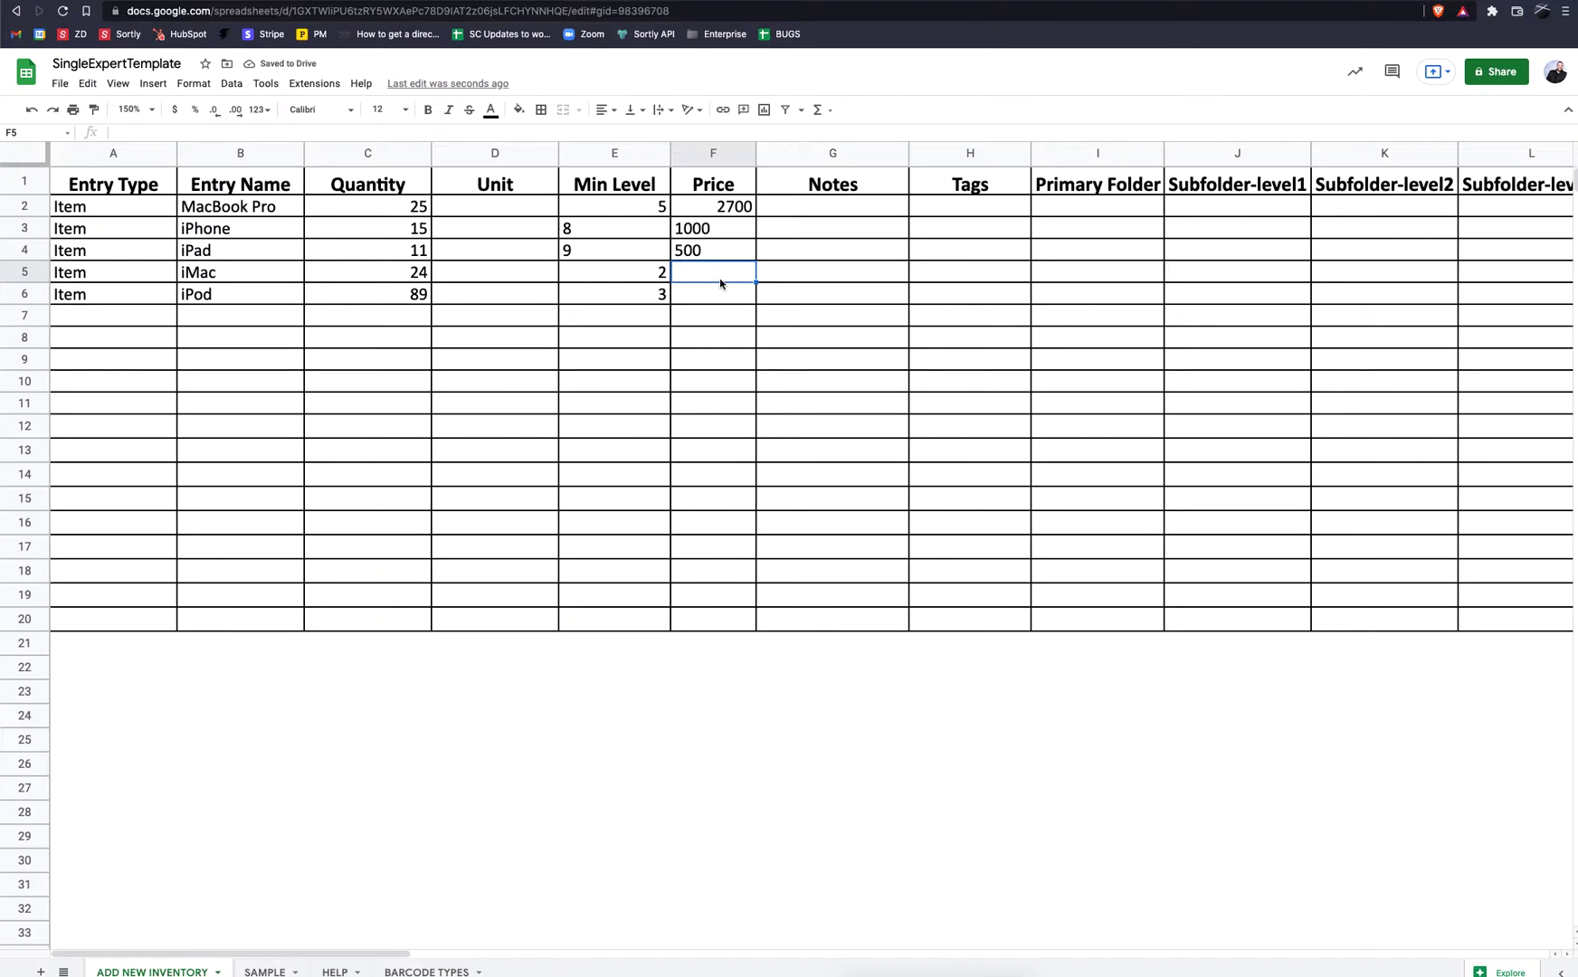
{"action": "type", "text": "2500"}
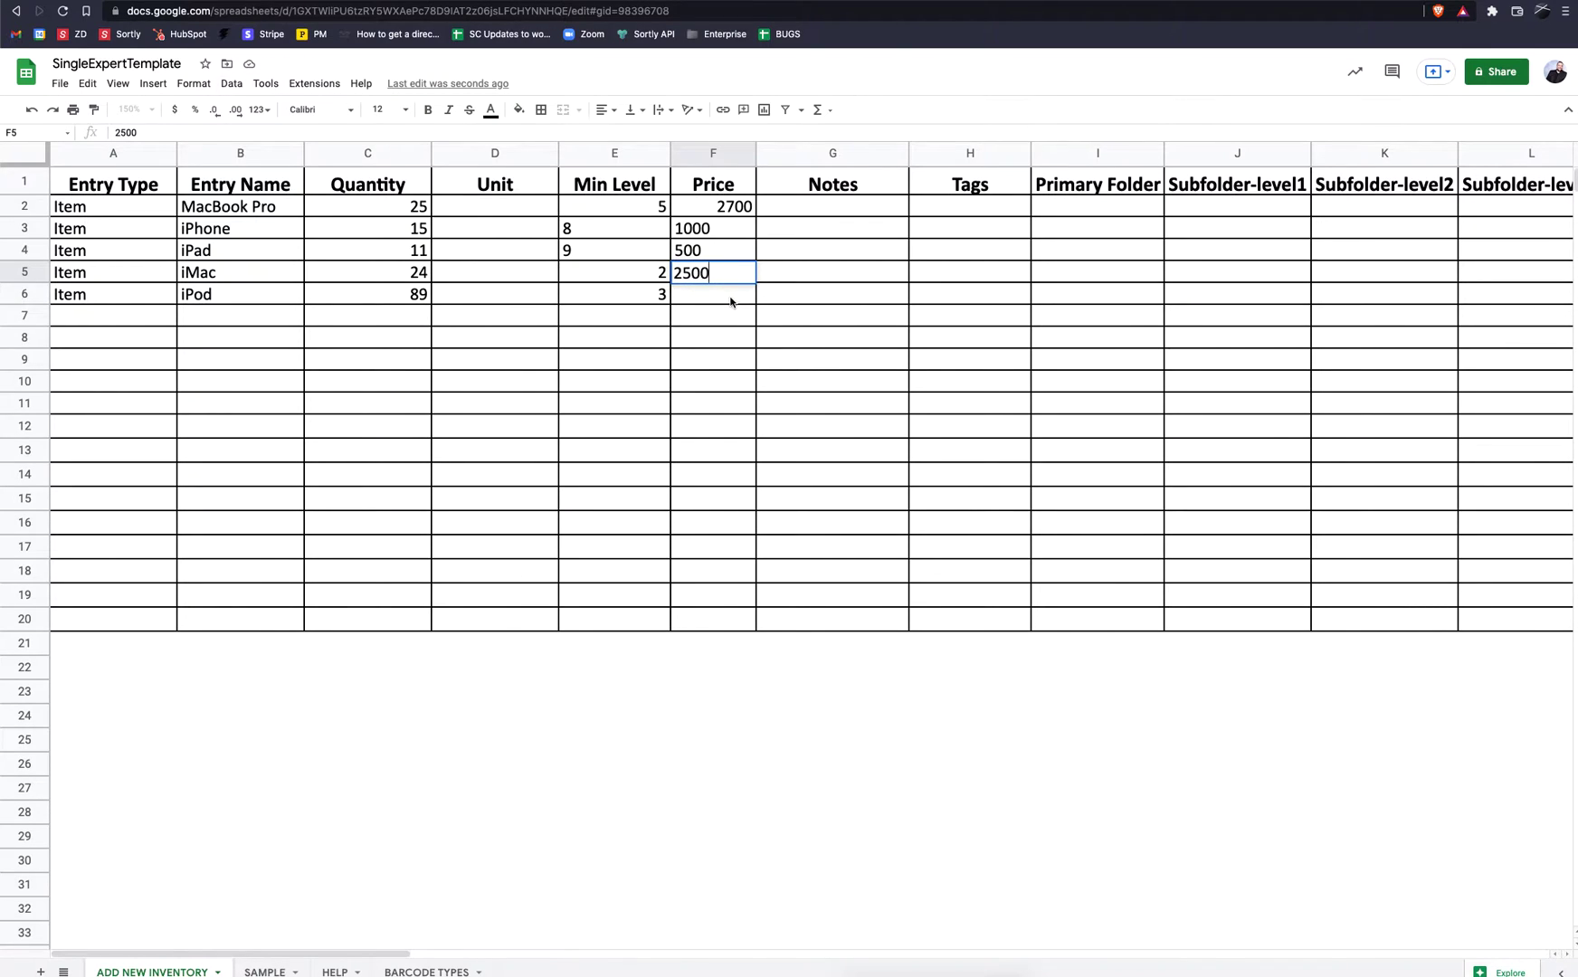
{"action": "left_click", "coordinate": [730, 300]}
{"action": "type", "text": "300"}
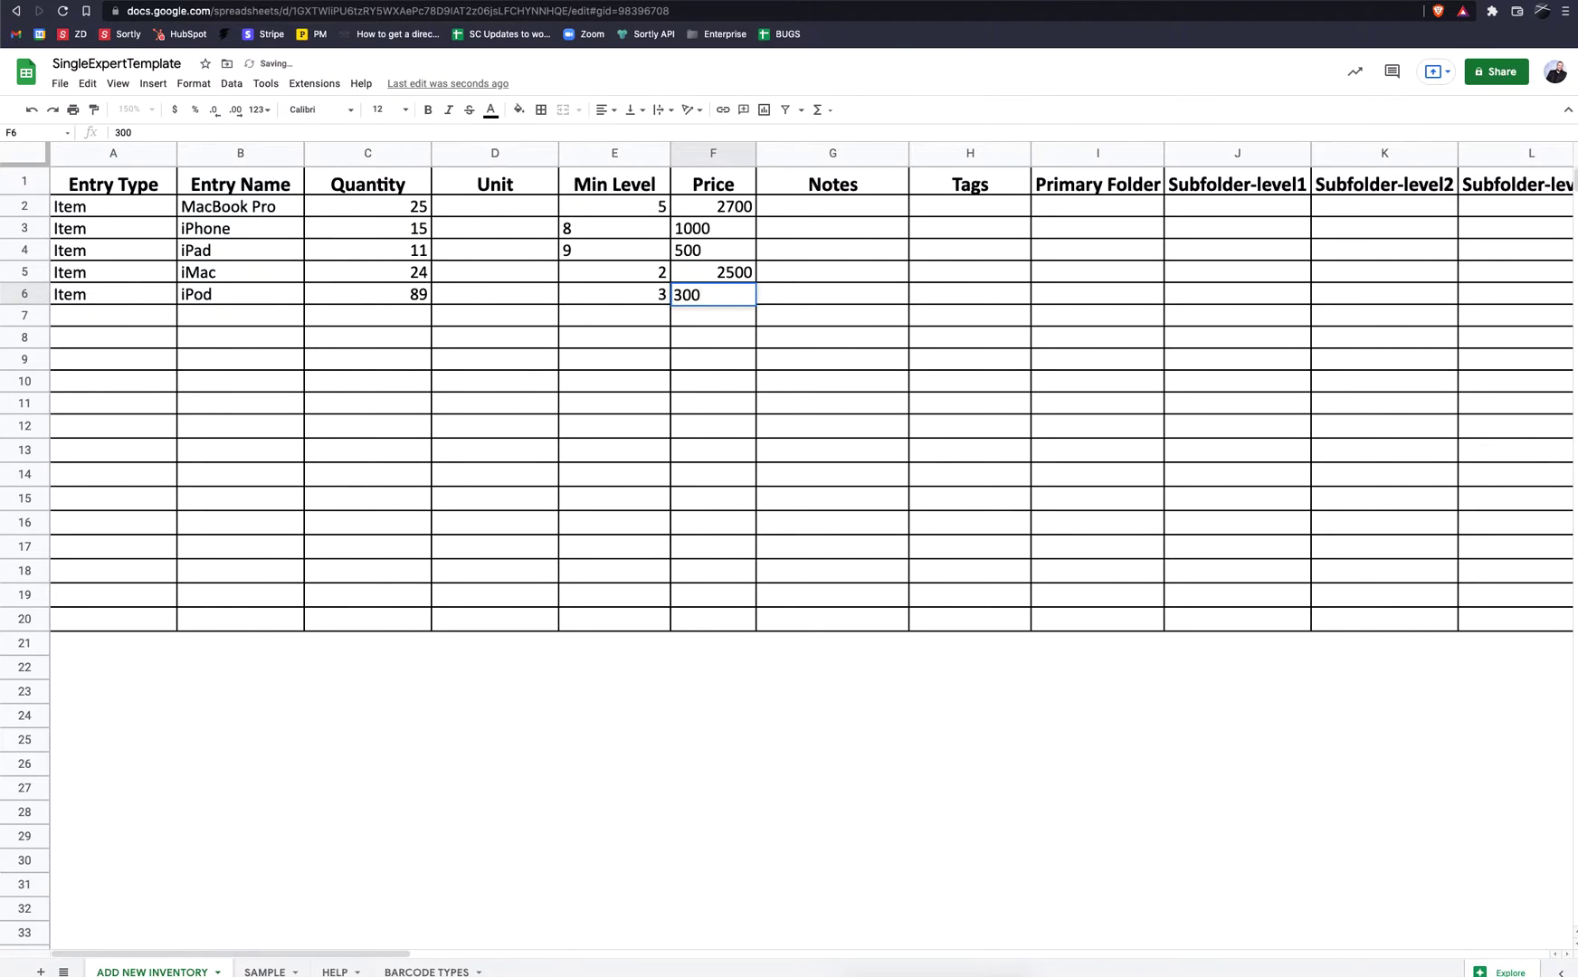
{"action": "left_click", "coordinate": [802, 316]}
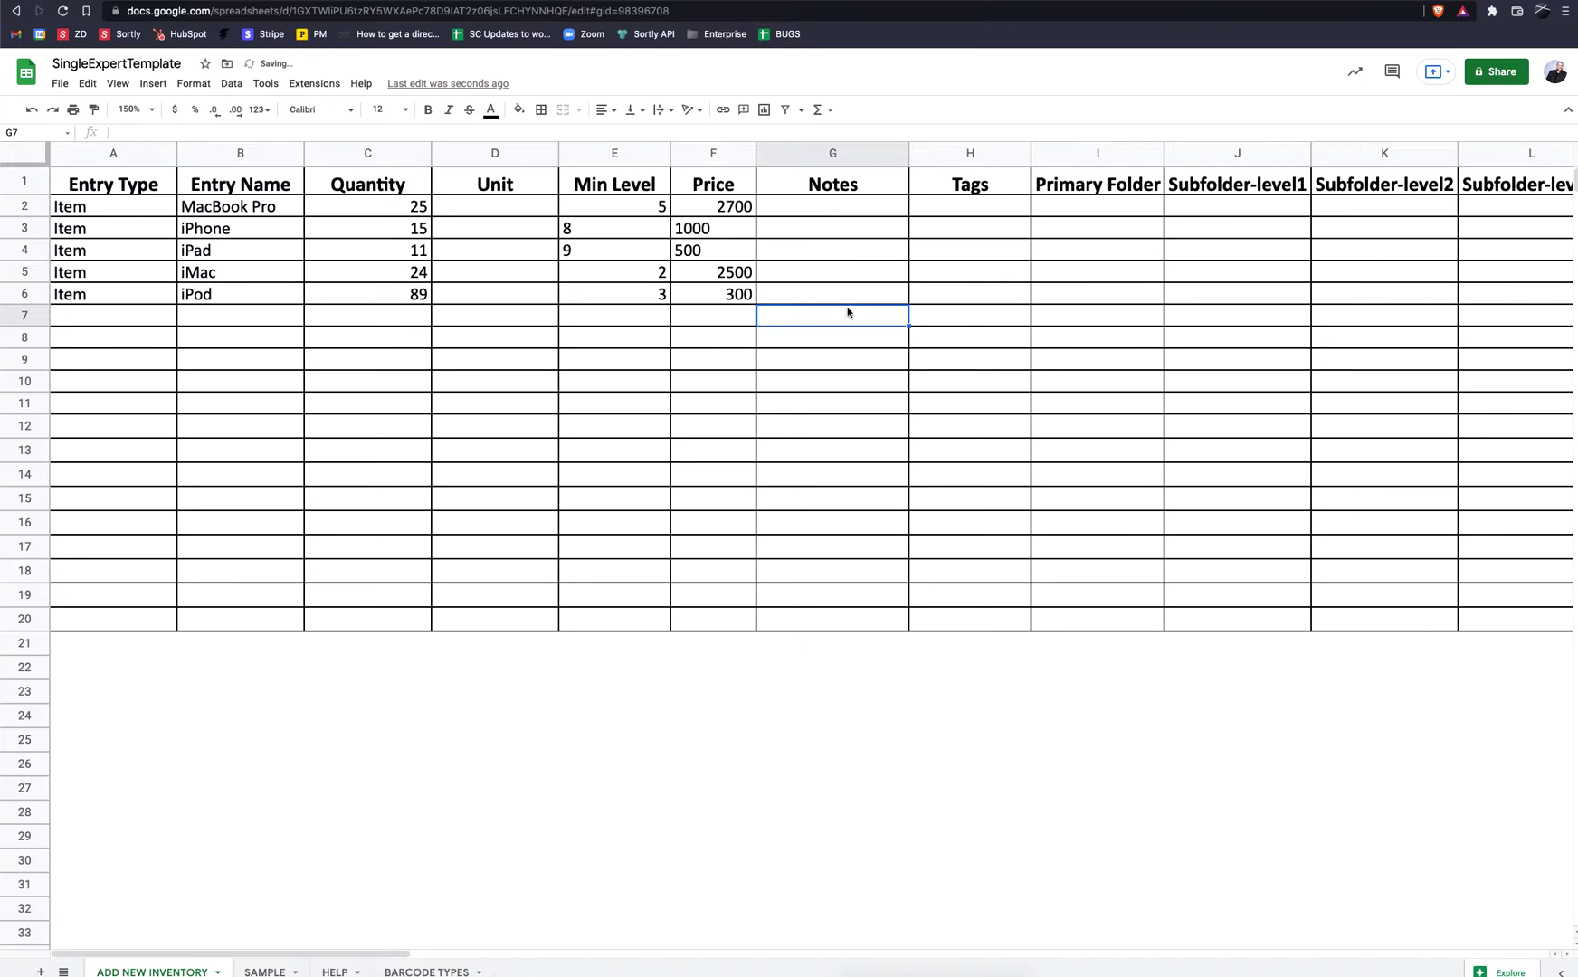
Step: Enter the tag Apple for MacBook Pro and copy it to the other four items in rows 3 to 6
{"action": "left_click", "coordinate": [977, 212]}
{"action": "double_click", "coordinate": [974, 212]}
{"action": "type", "text": "Apple"}
{"action": "key", "text": "Return"}
{"action": "left_click", "coordinate": [981, 215]}
{"action": "key", "text": "ctrl+c"}
{"action": "left_click_drag", "start_coordinate": [979, 233], "coordinate": [977, 291]}
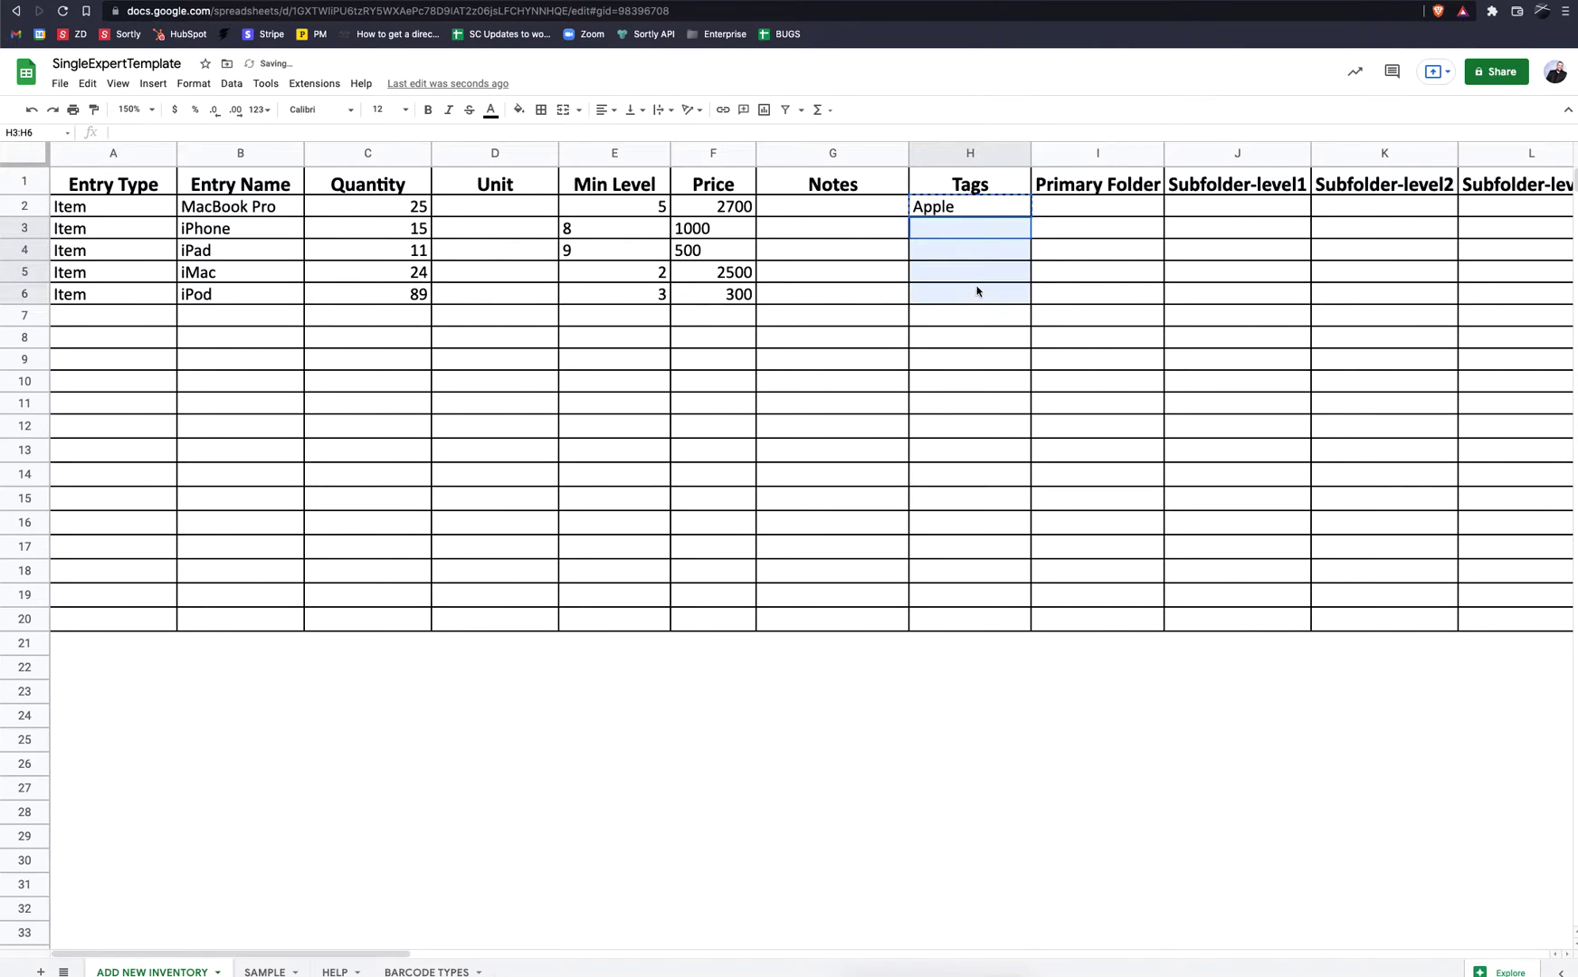
{"action": "key", "text": "ctrl+v"}
{"action": "left_click", "coordinate": [1089, 264]}
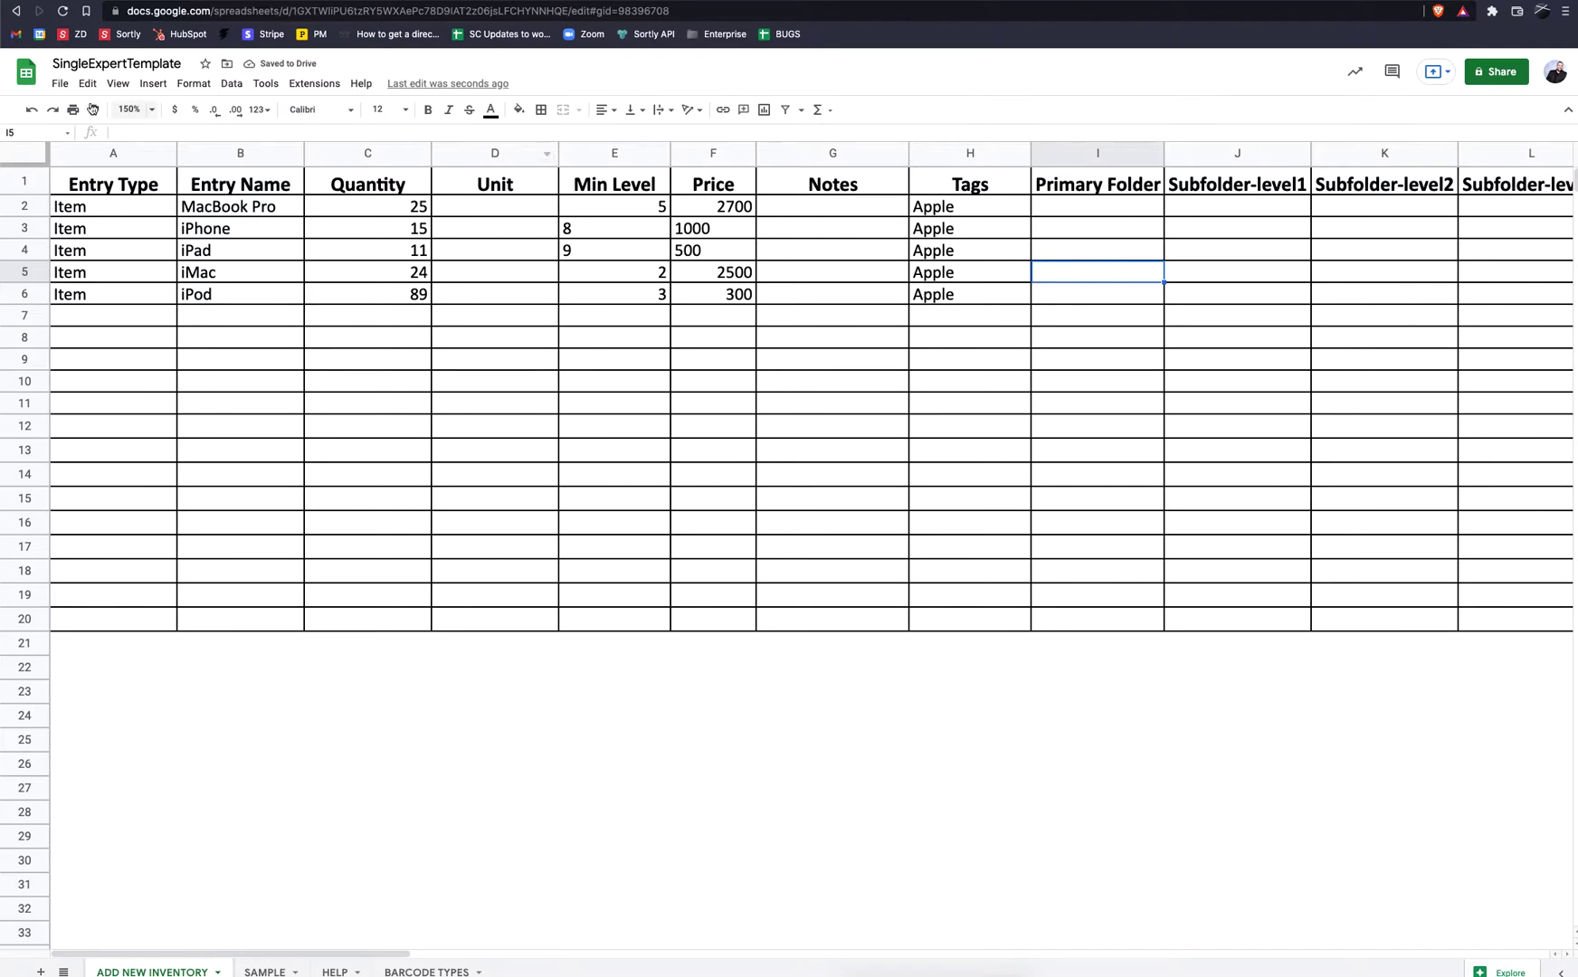
Step: Switch to Sortly's item list and open the Demo folder to check its subfolder structure
{"action": "left_click", "coordinate": [114, 6]}
{"action": "left_click", "coordinate": [68, 211]}
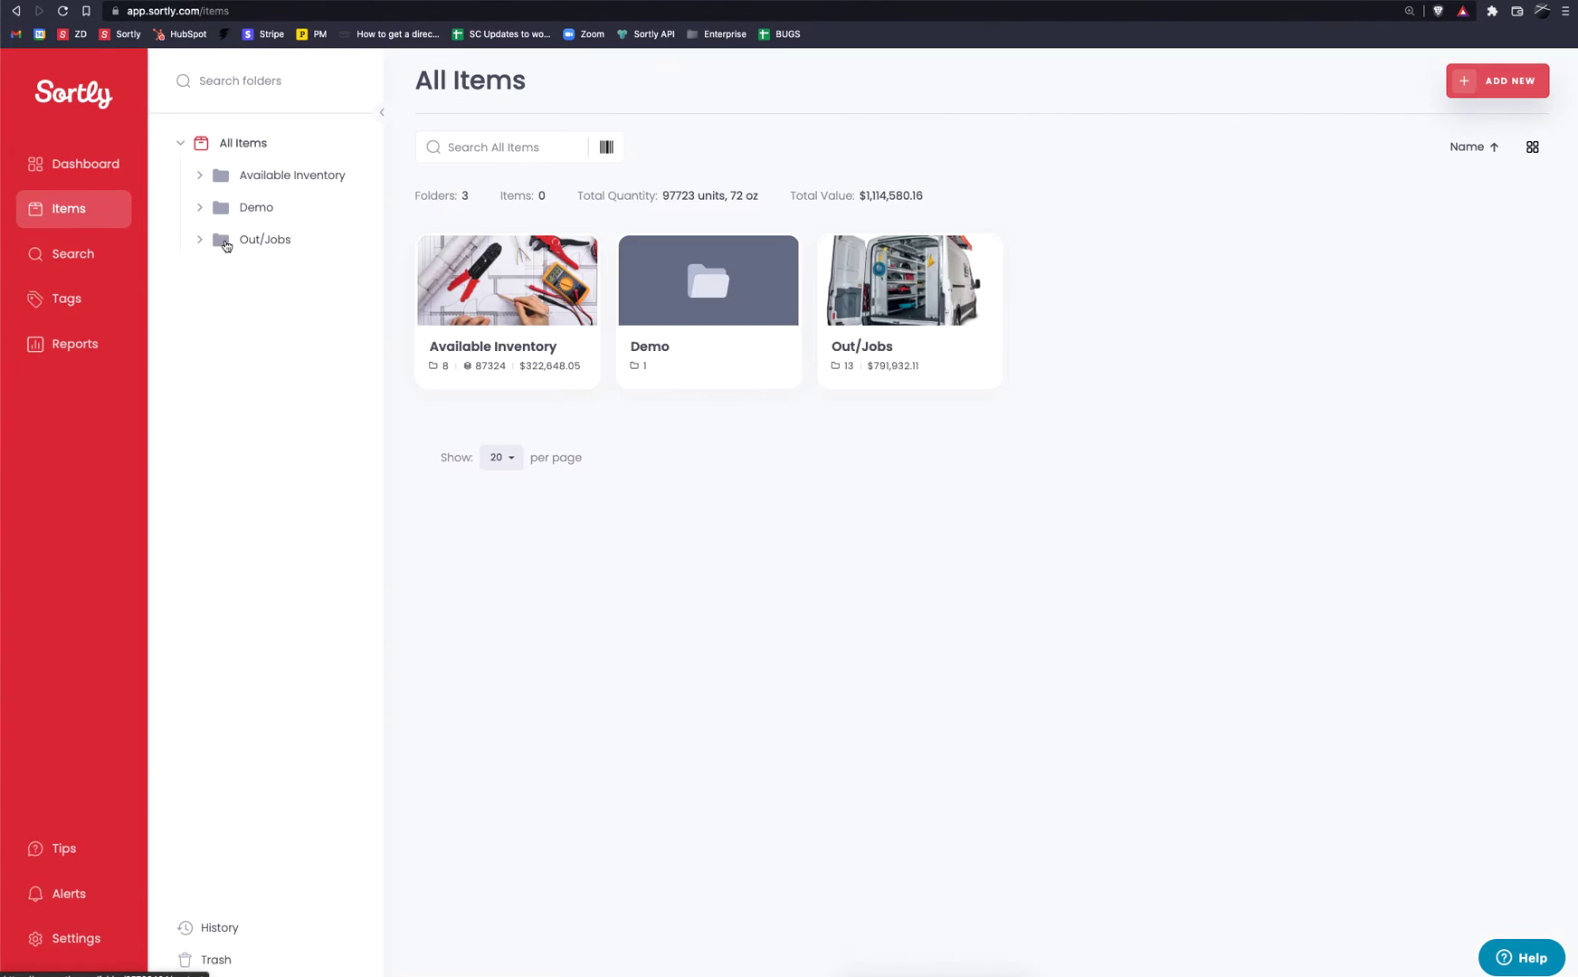
{"action": "mouse_move", "coordinate": [707, 290]}
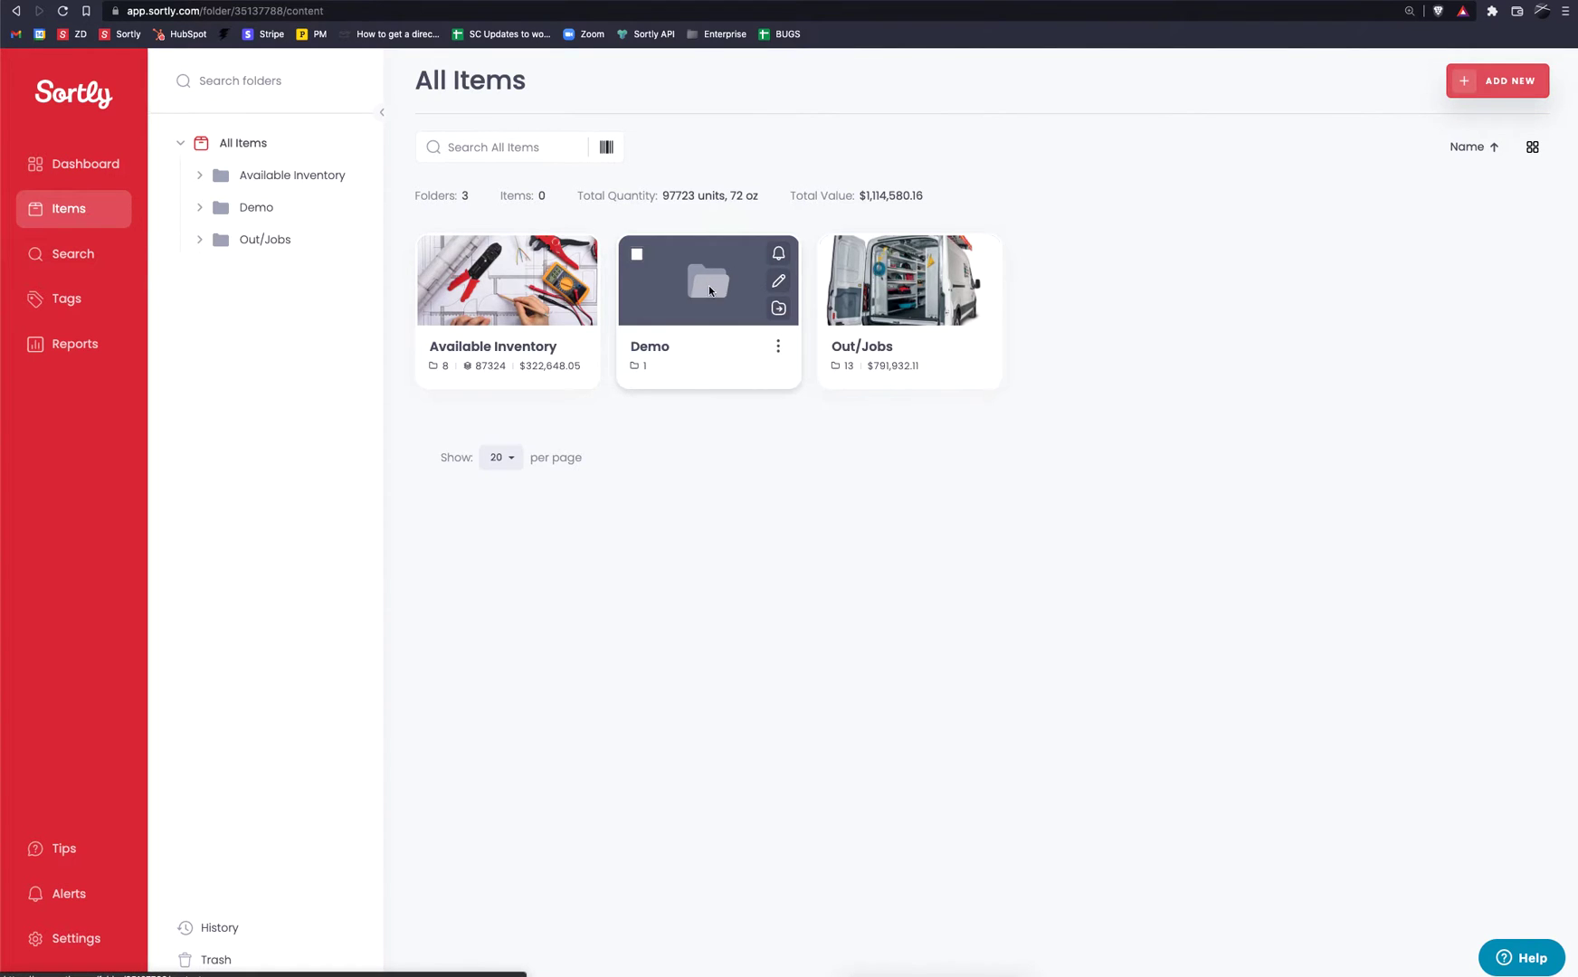
{"action": "left_click", "coordinate": [711, 292]}
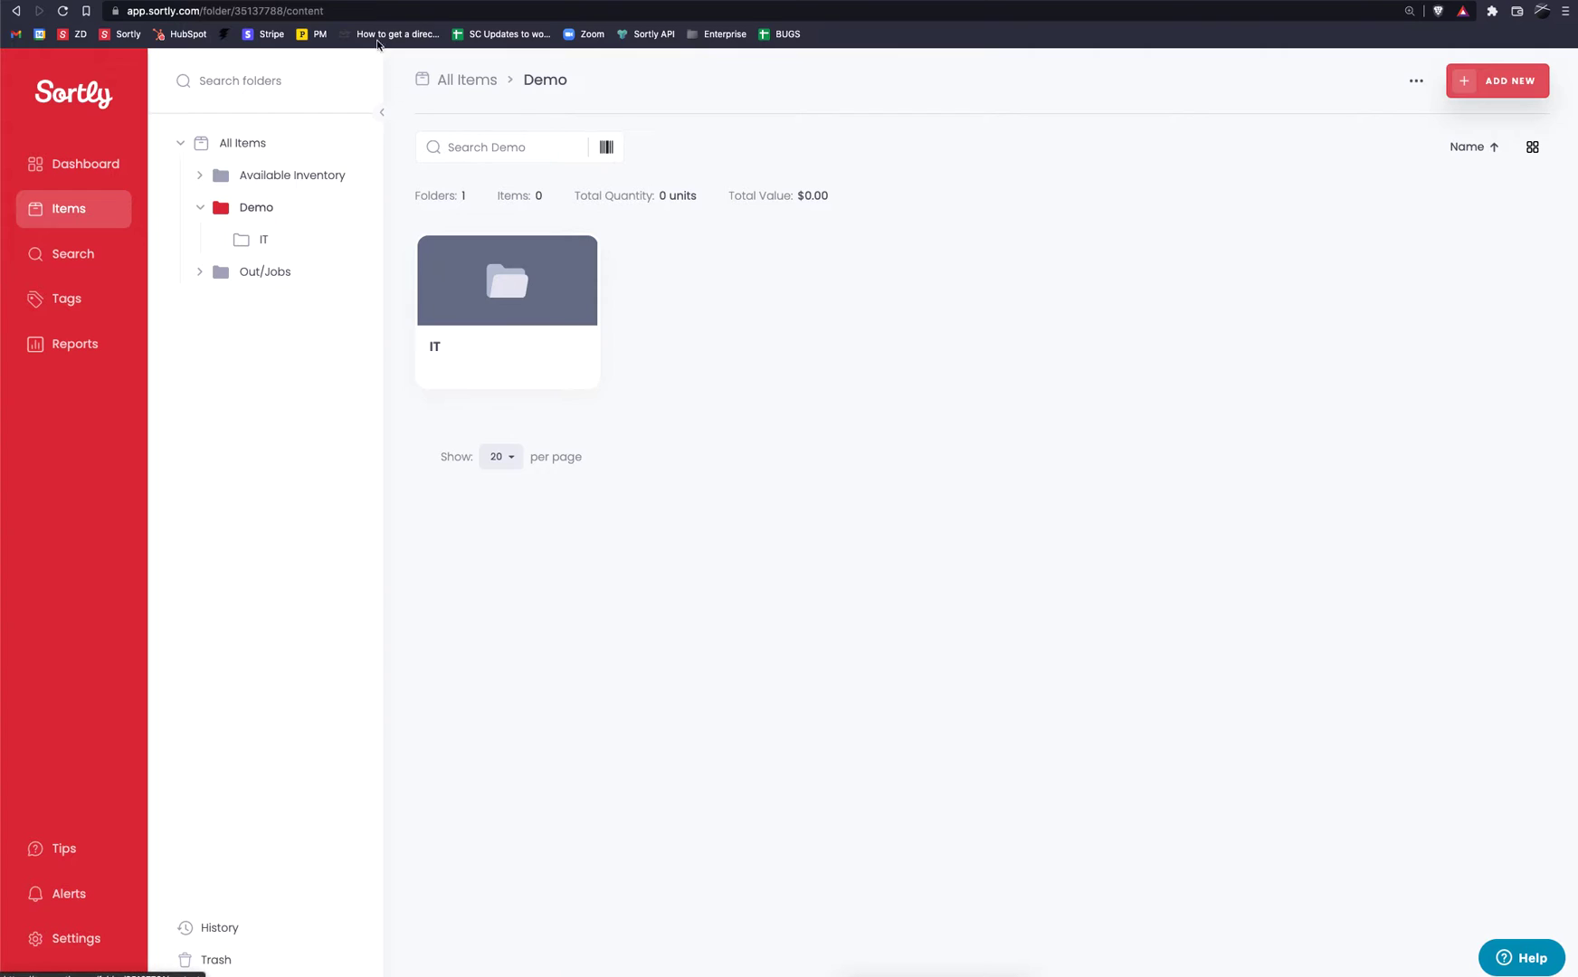
Step: Back in the Google Sheets template, set Primary Folder to Demo and Subfolder-level1 to IT for all five items
{"action": "left_click", "coordinate": [470, 2]}
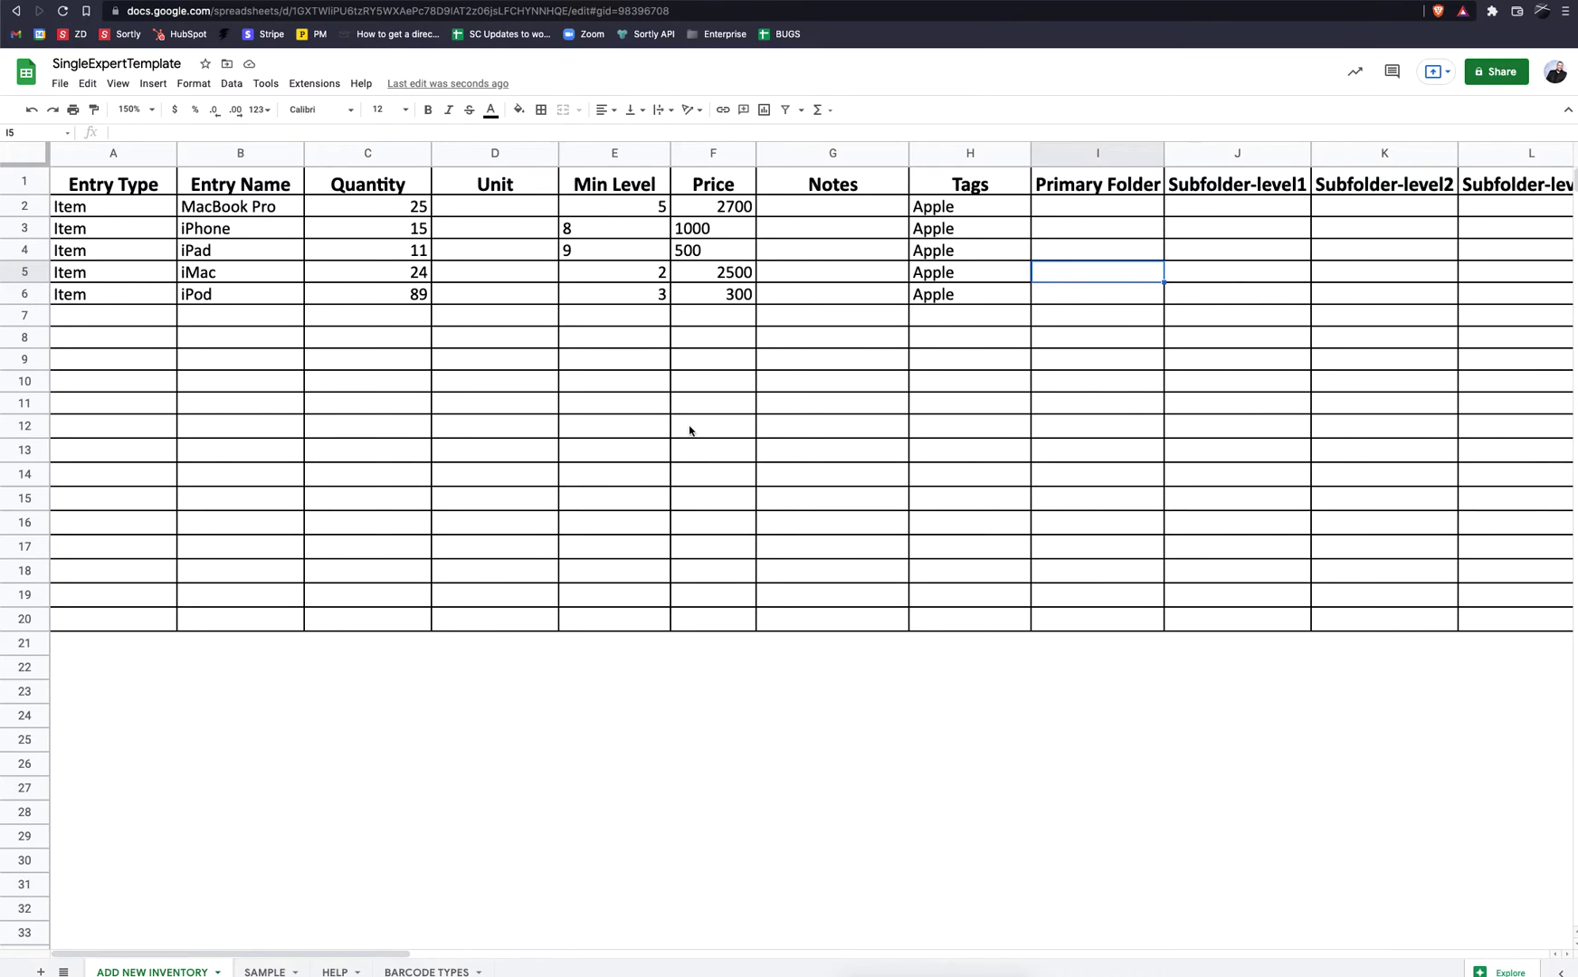
{"action": "left_click", "coordinate": [1073, 212]}
{"action": "type", "text": "Demo"}
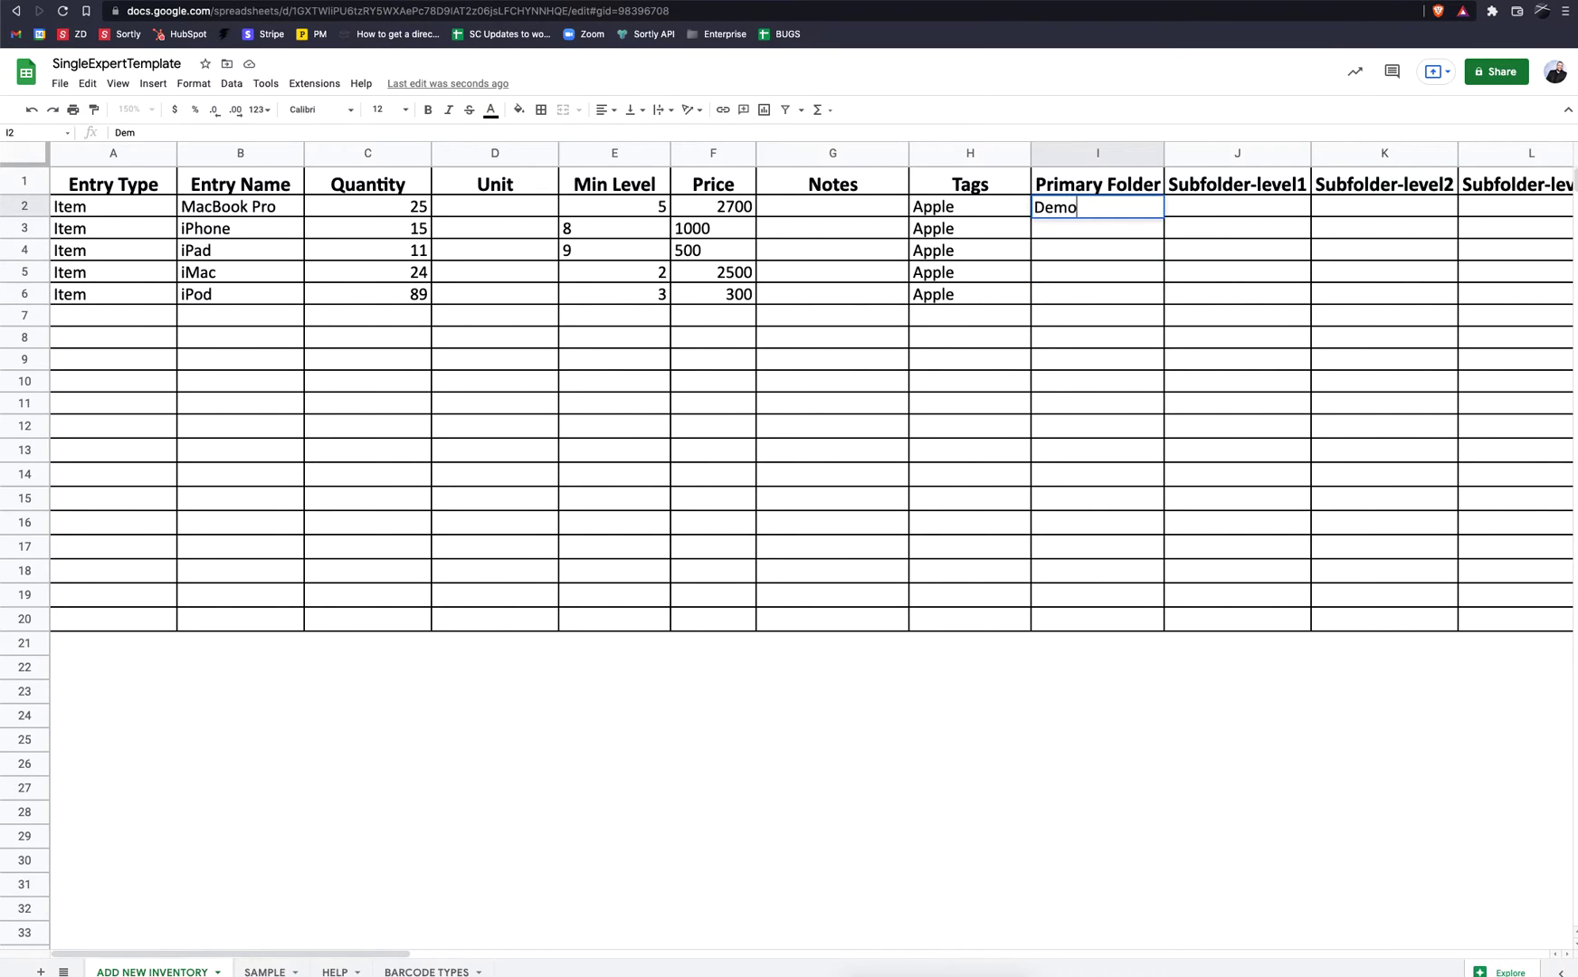
{"action": "left_click", "coordinate": [1187, 211]}
{"action": "type", "text": "IT"}
{"action": "key", "text": "Return"}
{"action": "left_click_drag", "start_coordinate": [1116, 210], "coordinate": [1216, 304]}
{"action": "key", "text": "ctrl+c"}
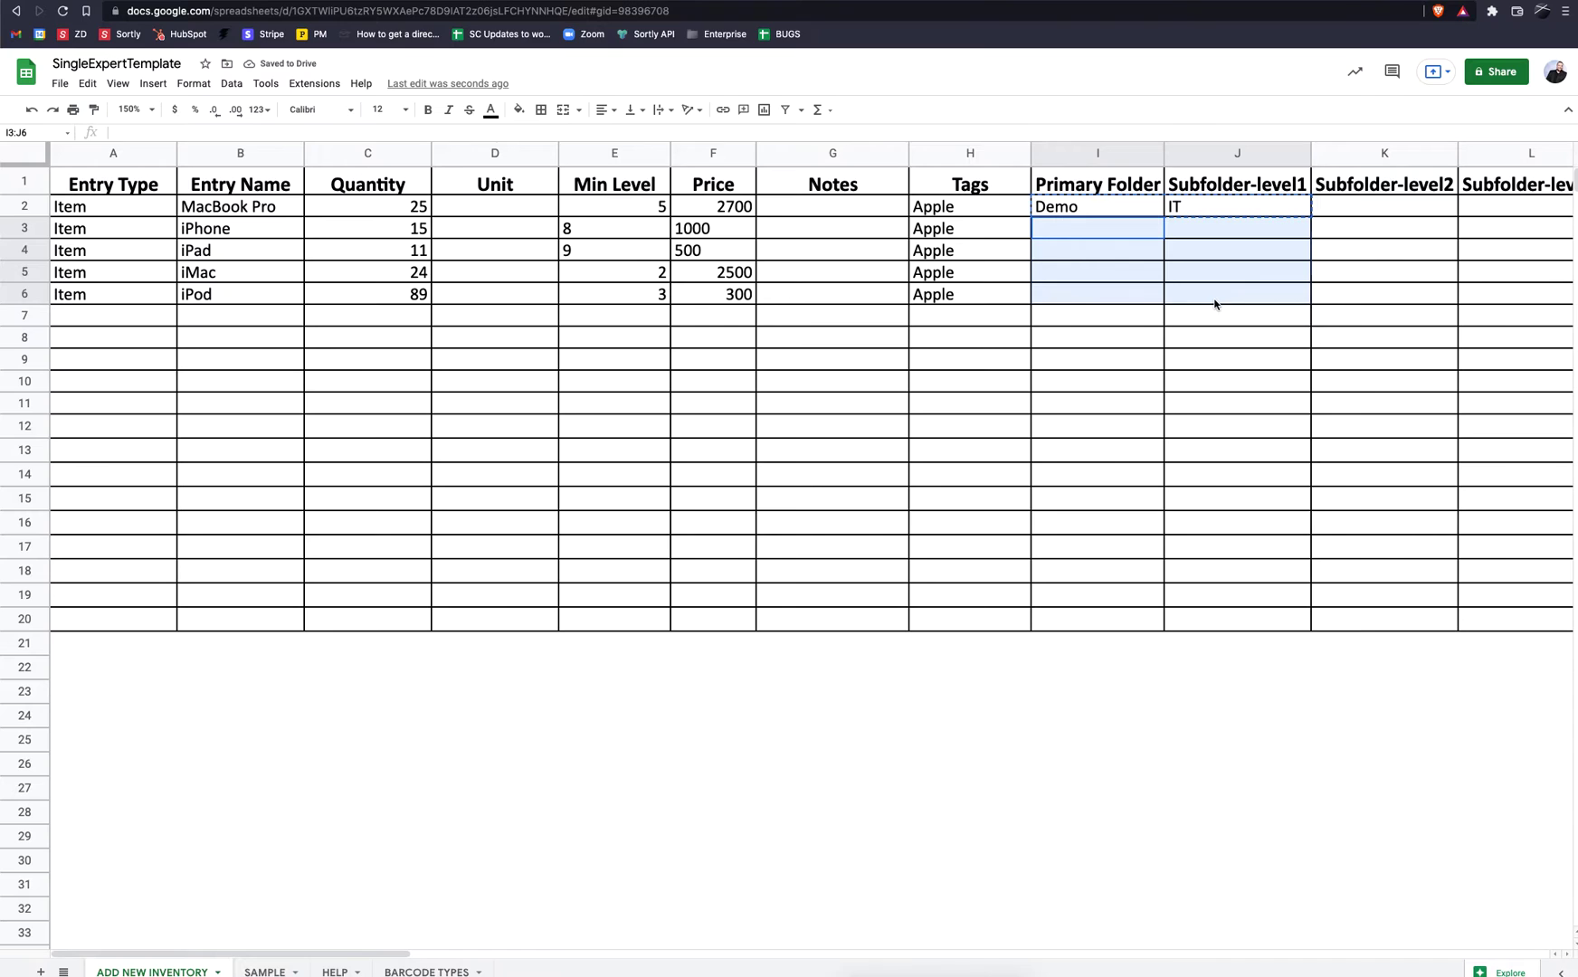
{"action": "key", "text": "ctrl+v"}
{"action": "left_click", "coordinate": [1117, 411]}
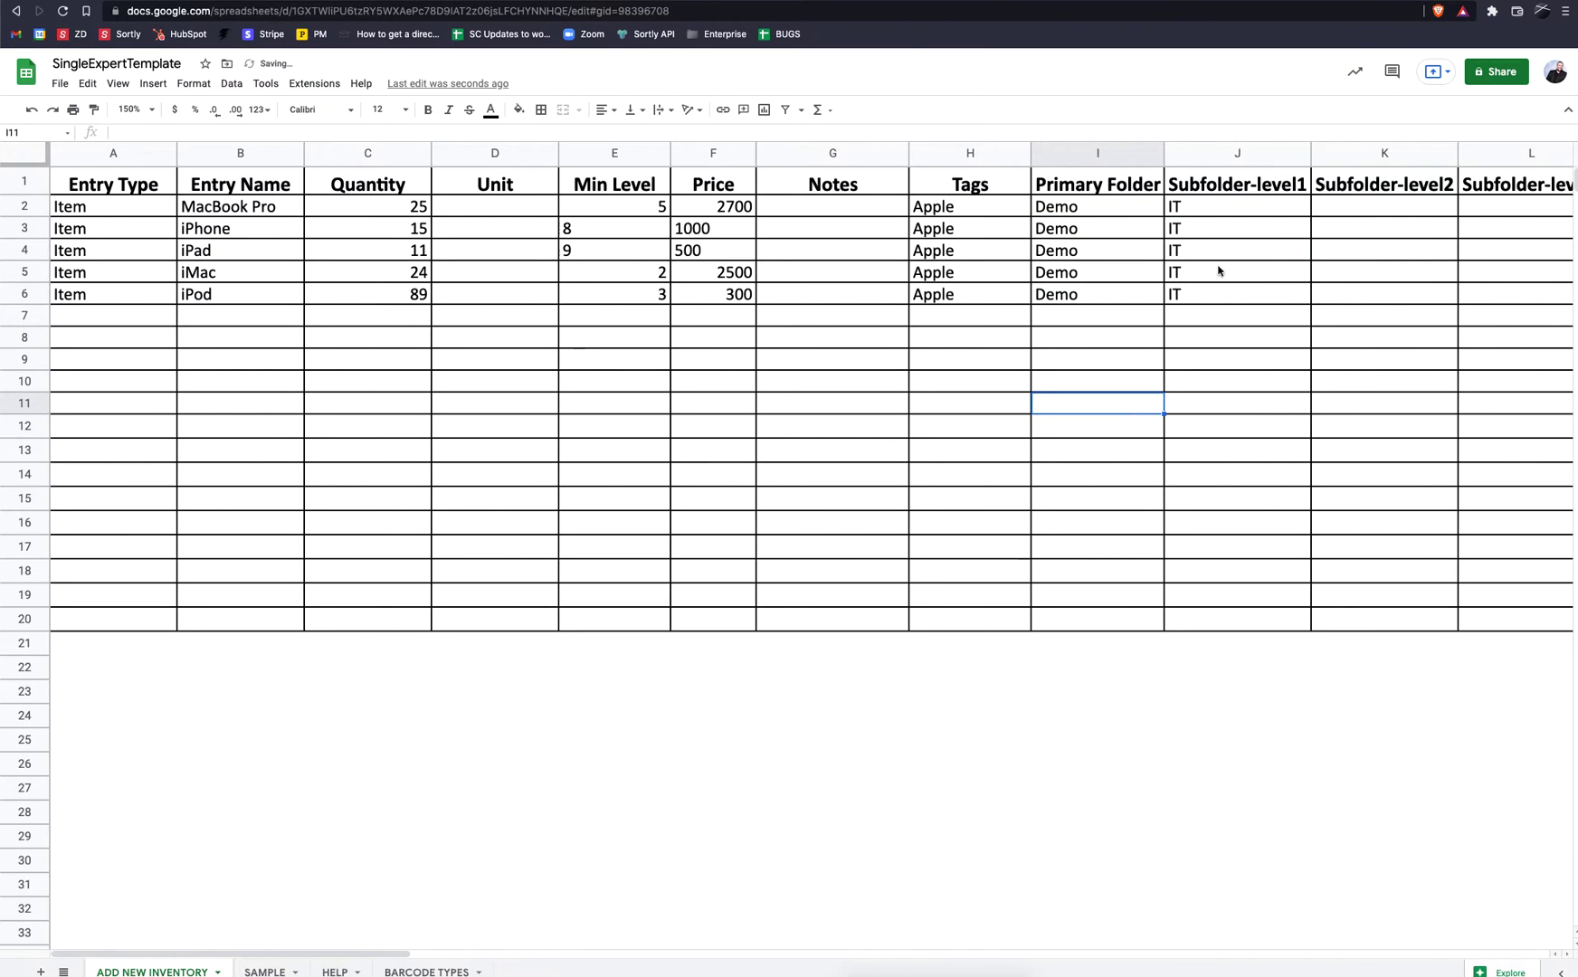
Step: Widen the Photo1 column to roughly four times the width of the neighbouring photo columns
{"action": "scroll", "coordinate": [1188, 391], "scroll_direction": "right", "scroll_amount": 5}
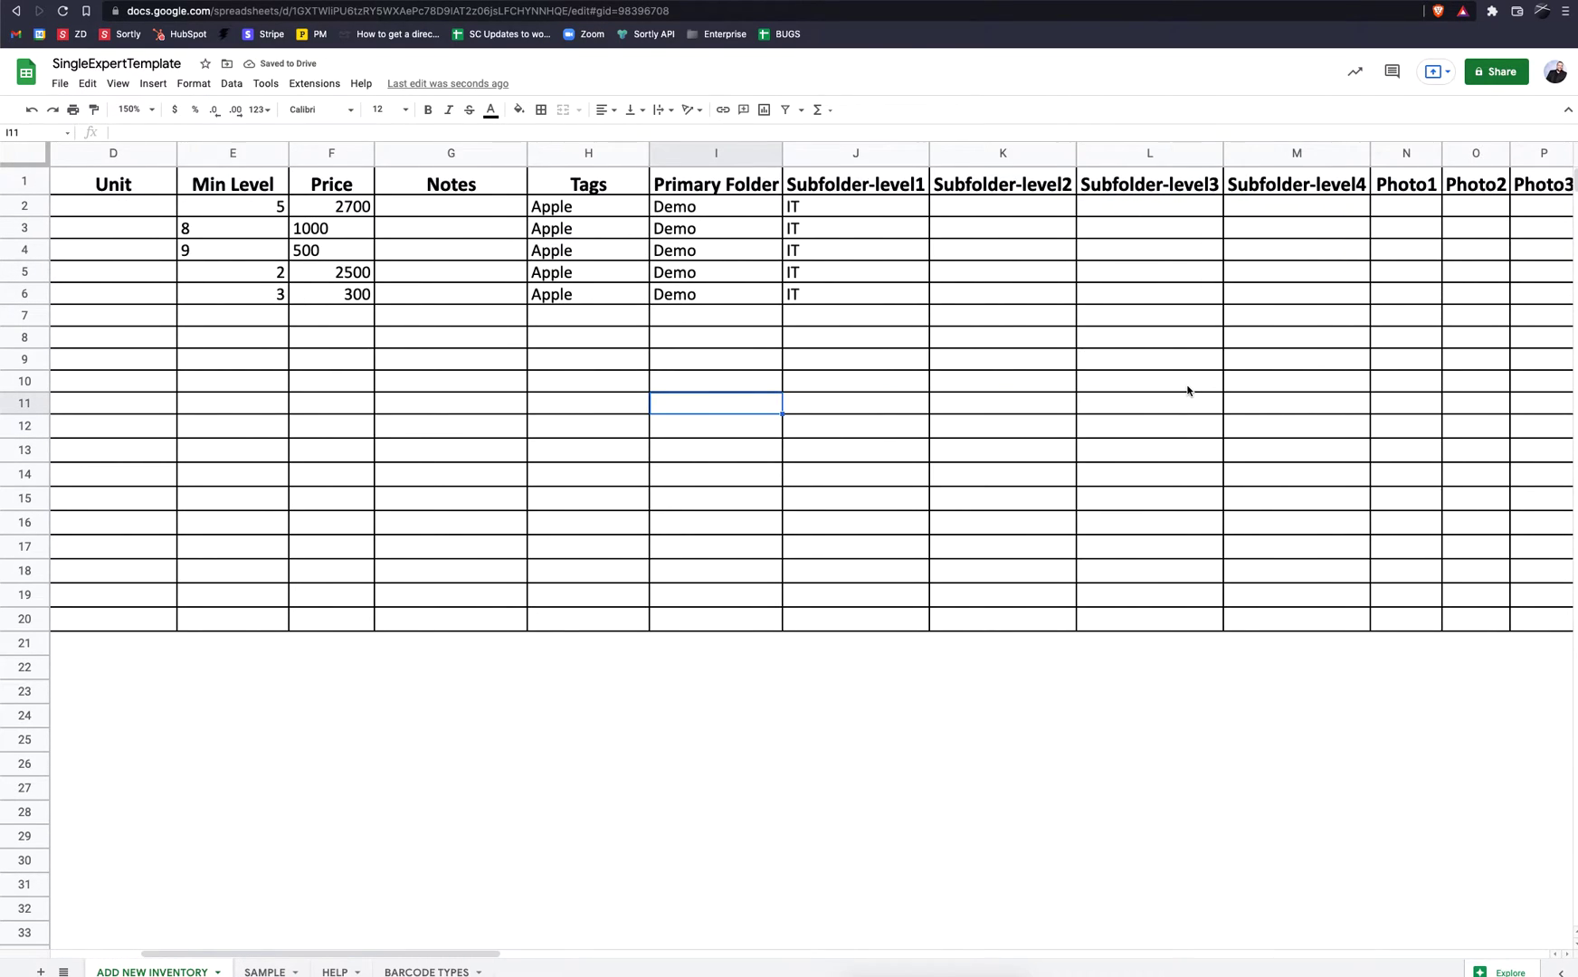
{"action": "scroll", "coordinate": [1188, 391], "scroll_direction": "right", "scroll_amount": 3}
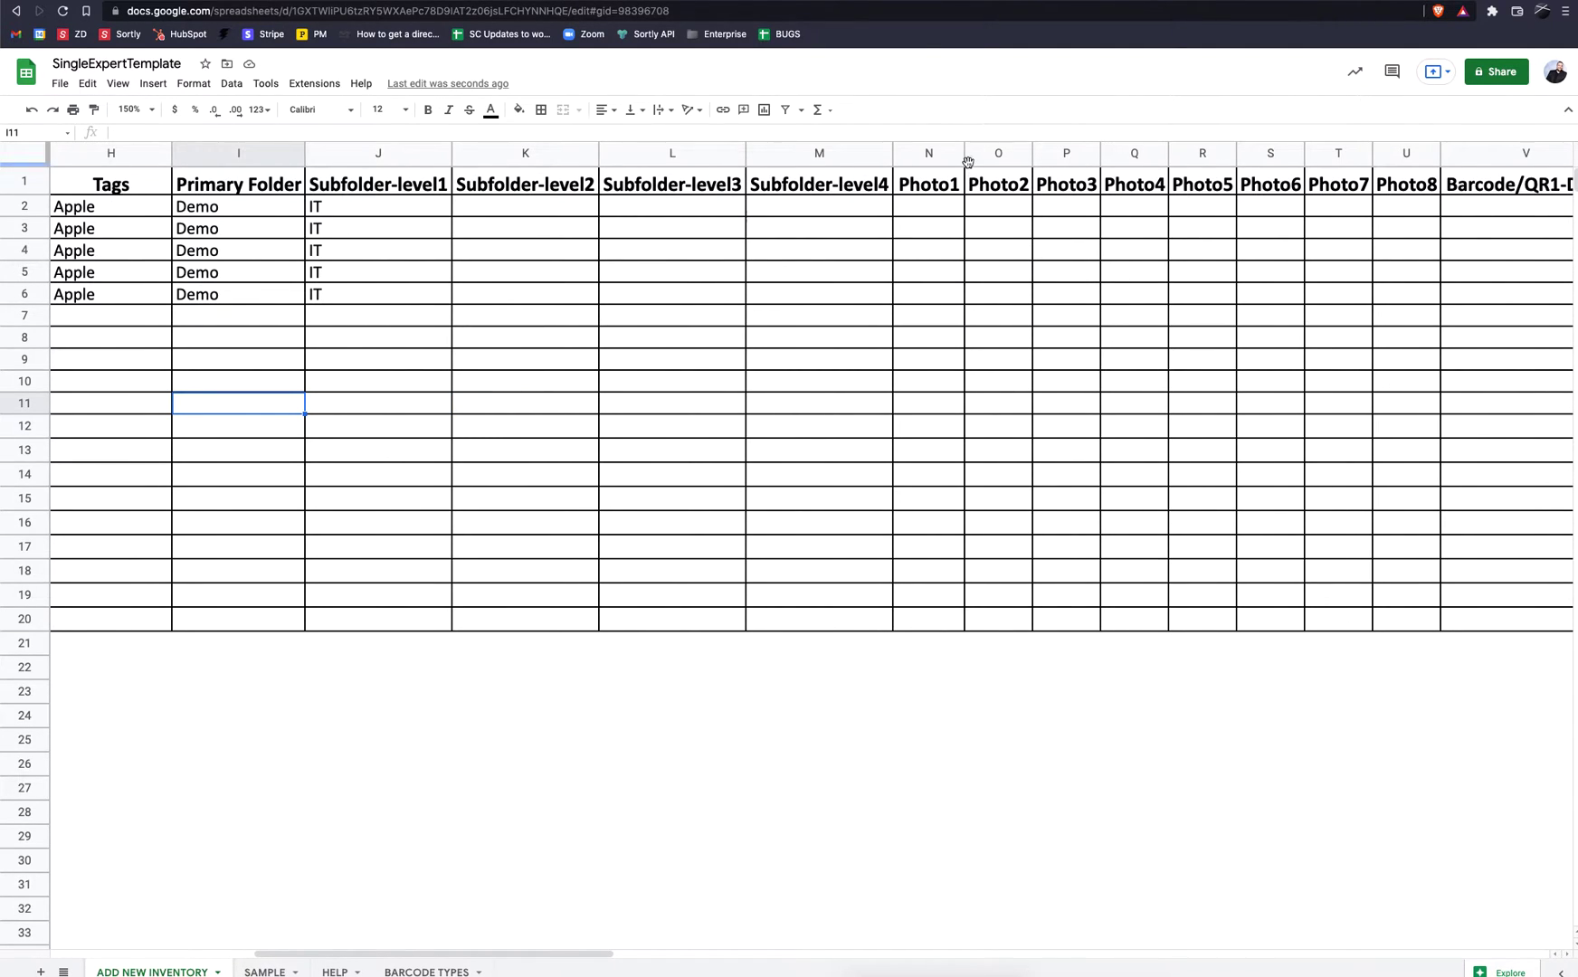
{"action": "left_click_drag", "start_coordinate": [966, 156], "coordinate": [1069, 159]}
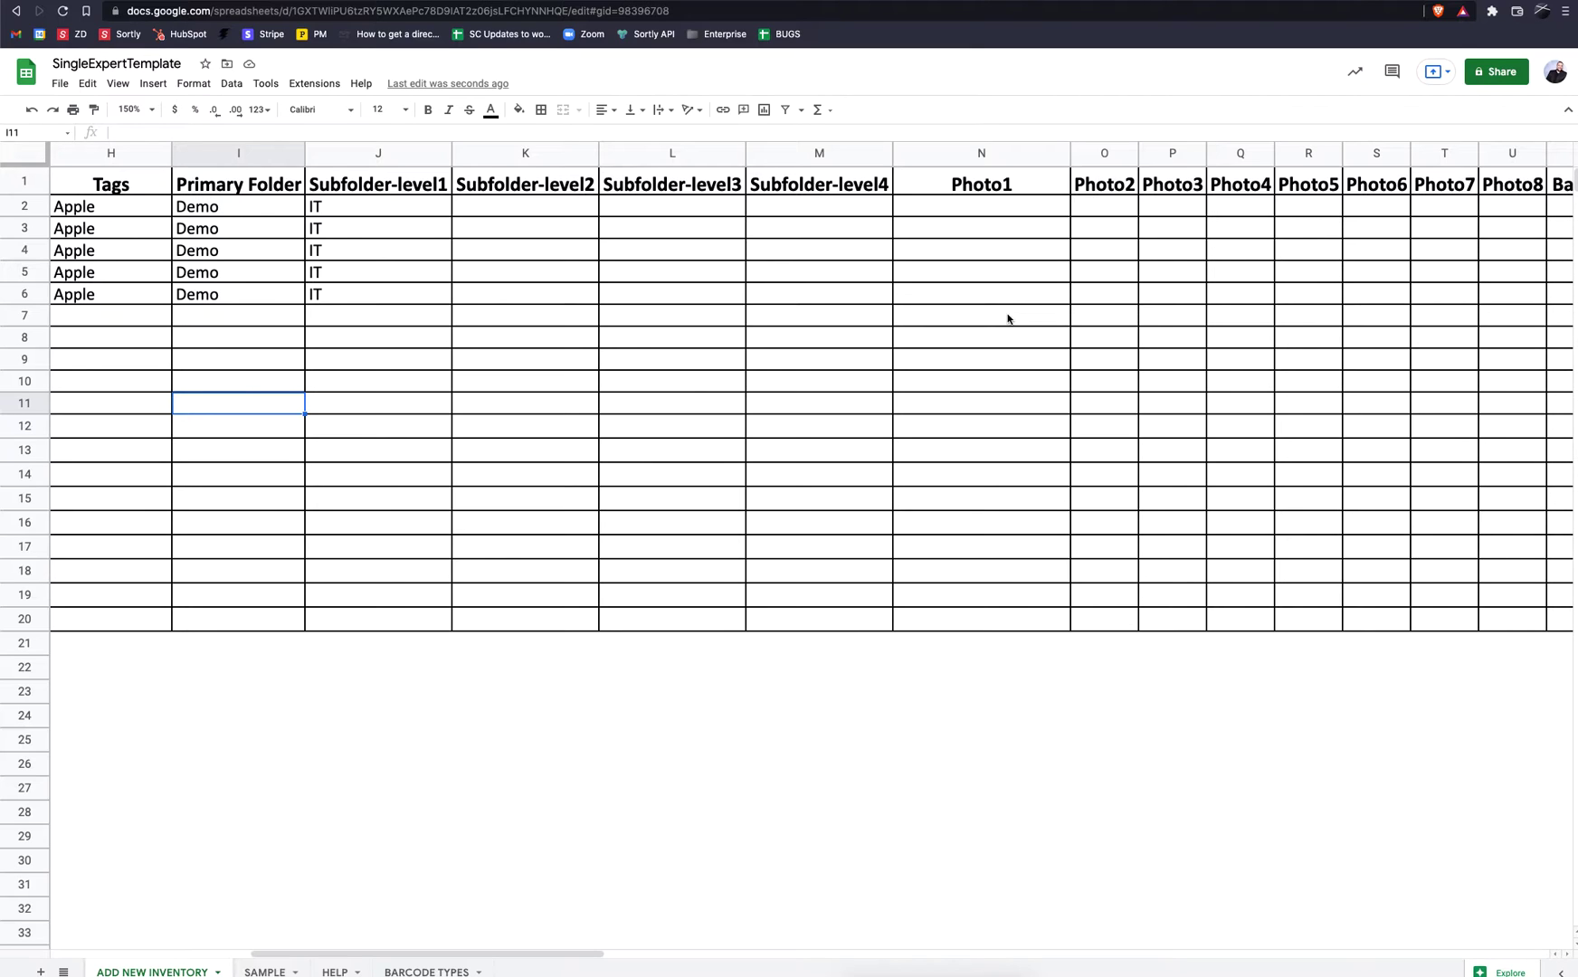
{"action": "left_click_drag", "start_coordinate": [1071, 158], "coordinate": [1157, 159]}
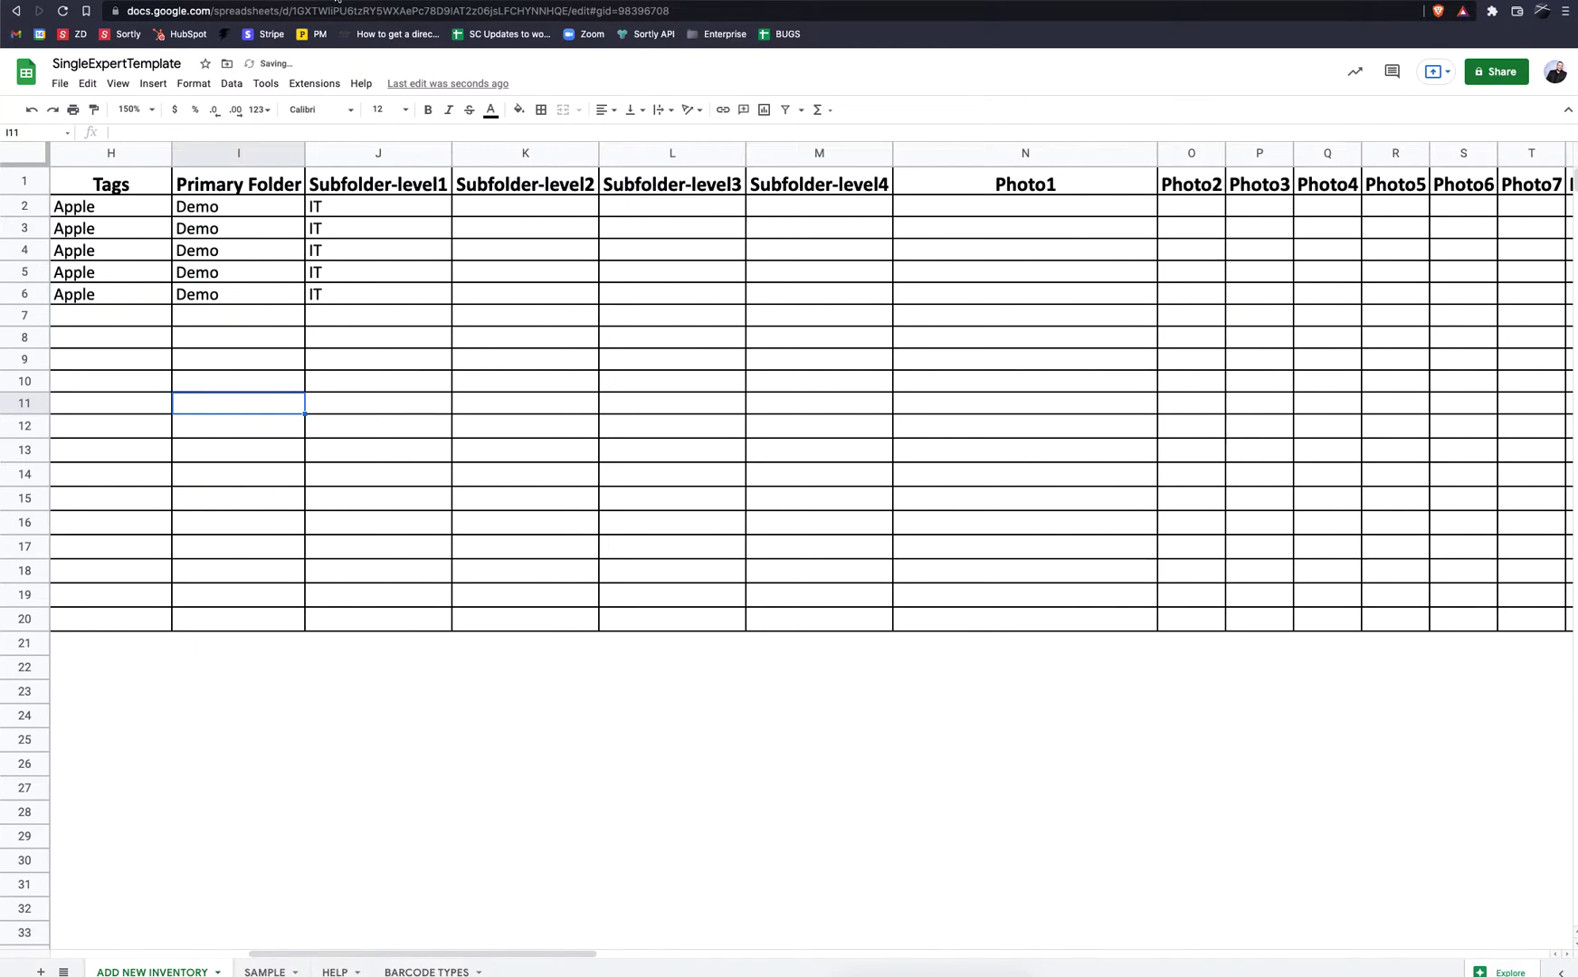
Step: On Pixabay, open the colourful glowing laptop photo from the laptop results, copy its image address and load that address in a new tab
{"action": "key", "text": "ctrl+Tab"}
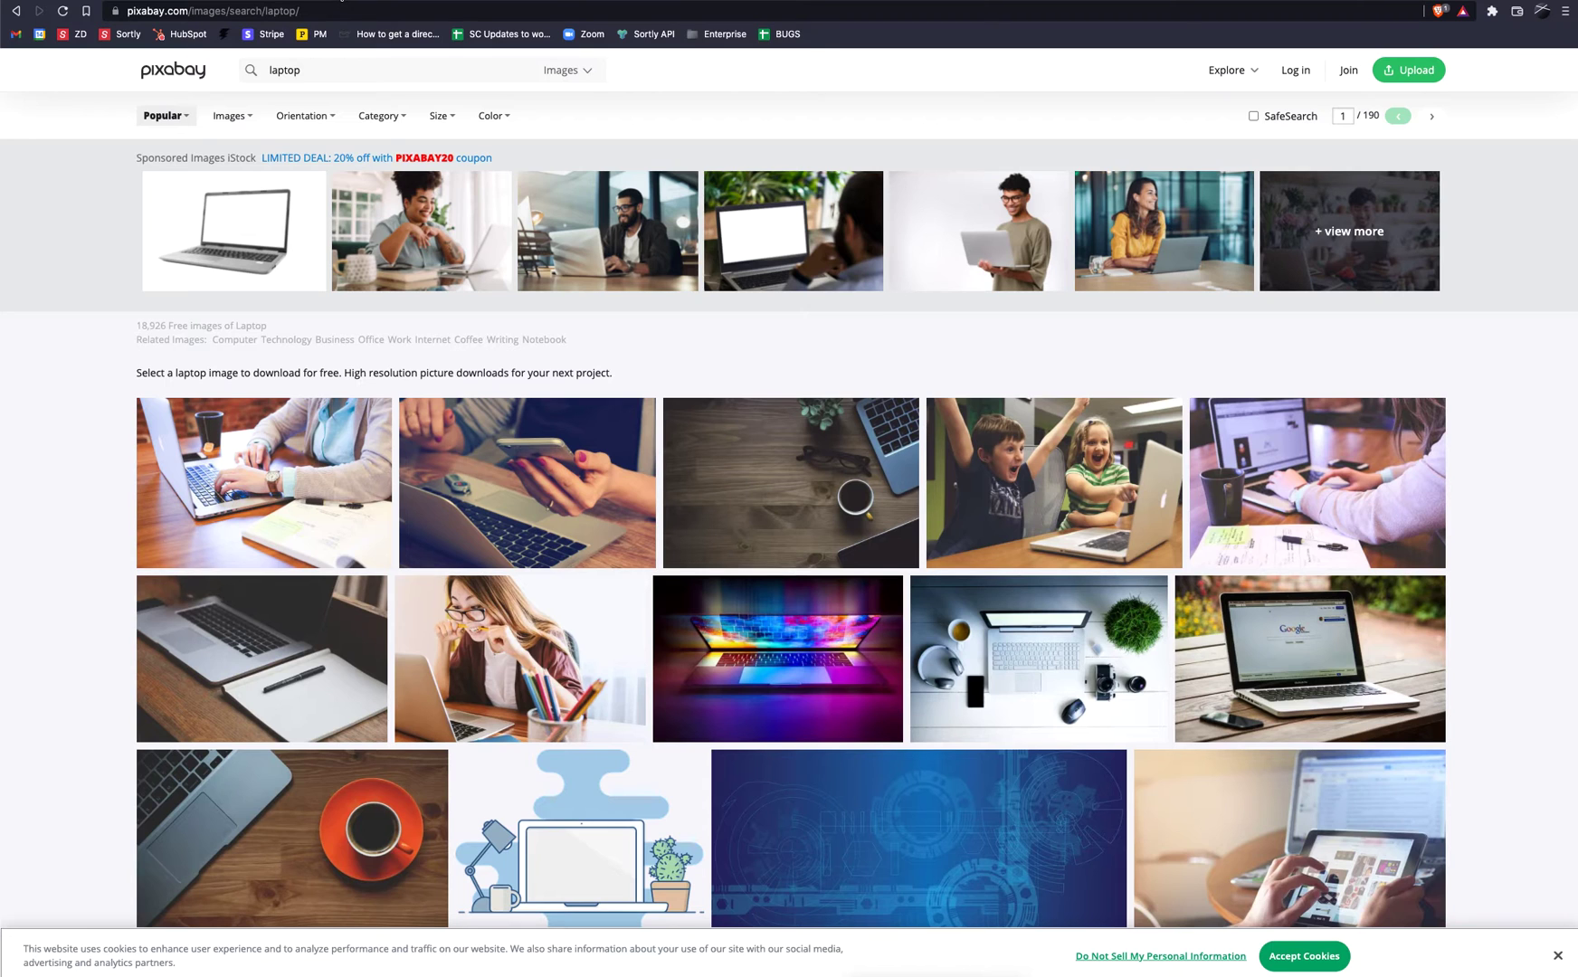
{"action": "left_click", "coordinate": [740, 642]}
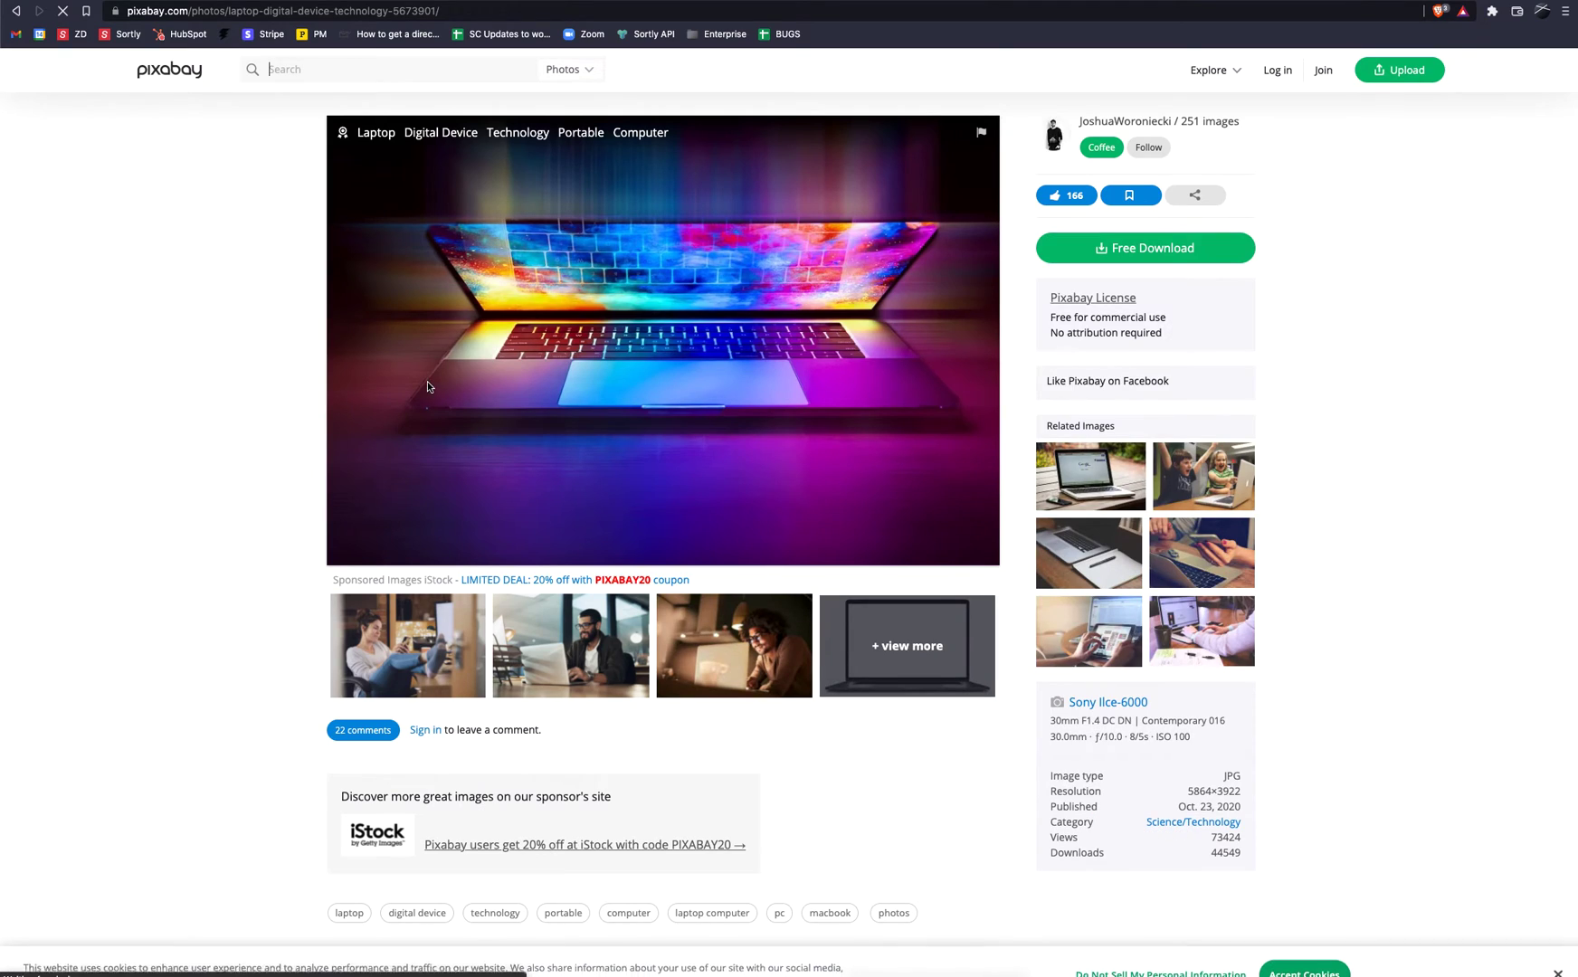
{"action": "right_click", "coordinate": [609, 307]}
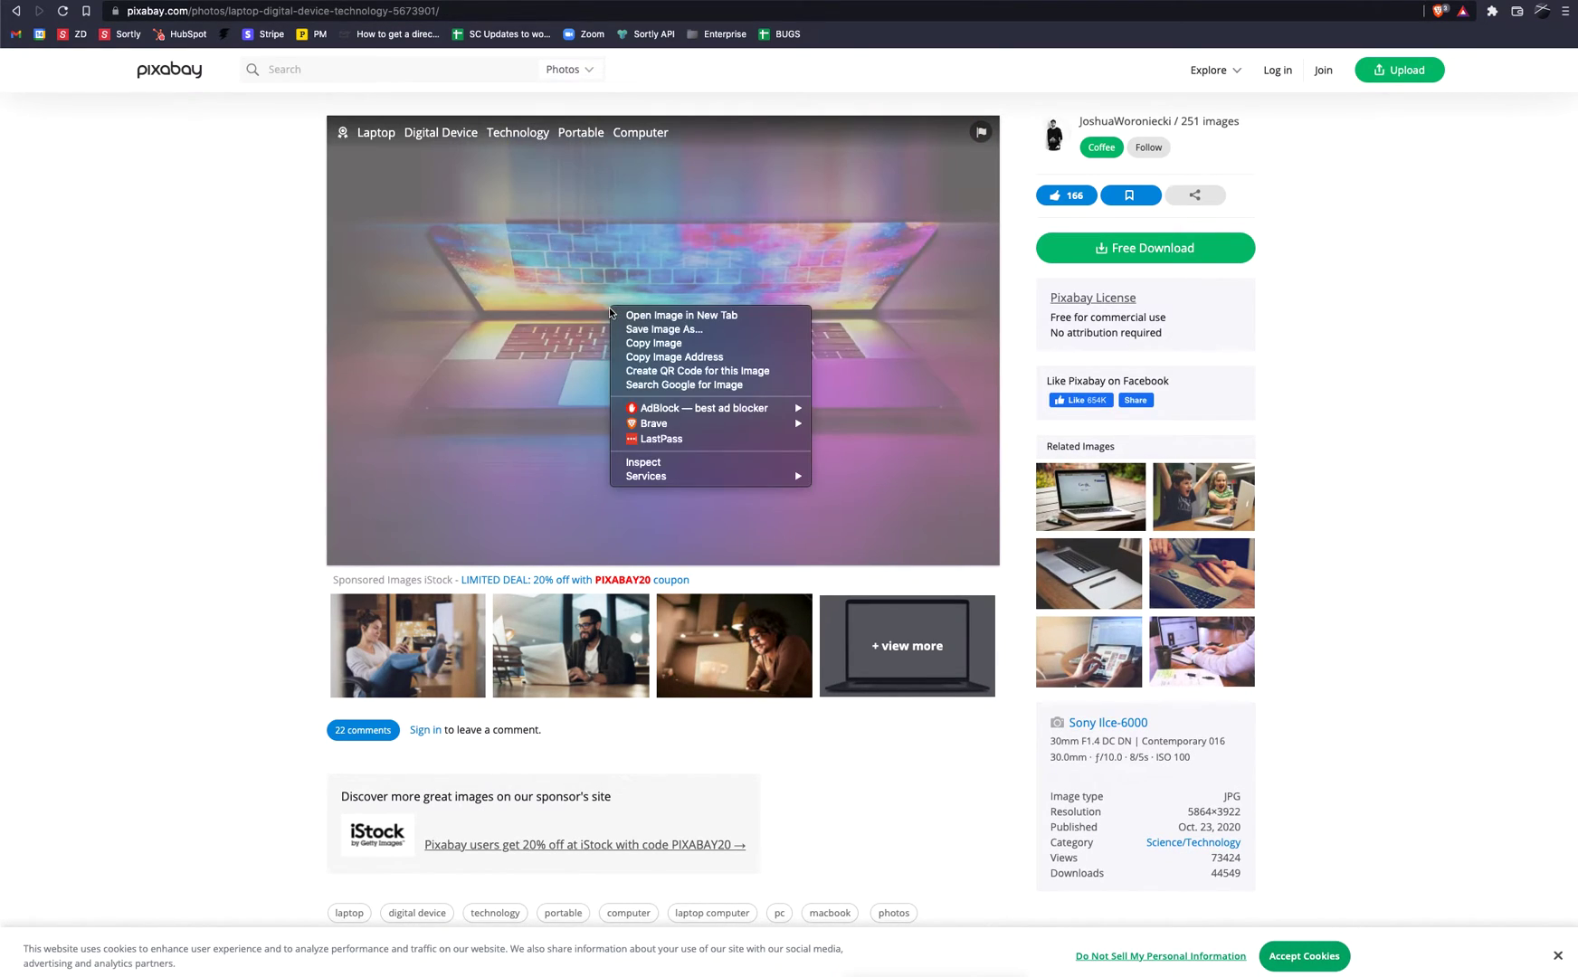
{"action": "left_click", "coordinate": [650, 357]}
{"action": "key", "text": "ctrl+t"}
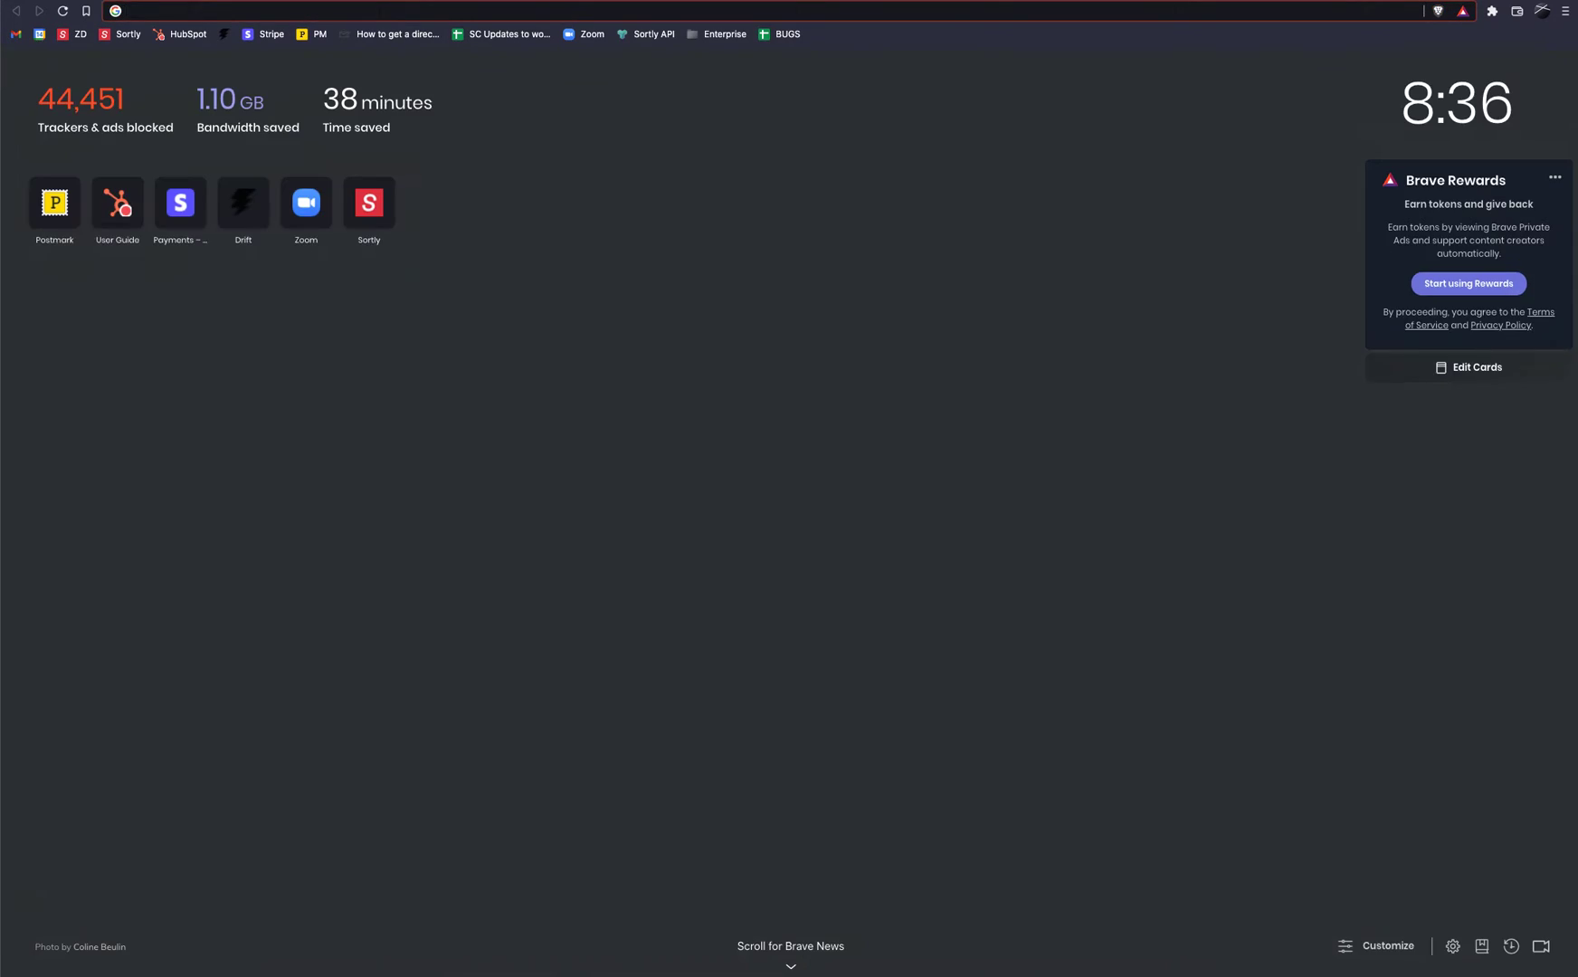
{"action": "type", "text": "https://cdn.pixabay.com/photo/2020/10/21/18/07/laptop-5673901_960_720.jpg"}
{"action": "key", "text": "Return"}
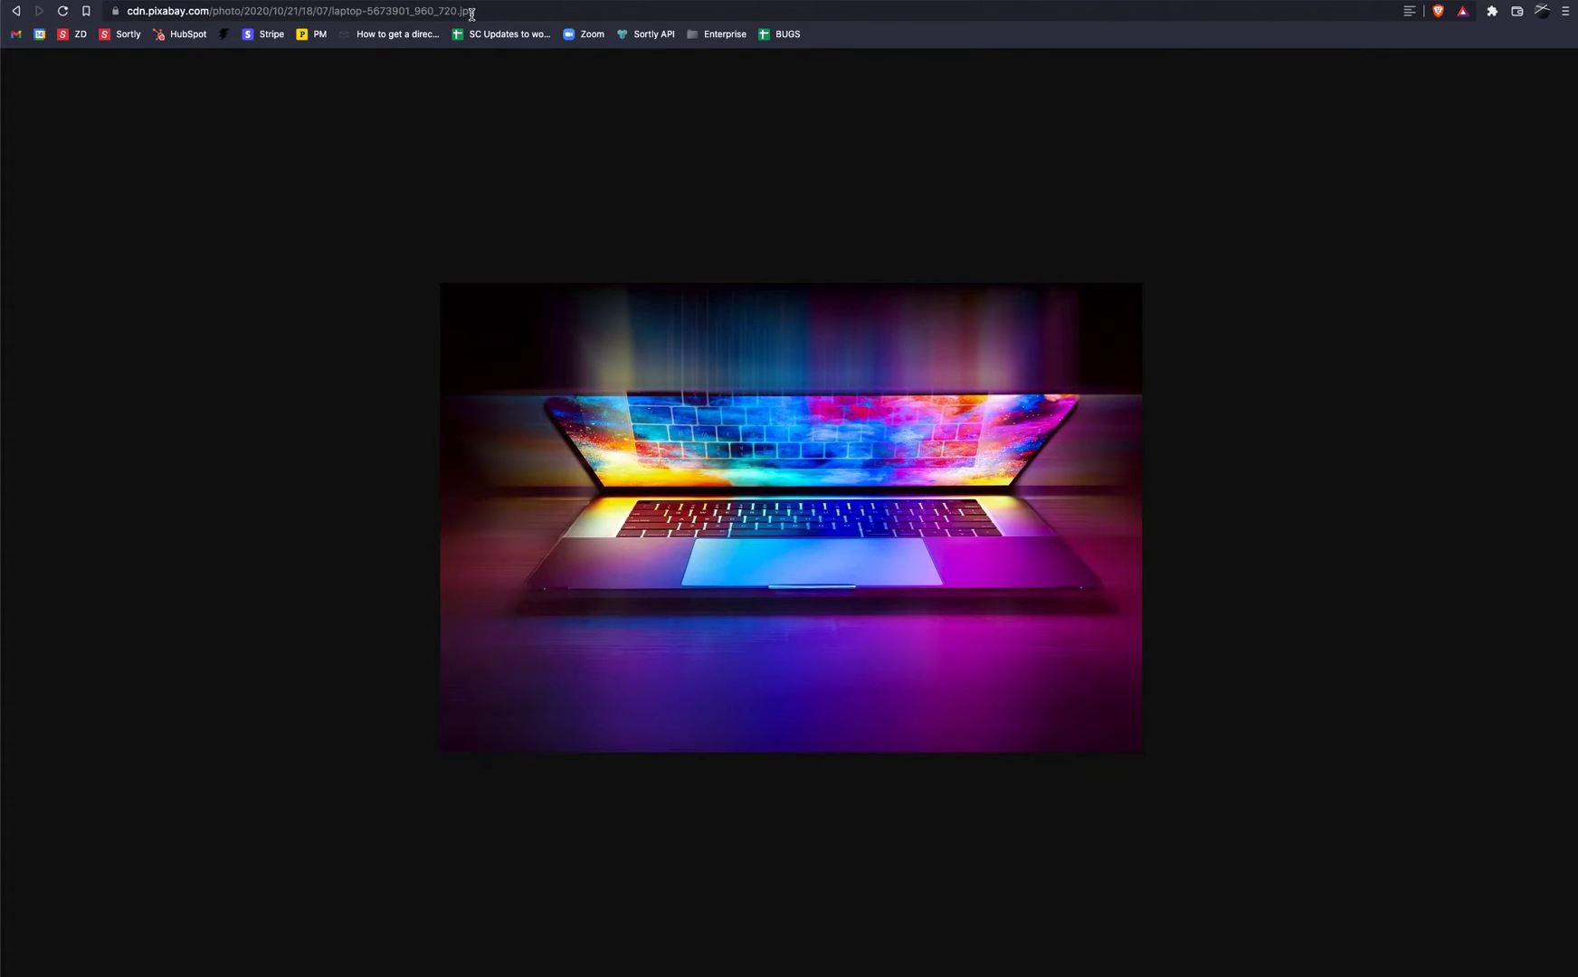
{"action": "key", "text": "ctrl+shift+Tab"}
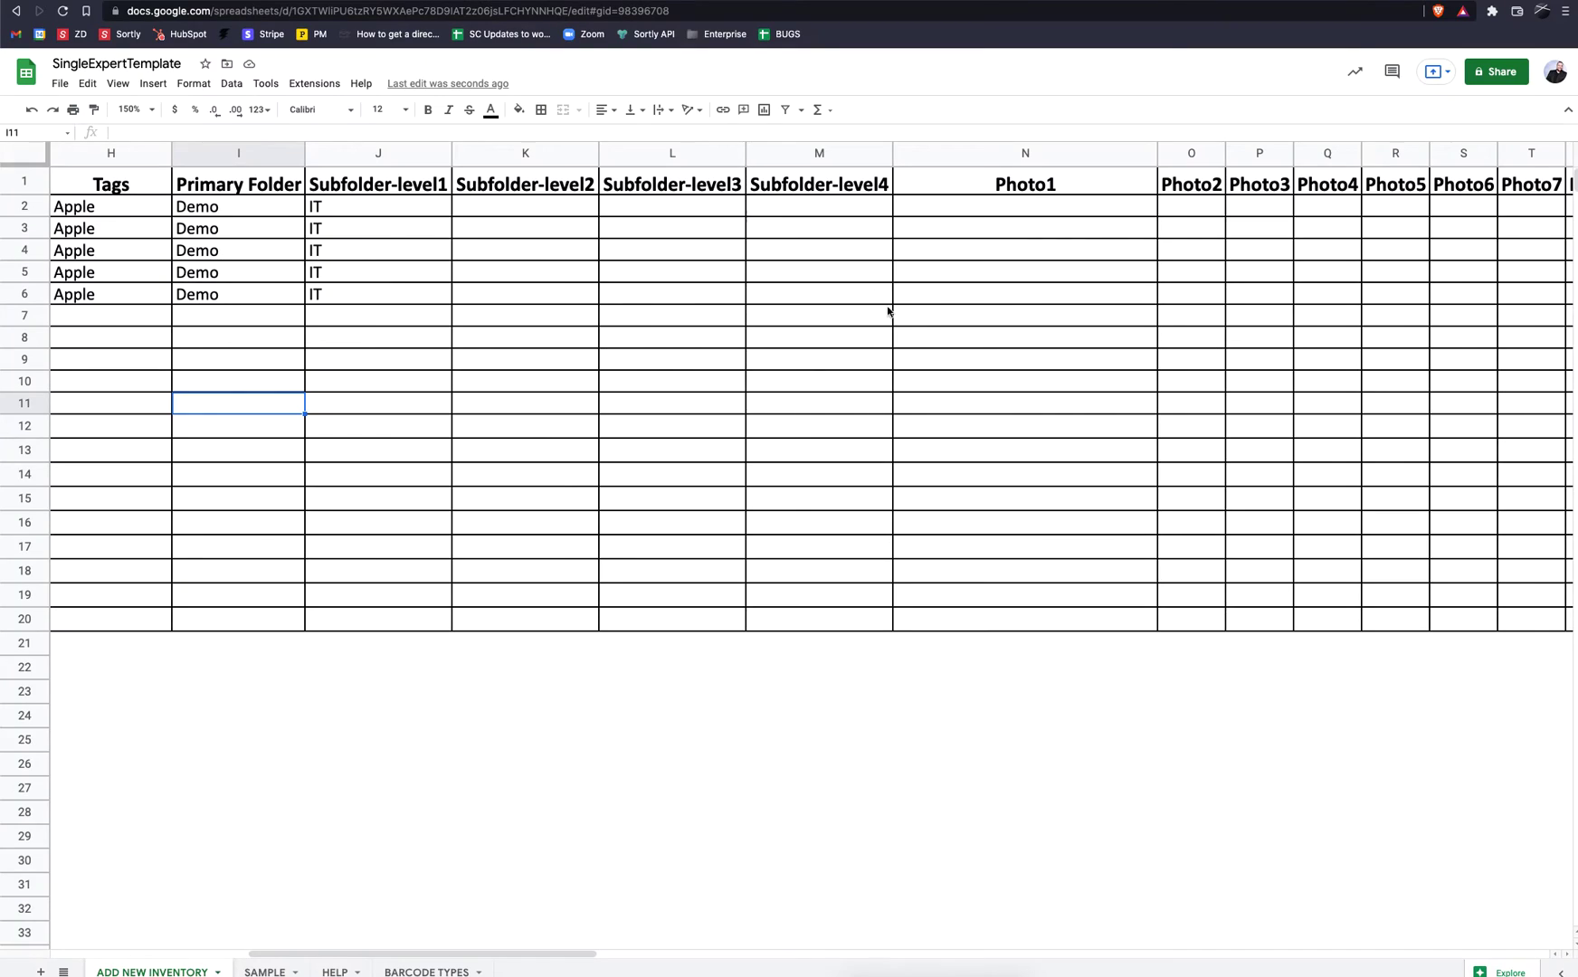
{"action": "left_click", "coordinate": [962, 211]}
{"action": "type", "text": "https://cdn.pixabay.com/photo/2020/10/21/18/07/laptop-5673901_960_720.jpg"}
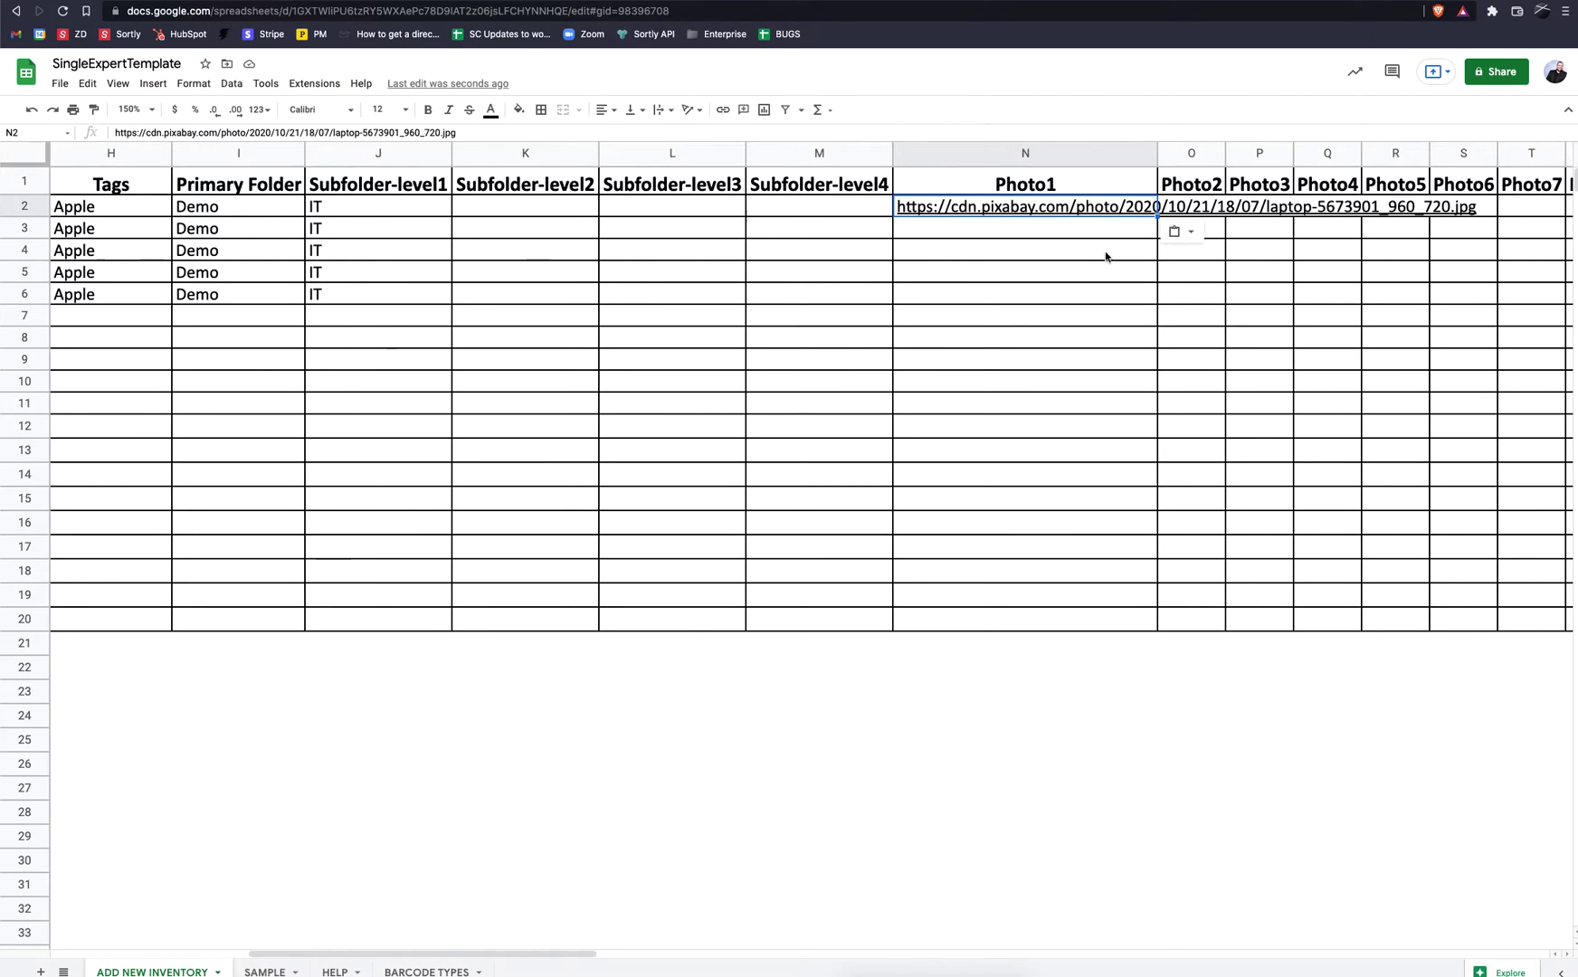
Step: Widen the Barcode/QR1-Data column on the ADD NEW INVENTORY sheet by about half
{"action": "scroll", "coordinate": [1109, 257], "scroll_direction": "right", "scroll_amount": 6}
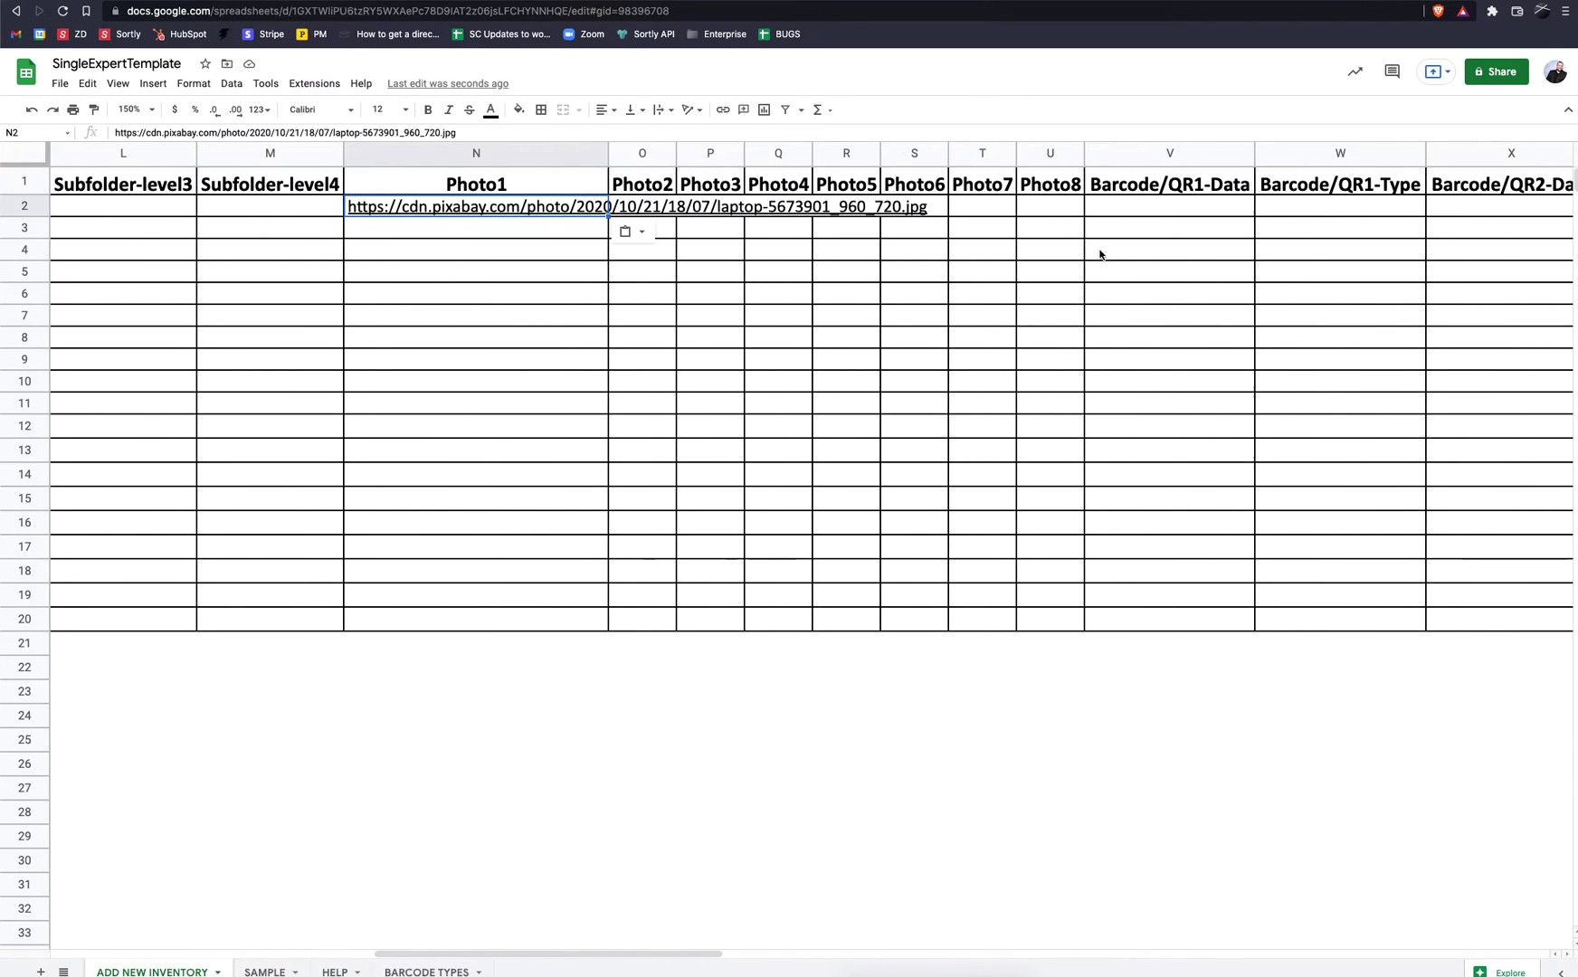
{"action": "scroll", "coordinate": [1104, 256], "scroll_direction": "right", "scroll_amount": 1}
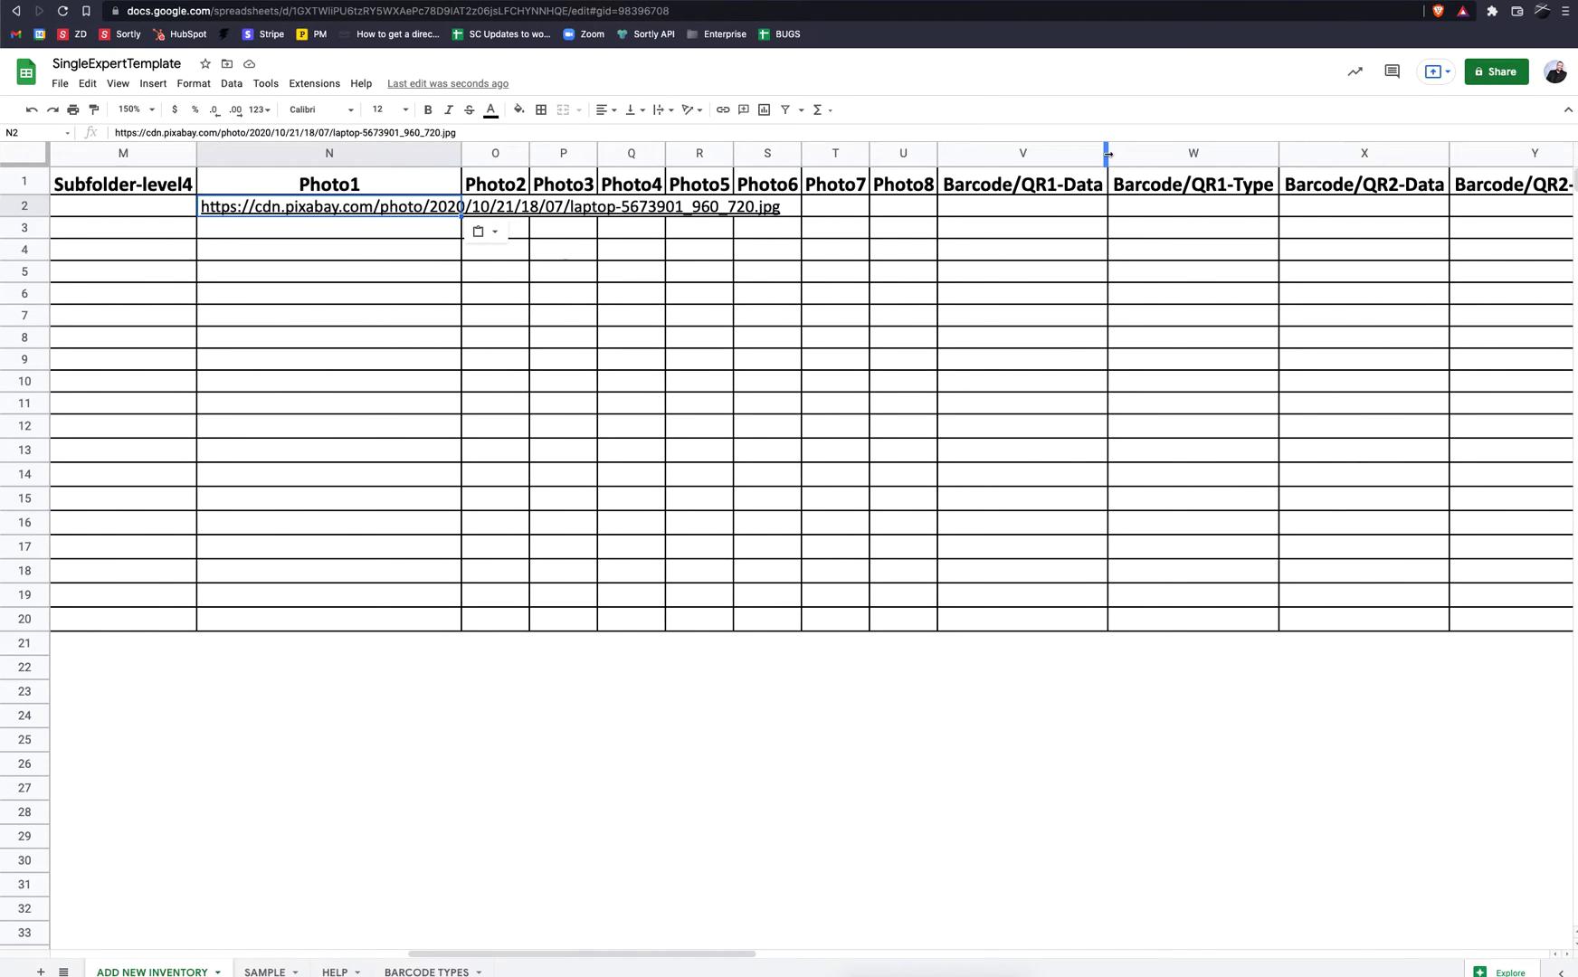
{"action": "left_click_drag", "start_coordinate": [1107, 154], "coordinate": [1188, 153]}
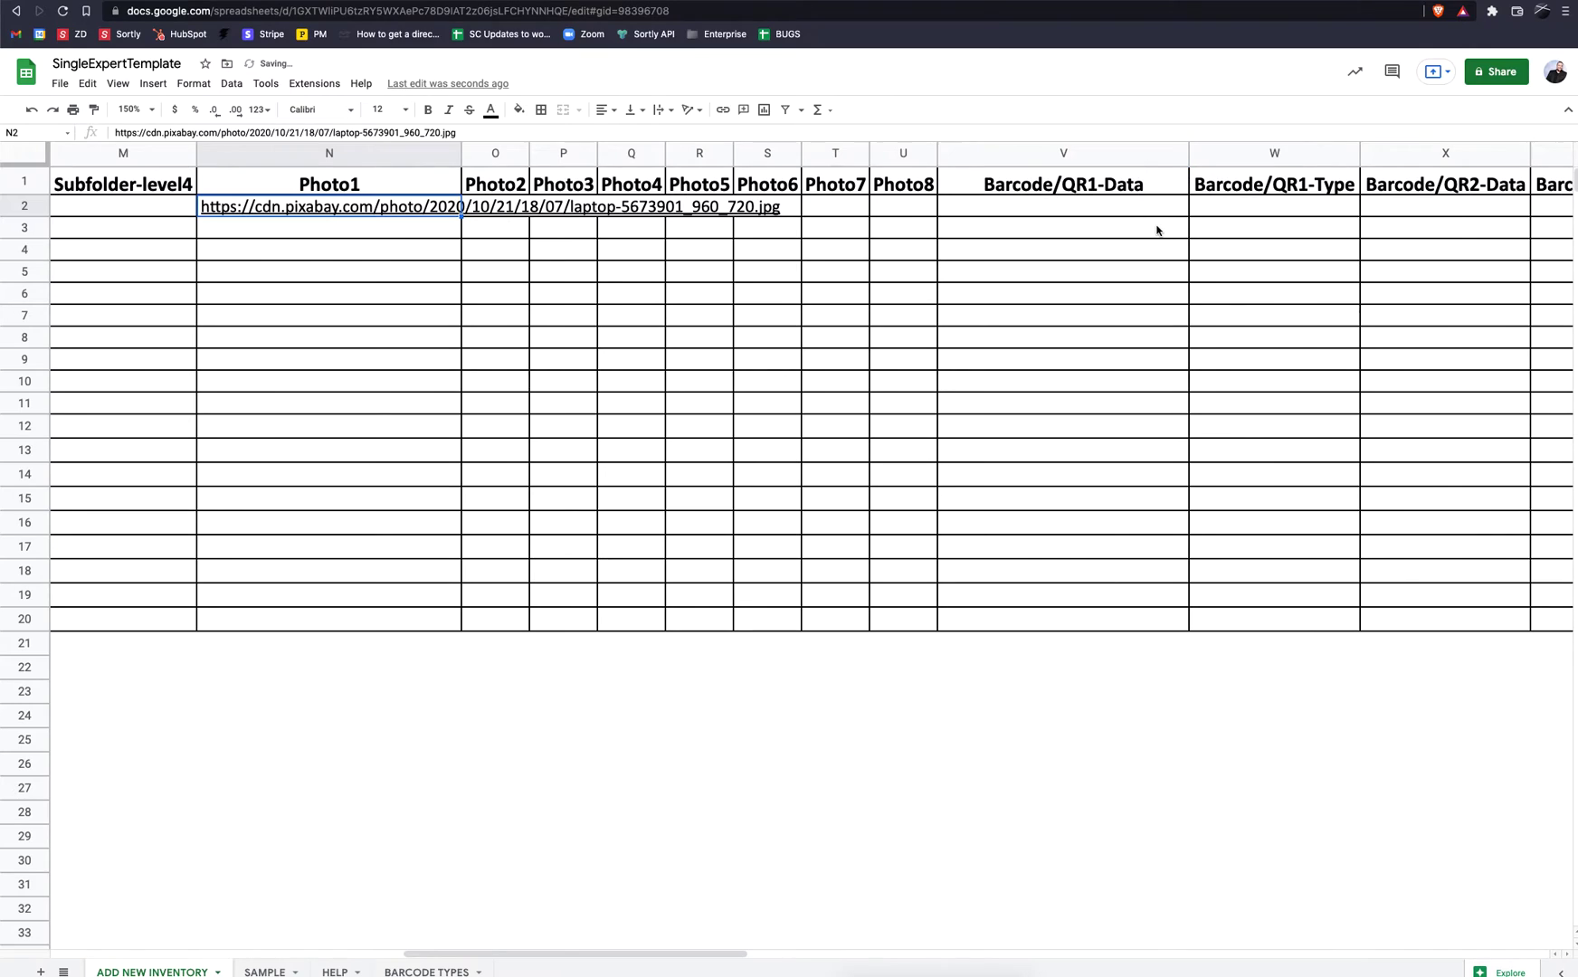
Step: Check the barcode data and type examples on the SAMPLE sheet, widening its Barcode/QR1-Data column, and return to the ADD NEW INVENTORY sheet
{"action": "left_click", "coordinate": [256, 972]}
{"action": "scroll", "coordinate": [939, 501], "scroll_direction": "right", "scroll_amount": 15}
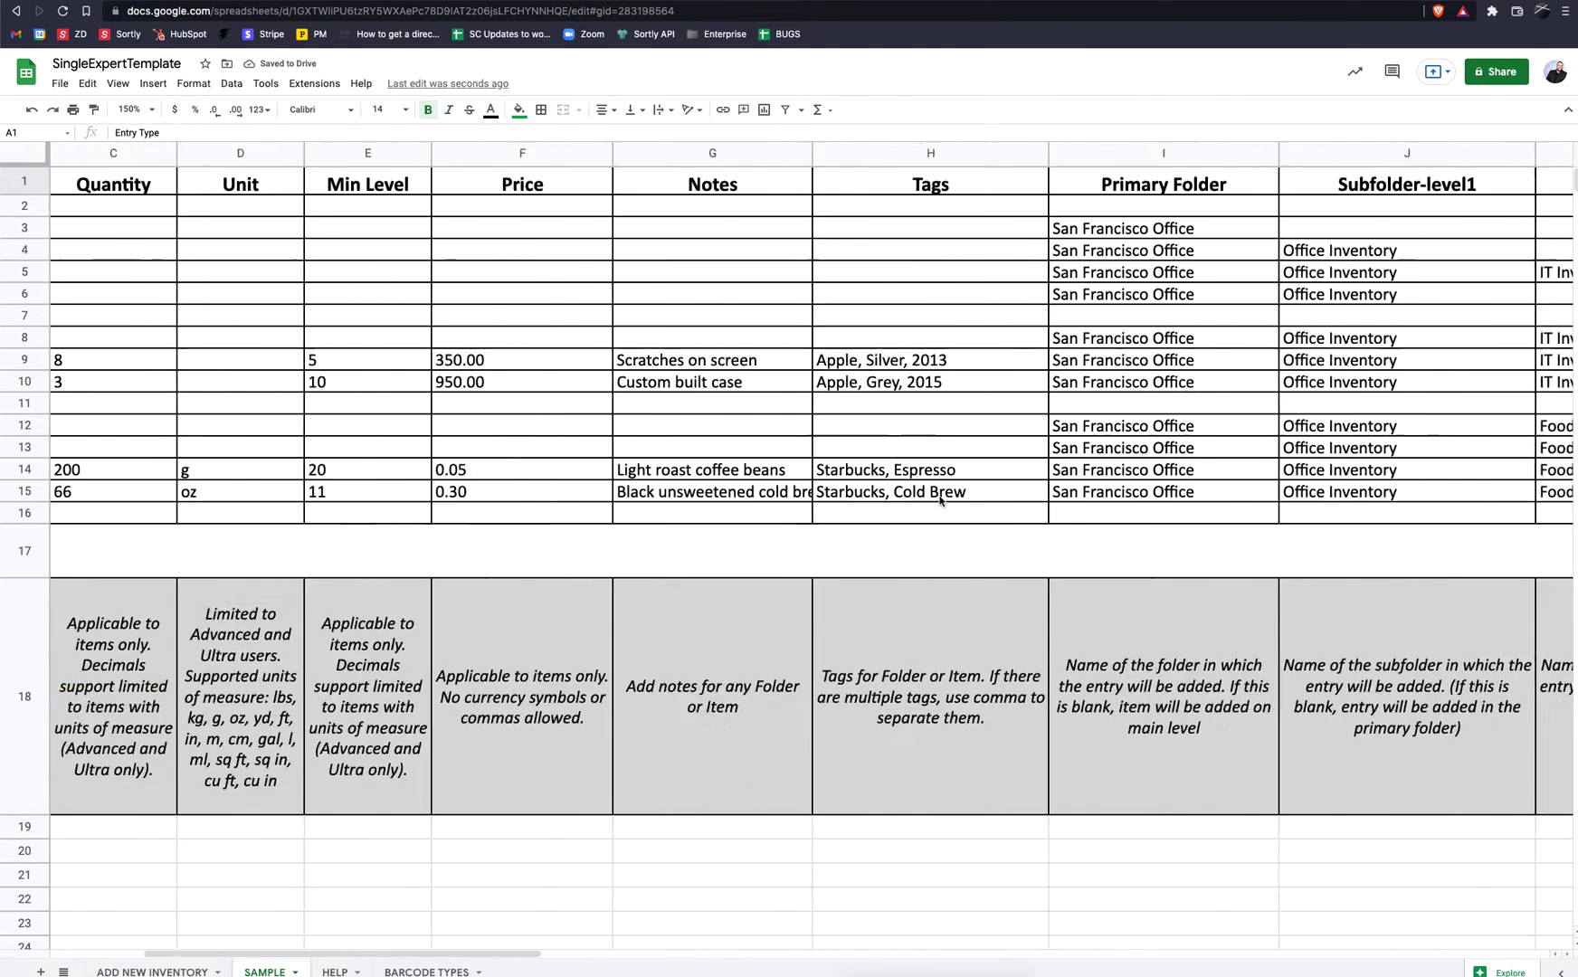
{"action": "scroll", "coordinate": [940, 500], "scroll_direction": "right", "scroll_amount": 4}
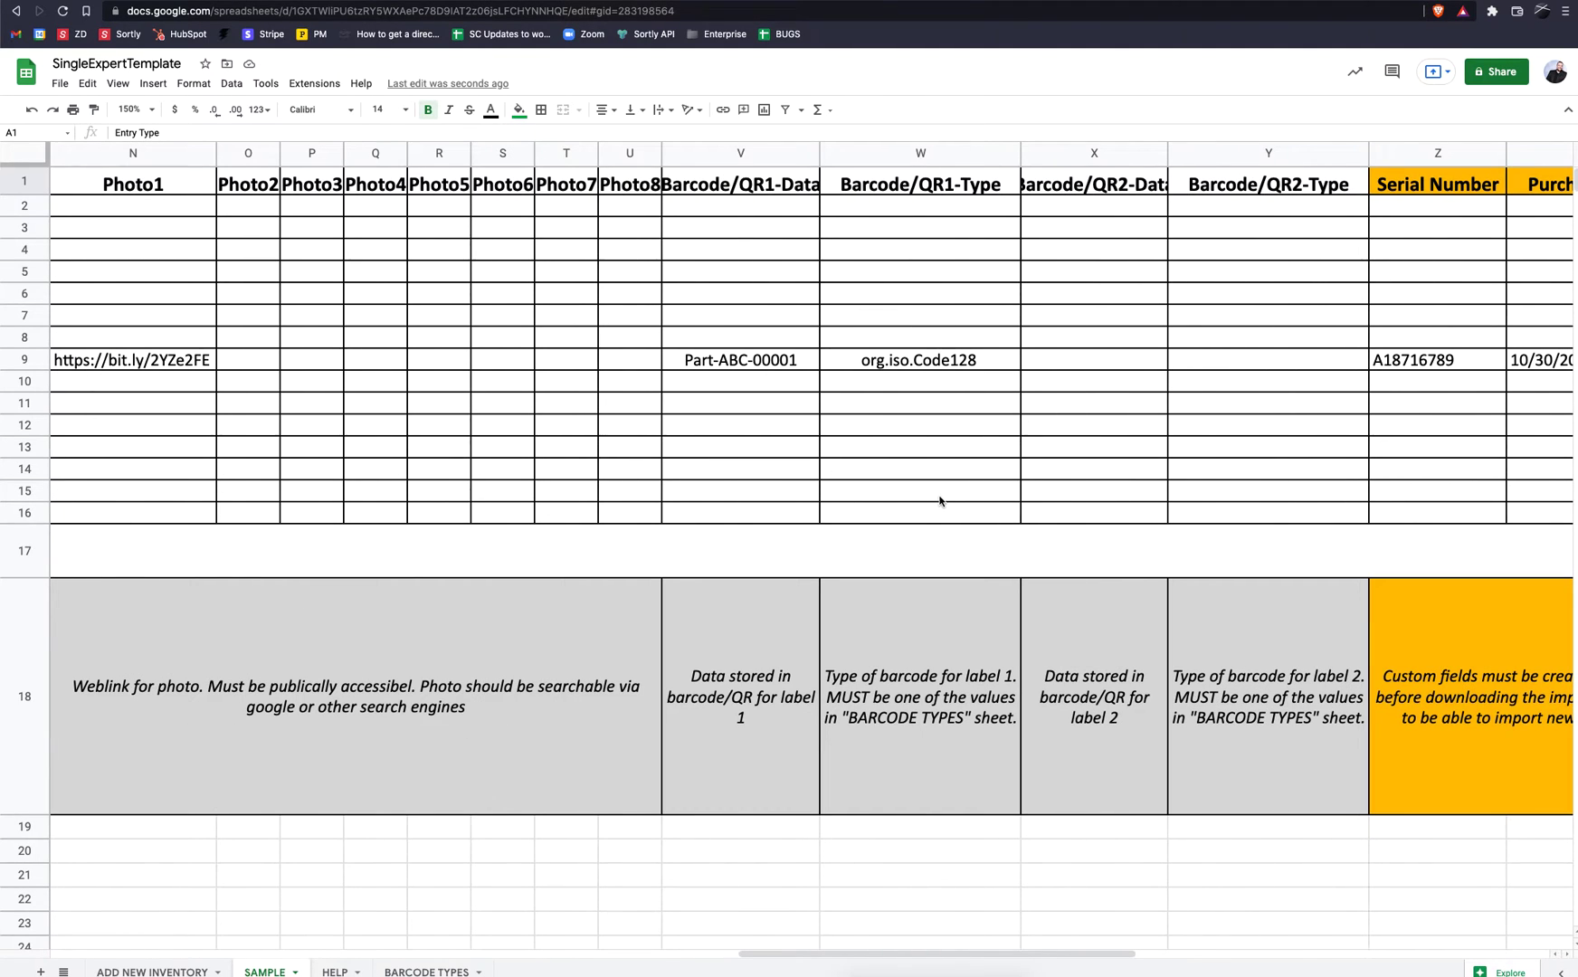
{"action": "left_click_drag", "start_coordinate": [820, 154], "coordinate": [886, 158]}
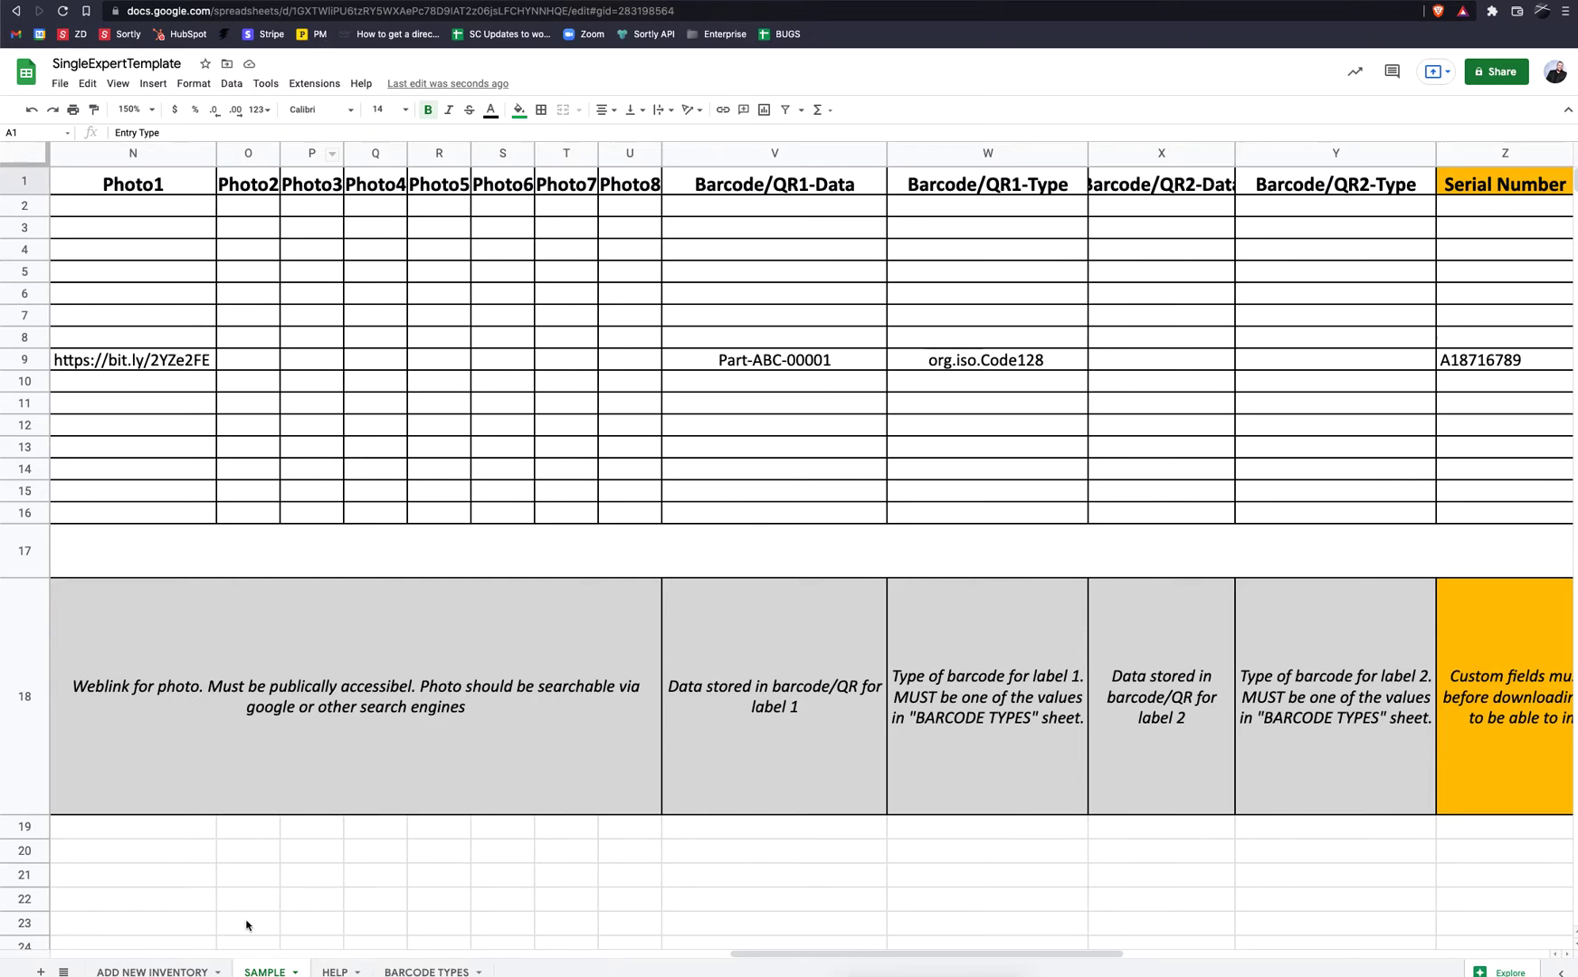
{"action": "left_click", "coordinate": [150, 971]}
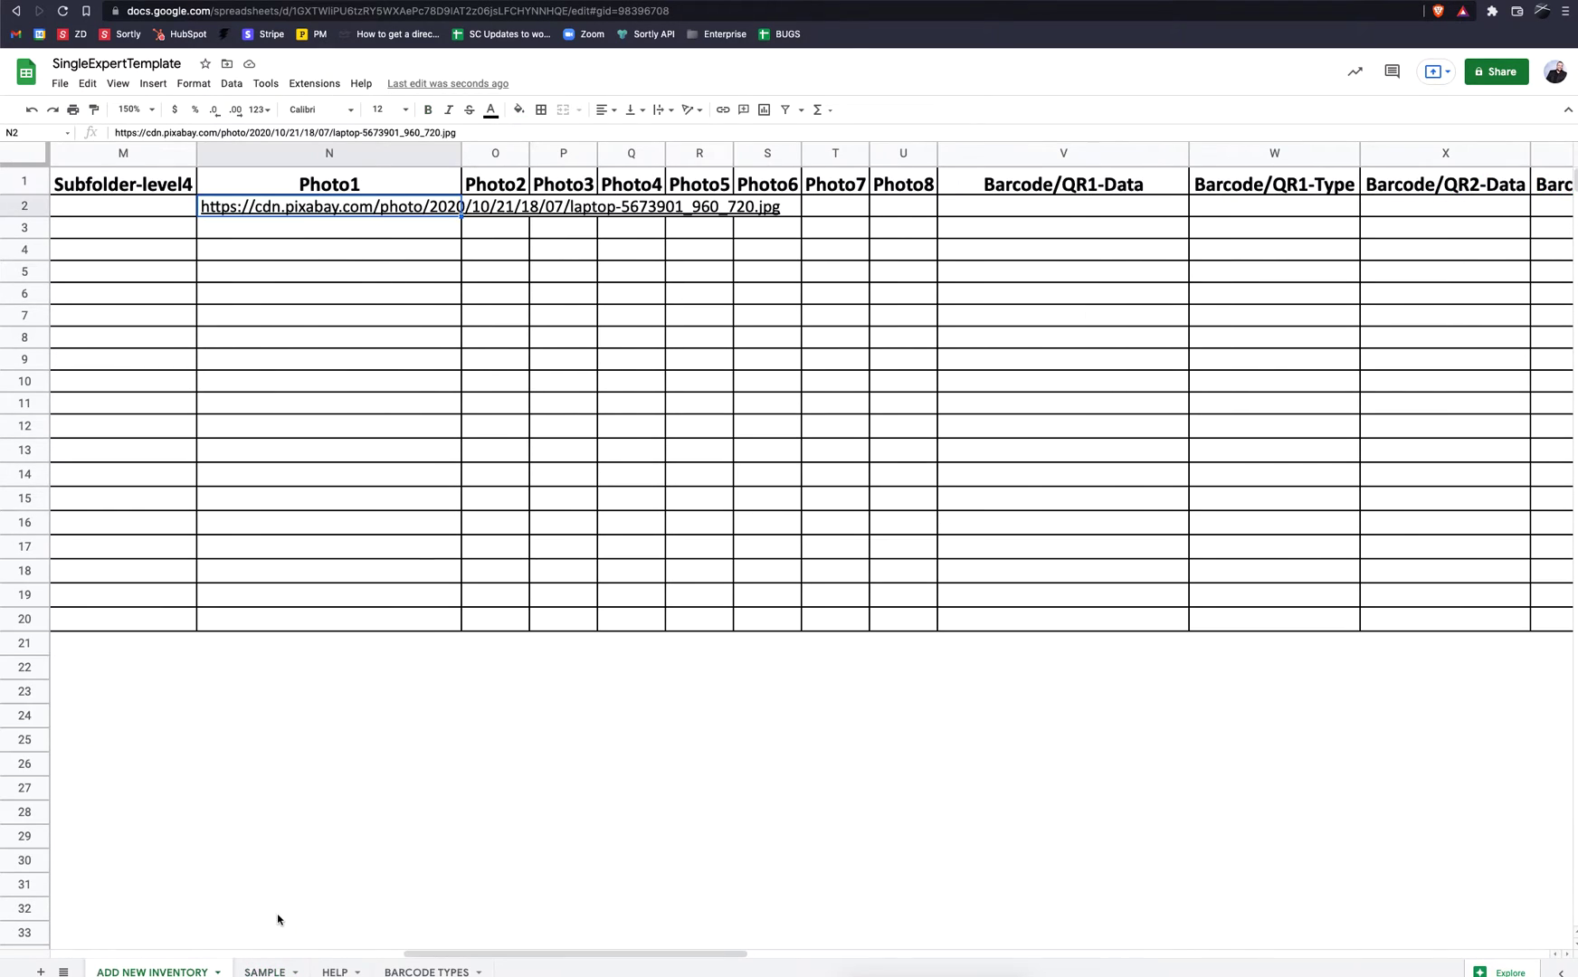
Step: Enter 123456789 as the Barcode/QR1-Data for row 2 on the ADD NEW INVENTORY sheet
{"action": "left_click", "coordinate": [1024, 212]}
{"action": "type", "text": "12"}
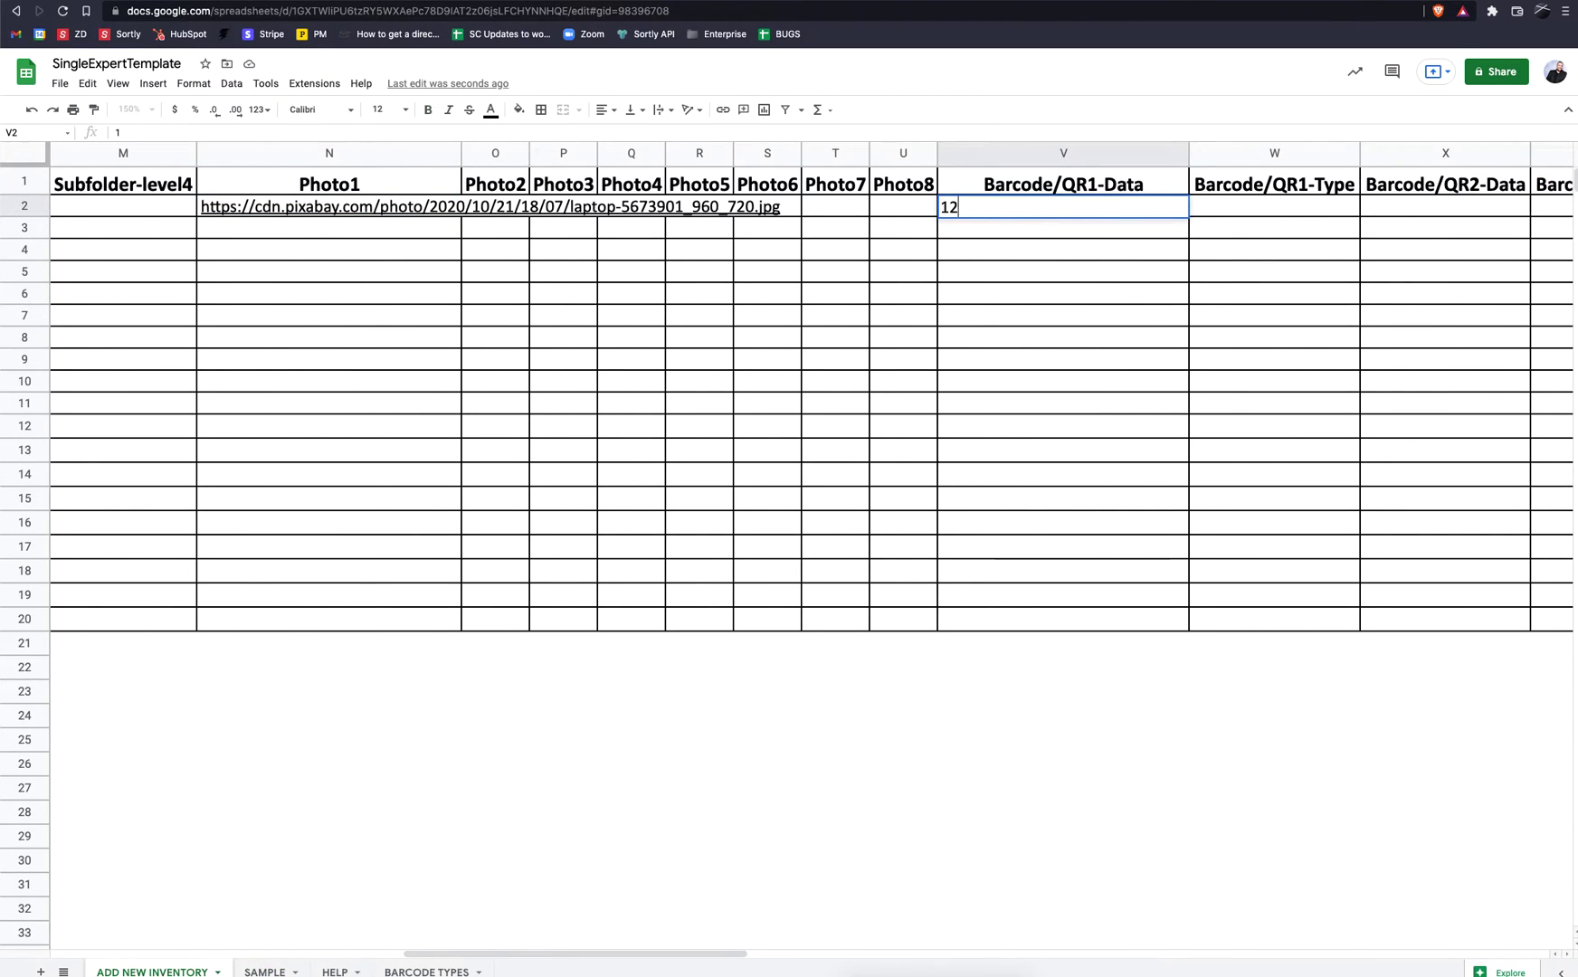
{"action": "type", "text": "3456789"}
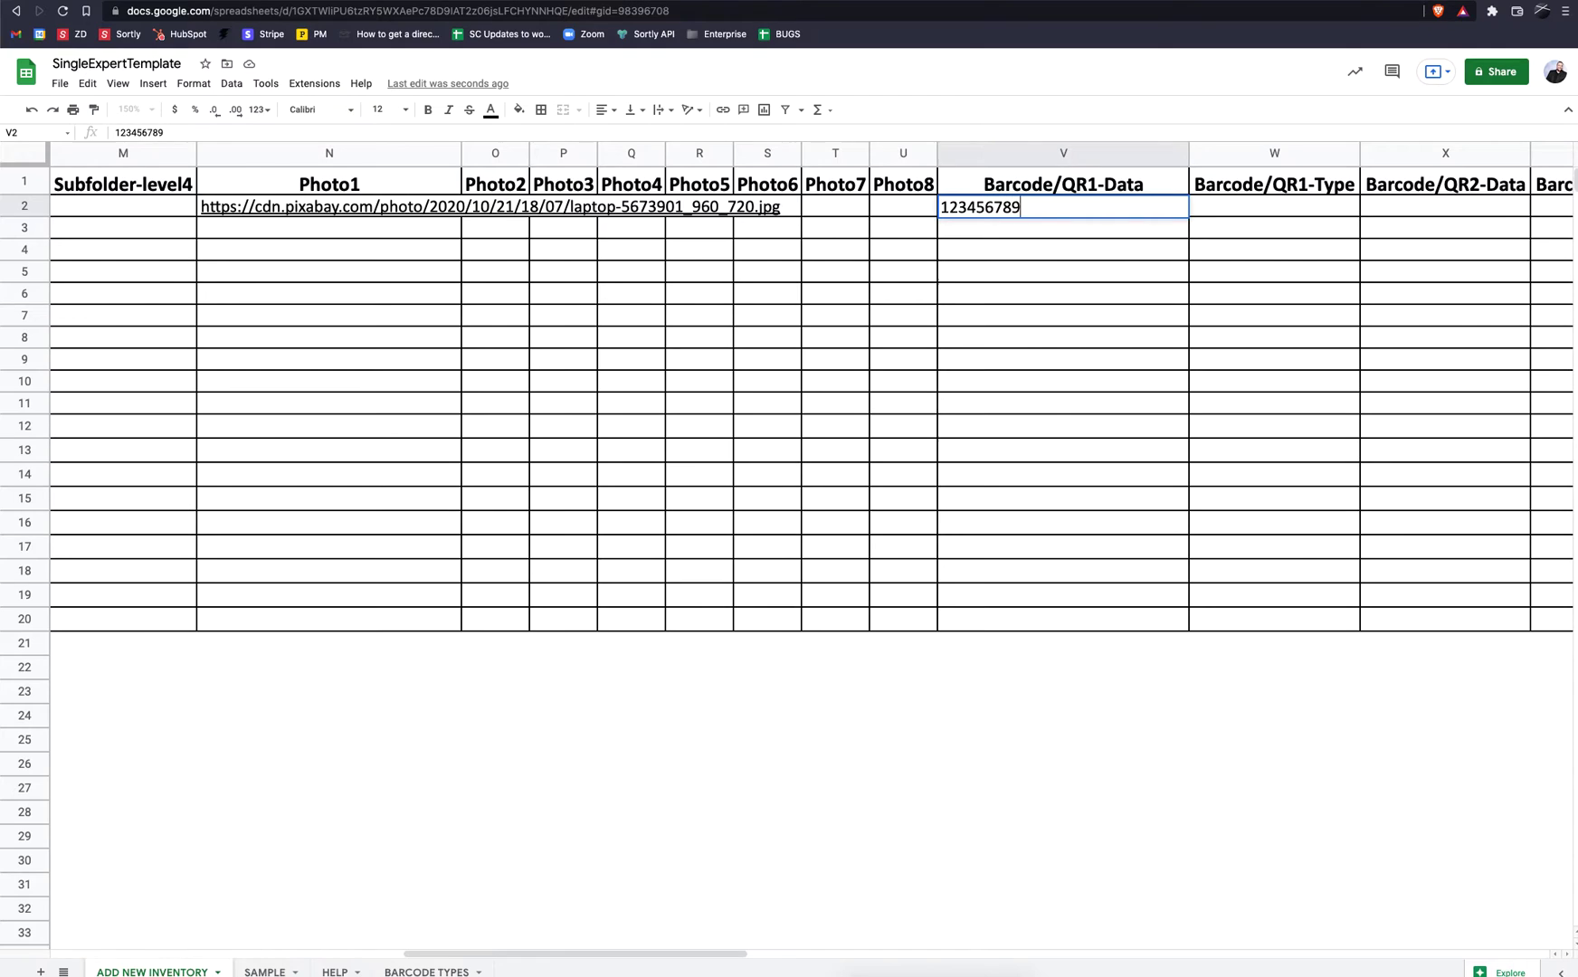
{"action": "left_click", "coordinate": [1111, 272]}
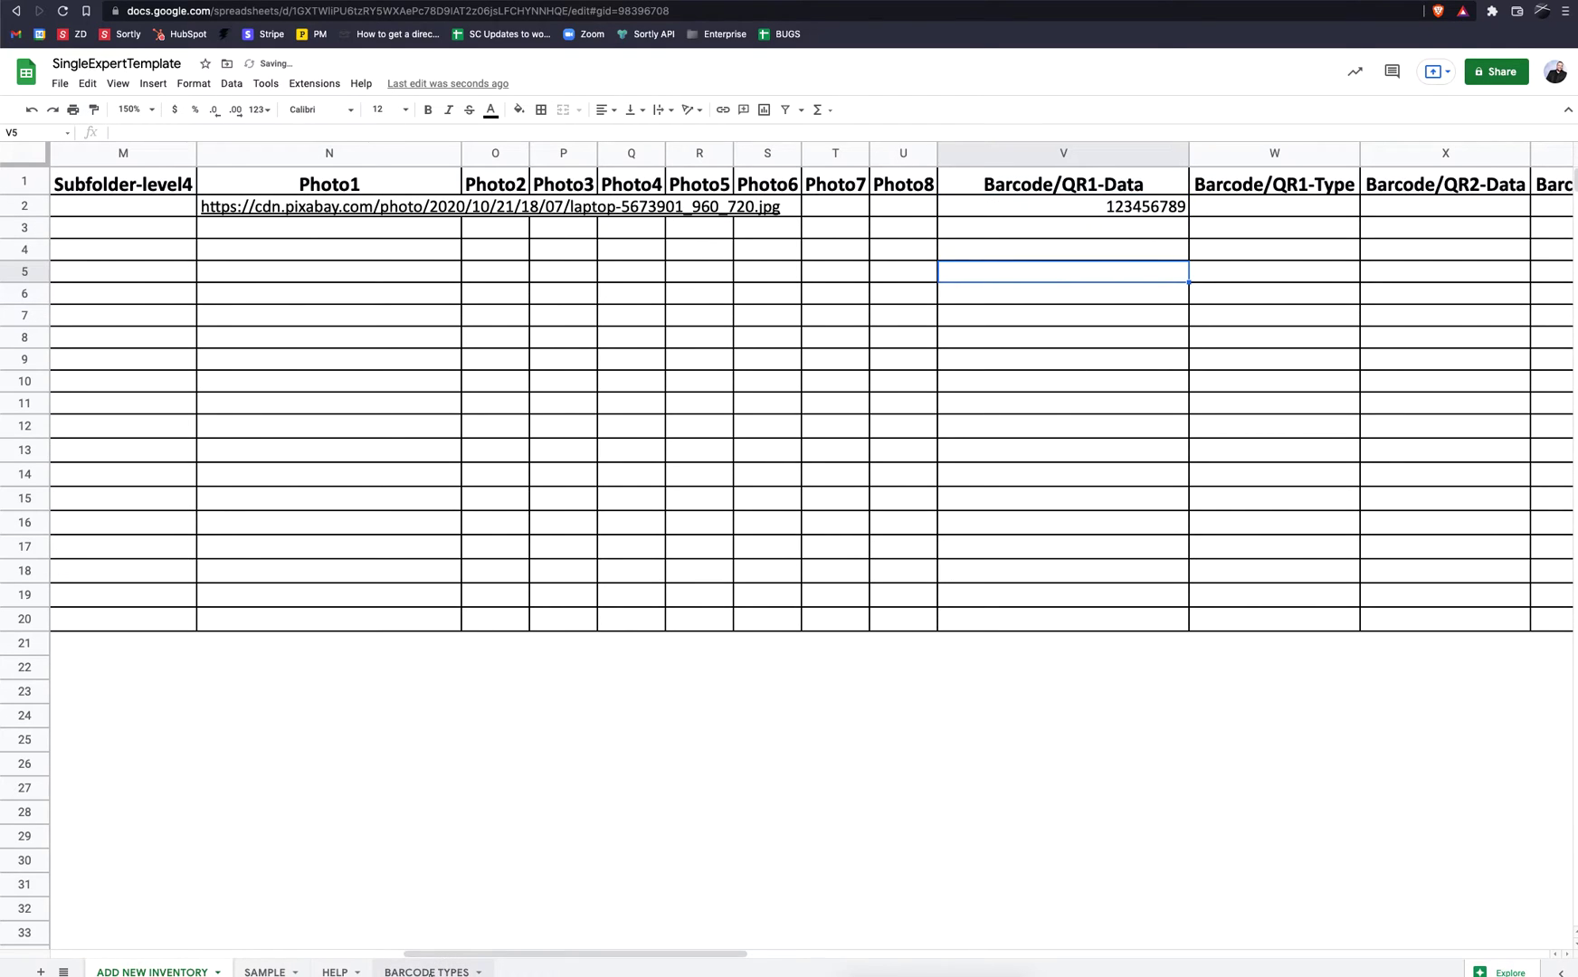
Step: Copy the org.iso.Code128 value from the BARCODE TYPES sheet into Barcode/QR1-Type for row 2 on the ADD NEW INVENTORY sheet
{"action": "left_click", "coordinate": [429, 972]}
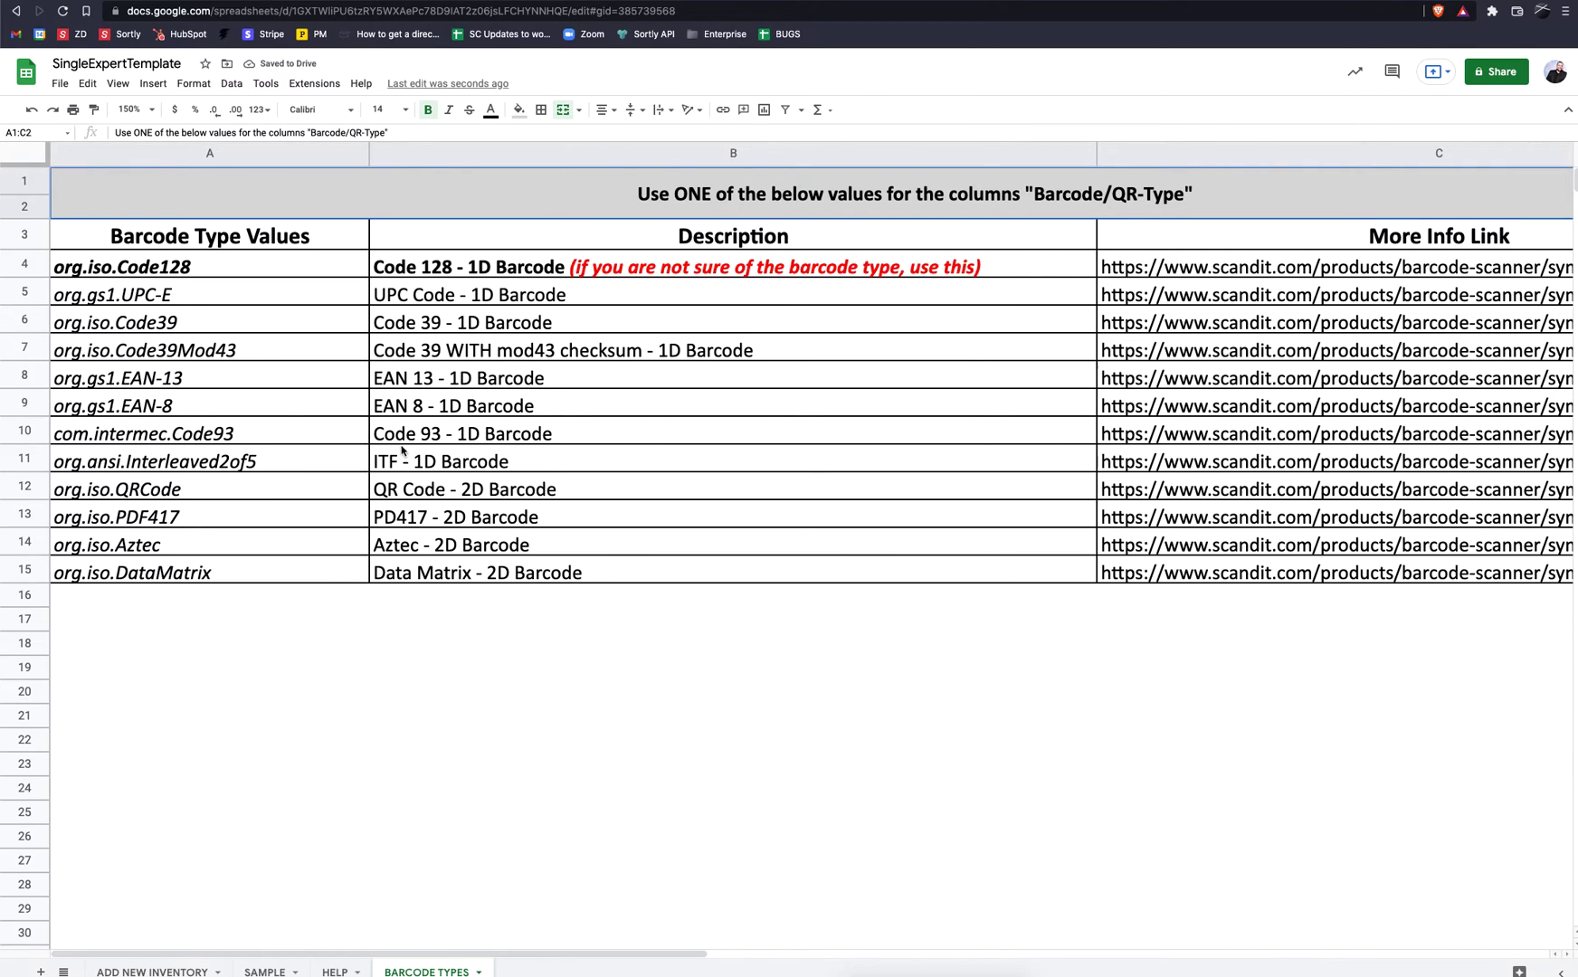
{"action": "left_click", "coordinate": [174, 300]}
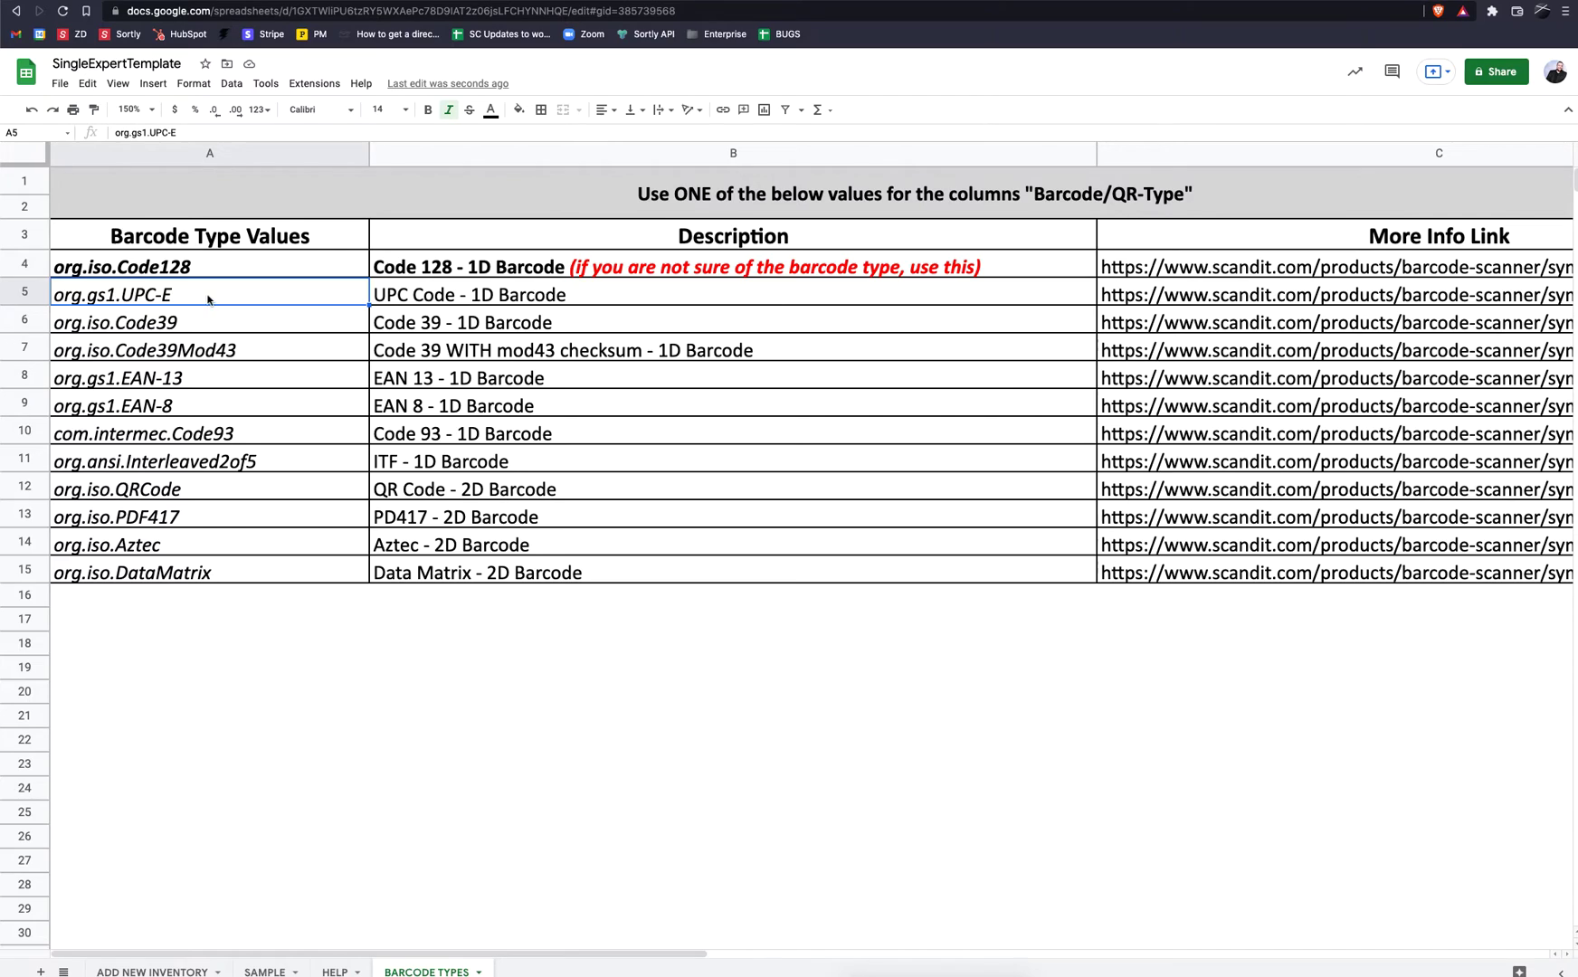
{"action": "left_click", "coordinate": [213, 273]}
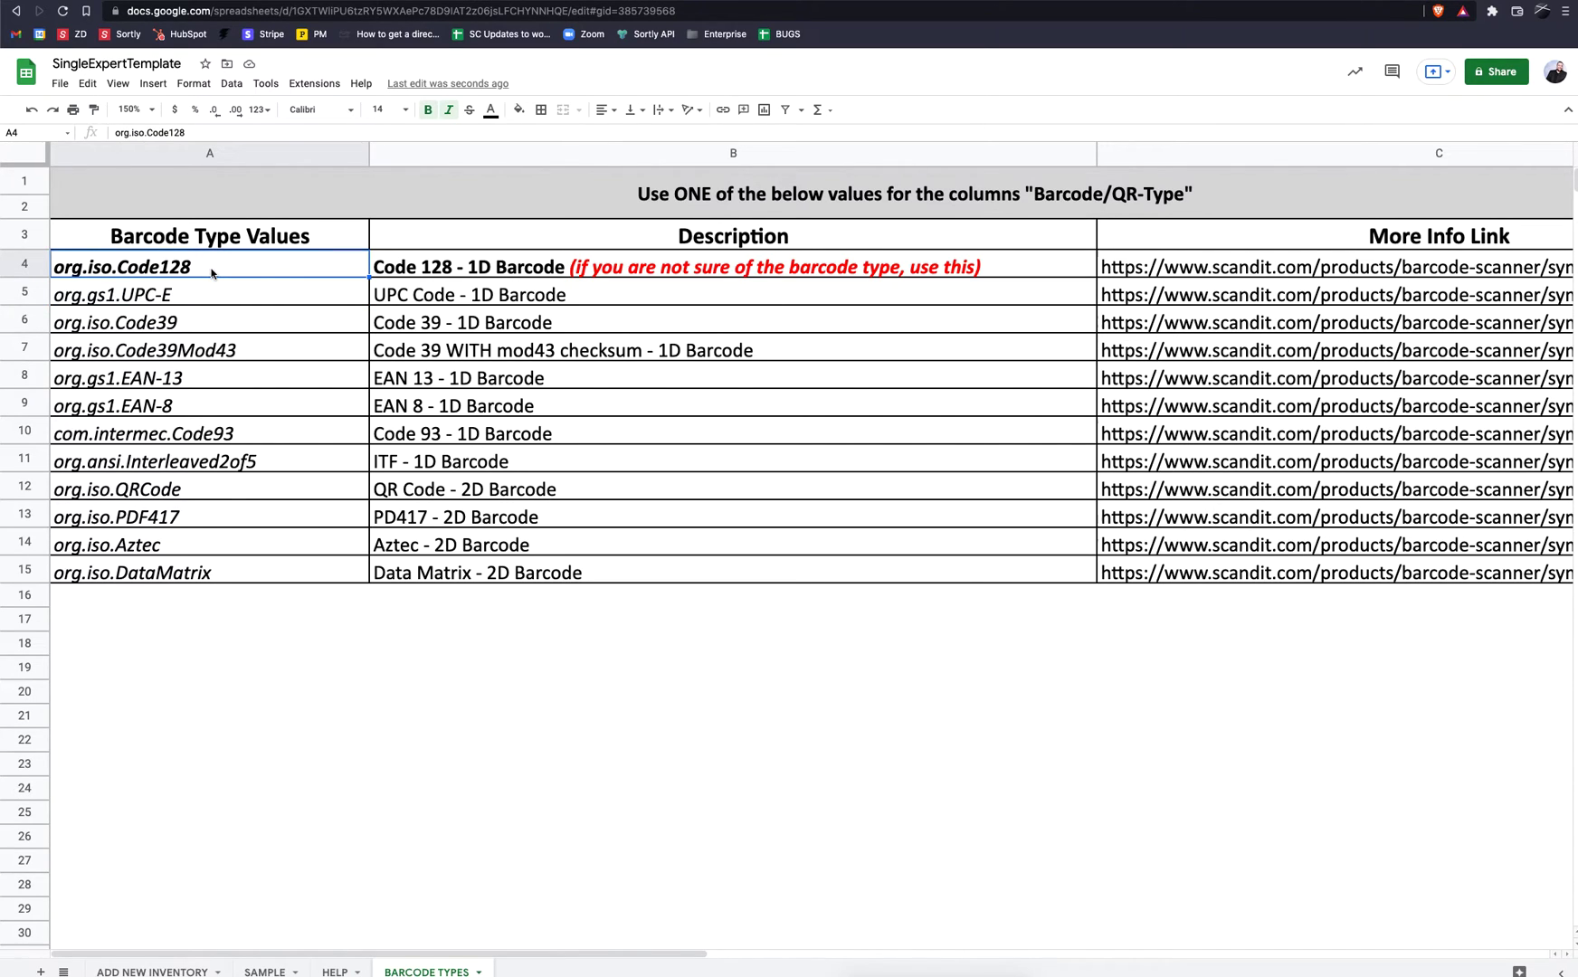
{"action": "key", "text": "super+c"}
{"action": "left_click", "coordinate": [168, 970]}
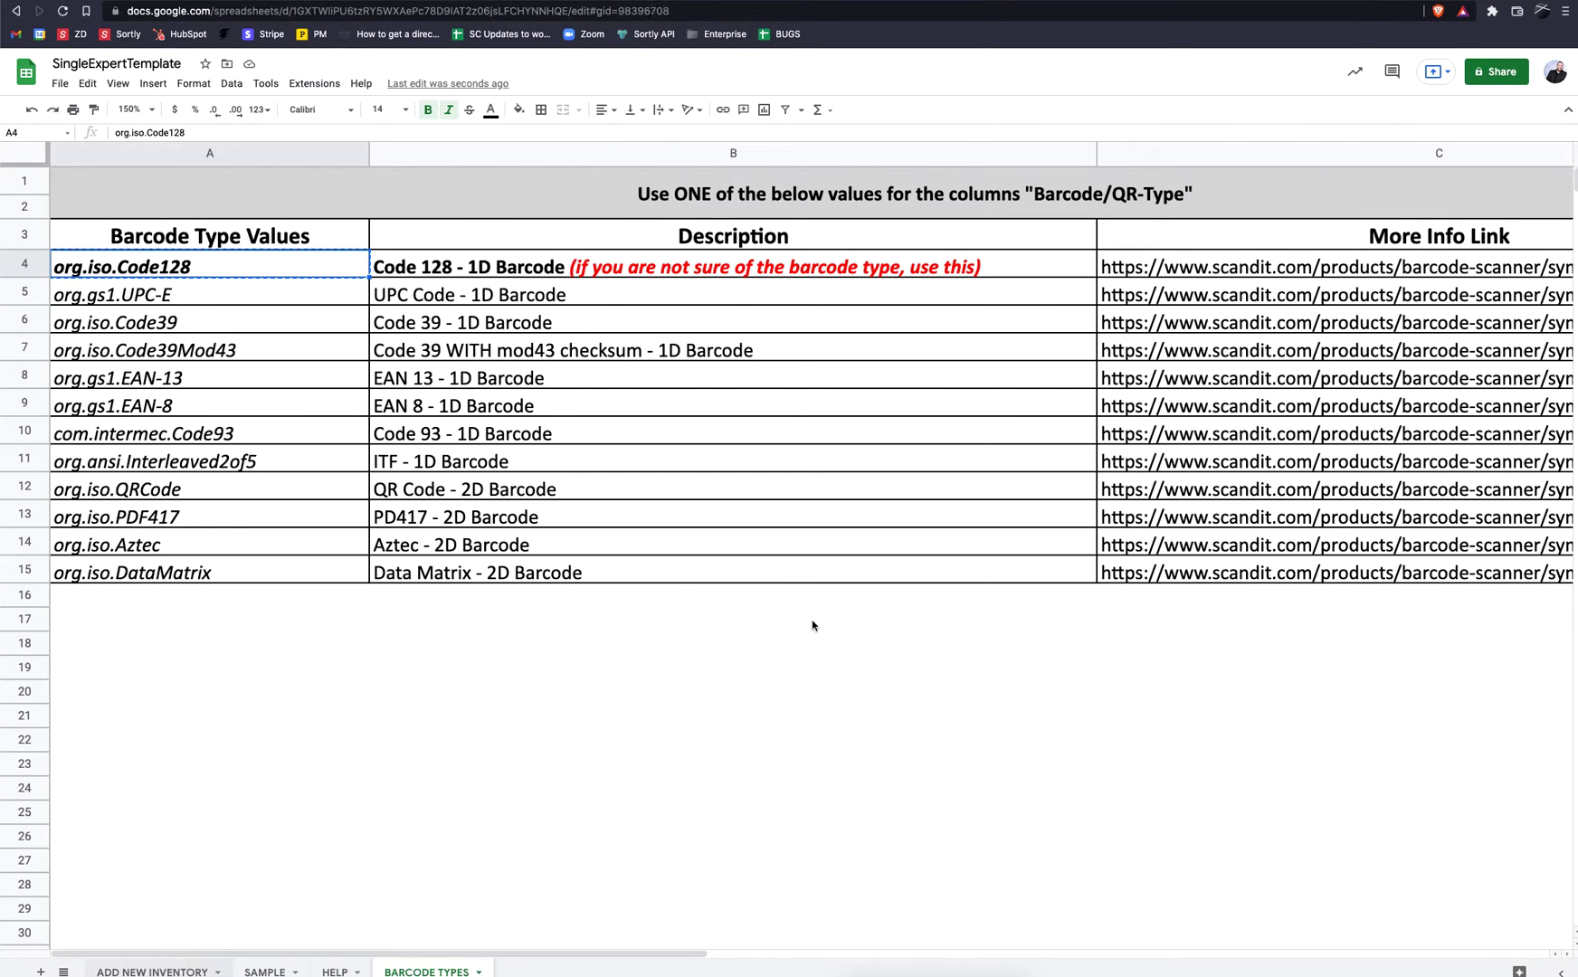
{"action": "left_click", "coordinate": [1252, 208]}
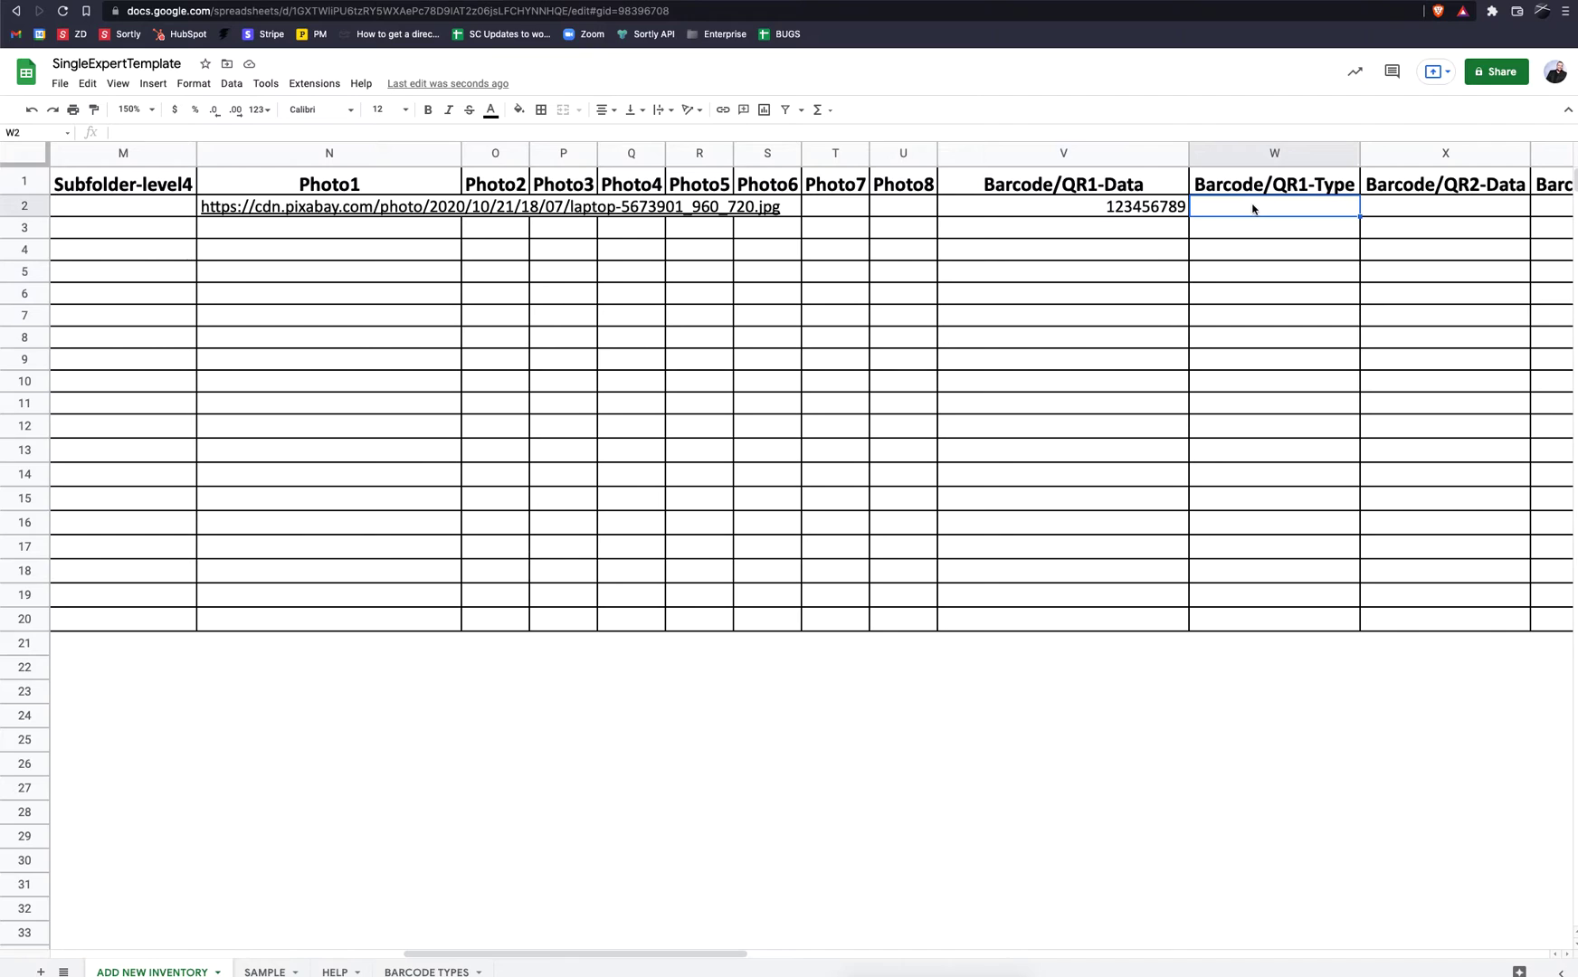
{"action": "key", "text": "super+v"}
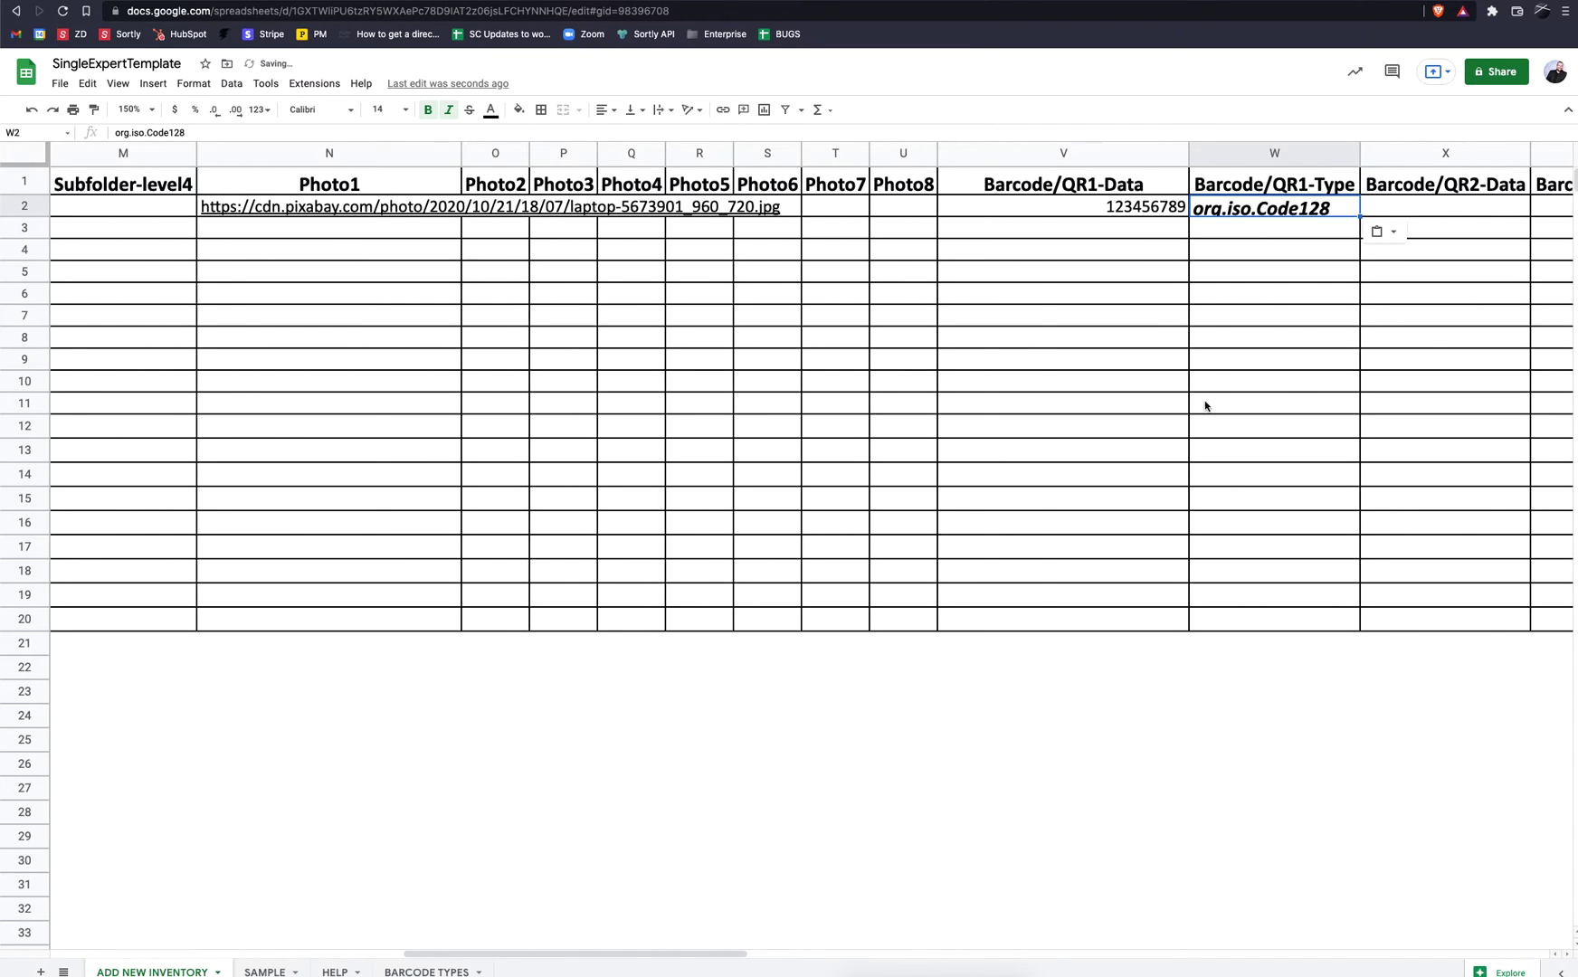
Step: Set the Product Condition custom field to New for row 2
{"action": "scroll", "coordinate": [1204, 406], "scroll_direction": "right", "scroll_amount": 2}
{"action": "scroll", "coordinate": [1204, 406], "scroll_direction": "right", "scroll_amount": 2}
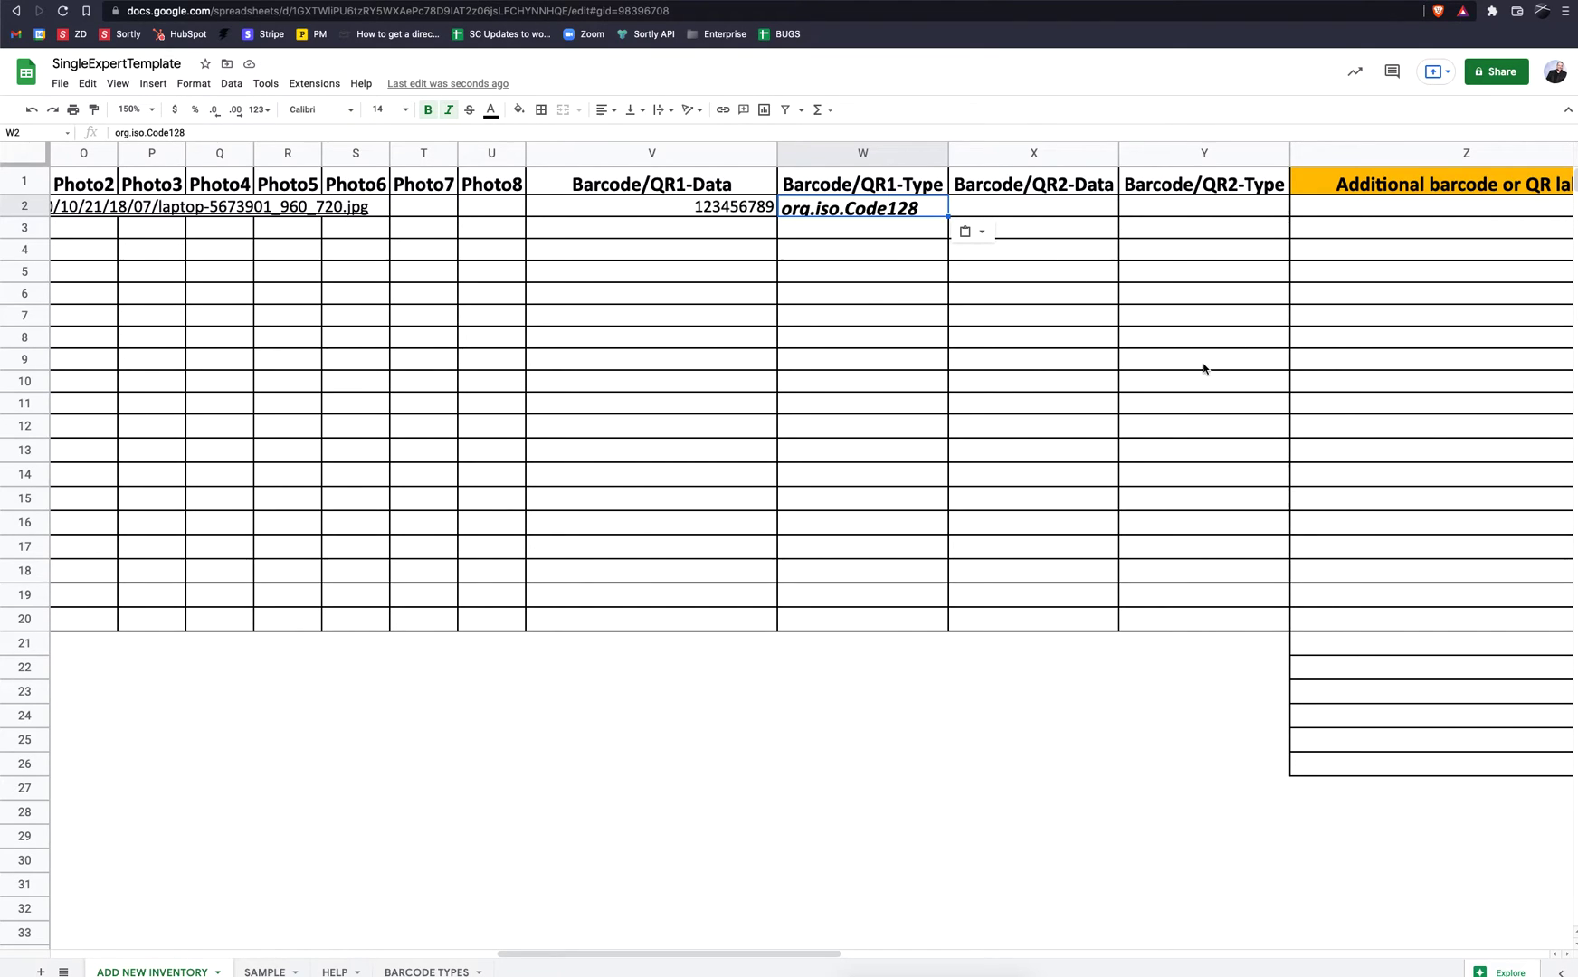
{"action": "scroll", "coordinate": [1203, 370], "scroll_direction": "right", "scroll_amount": 2}
{"action": "scroll", "coordinate": [1203, 369], "scroll_direction": "right", "scroll_amount": 3}
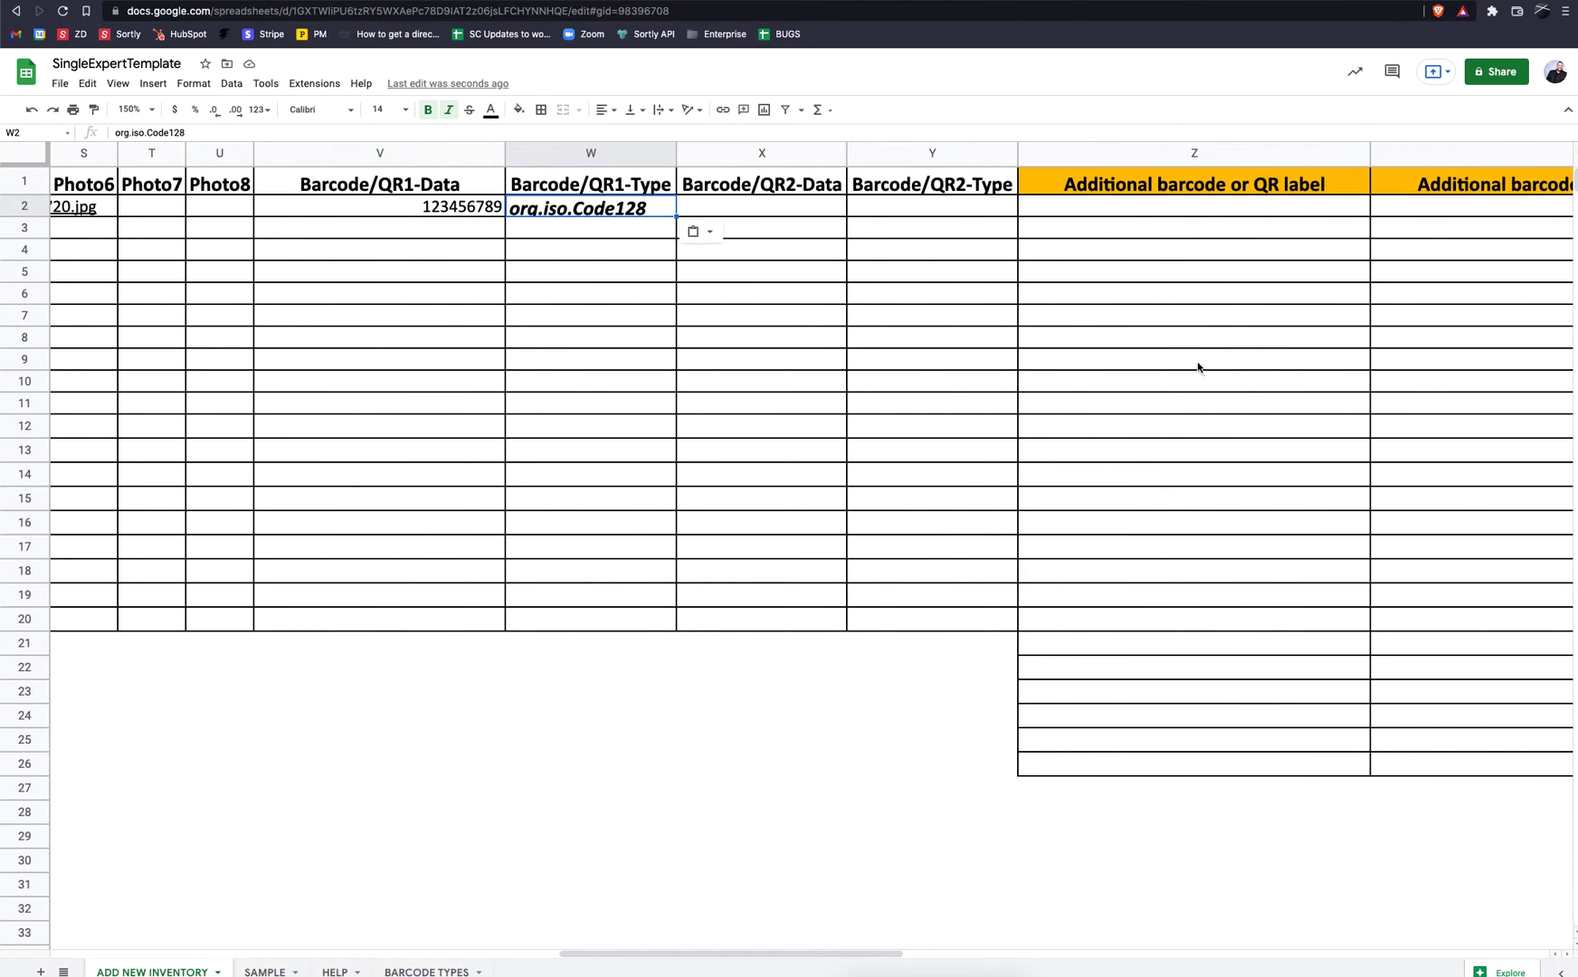
{"action": "scroll", "coordinate": [1192, 237], "scroll_direction": "right", "scroll_amount": 3}
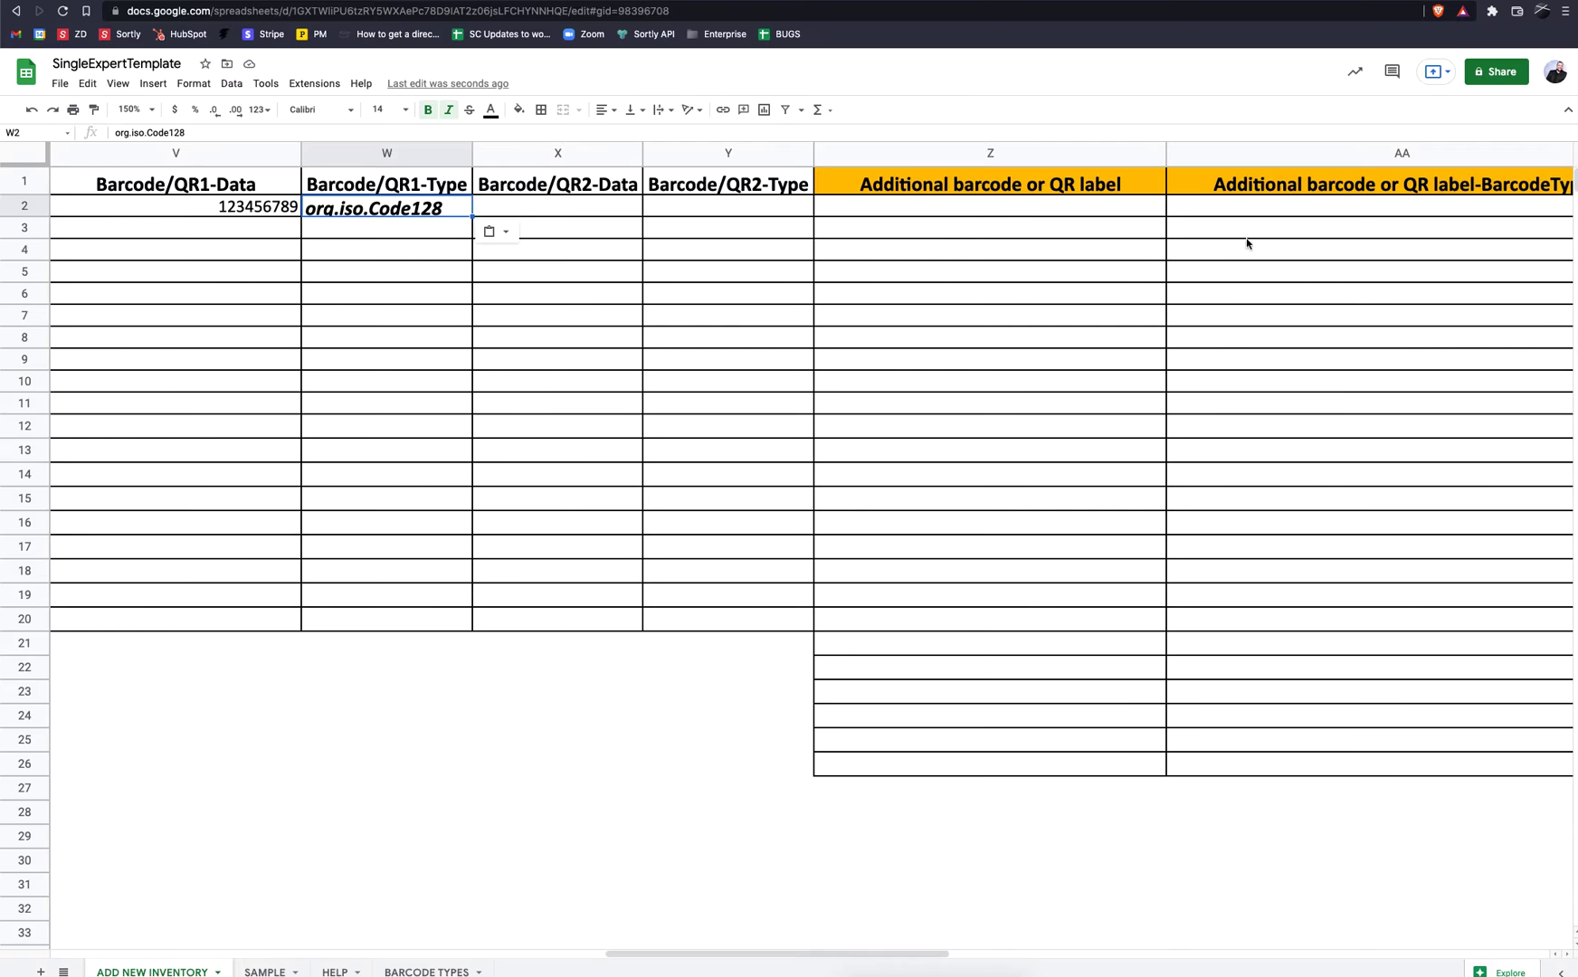
{"action": "scroll", "coordinate": [1131, 226], "scroll_direction": "right", "scroll_amount": 8}
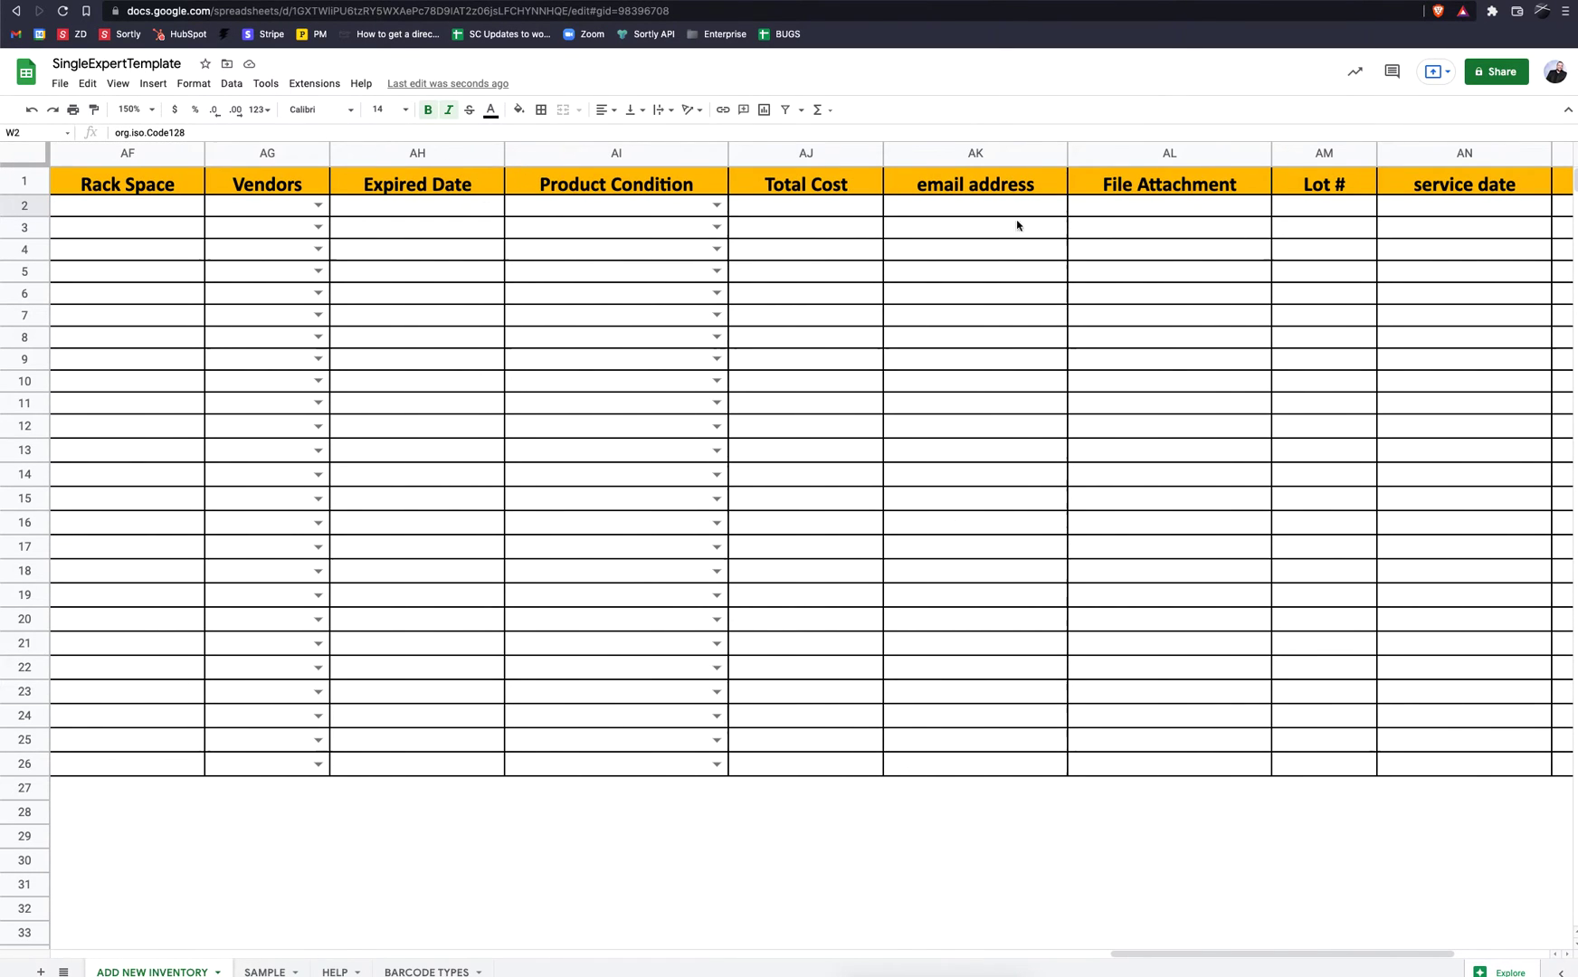
{"action": "left_click", "coordinate": [718, 208]}
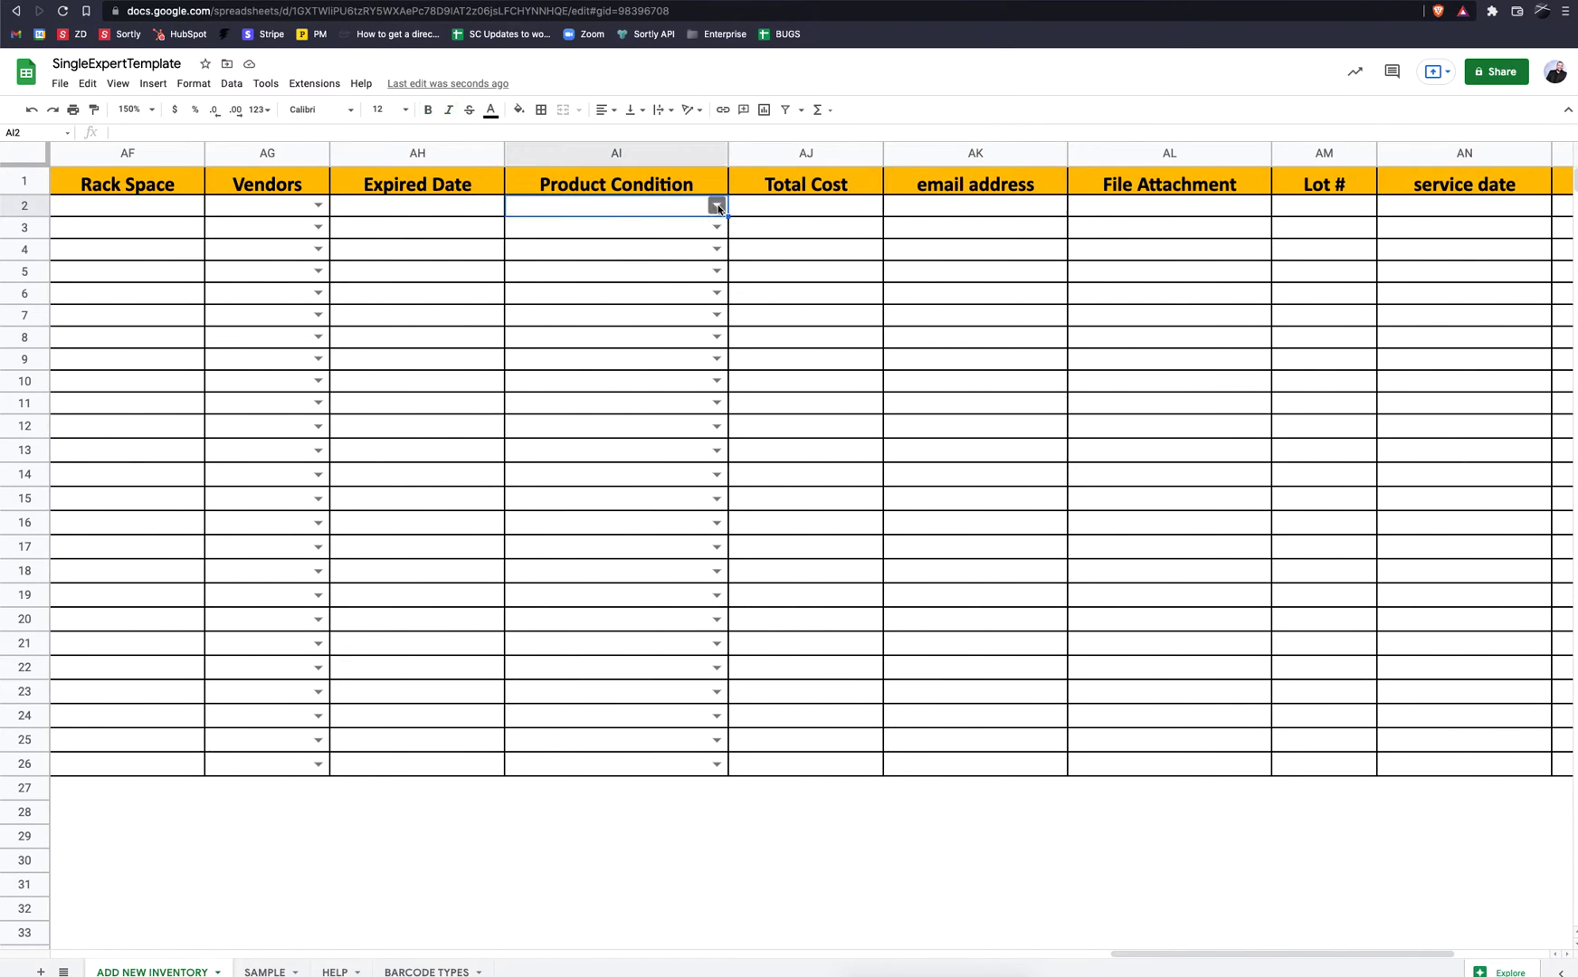
{"action": "left_click", "coordinate": [718, 207]}
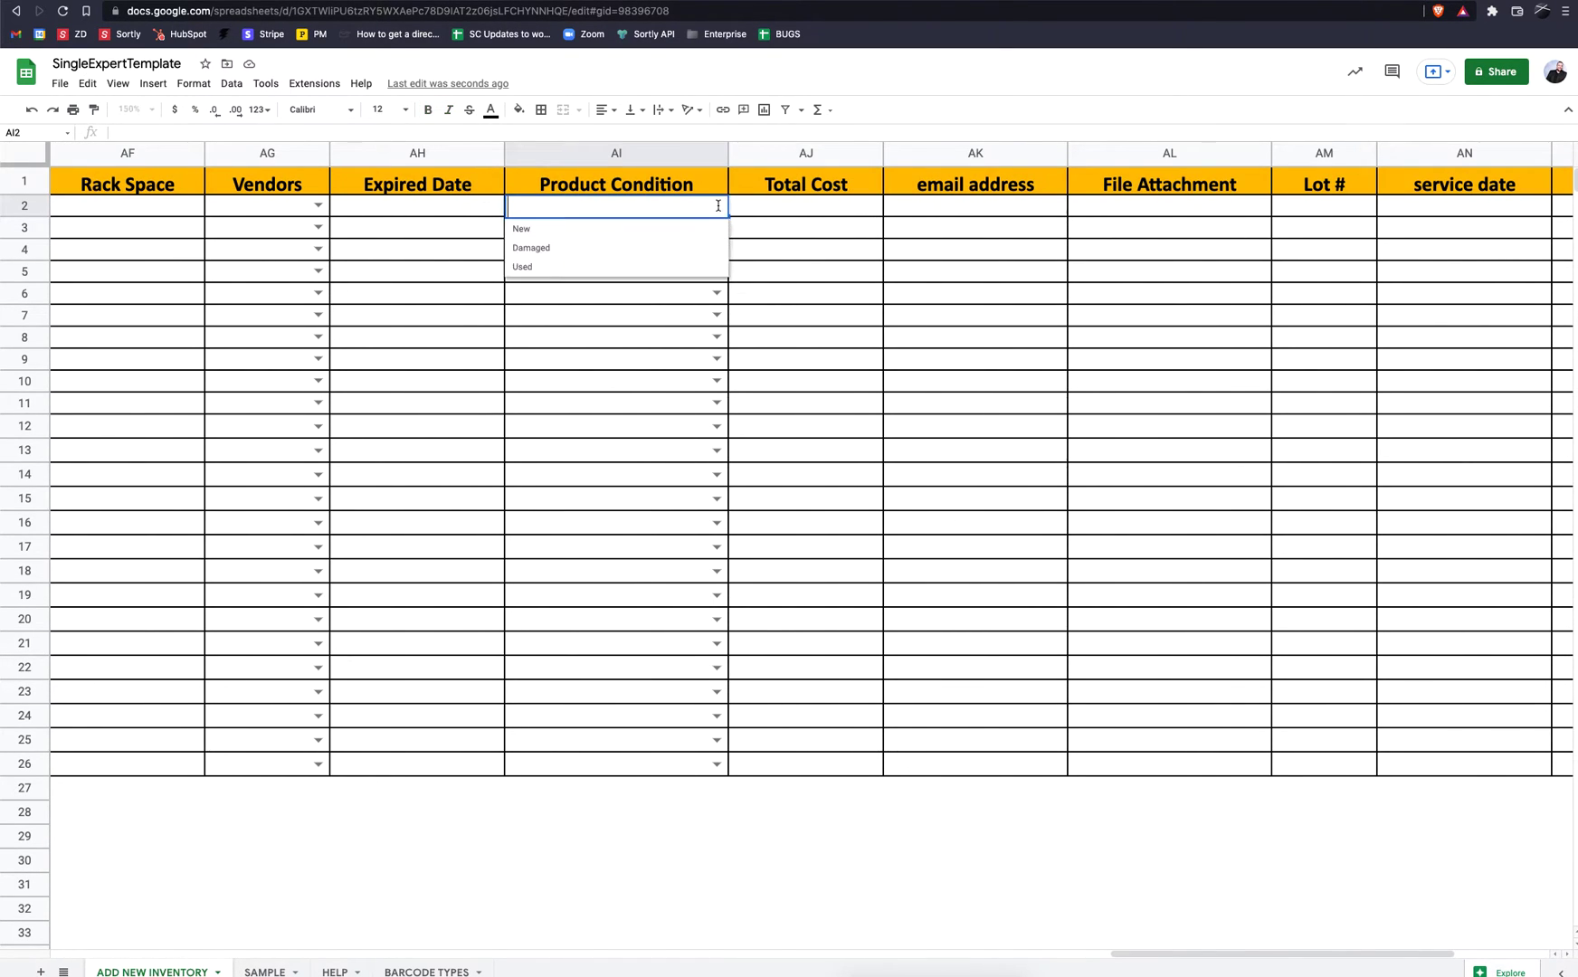
{"action": "left_click", "coordinate": [669, 235]}
Step: Set the Vendors custom field to APPLE for rows 2 to 6
{"action": "left_click", "coordinate": [318, 206]}
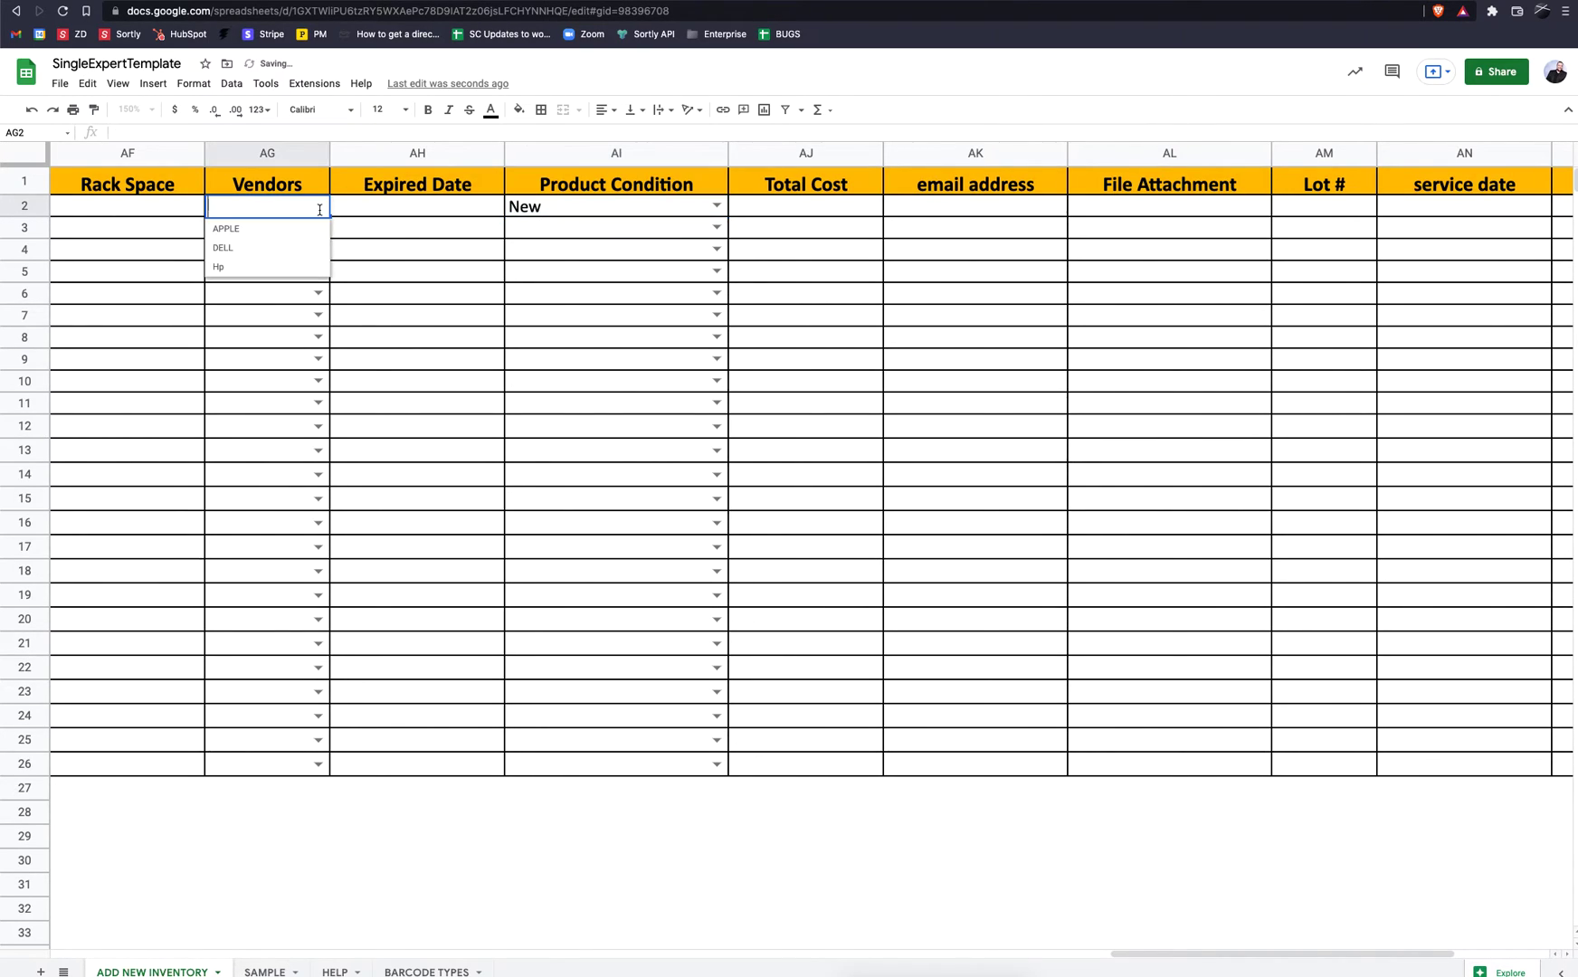
{"action": "left_click", "coordinate": [280, 230]}
{"action": "left_click", "coordinate": [319, 228]}
{"action": "left_click", "coordinate": [293, 251]}
{"action": "left_click", "coordinate": [319, 250]}
{"action": "left_click", "coordinate": [292, 274]}
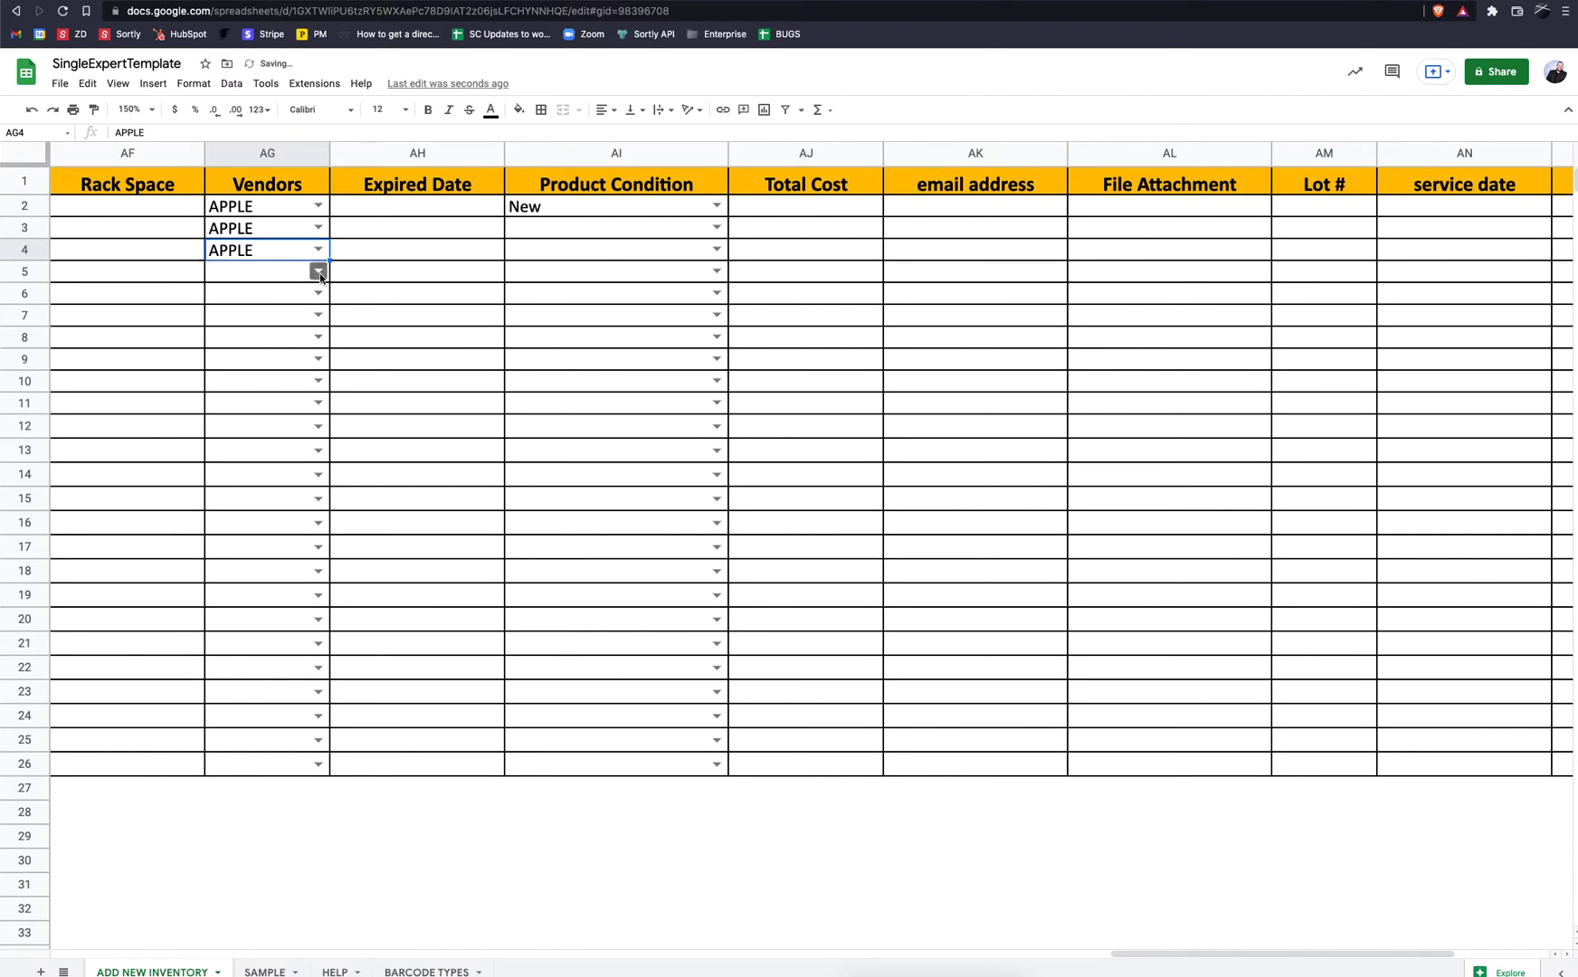
{"action": "left_click", "coordinate": [318, 271]}
{"action": "left_click", "coordinate": [291, 296]}
{"action": "left_click", "coordinate": [318, 293]}
{"action": "left_click", "coordinate": [288, 318]}
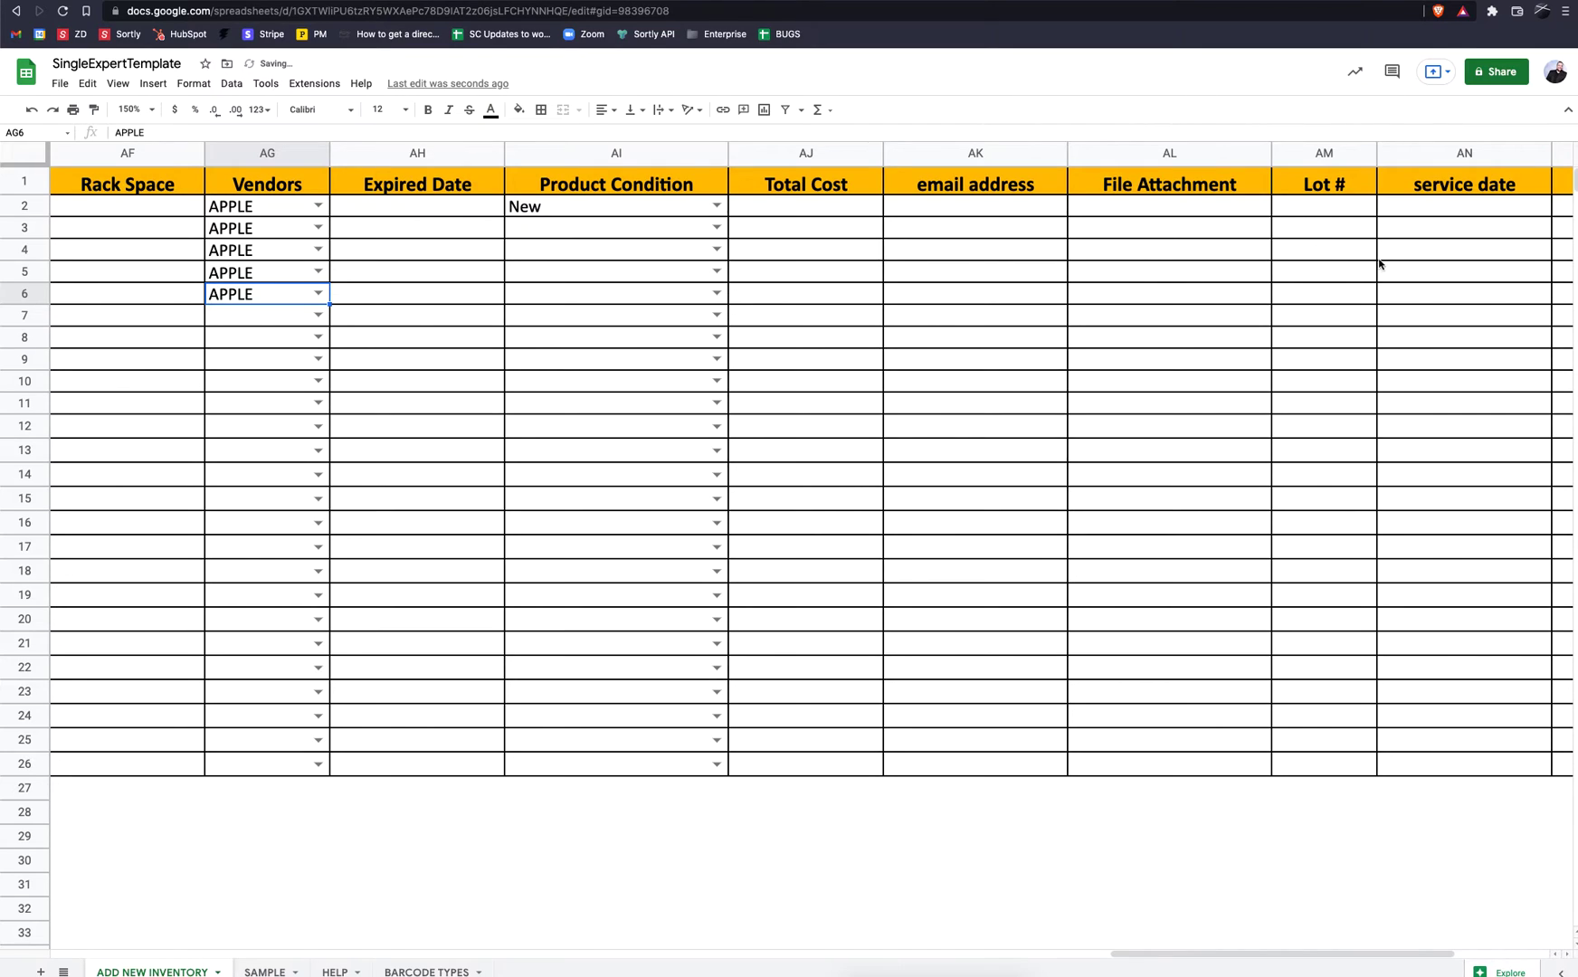
Step: Download the ADD NEW INVENTORY sheet as a comma-separated values (.csv) file and save it to the Desktop
{"action": "scroll", "coordinate": [1379, 264], "scroll_direction": "right", "scroll_amount": 2}
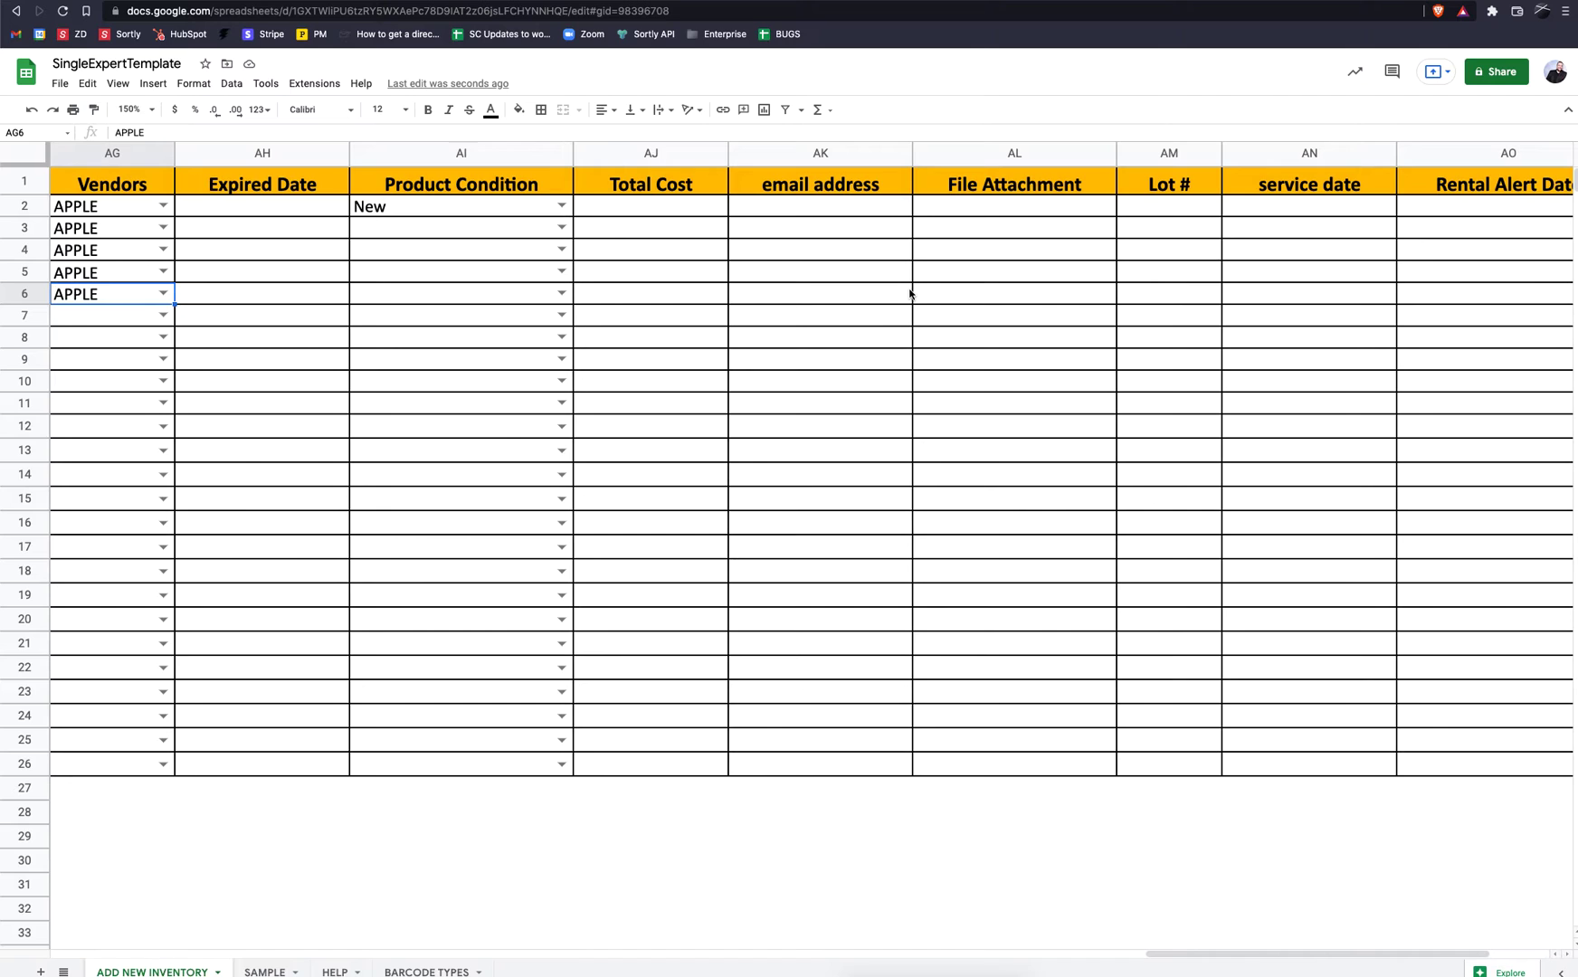
{"action": "scroll", "coordinate": [911, 293], "scroll_direction": "left", "scroll_amount": 10}
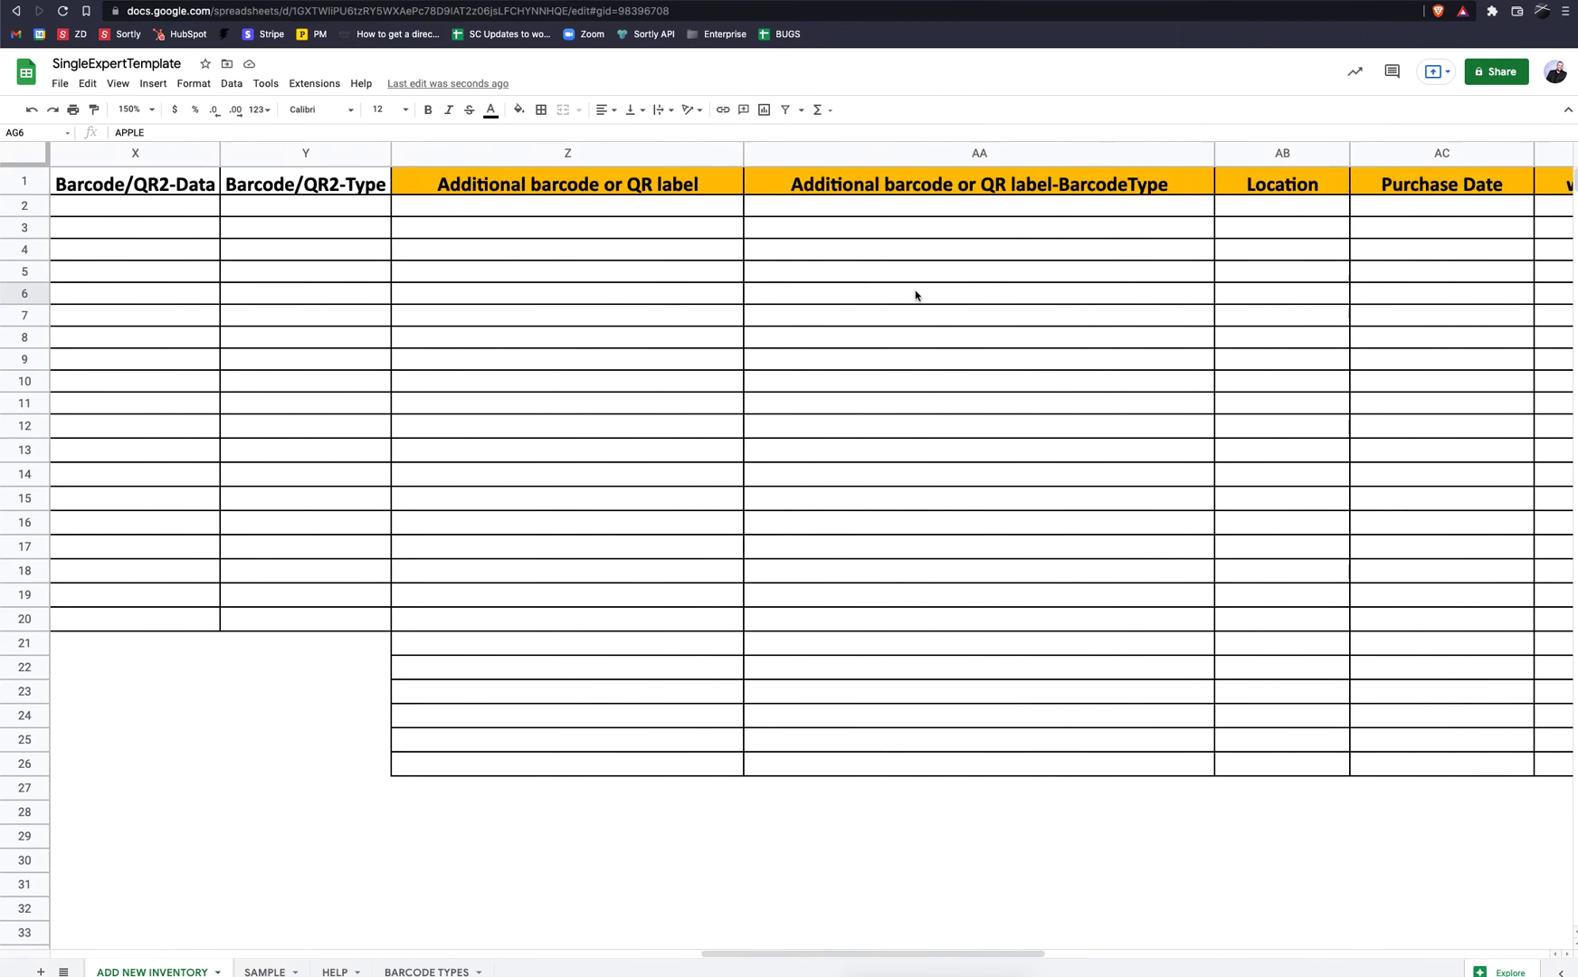
{"action": "scroll", "coordinate": [915, 295], "scroll_direction": "left", "scroll_amount": 15}
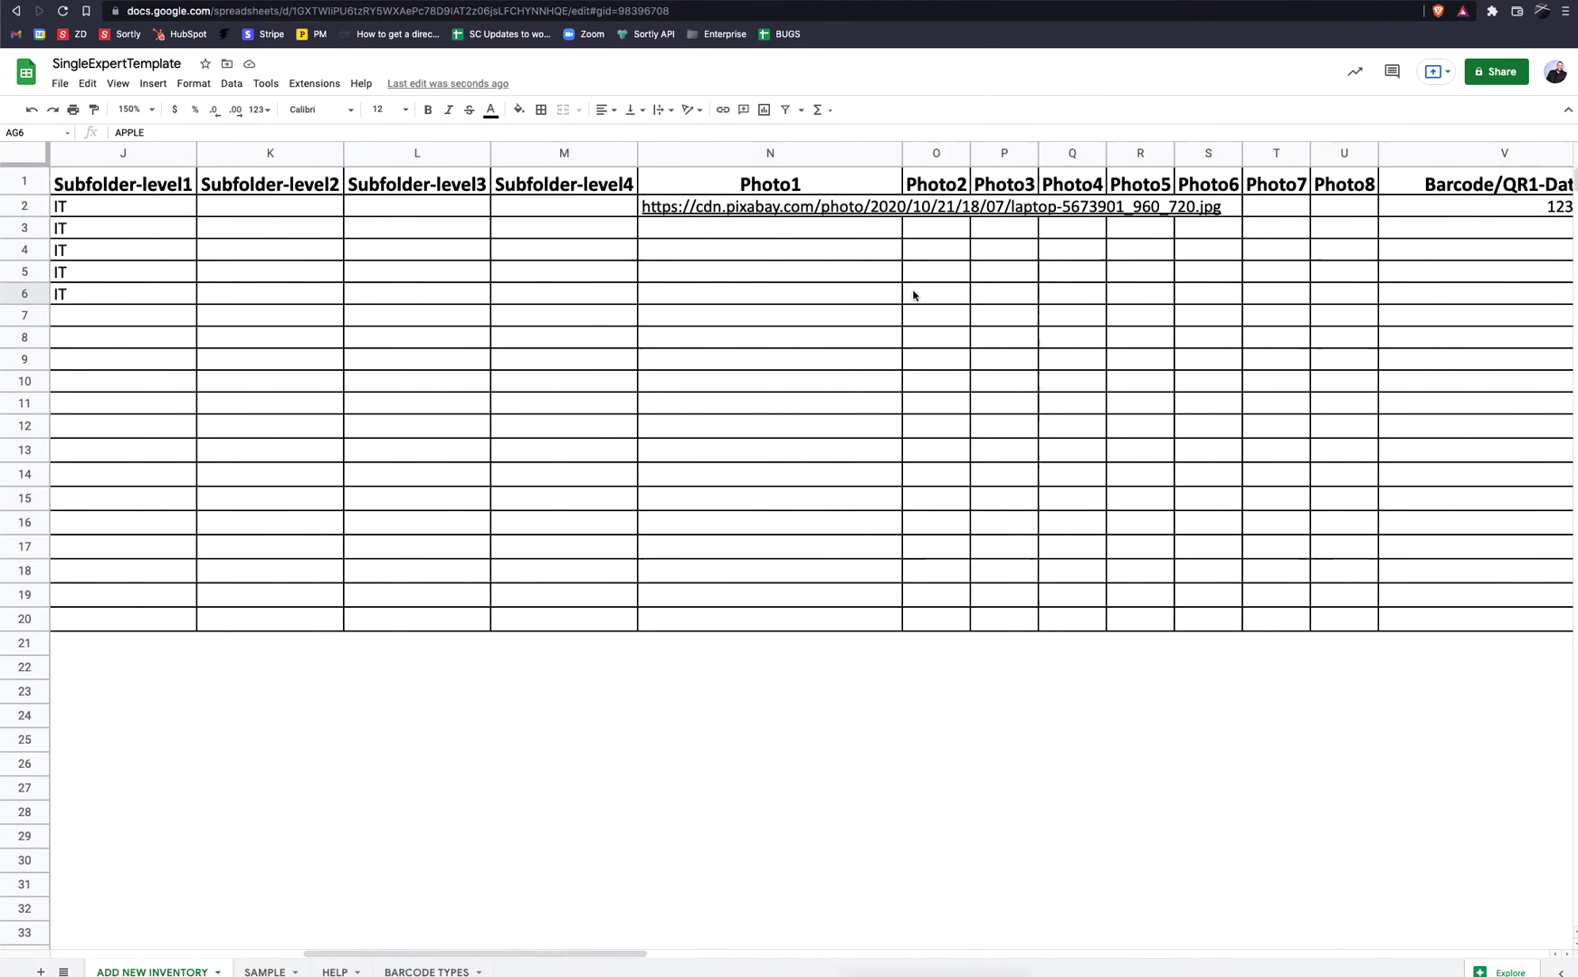
{"action": "scroll", "coordinate": [913, 295], "scroll_direction": "left", "scroll_amount": 5}
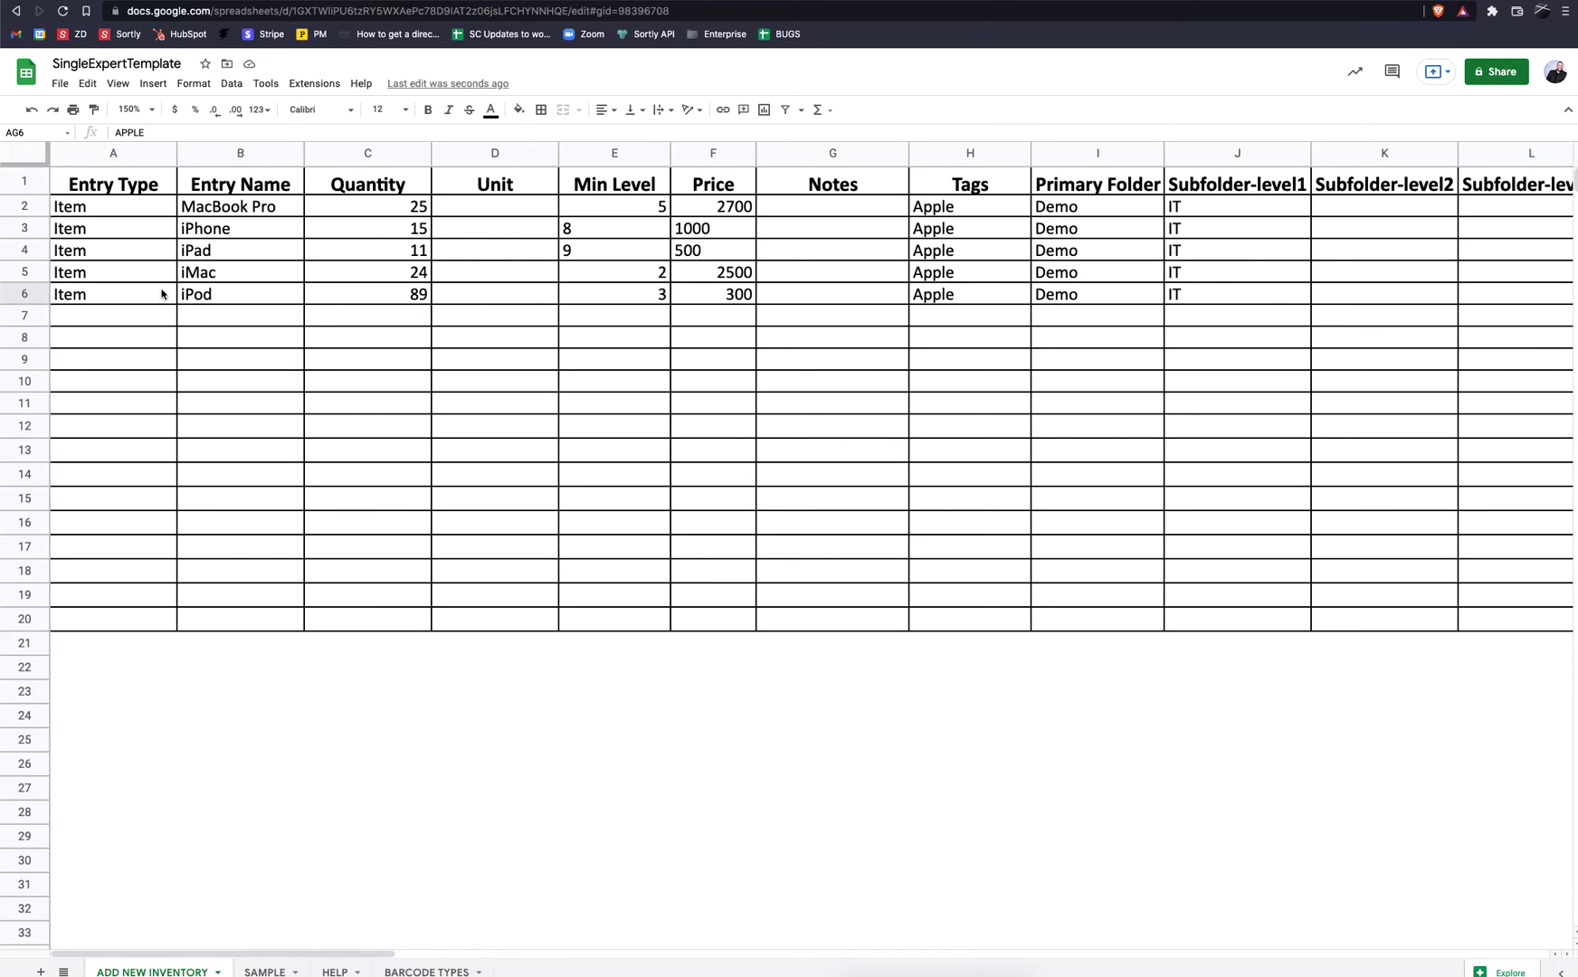
{"action": "left_click", "coordinate": [60, 84]}
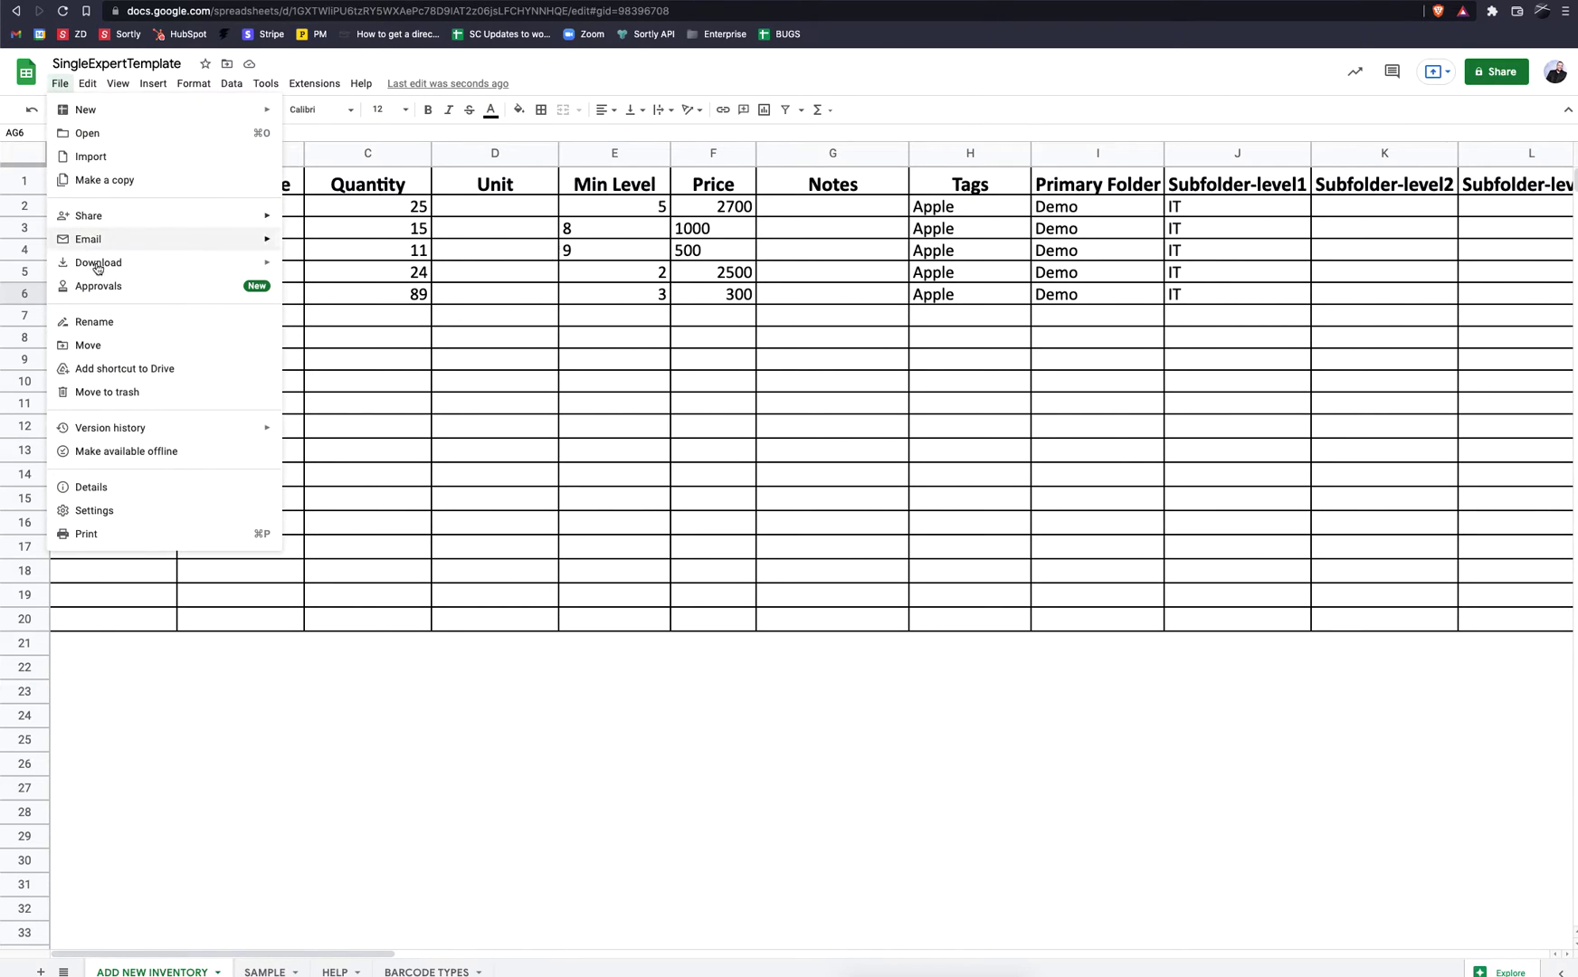
{"action": "mouse_move", "coordinate": [99, 266]}
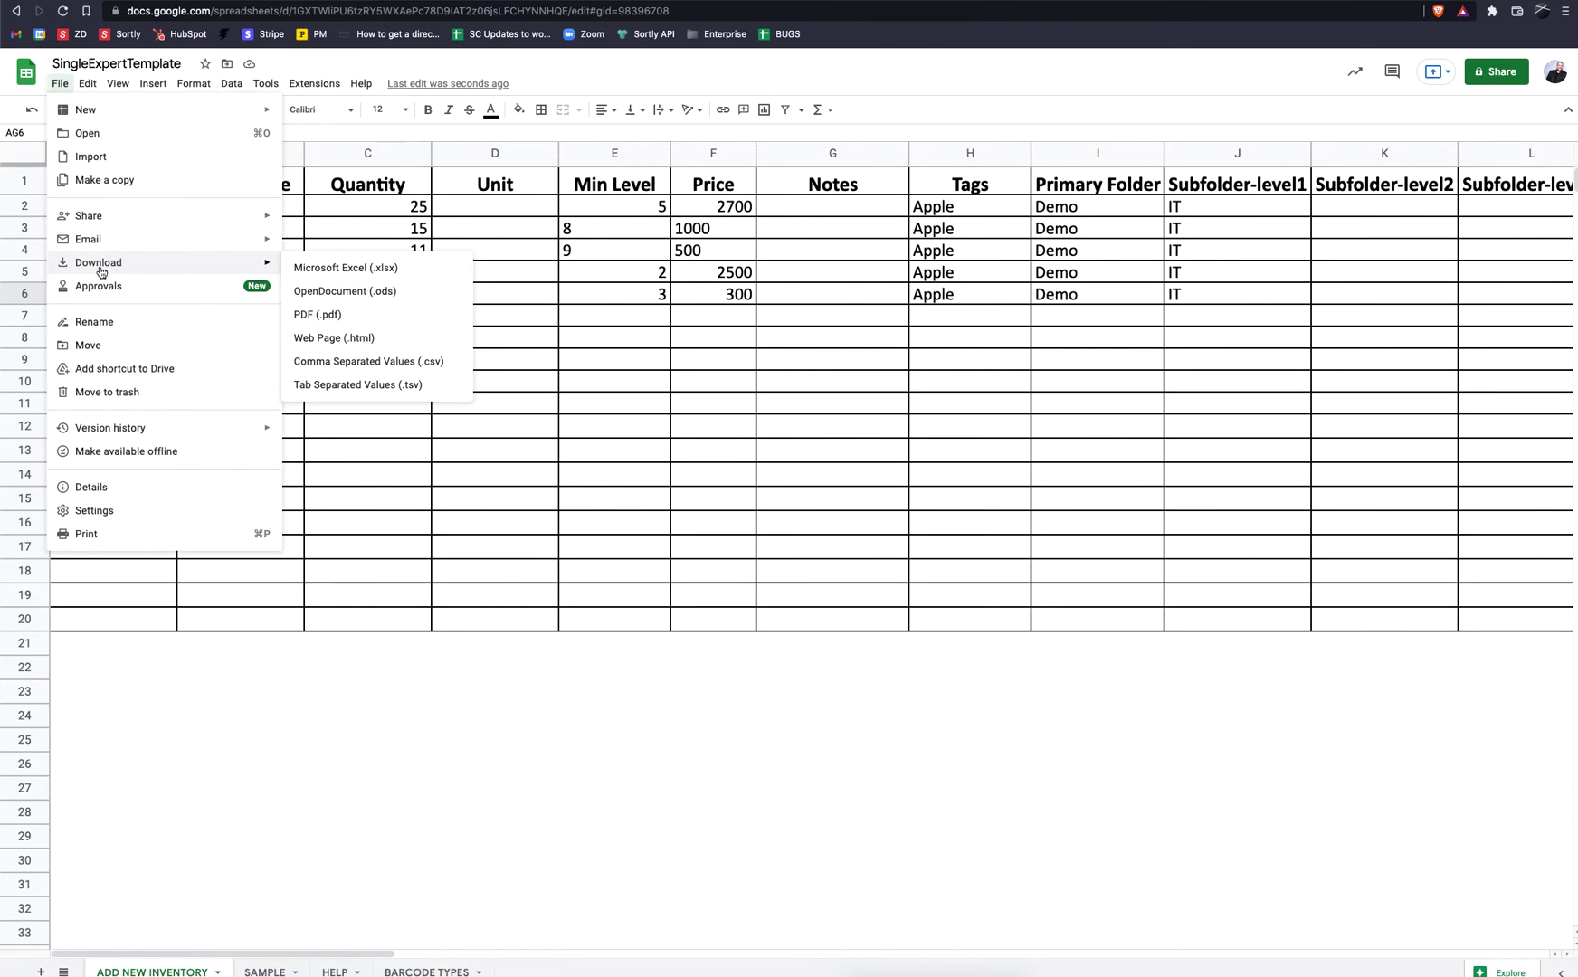
{"action": "left_click", "coordinate": [398, 367]}
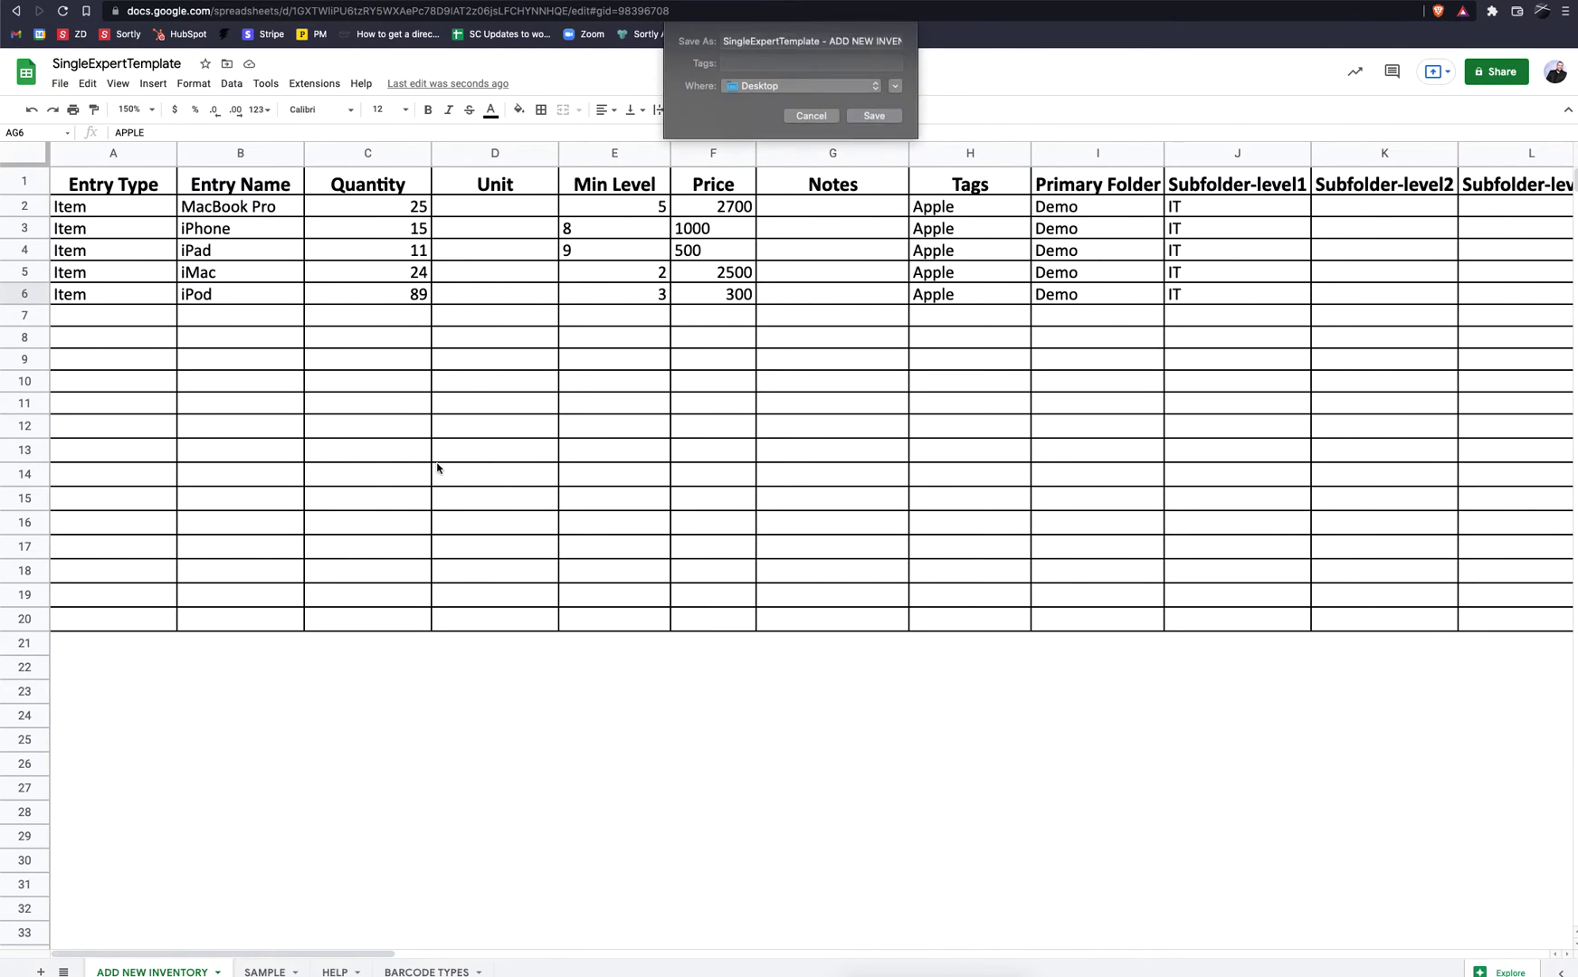
{"action": "left_click", "coordinate": [869, 118]}
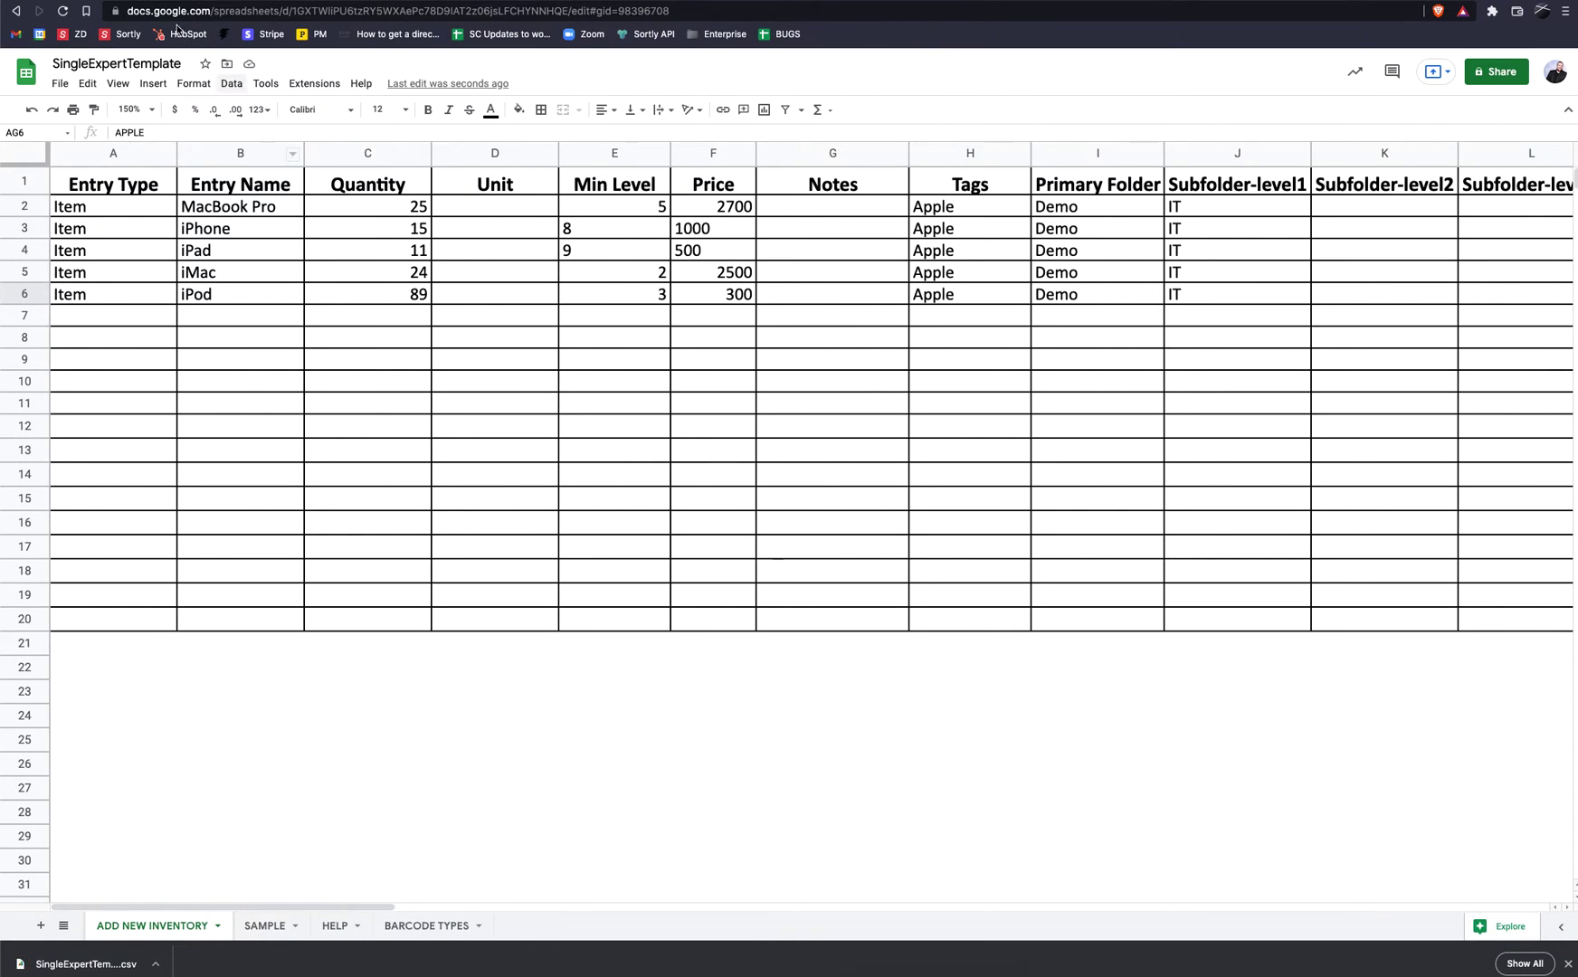
Step: Switch to Sortly, open Bulk Import from the settings and choose the Quick Import method
{"action": "key", "text": "ctrl+Tab"}
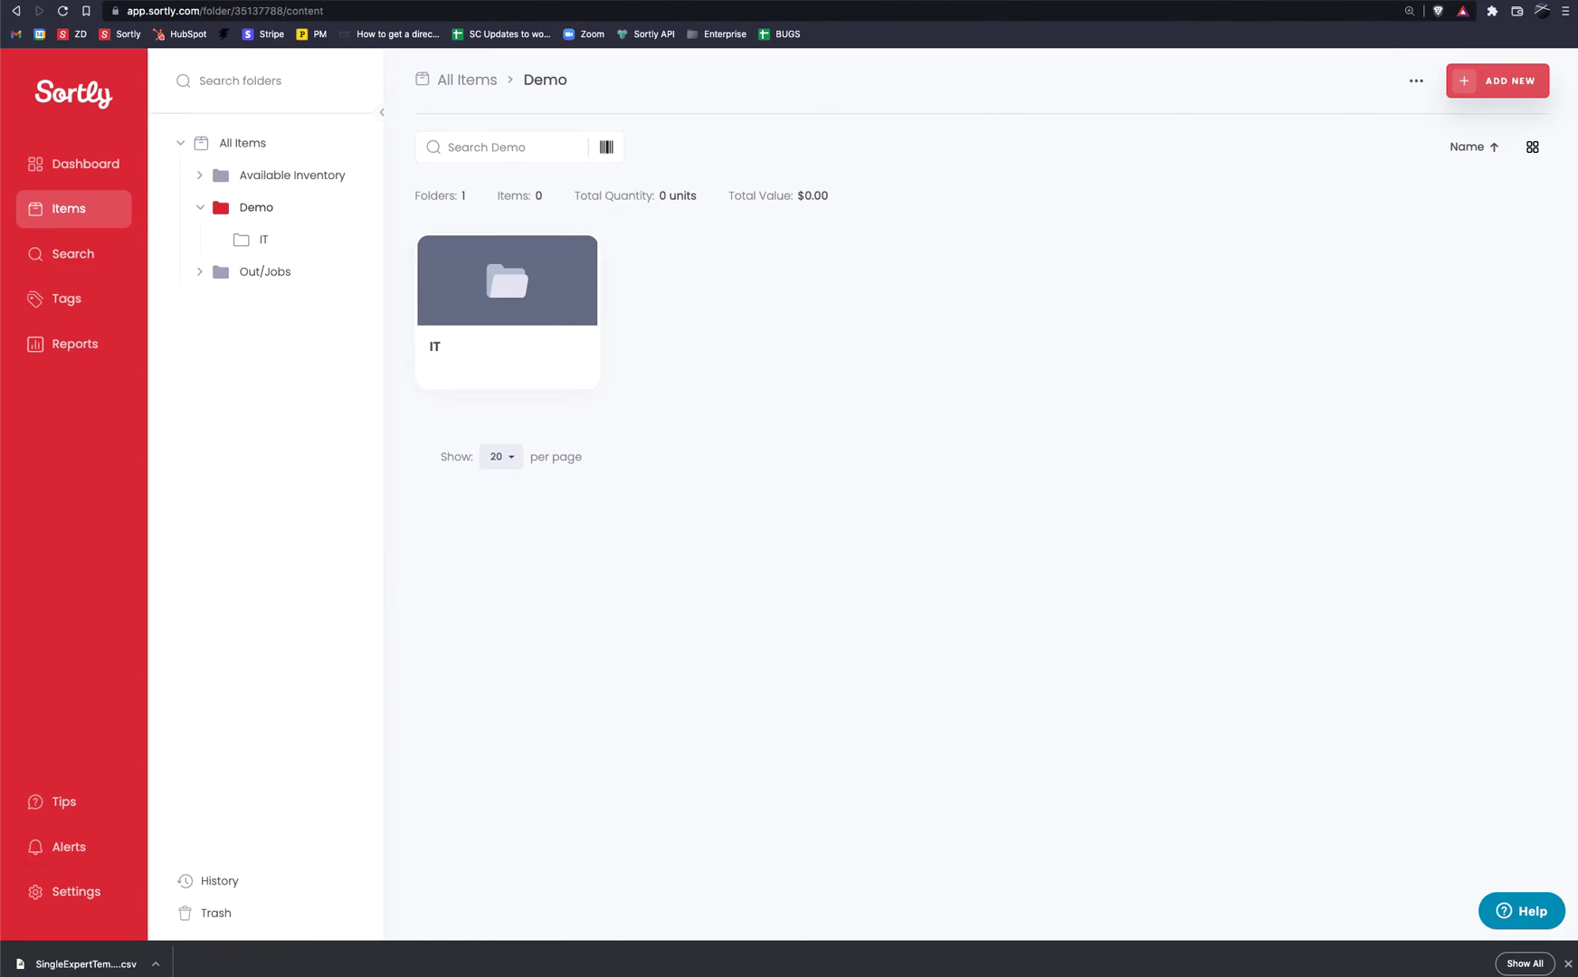
{"action": "left_click", "coordinate": [93, 891]}
{"action": "left_click", "coordinate": [226, 790]}
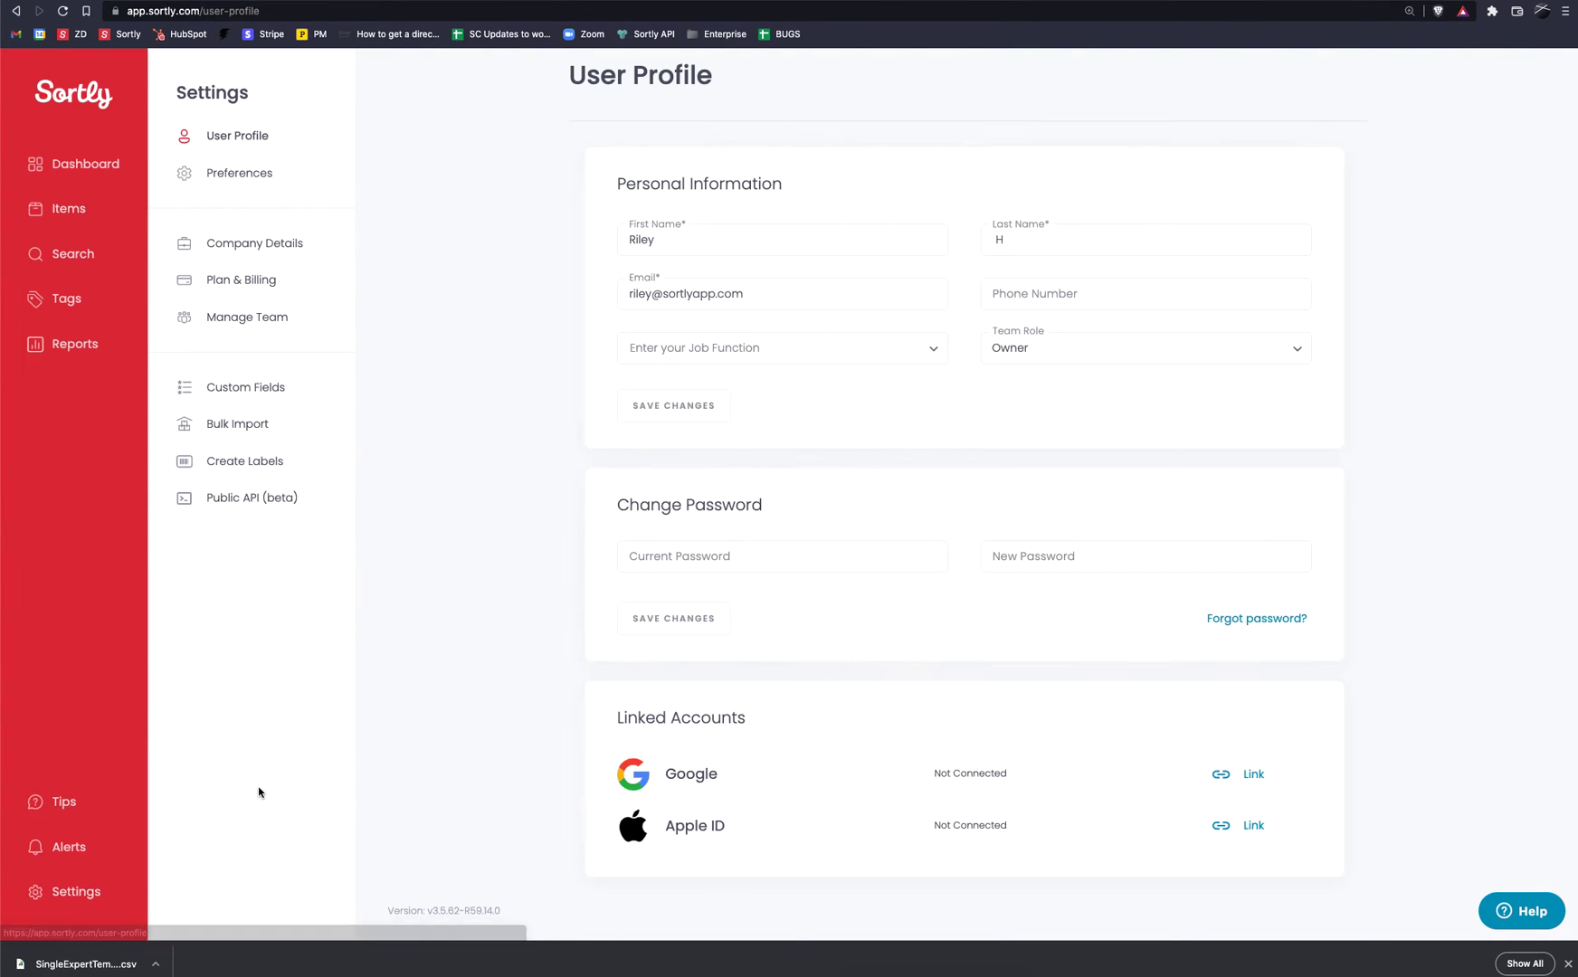
{"action": "left_click", "coordinate": [246, 431]}
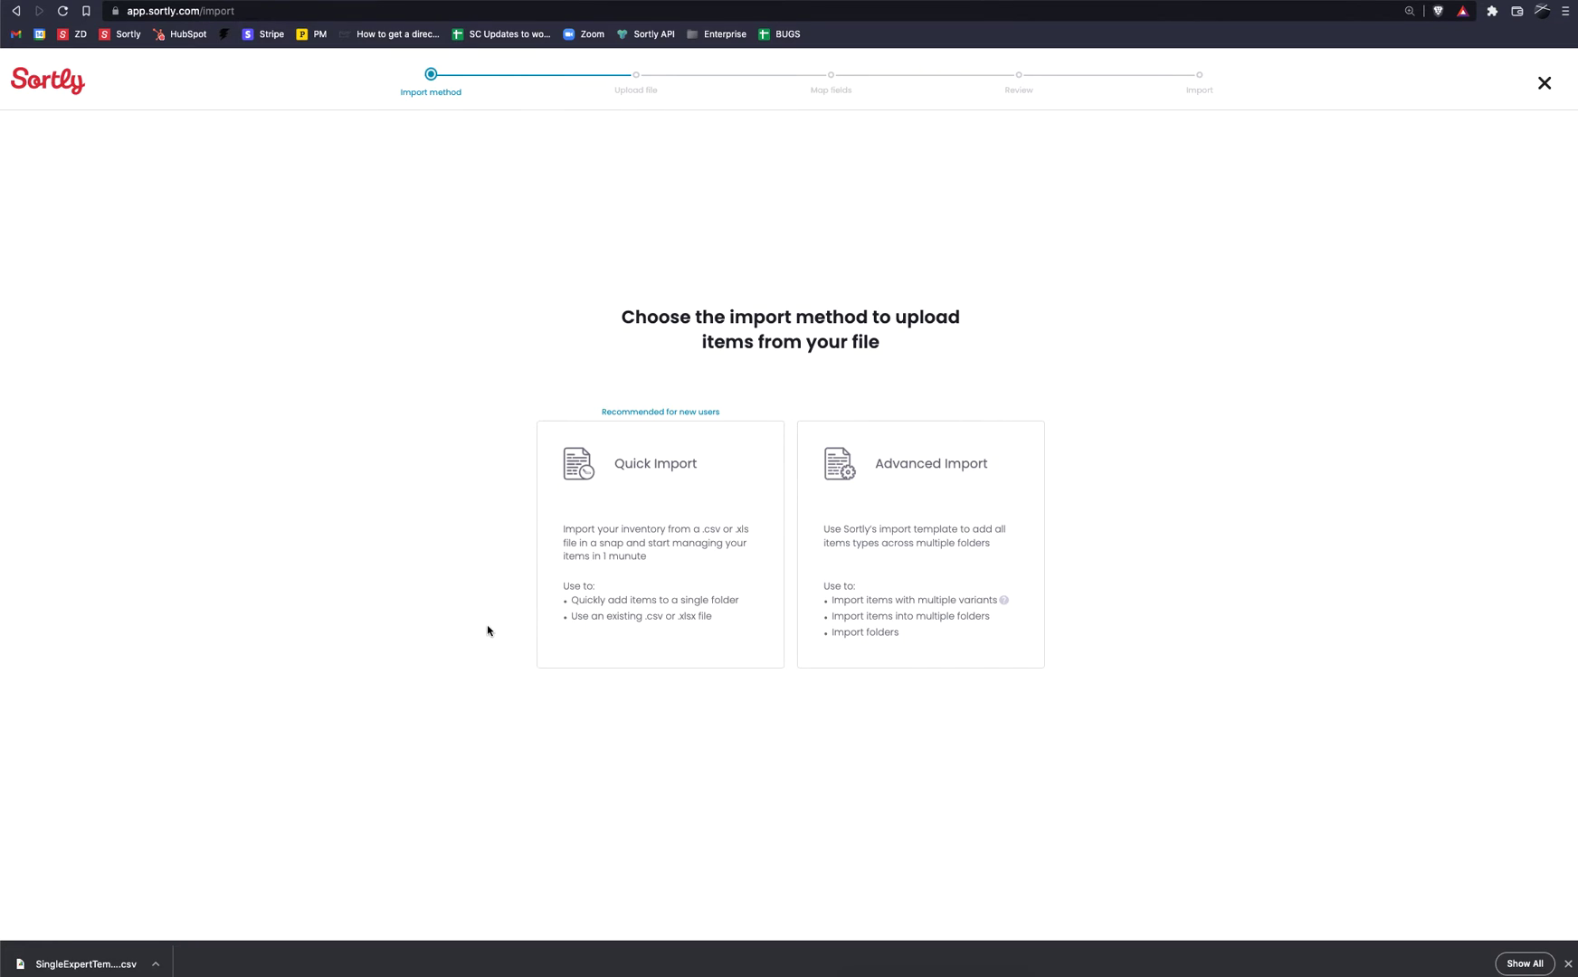
{"action": "left_click", "coordinate": [642, 514]}
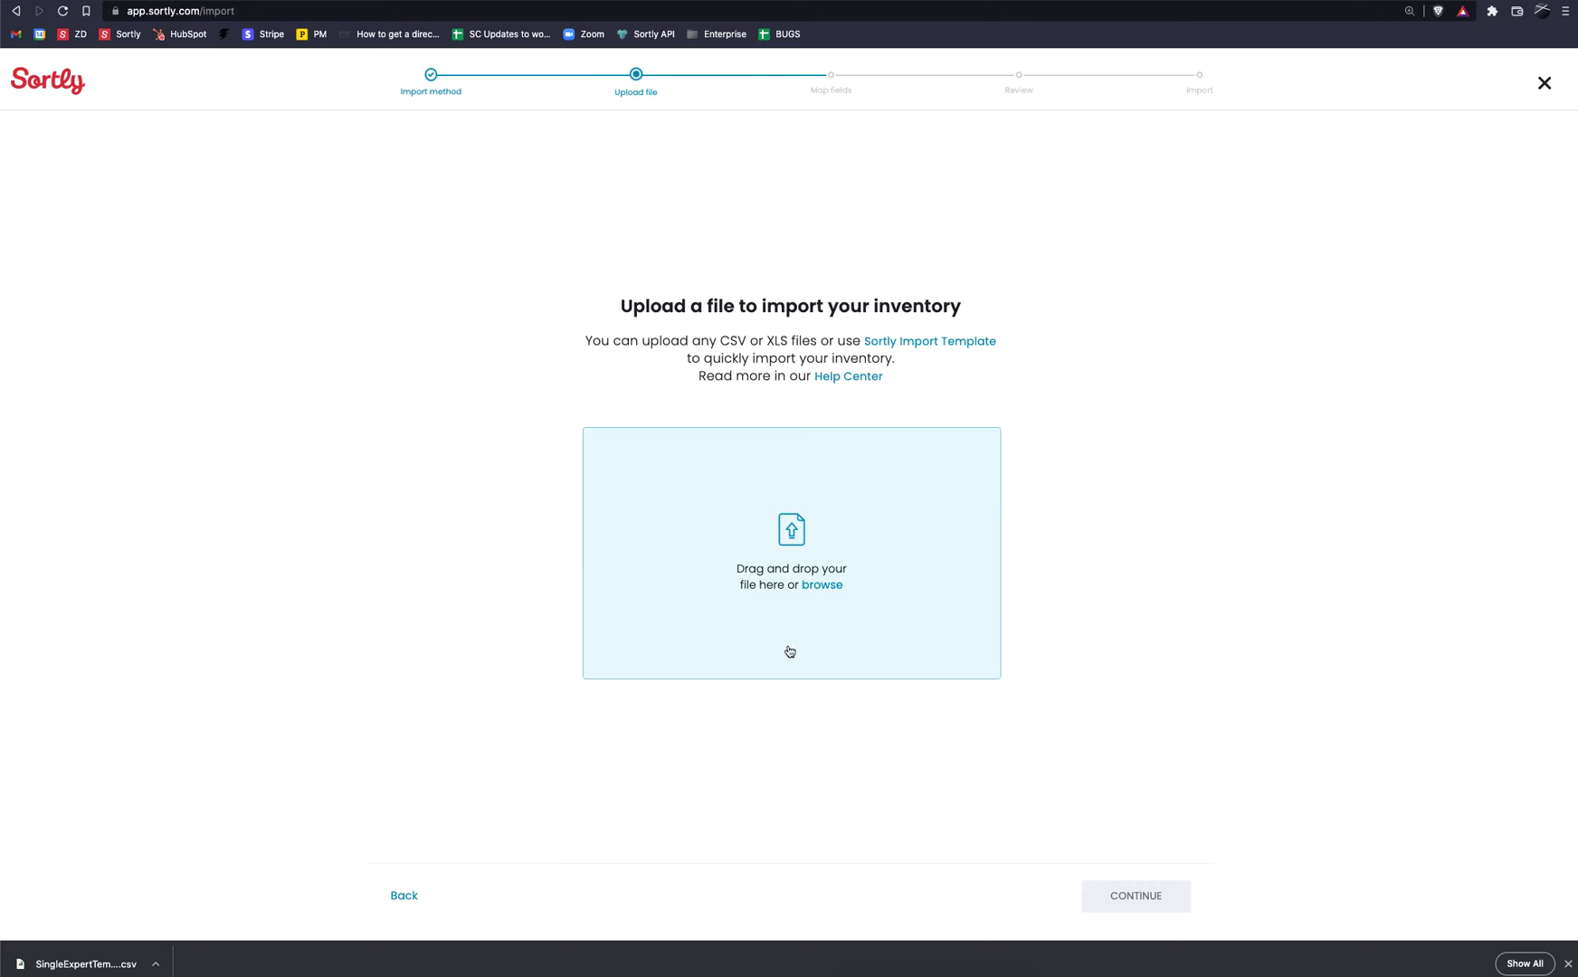
Step: Preview SingleExpertTemplate - ADD NEW INVENTORY.csv from the Desktop and select it as the import file
{"action": "left_click", "coordinate": [806, 587]}
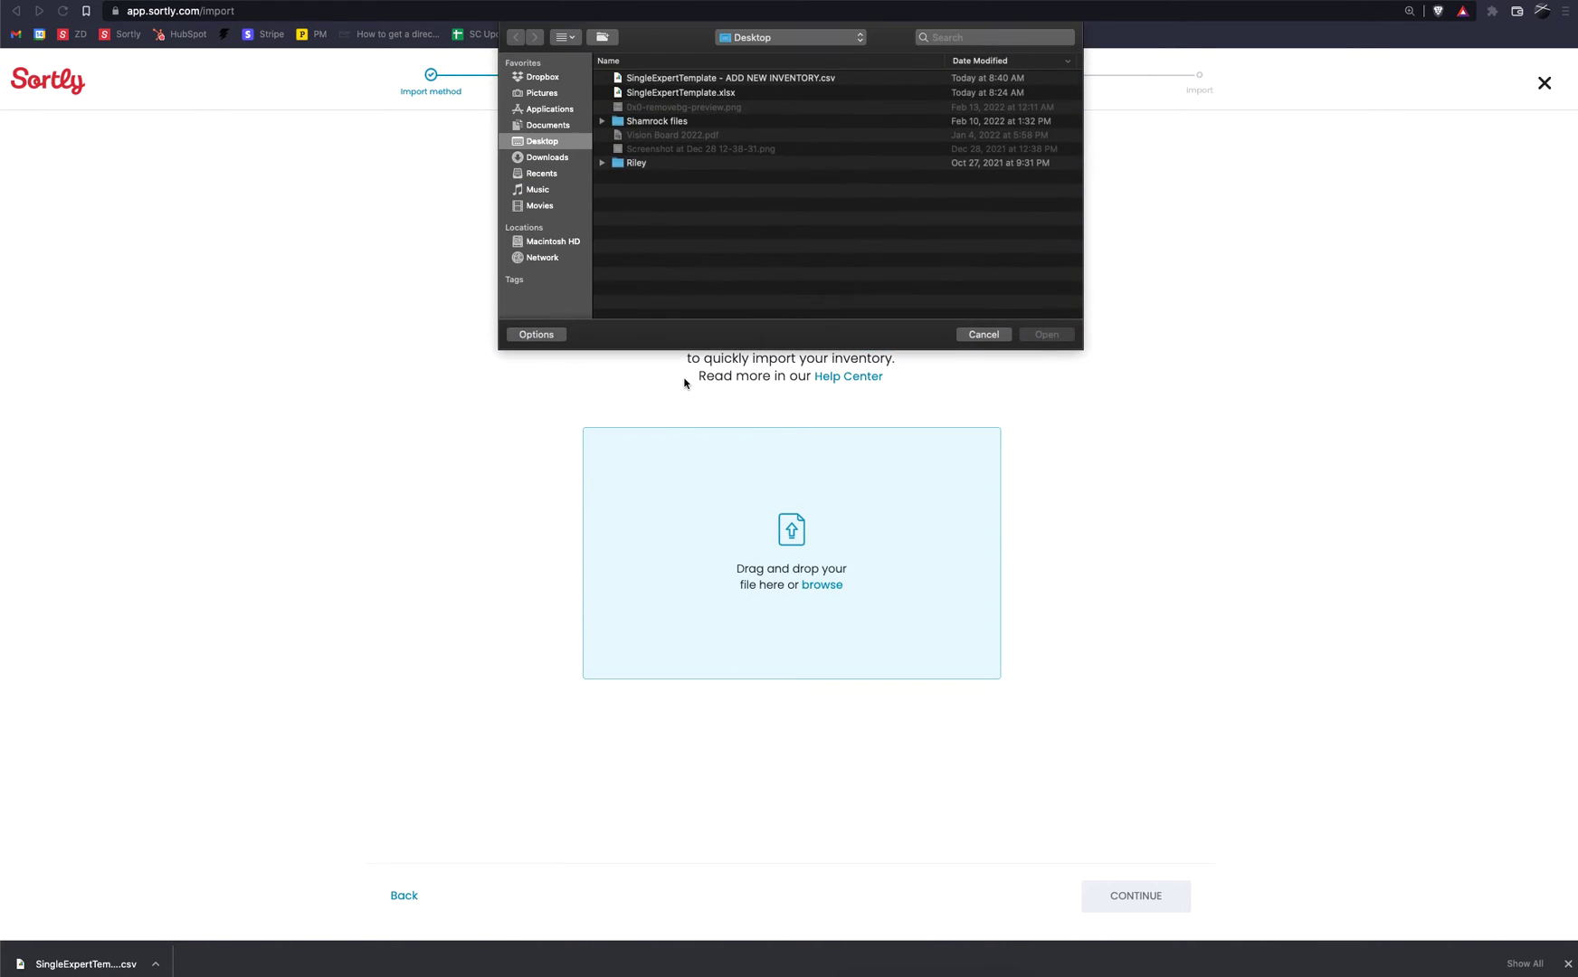
{"action": "left_click", "coordinate": [688, 81]}
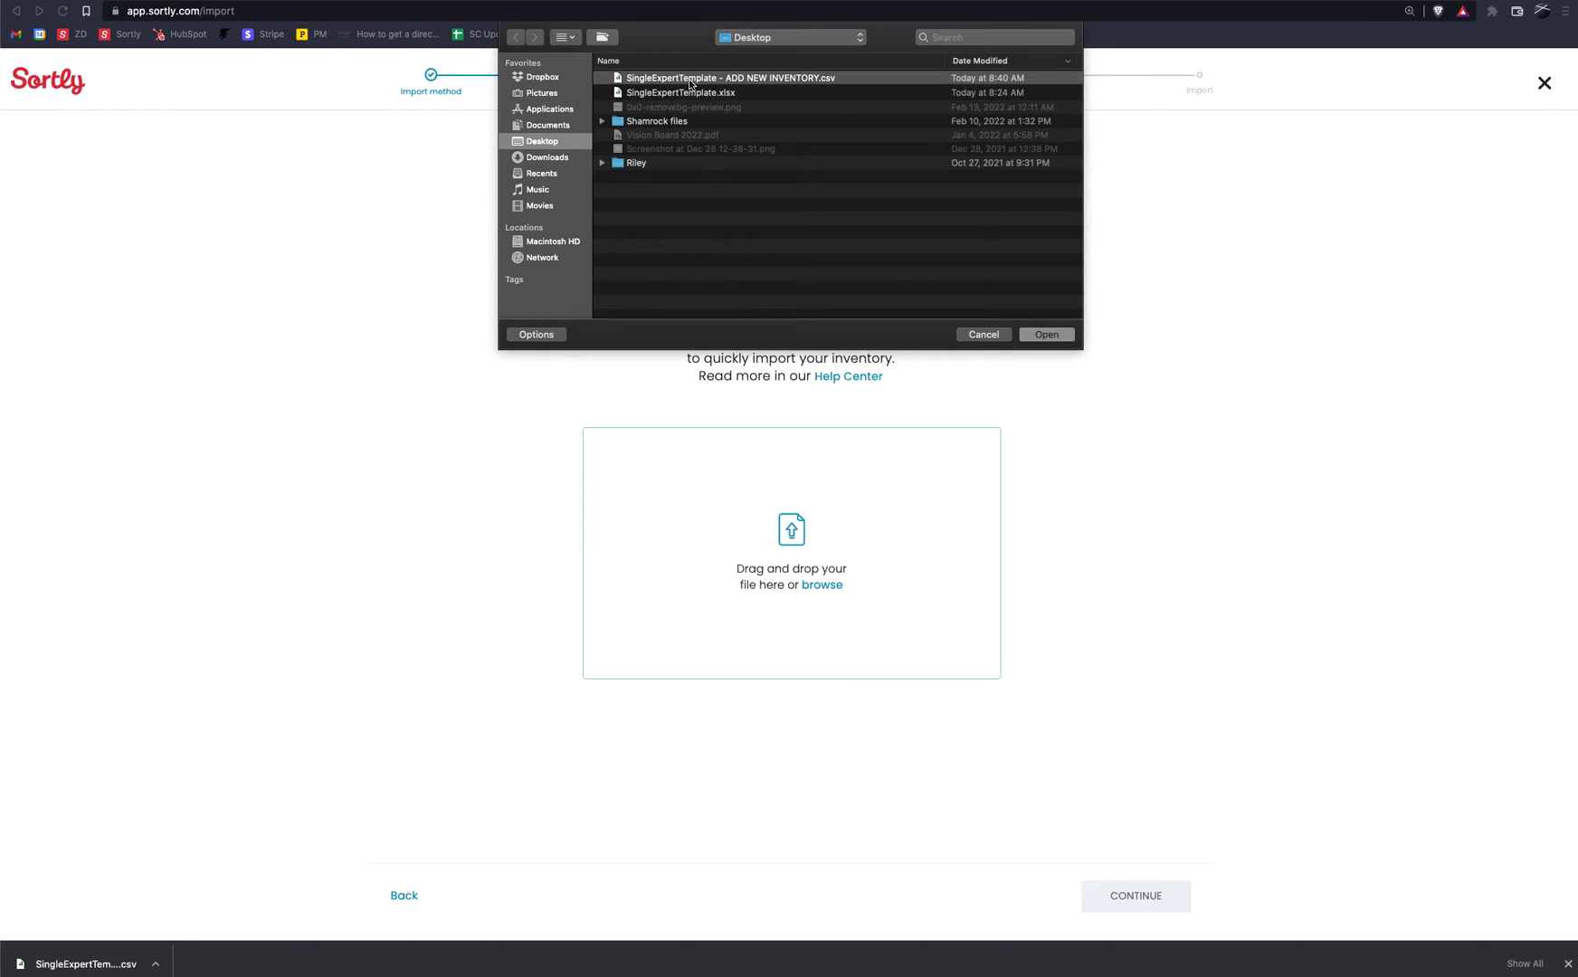
{"action": "key", "text": "space"}
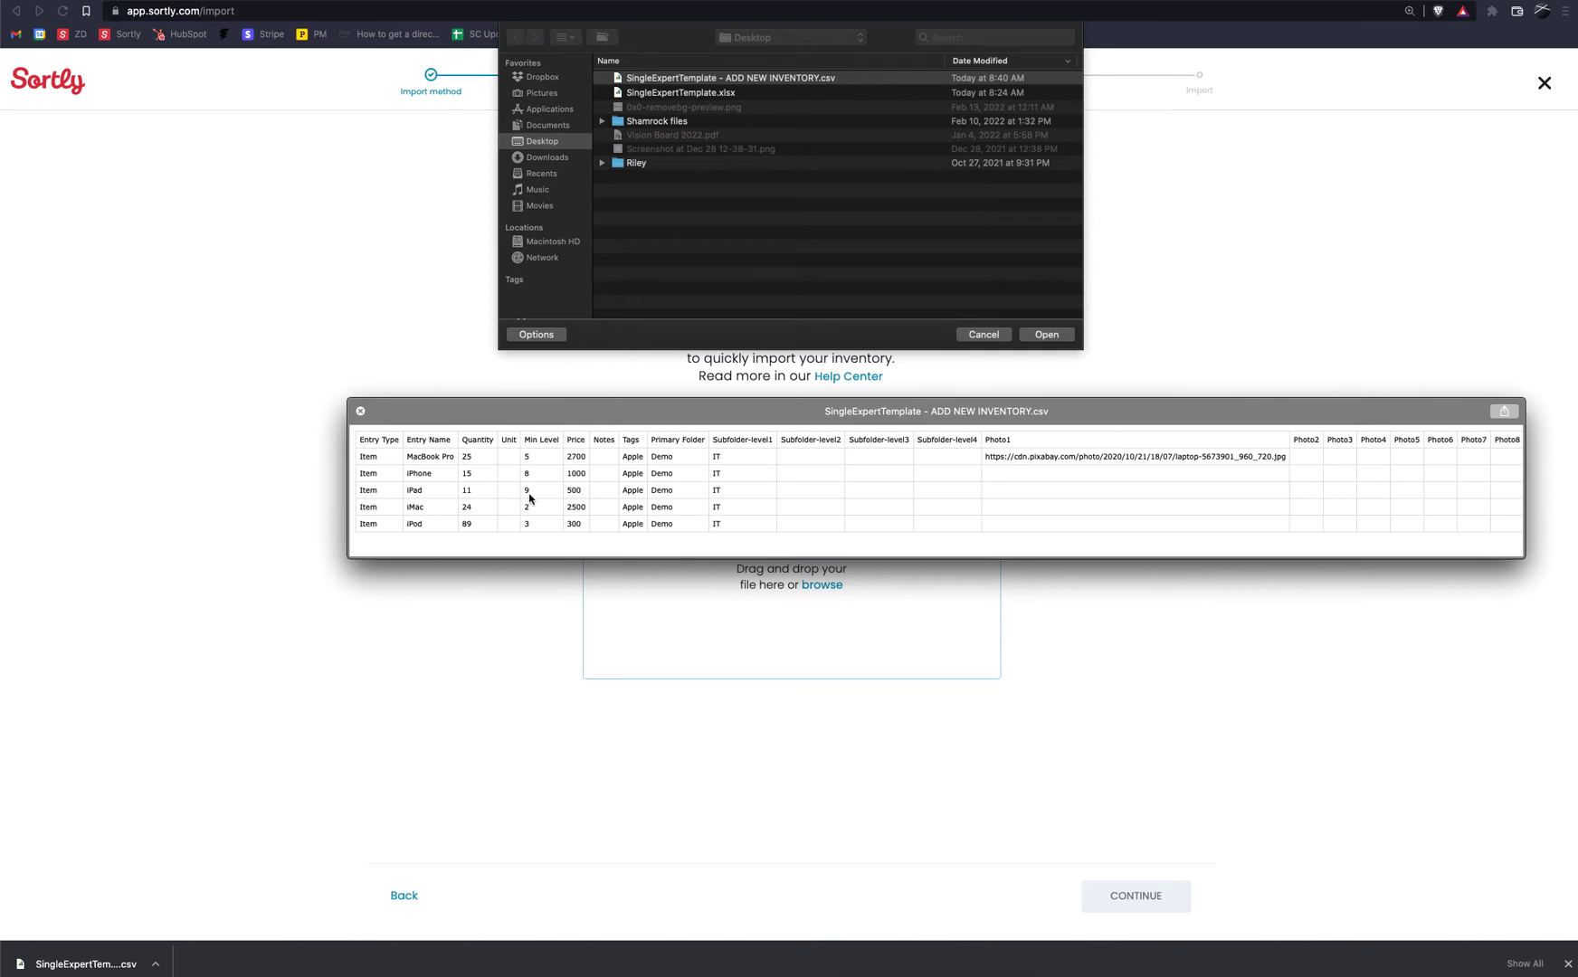
{"action": "key", "text": "space"}
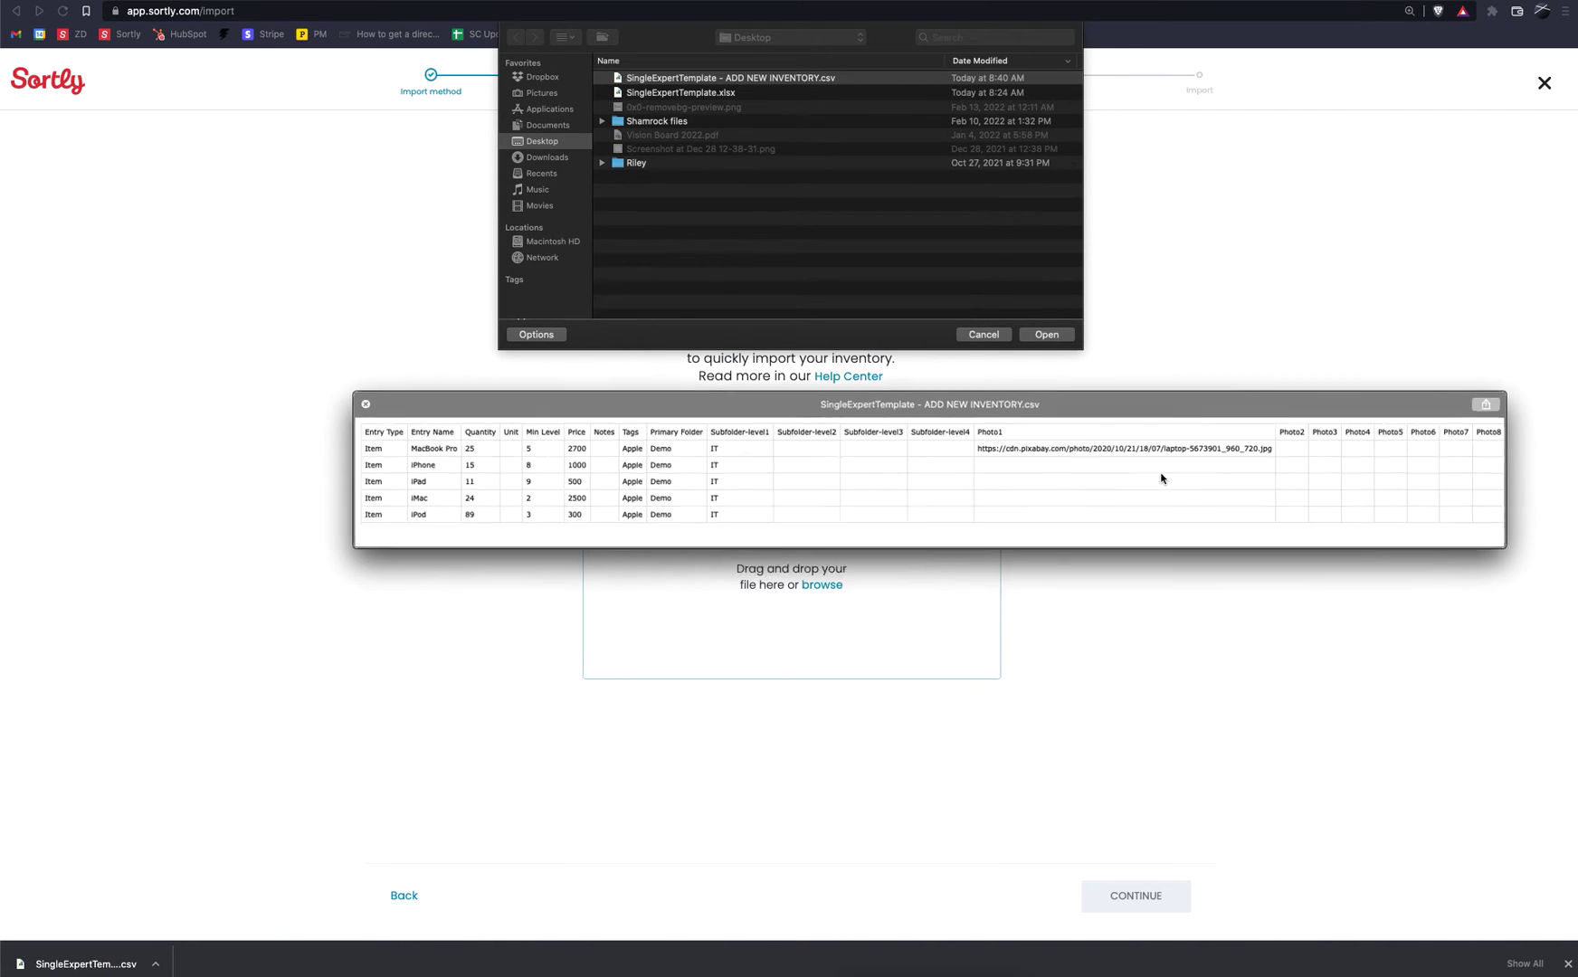
{"action": "left_click", "coordinate": [1050, 334]}
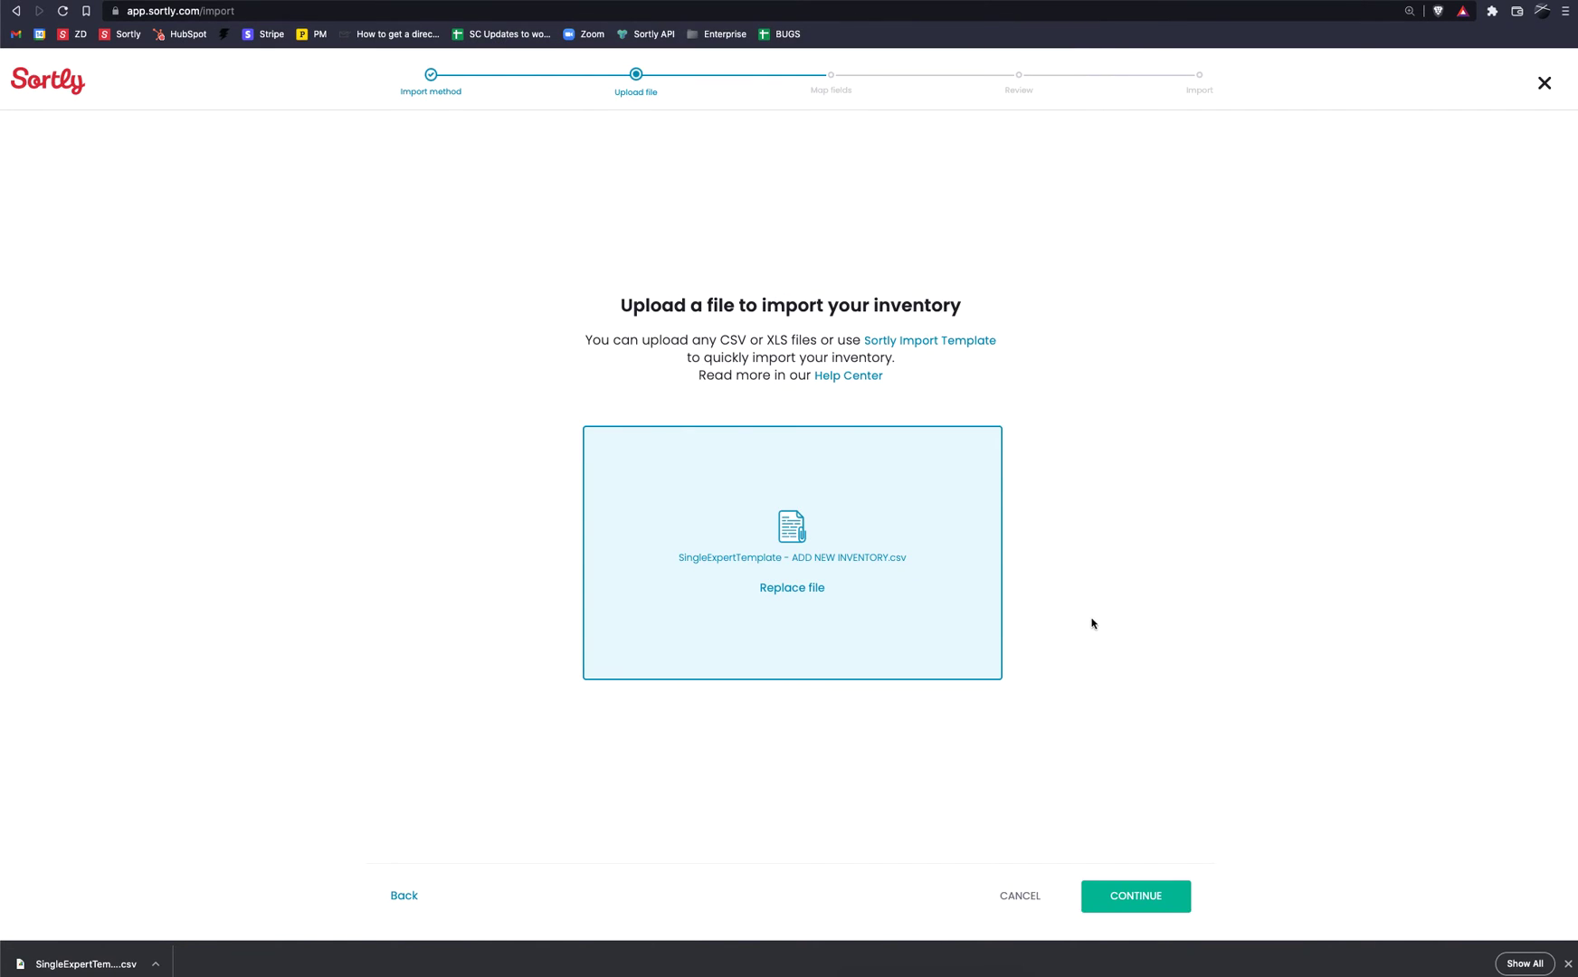
Step: Continue to field mapping and map Item Name to Entry Name, and Quantity, Unit and Min Level to their matching file headers
{"action": "left_click", "coordinate": [1128, 897]}
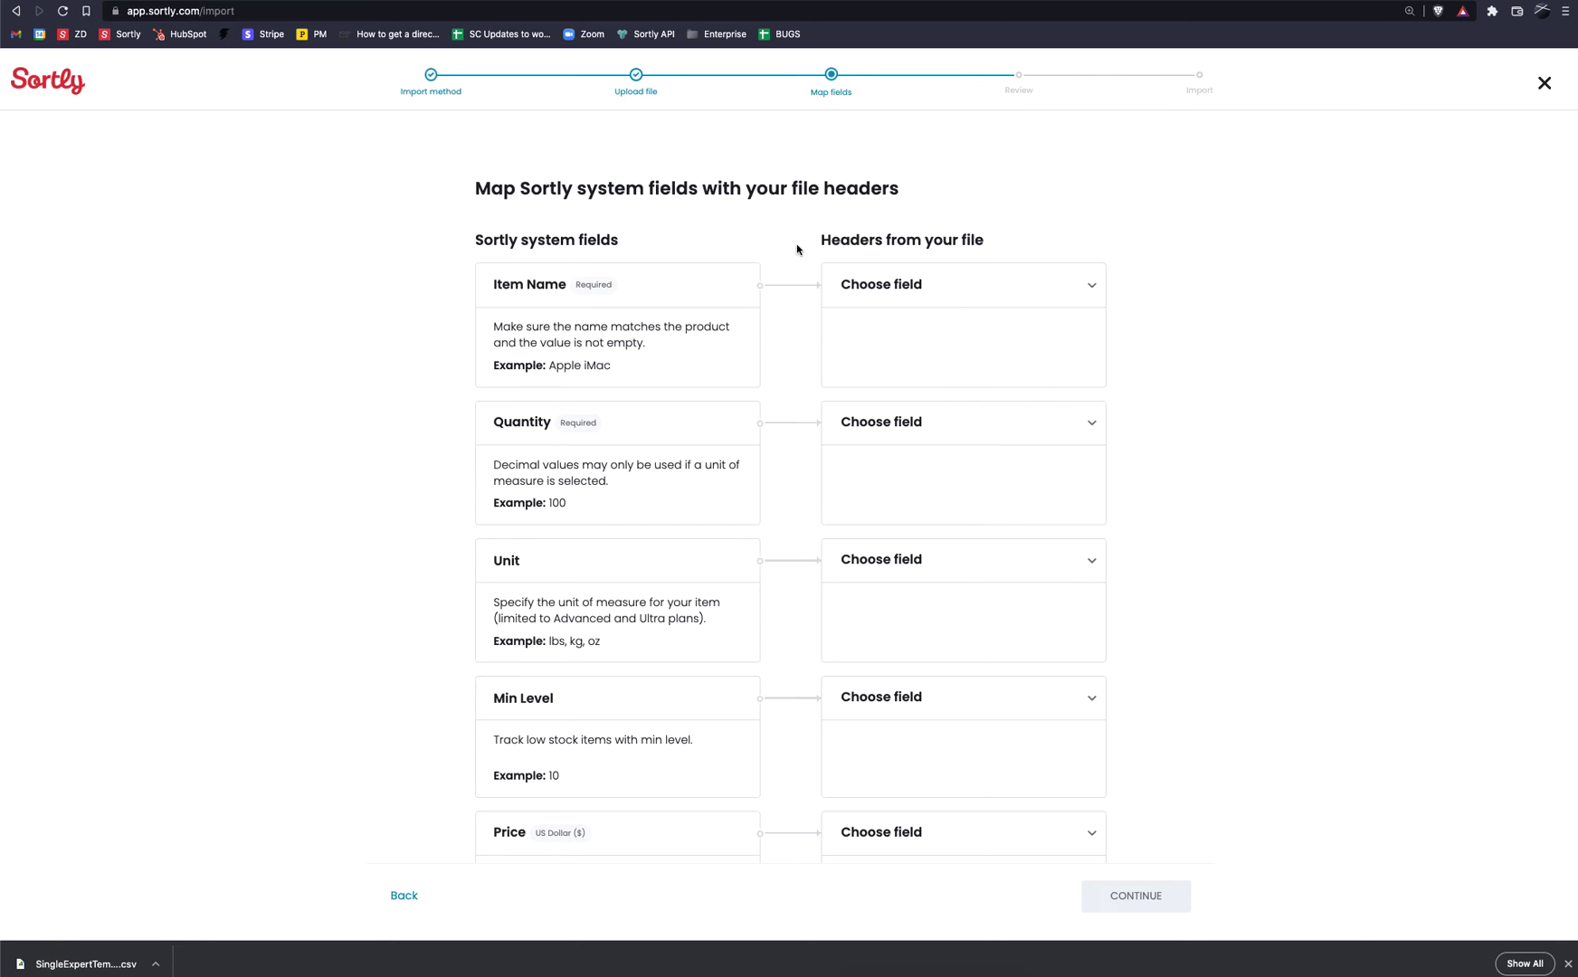
{"action": "left_click", "coordinate": [961, 289]}
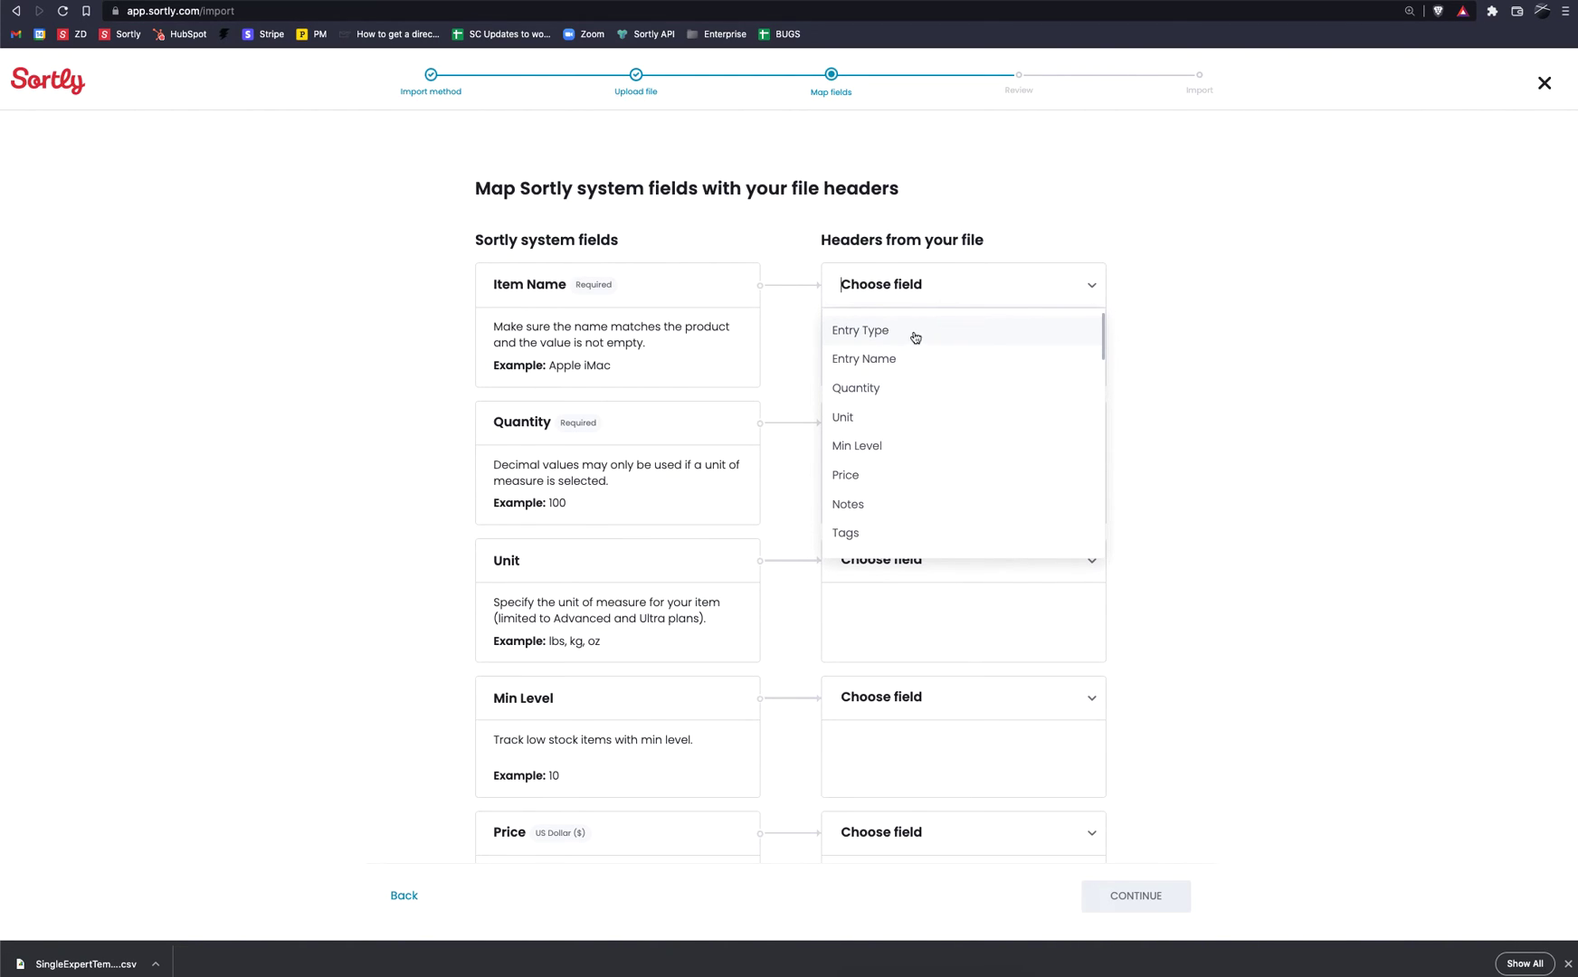
{"action": "left_click", "coordinate": [907, 358]}
{"action": "left_click", "coordinate": [884, 426]}
{"action": "left_click", "coordinate": [885, 496]}
{"action": "left_click", "coordinate": [880, 557]}
{"action": "left_click", "coordinate": [892, 628]}
{"action": "left_click", "coordinate": [878, 695]}
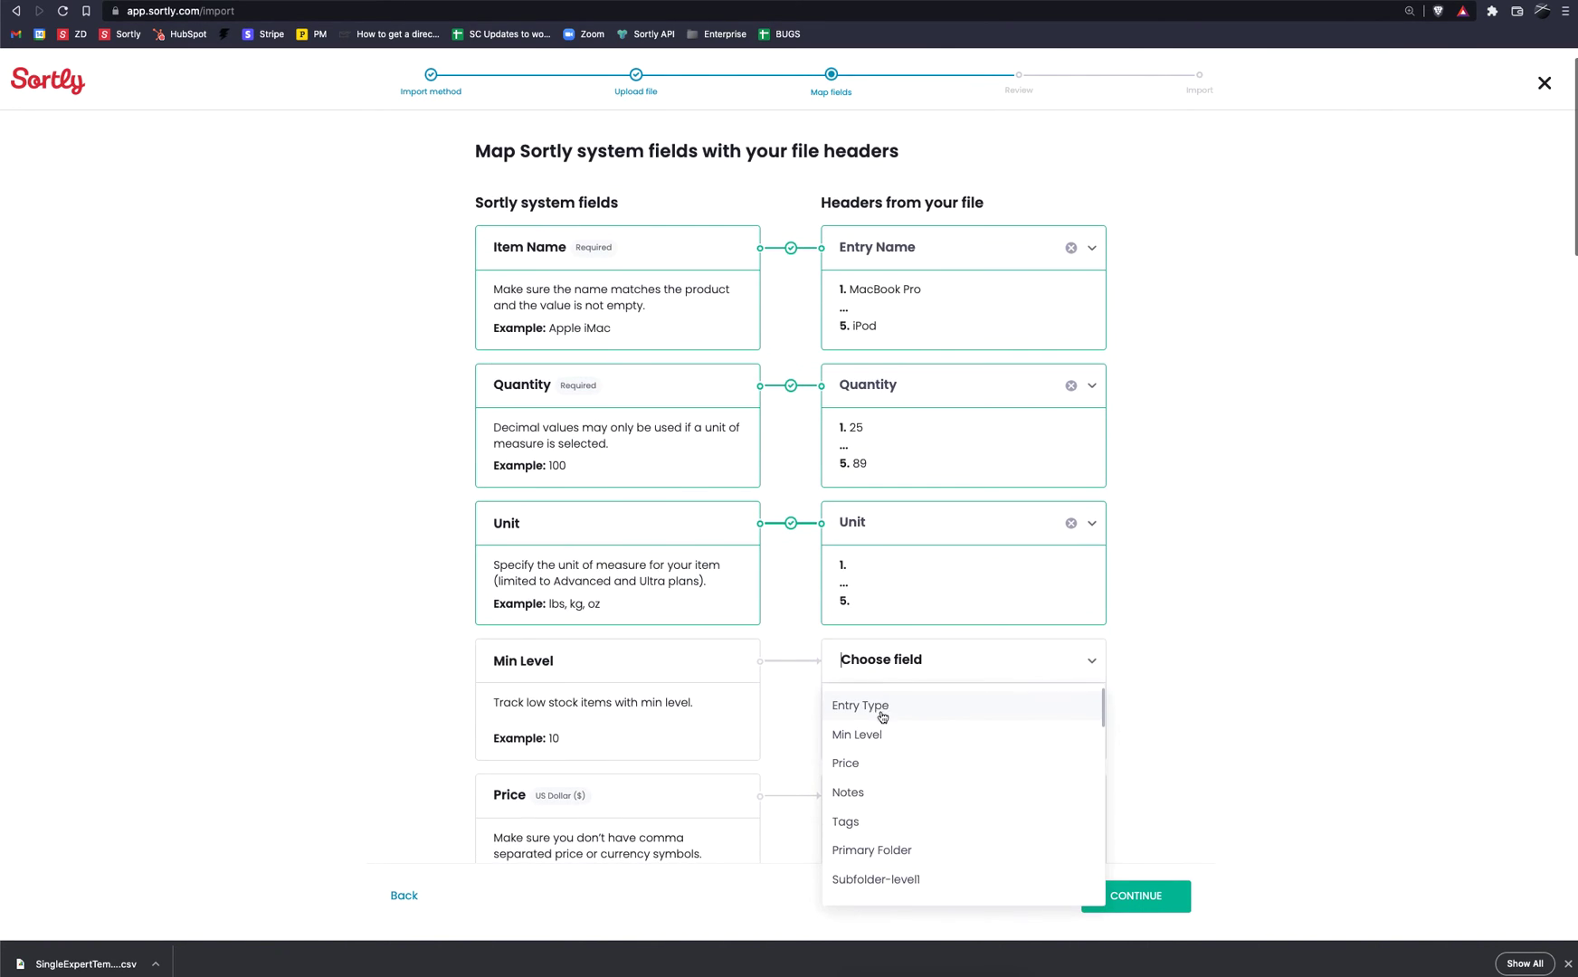
{"action": "left_click", "coordinate": [878, 734]}
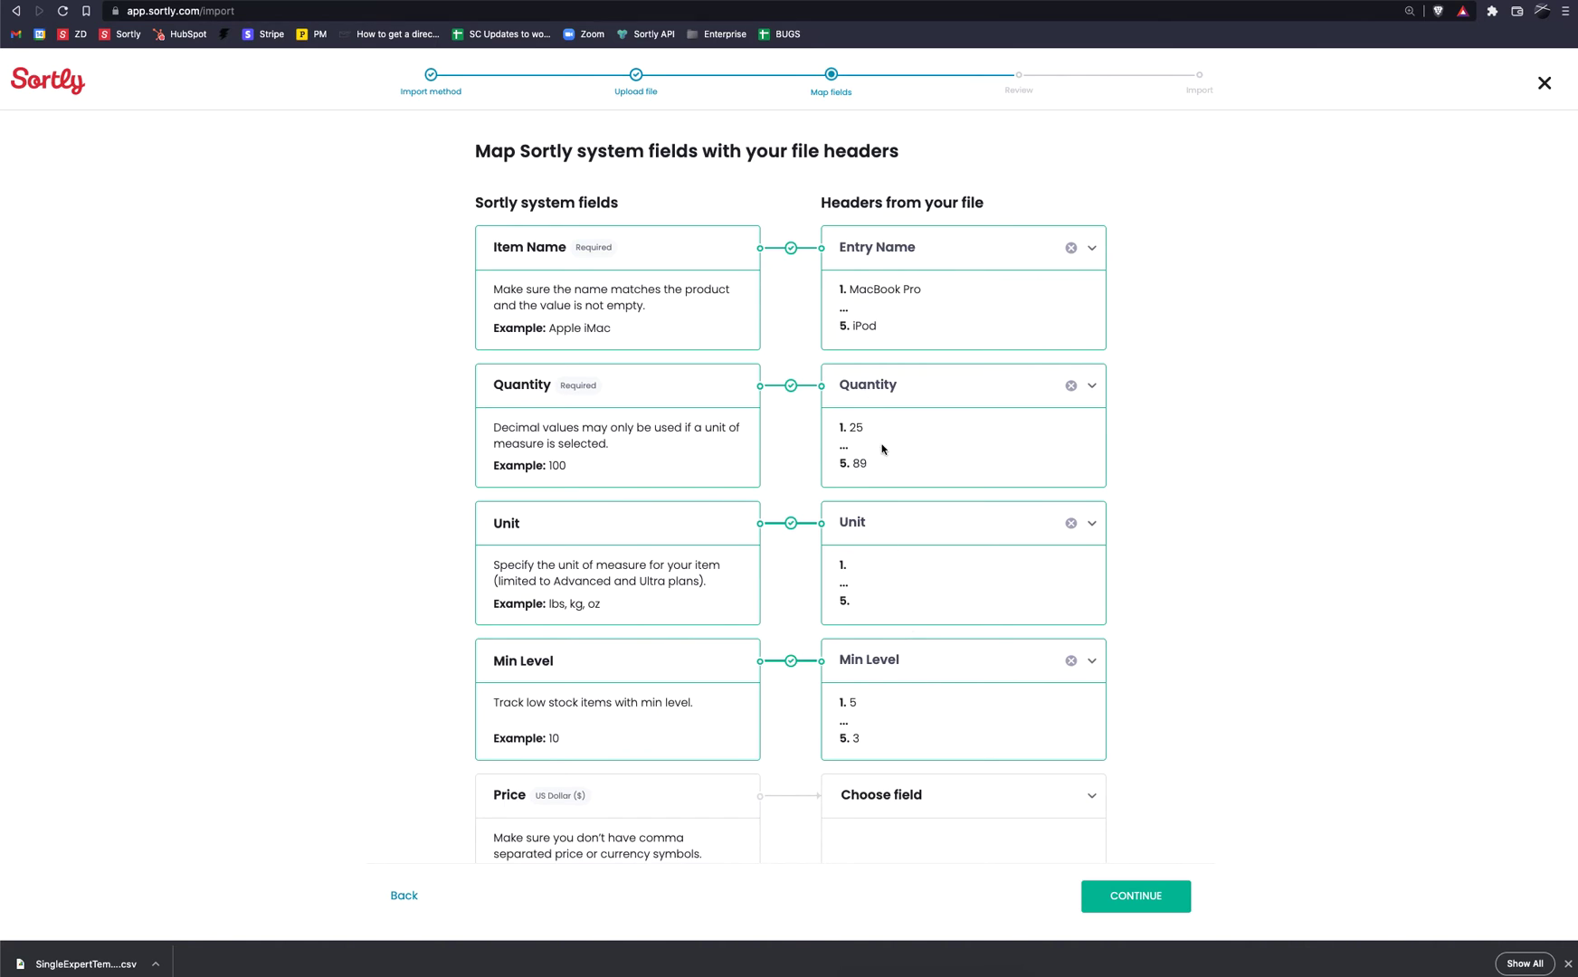
Step: Map the Vendors system field to the Vendors header from the file
{"action": "scroll", "coordinate": [885, 642], "scroll_direction": "down", "scroll_amount": 2}
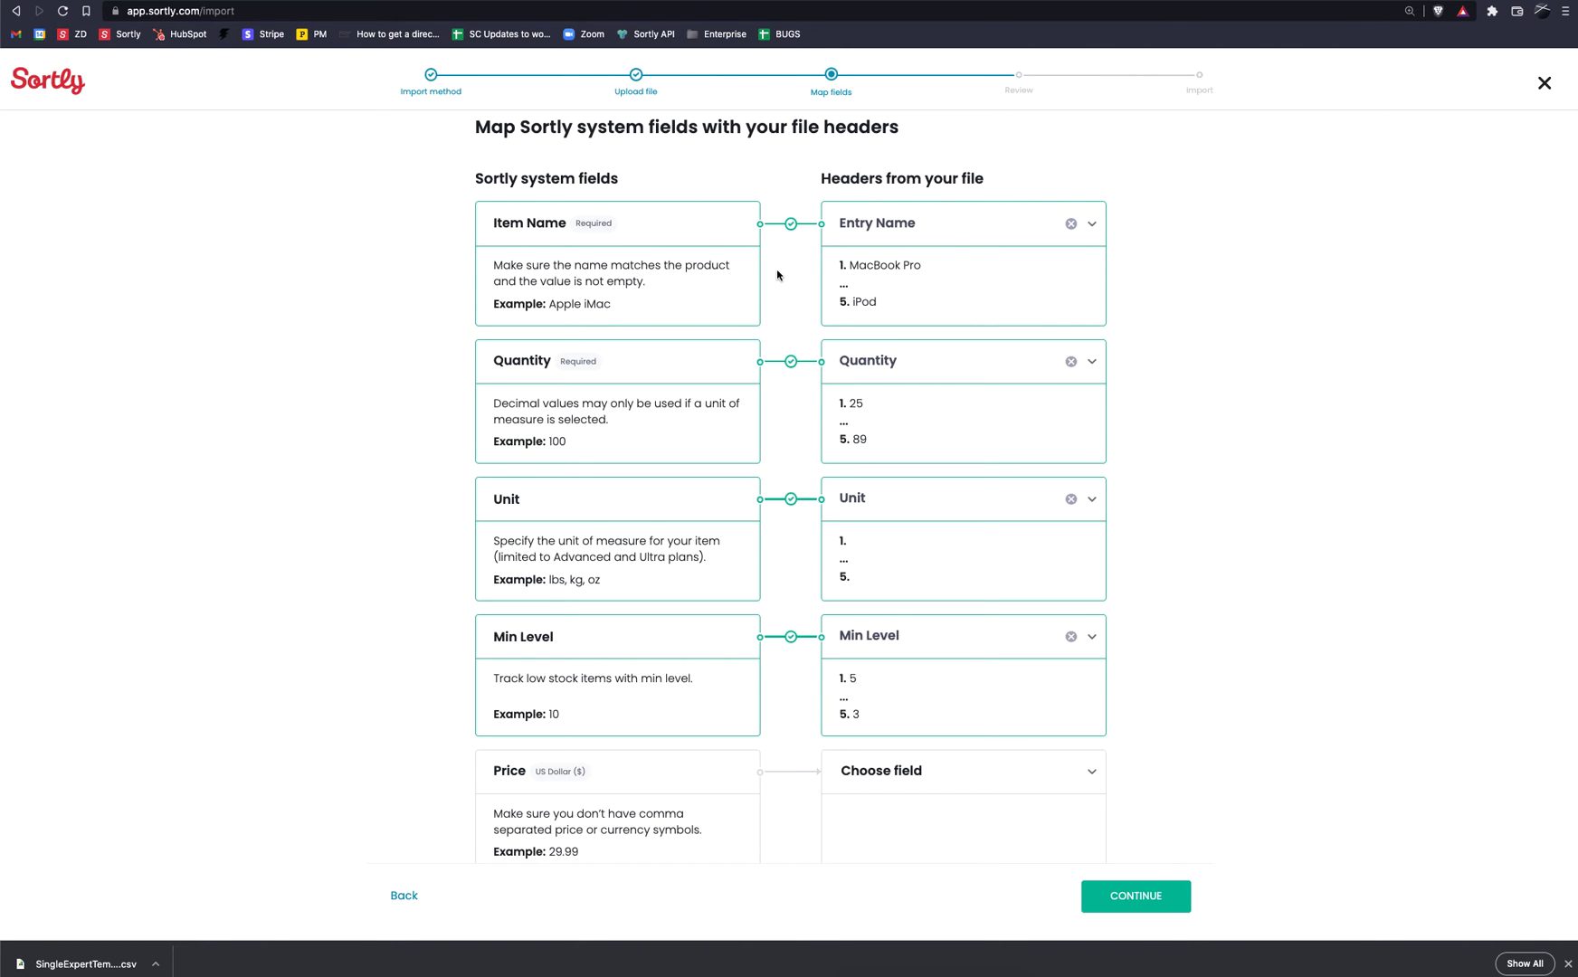
{"action": "scroll", "coordinate": [802, 348], "scroll_direction": "down", "scroll_amount": 5}
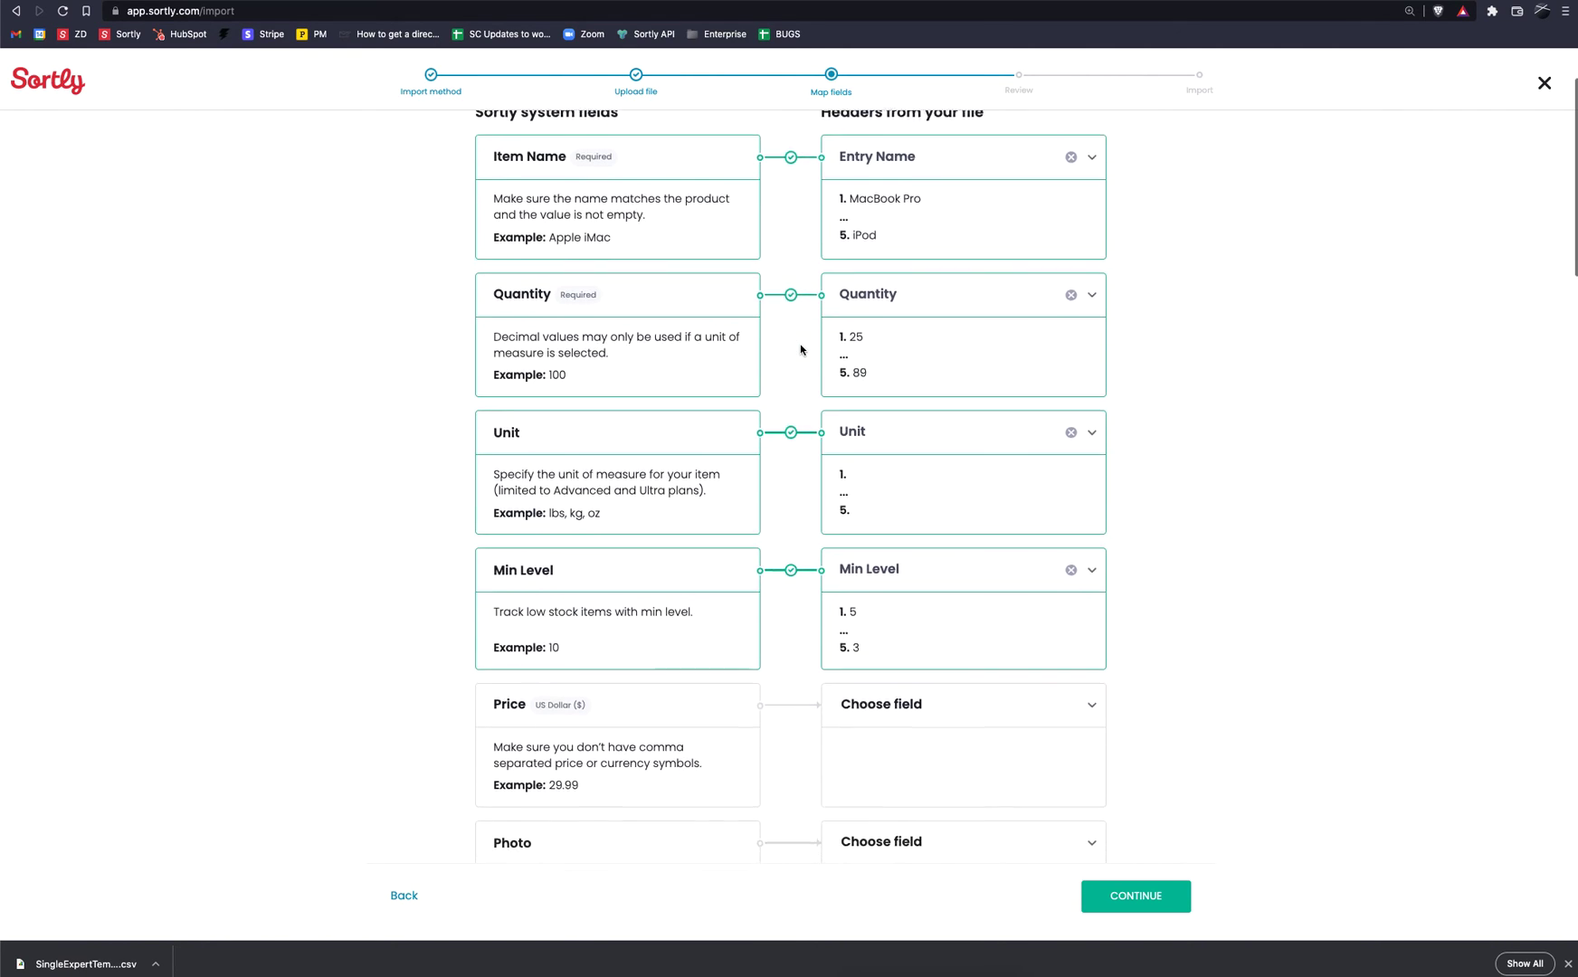
{"action": "scroll", "coordinate": [801, 349], "scroll_direction": "down", "scroll_amount": 10}
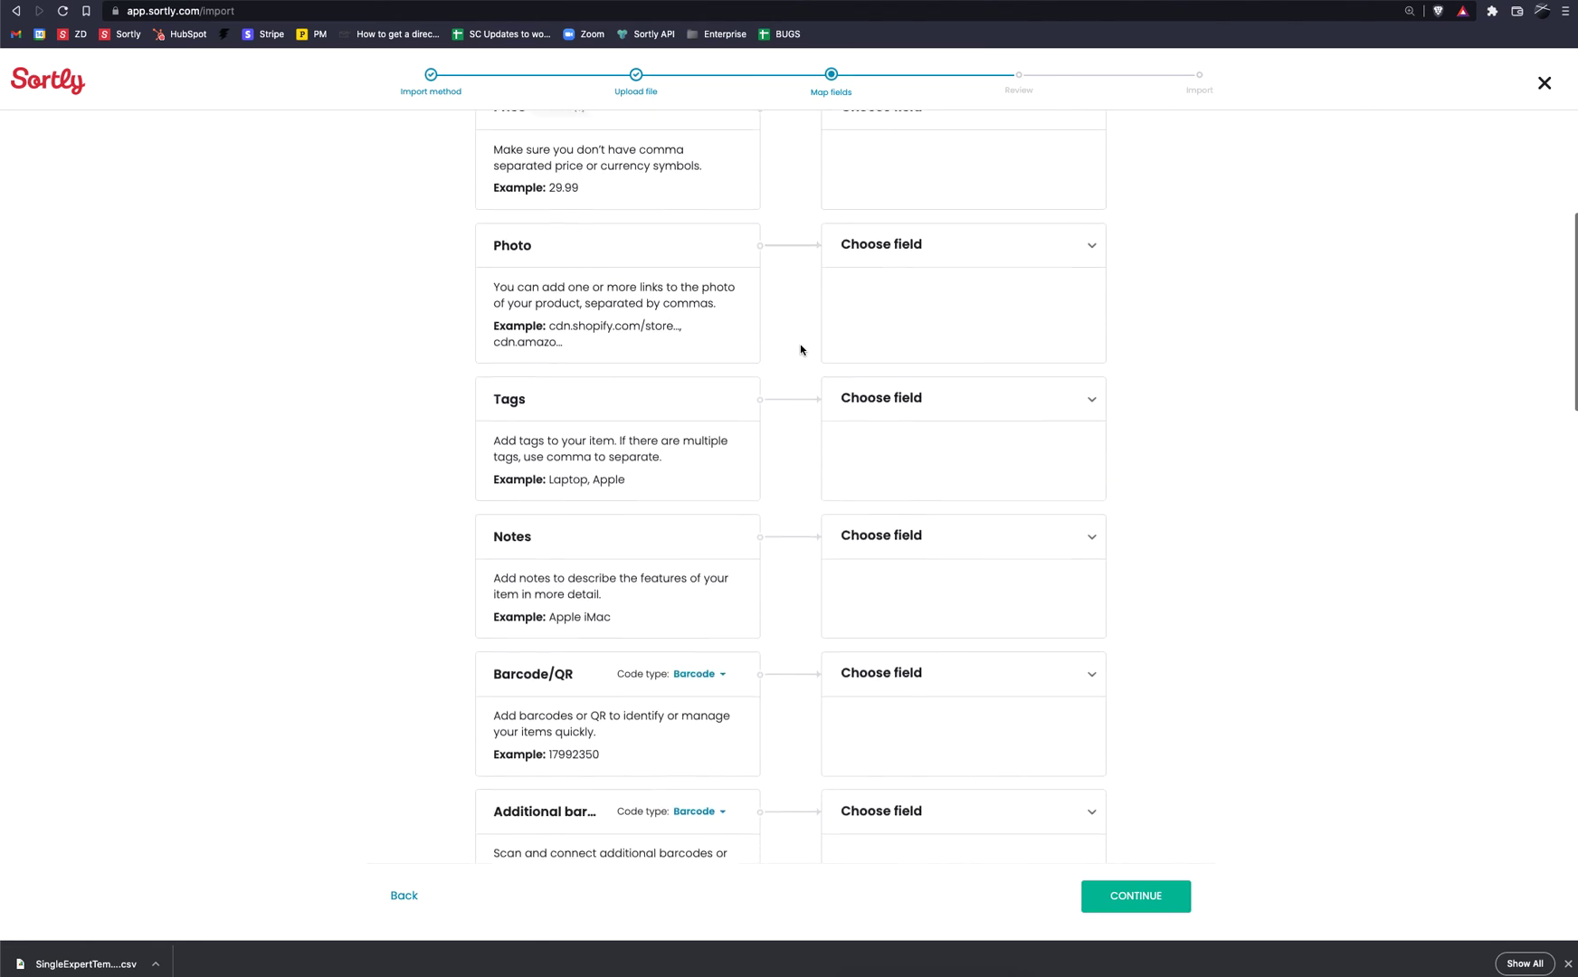
{"action": "scroll", "coordinate": [801, 349], "scroll_direction": "down", "scroll_amount": 8}
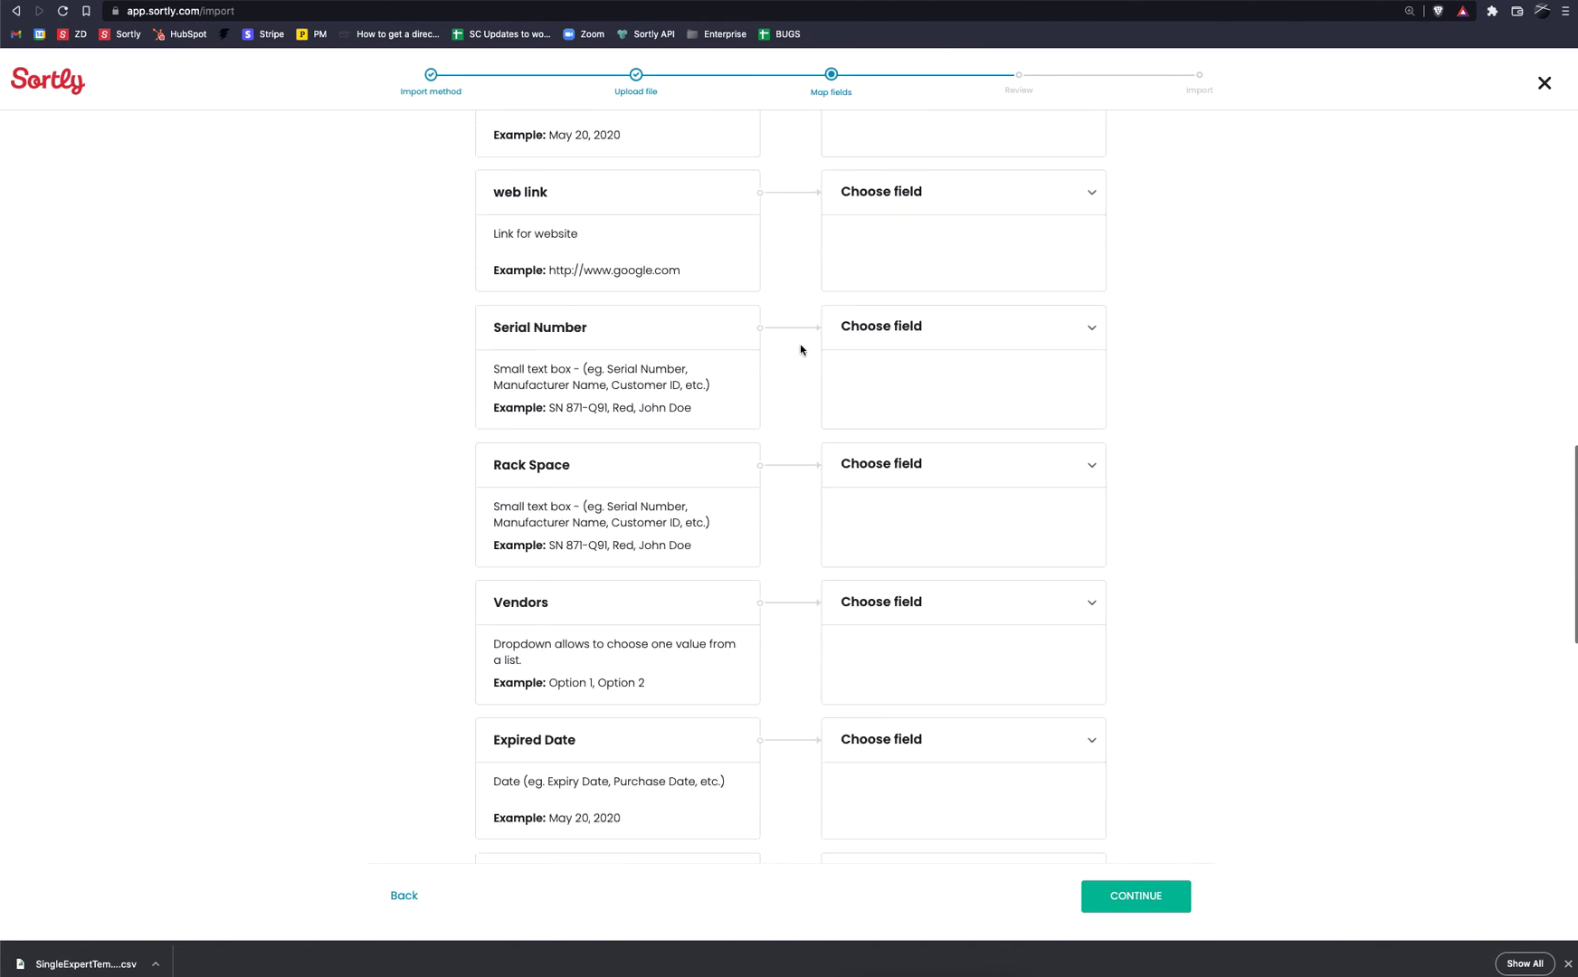
{"action": "left_click", "coordinate": [916, 485]}
{"action": "scroll", "coordinate": [952, 590], "scroll_direction": "down", "scroll_amount": 10}
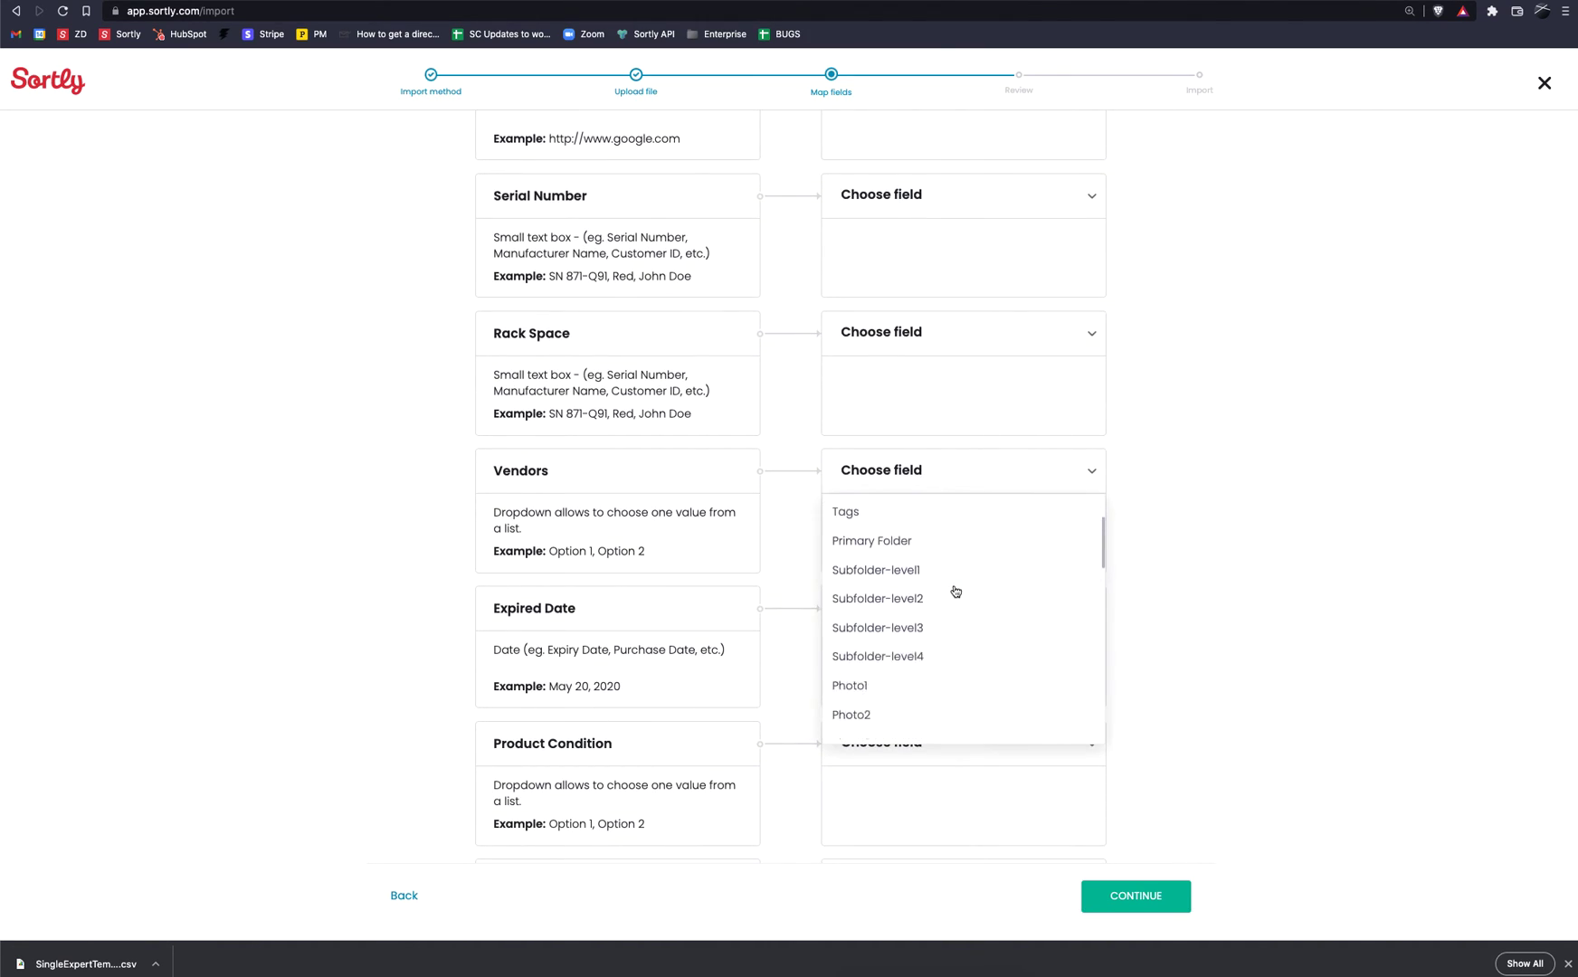
{"action": "scroll", "coordinate": [956, 591], "scroll_direction": "down", "scroll_amount": 5}
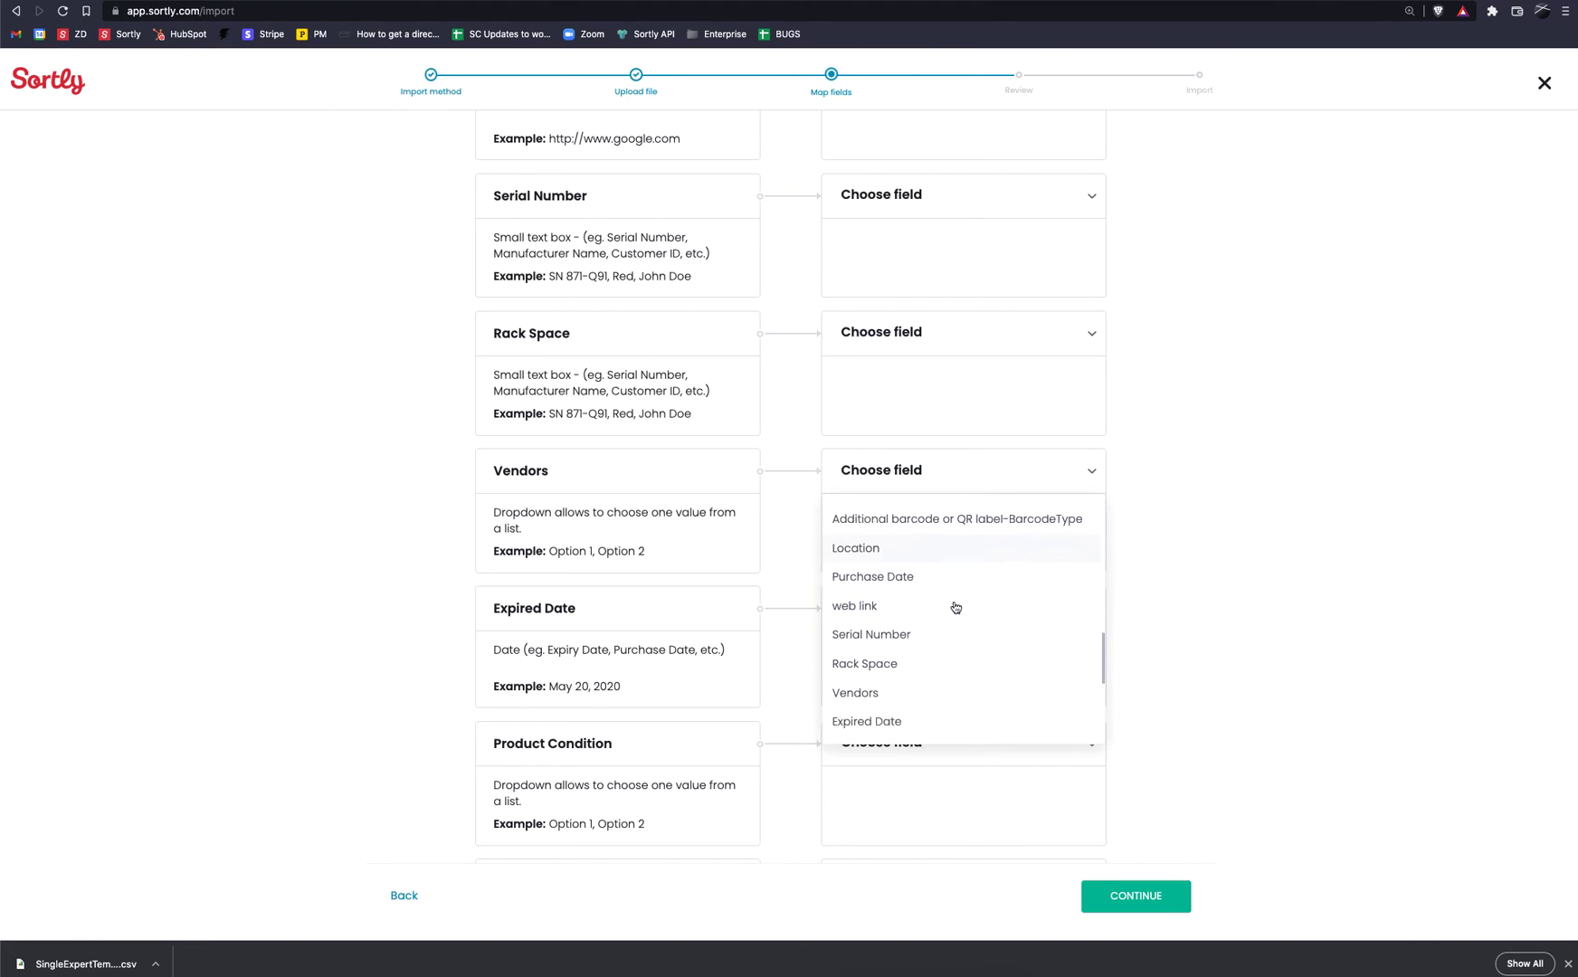
{"action": "left_click", "coordinate": [938, 650]}
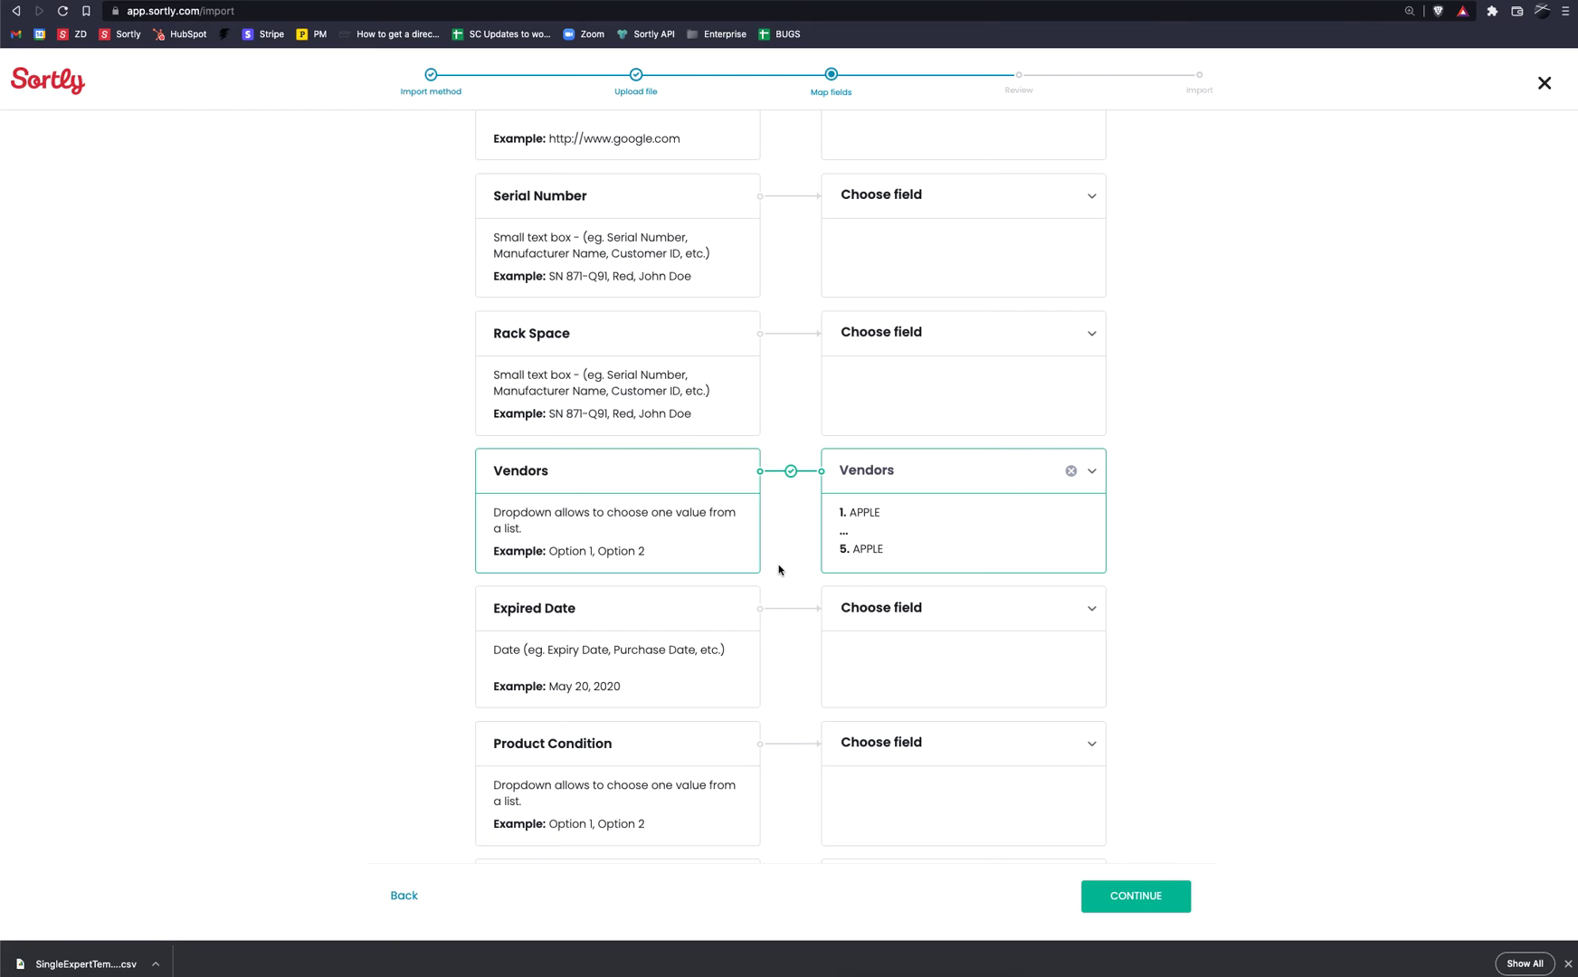
Step: Continue to the review, import the mapped data and go to the imported items
{"action": "left_click", "coordinate": [1124, 894]}
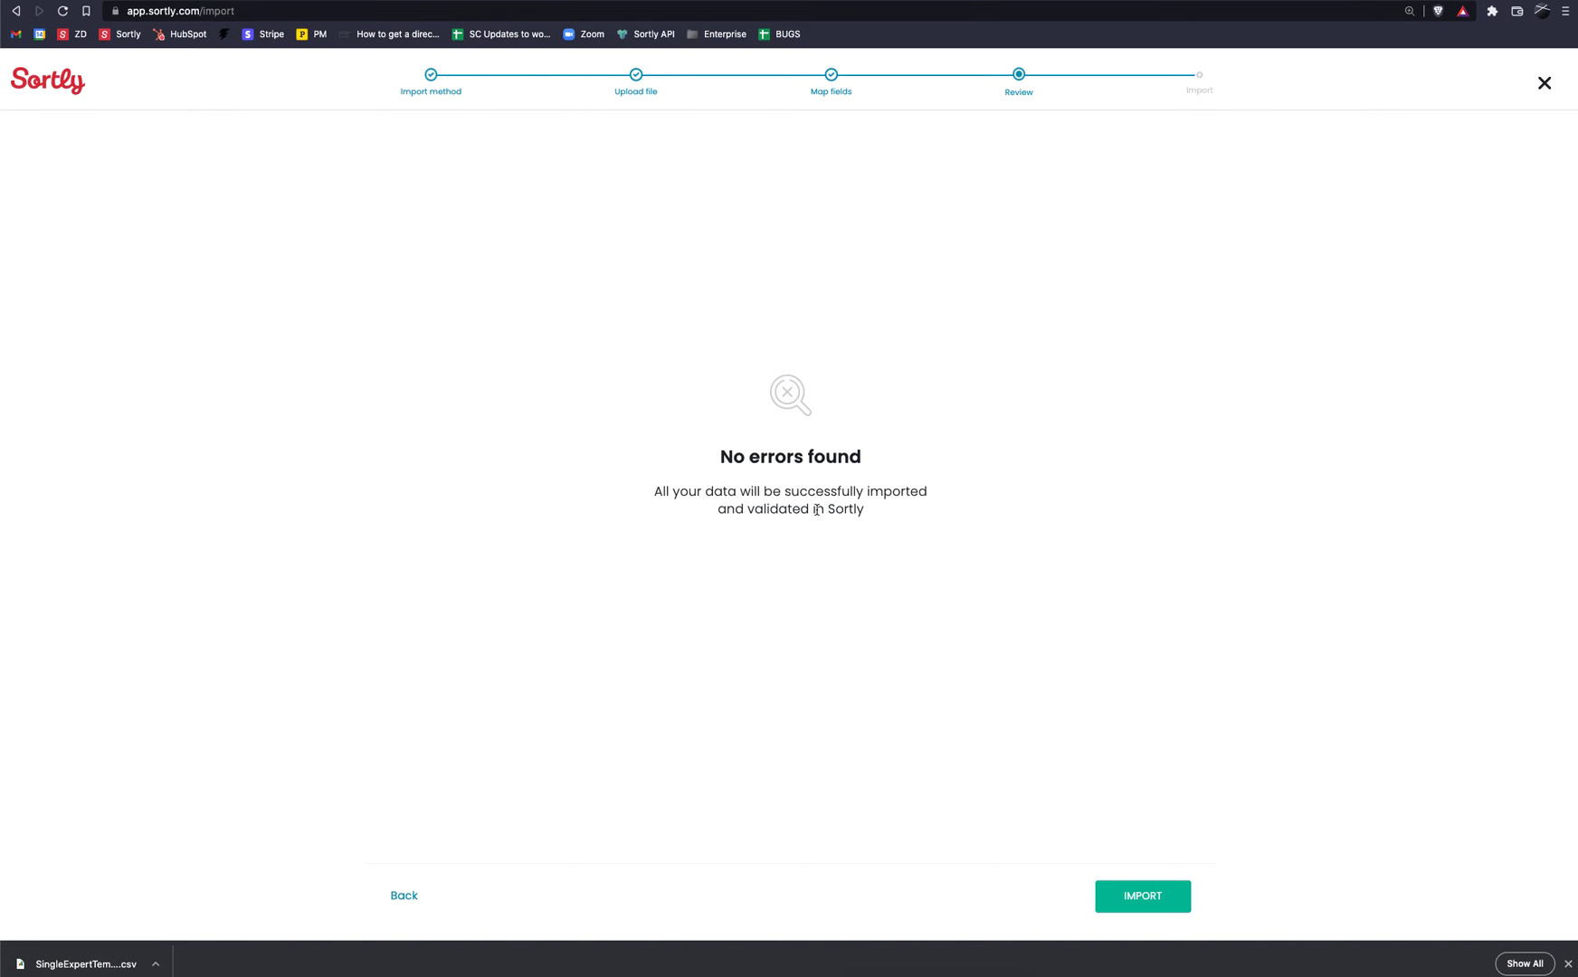
{"action": "left_click", "coordinate": [1147, 897]}
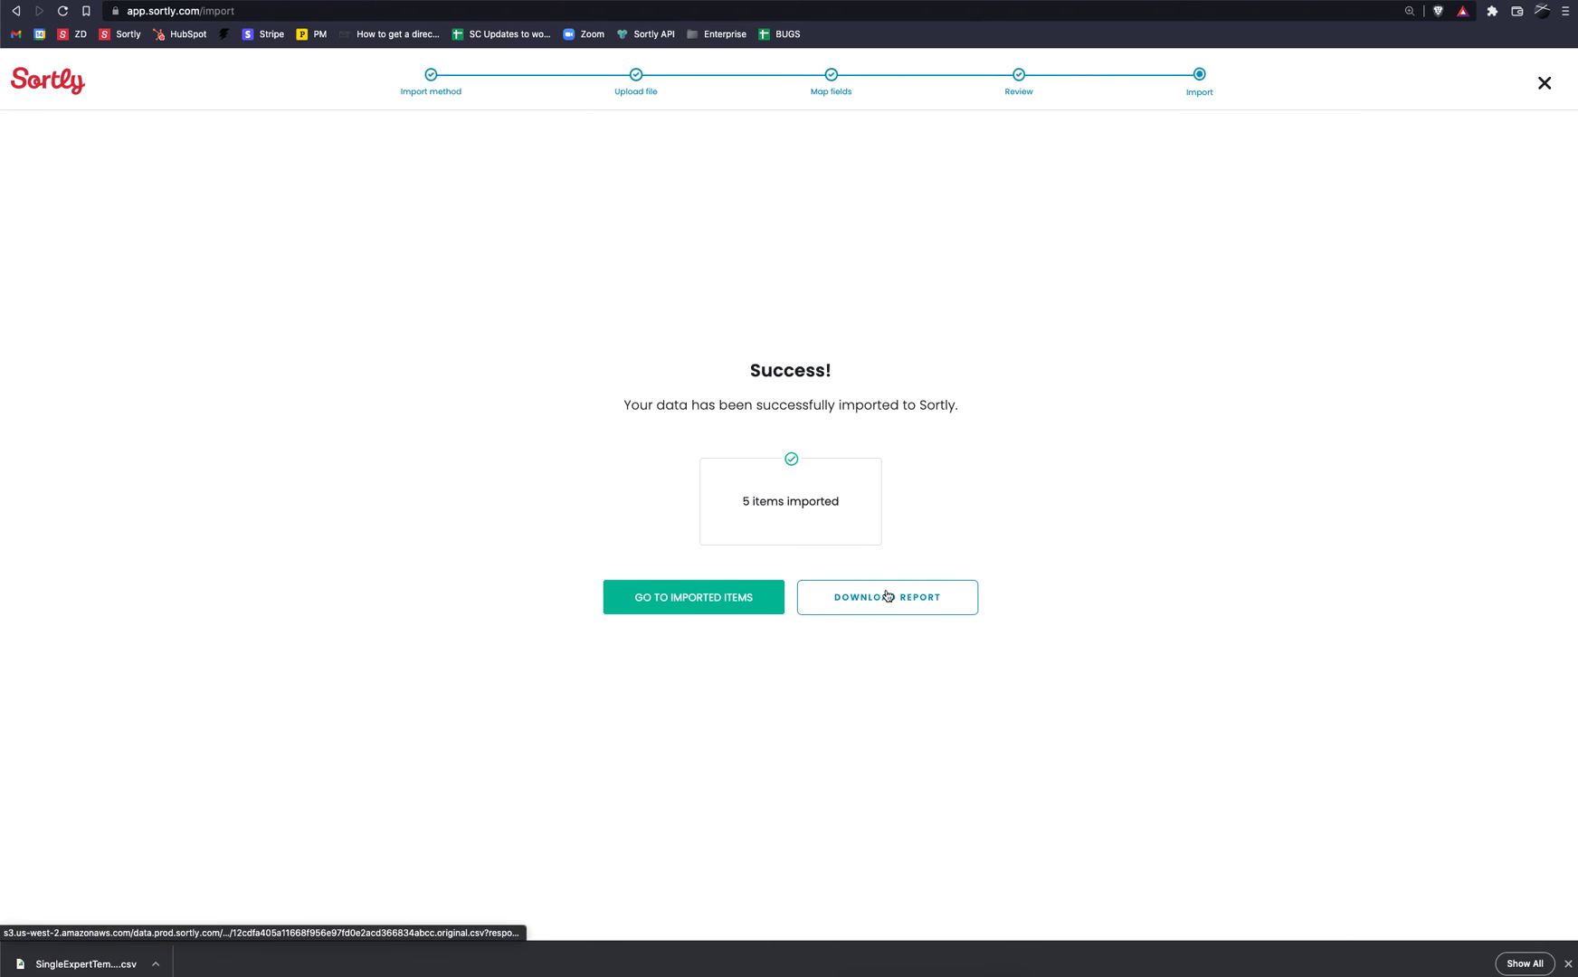
{"action": "left_click", "coordinate": [658, 600]}
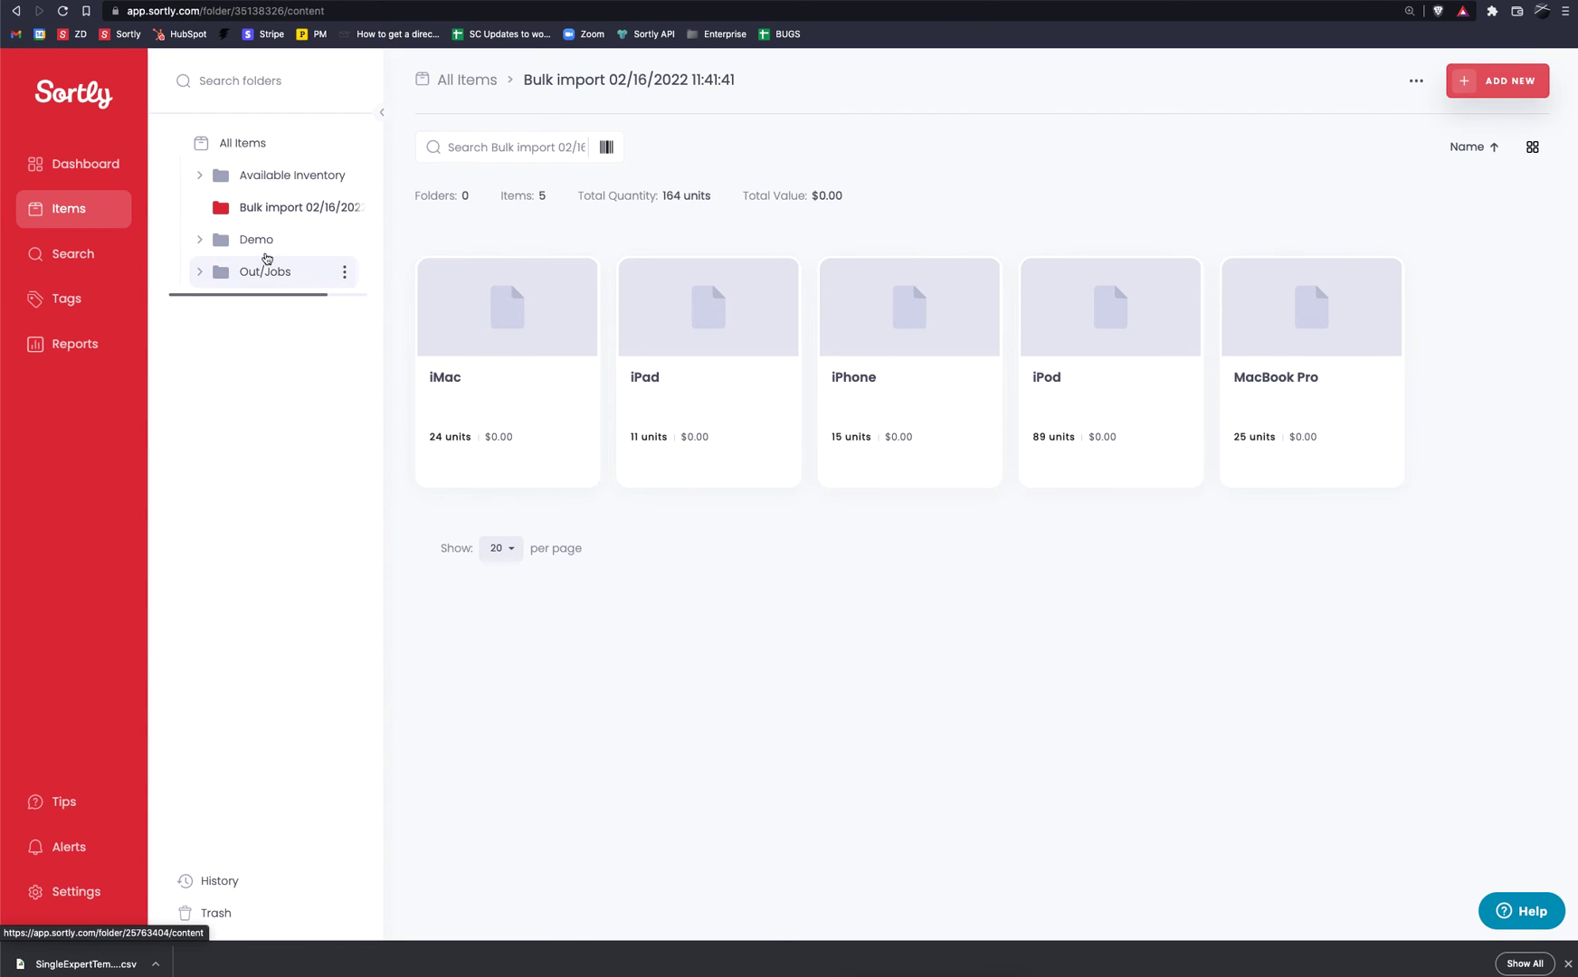
Step: Select all items in the bulk import folder, review the Bulk Move quantity options and close the dialog without moving anything
{"action": "left_click", "coordinate": [435, 277]}
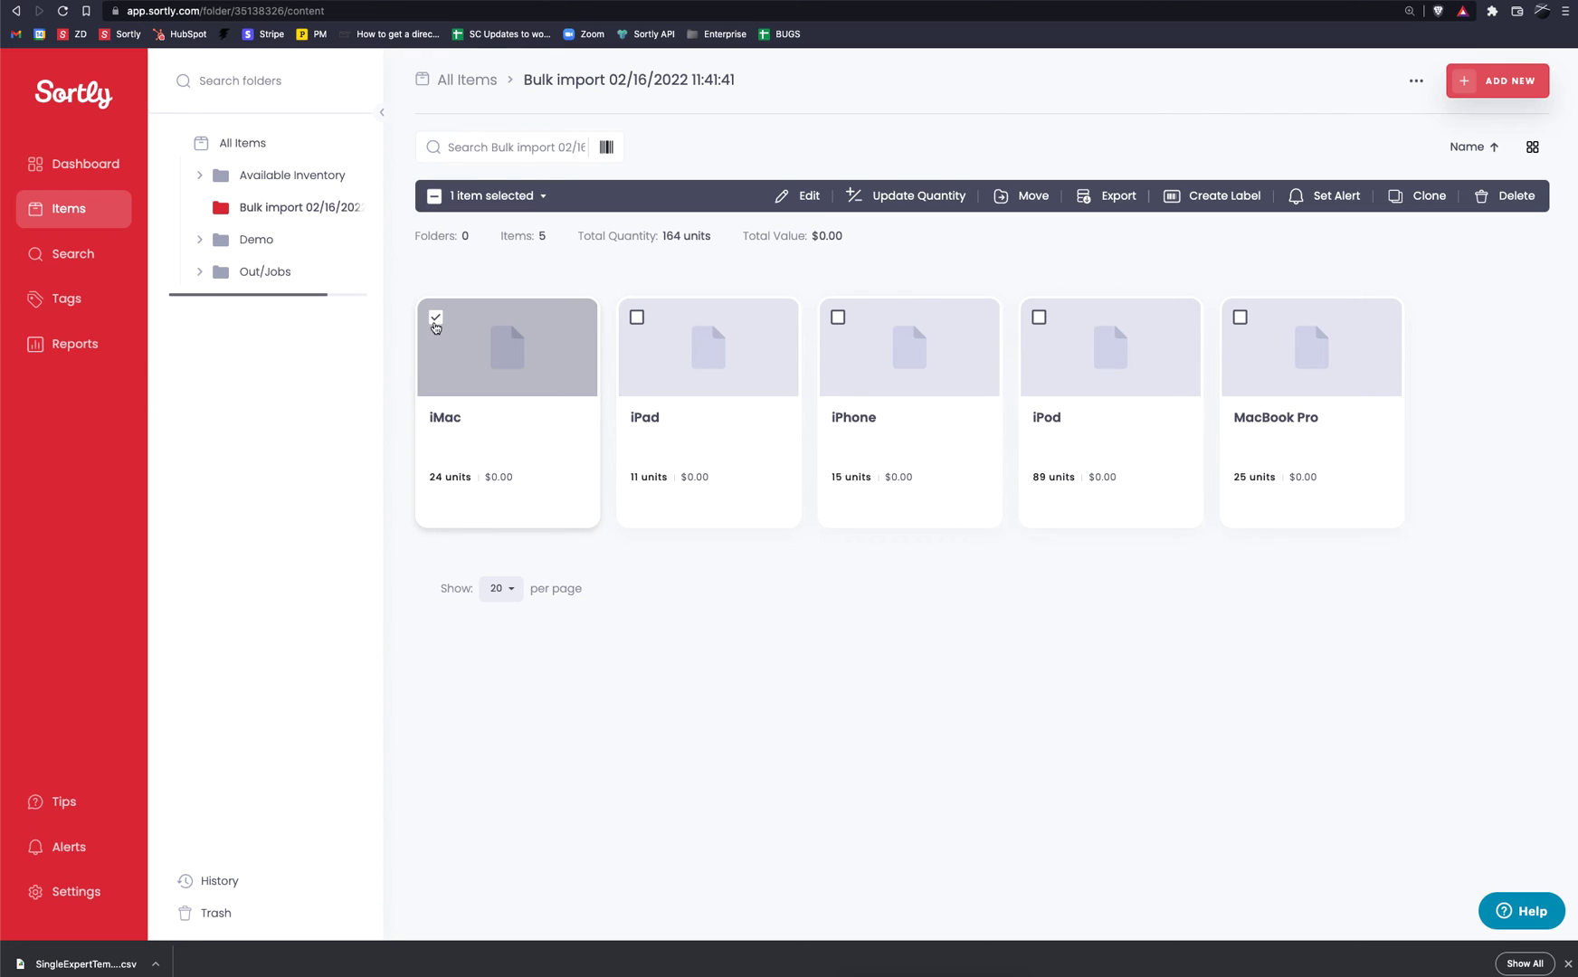
{"action": "left_click", "coordinate": [505, 196]}
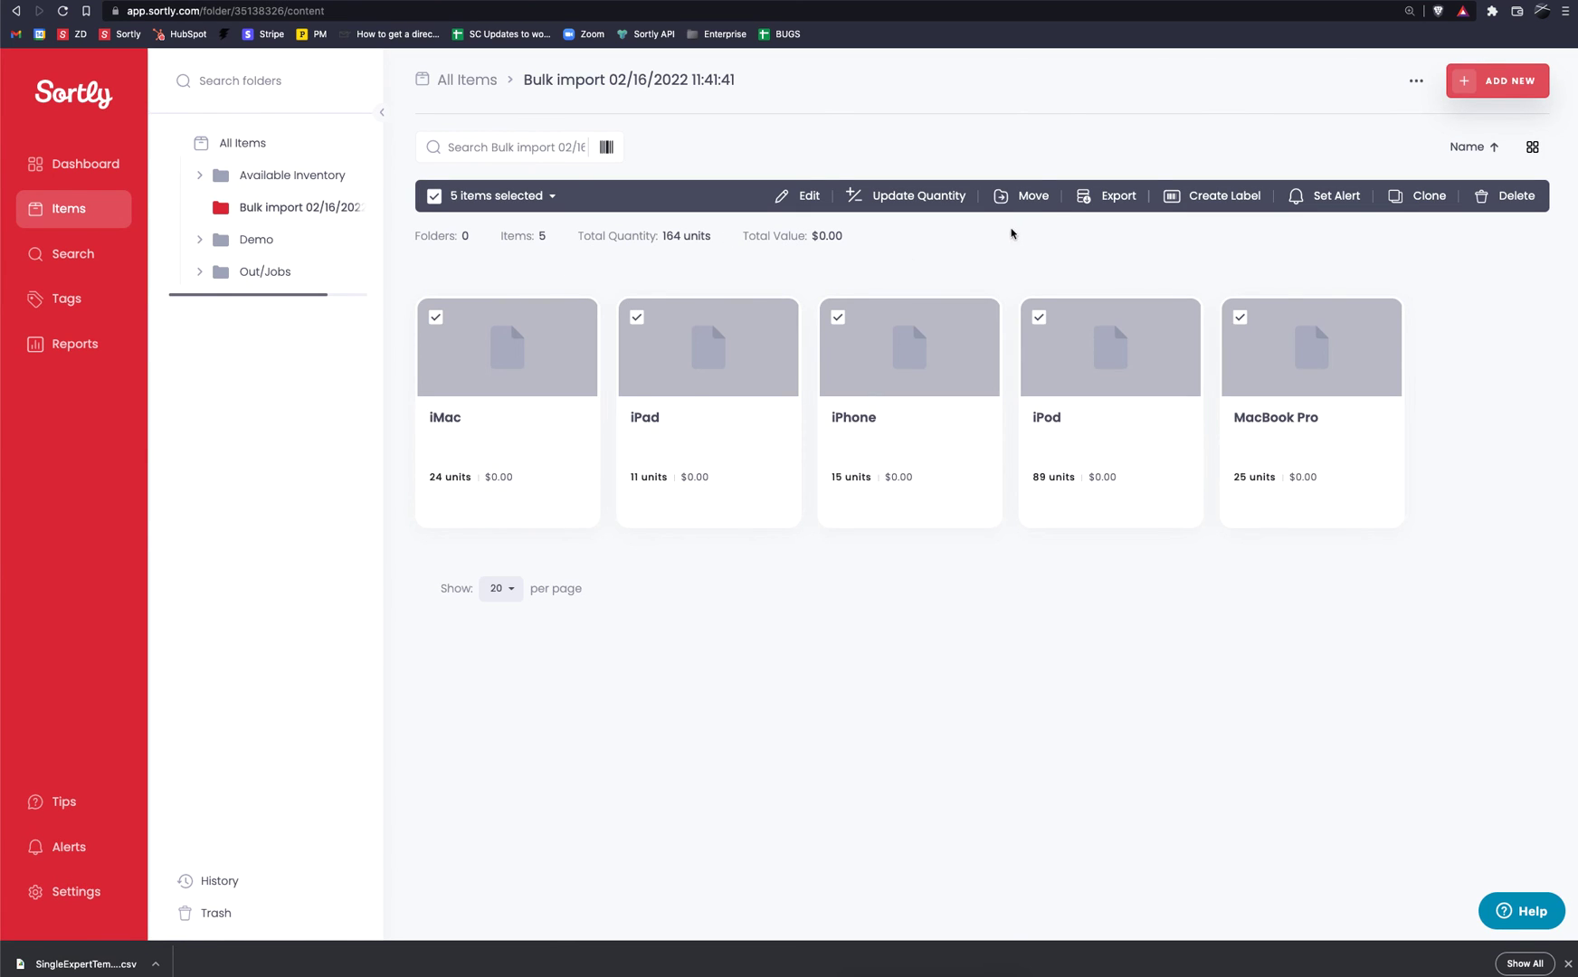
{"action": "left_click", "coordinate": [1038, 199]}
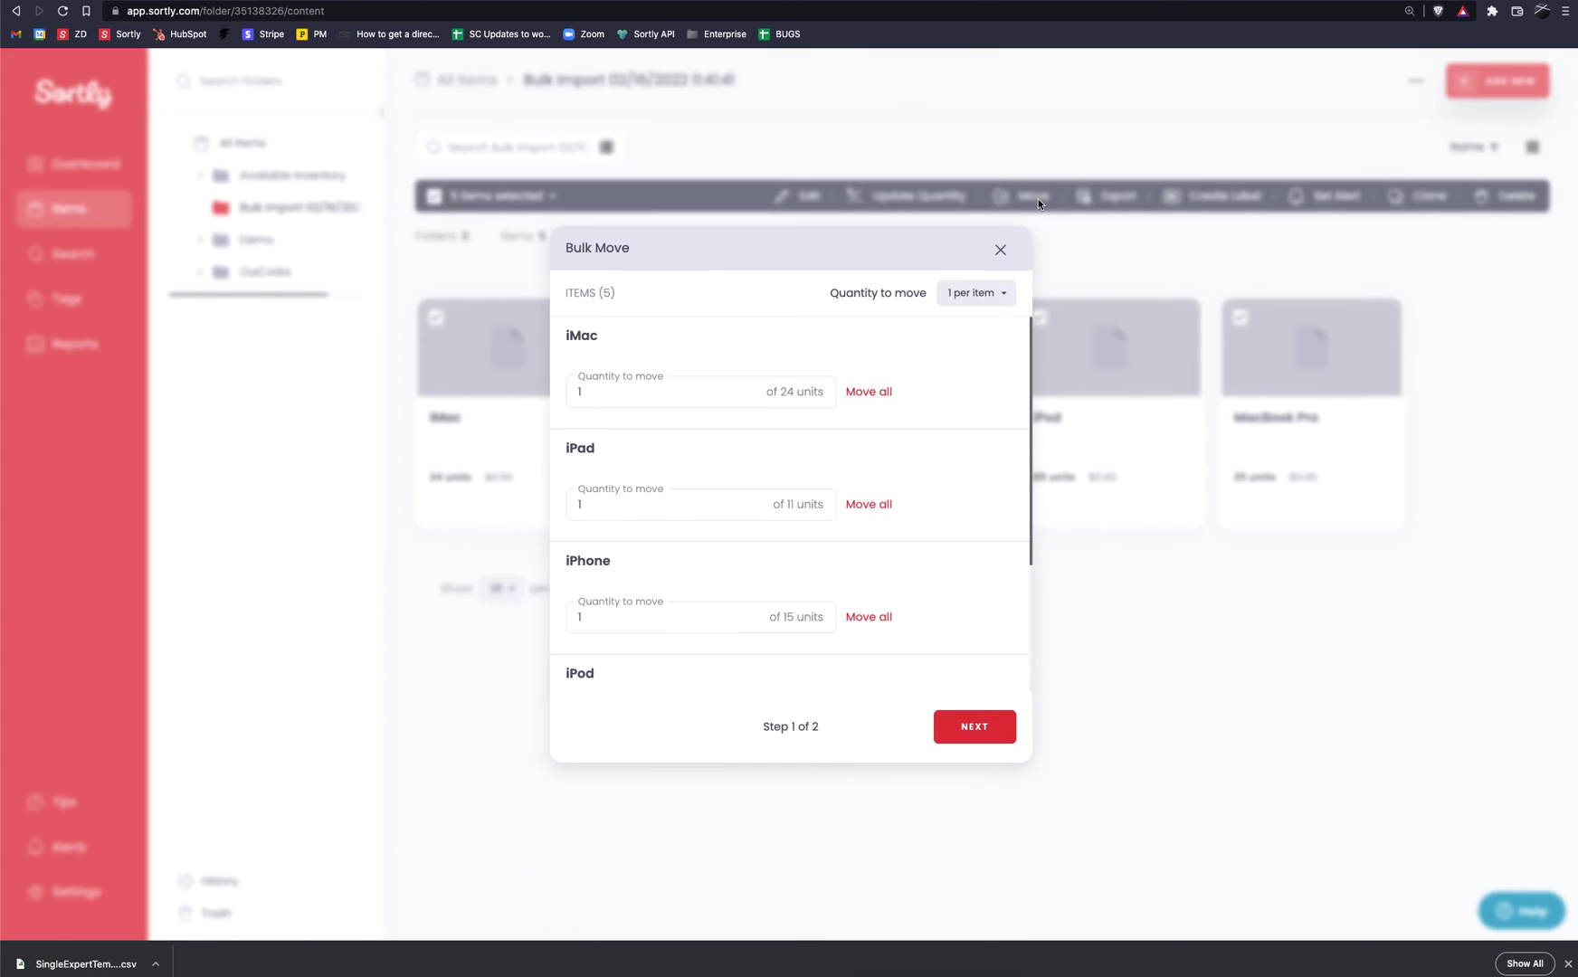
{"action": "scroll", "coordinate": [902, 486], "scroll_direction": "down", "scroll_amount": 3}
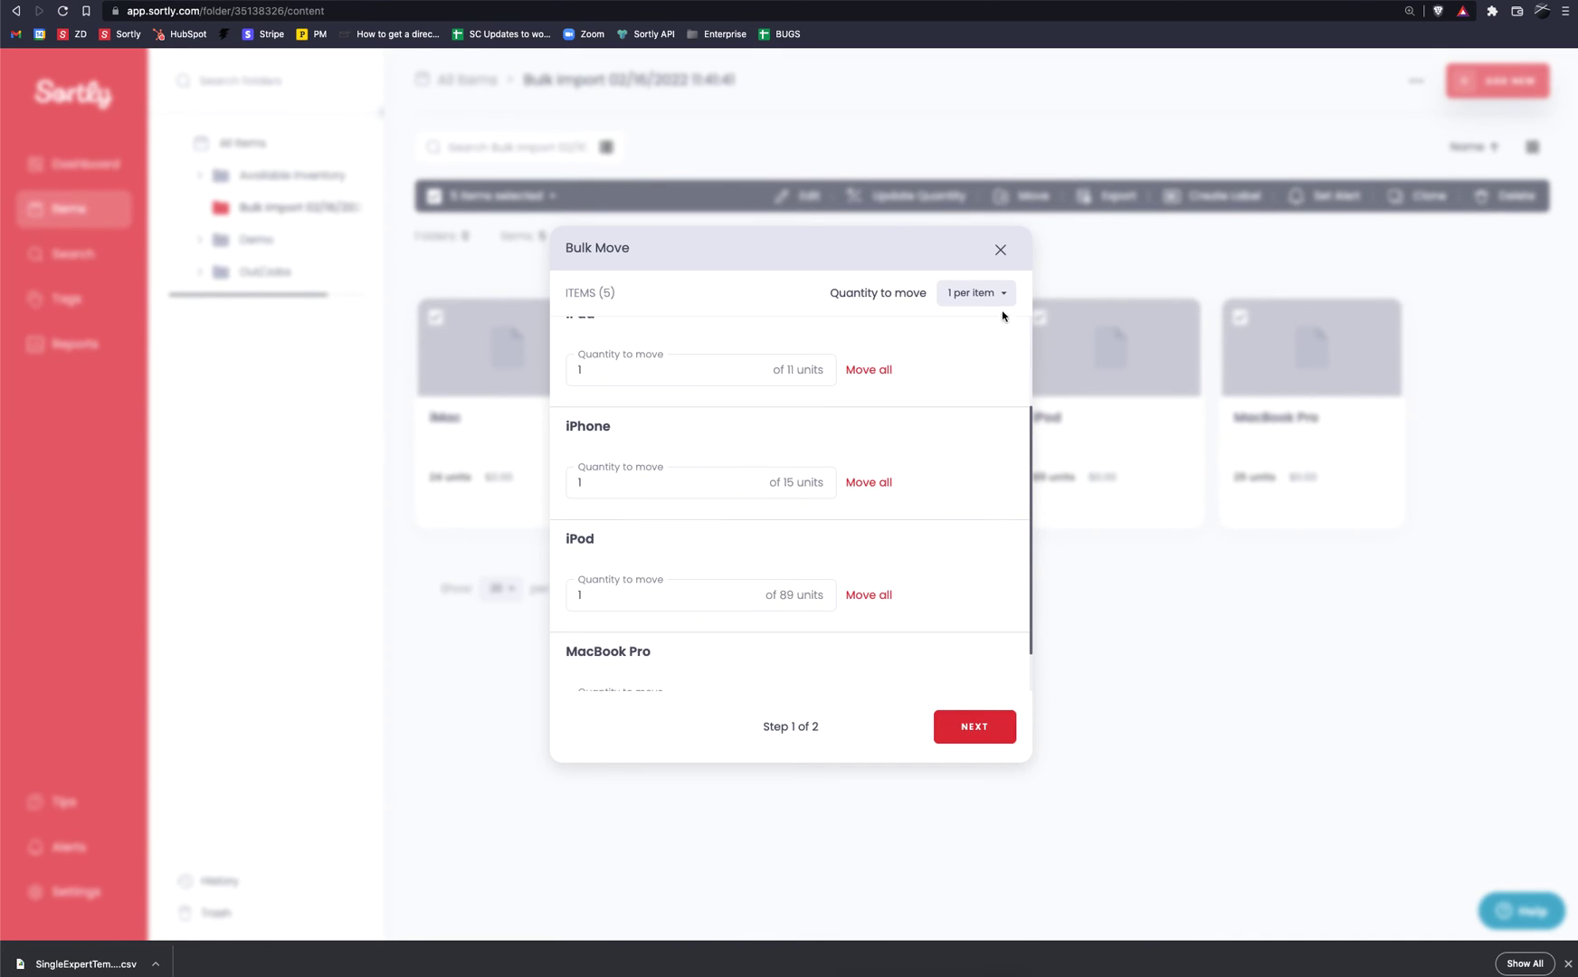
{"action": "left_click", "coordinate": [1000, 250]}
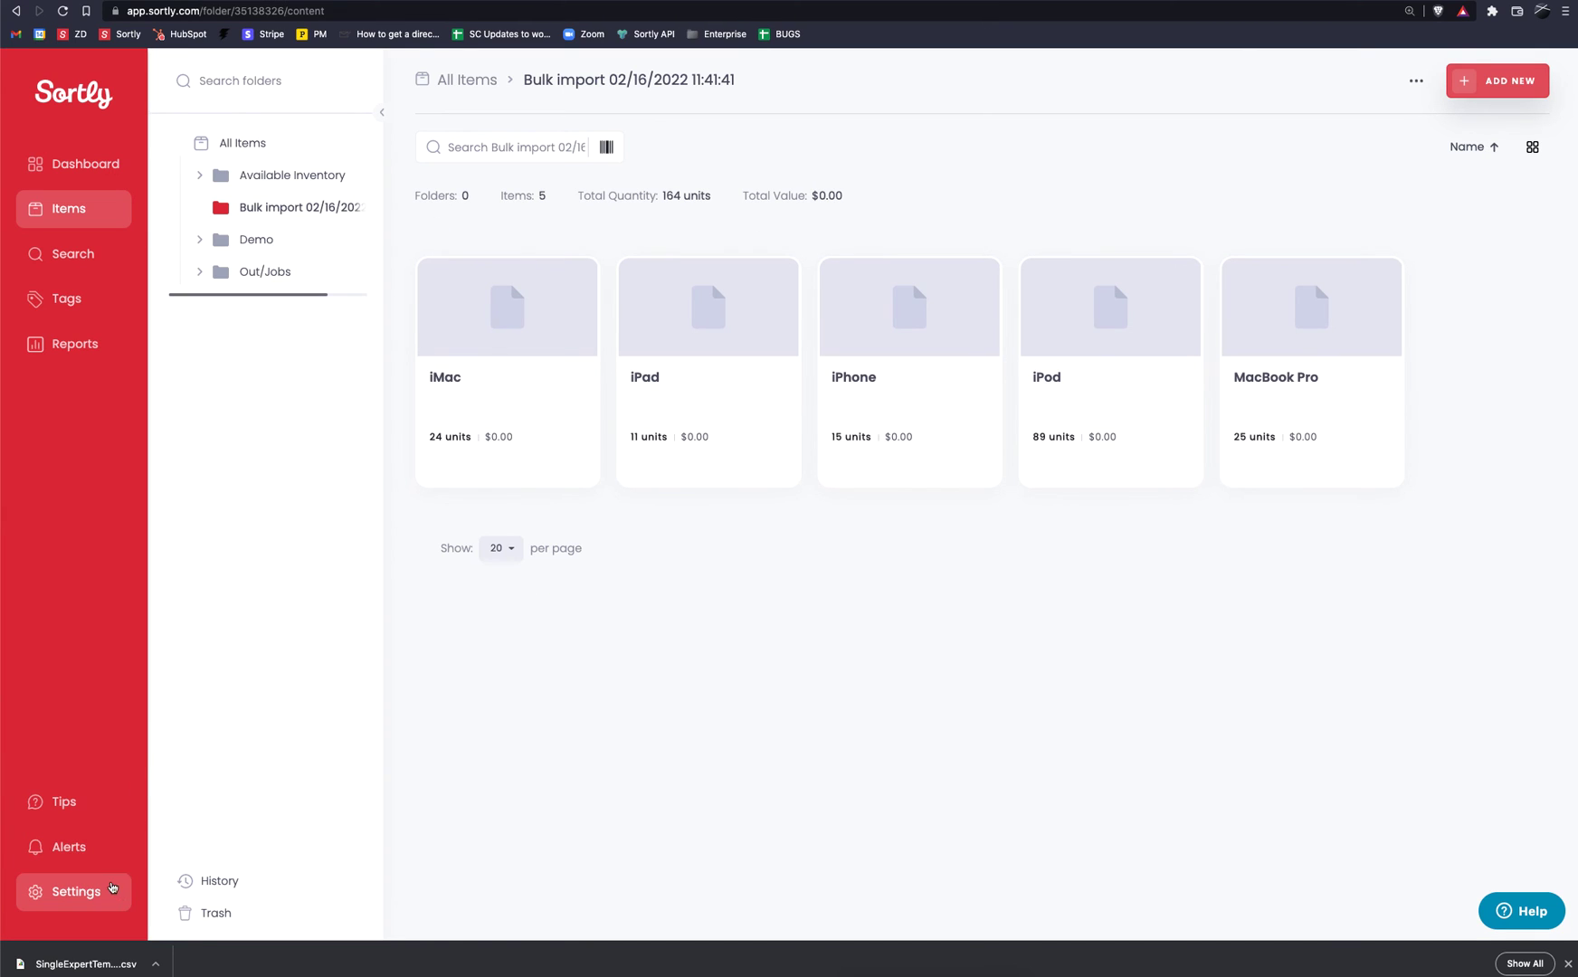
Step: Open Bulk Import from the settings again and choose the Advanced Import method
{"action": "left_click", "coordinate": [95, 907]}
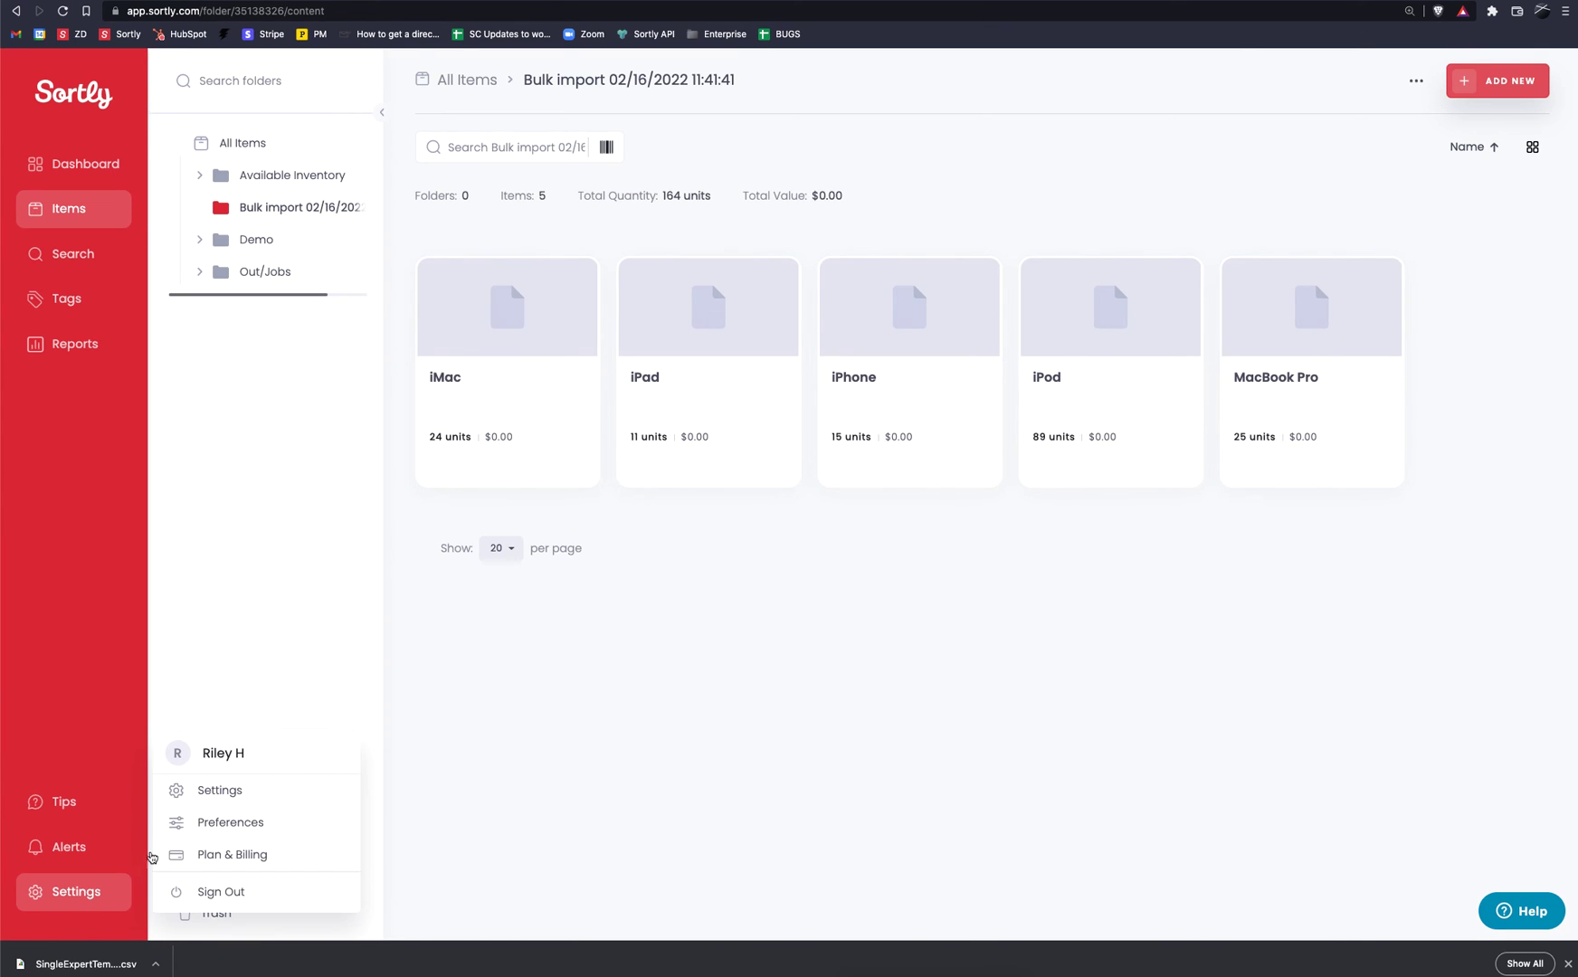
{"action": "left_click", "coordinate": [226, 791]}
{"action": "left_click", "coordinate": [295, 427]}
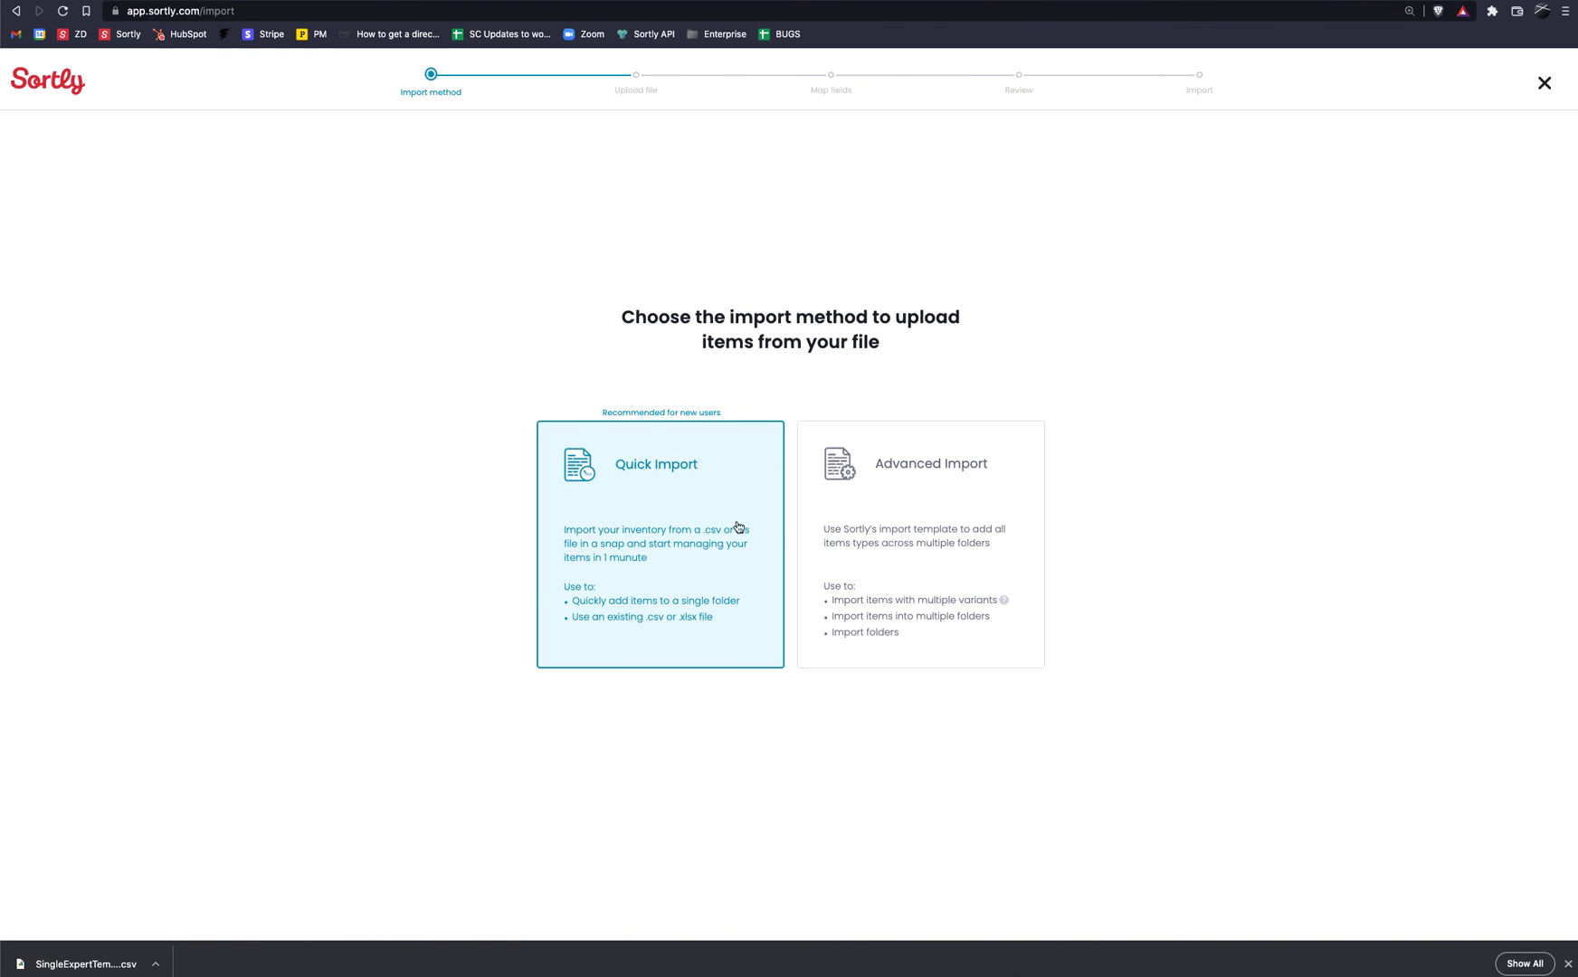
{"action": "left_click", "coordinate": [924, 504]}
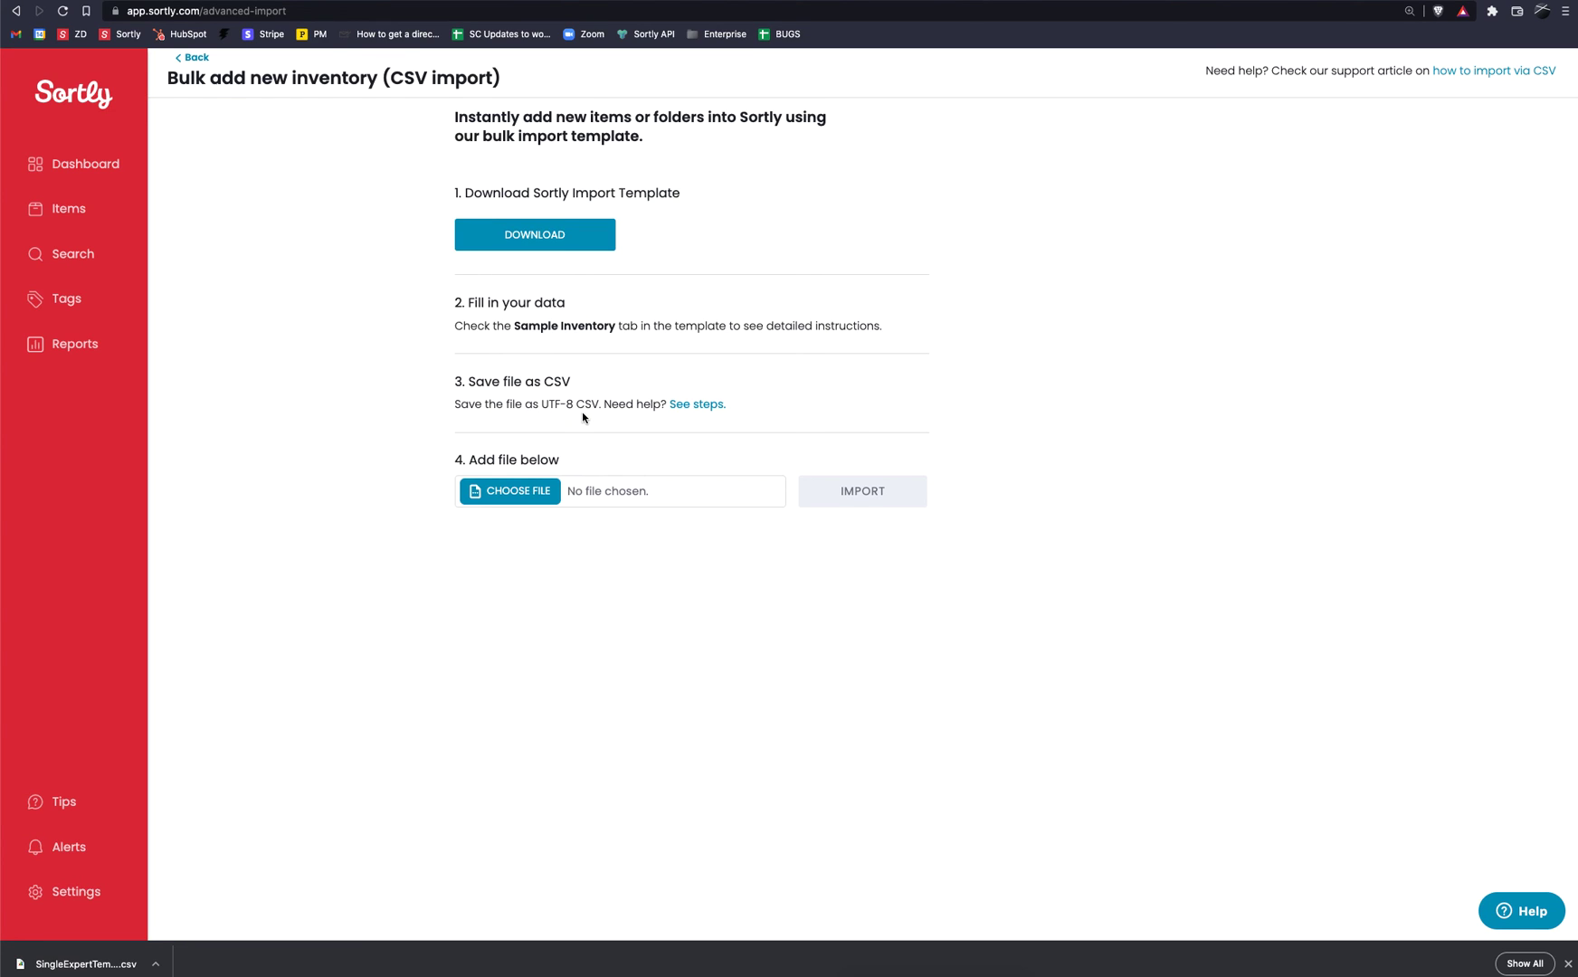
Step: Check the UTF-8 CSV requirement, choose SingleExpertTemplate - ADD NEW INVENTORY.csv from the Desktop and import it
{"action": "left_click_drag", "start_coordinate": [541, 405], "coordinate": [599, 408]}
{"action": "left_click", "coordinate": [597, 429]}
{"action": "left_click", "coordinate": [509, 497]}
{"action": "left_click", "coordinate": [742, 79]}
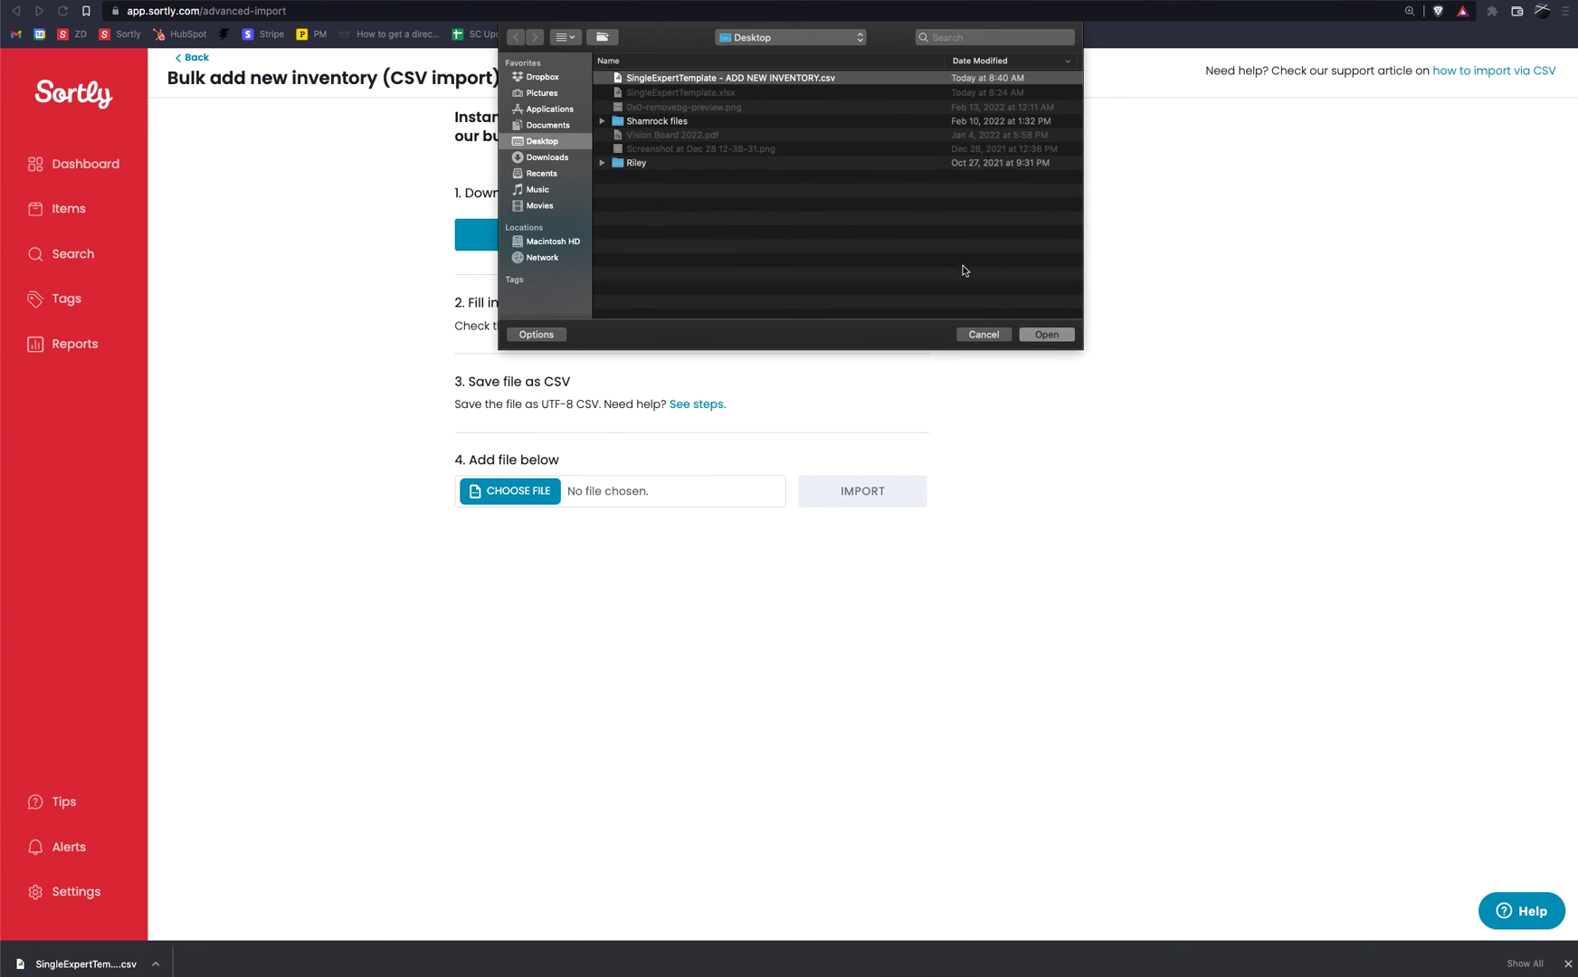
{"action": "left_click", "coordinate": [1034, 337]}
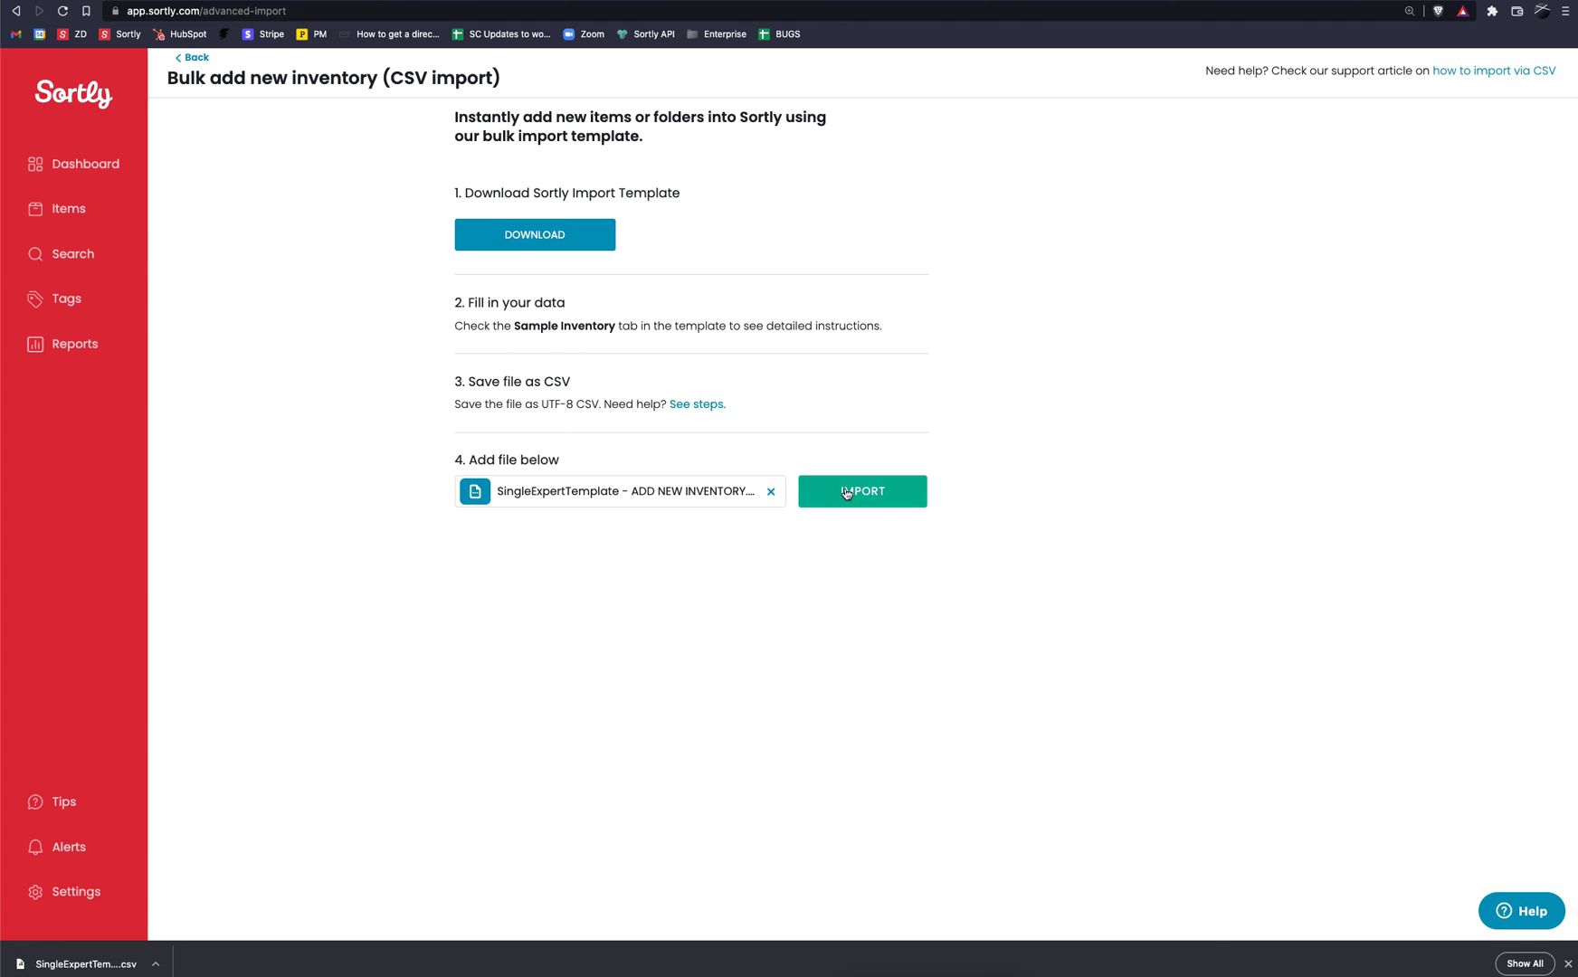
{"action": "left_click", "coordinate": [847, 494]}
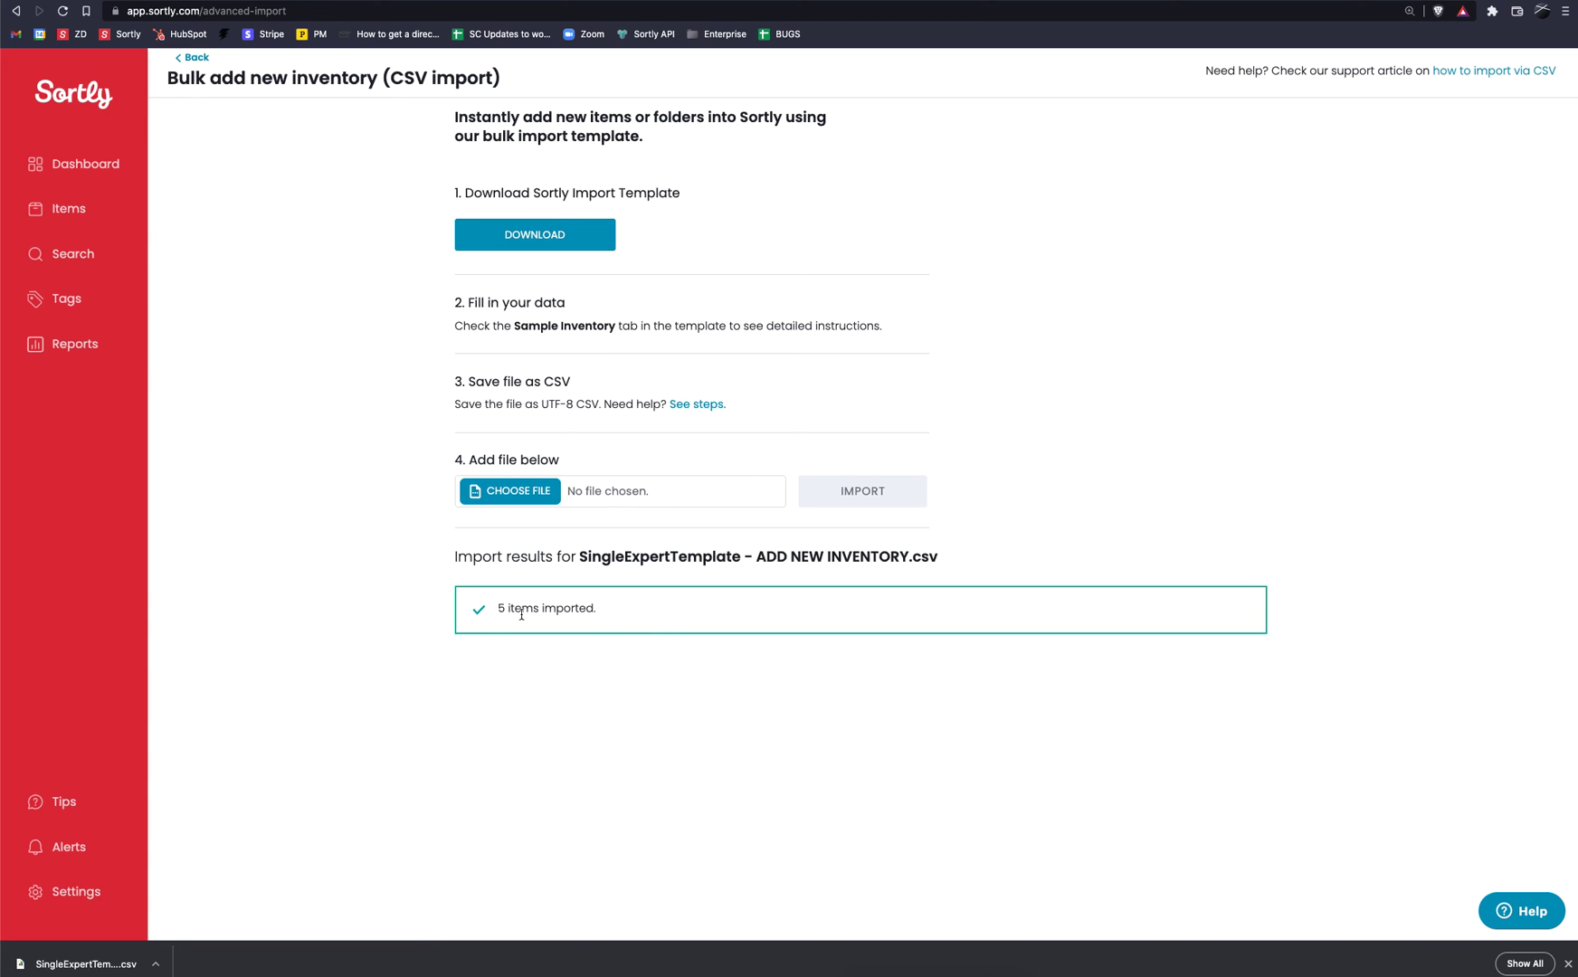
Step: Go to the inventory items and open the IT subfolder inside the Demo folder to check the imported items
{"action": "left_click", "coordinate": [81, 213]}
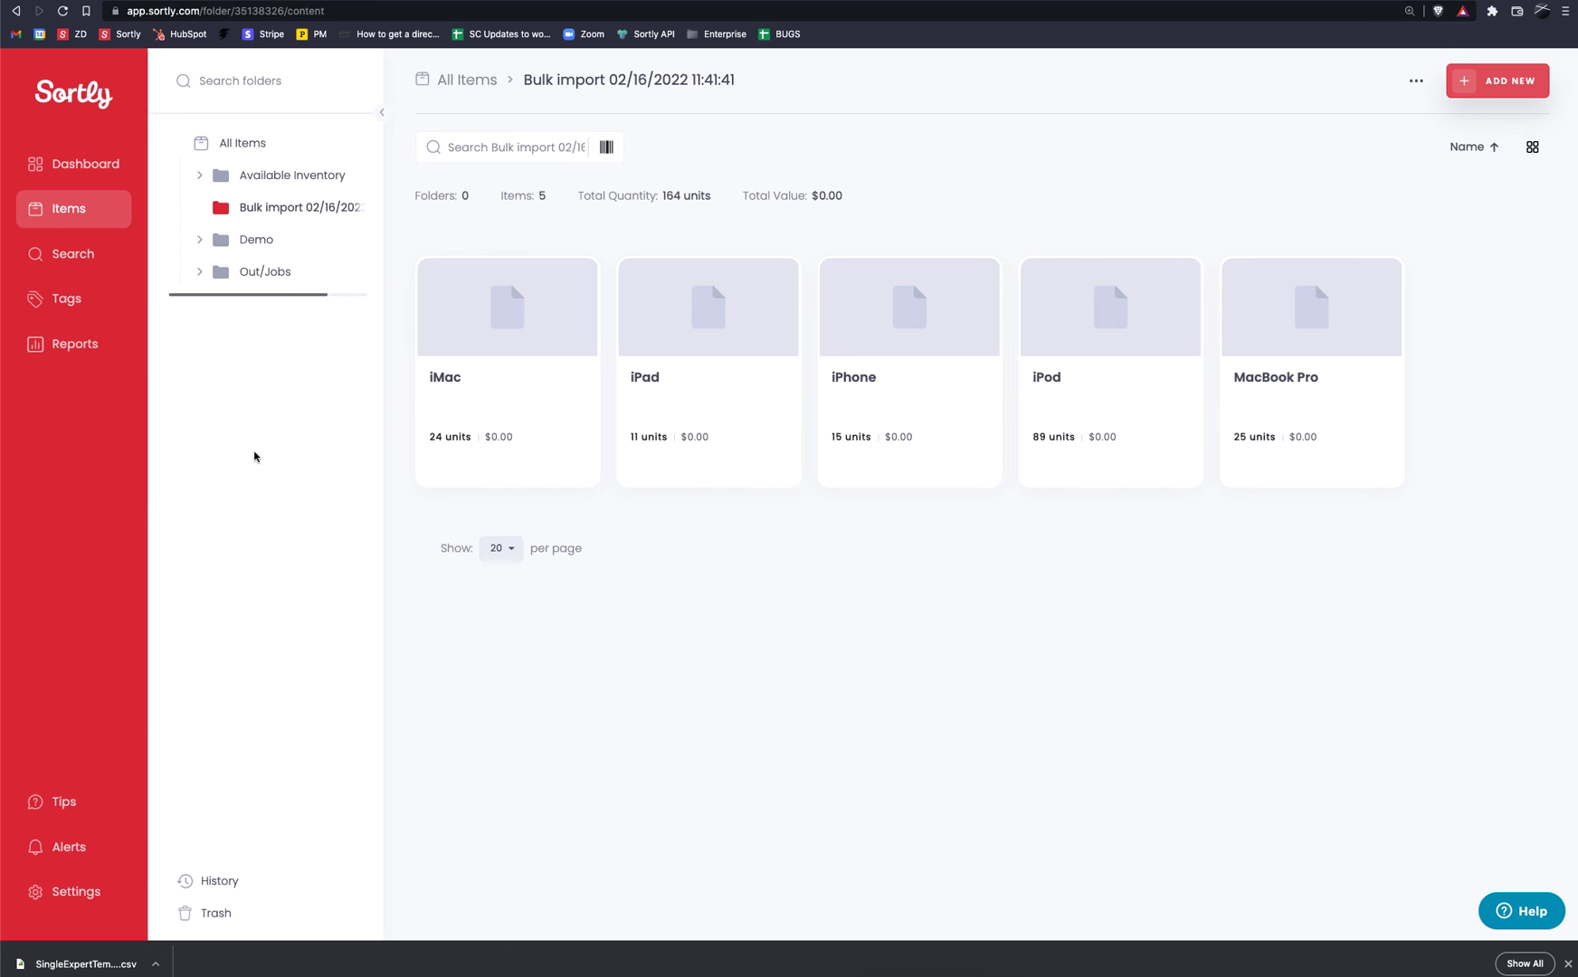
{"action": "left_click", "coordinate": [257, 244]}
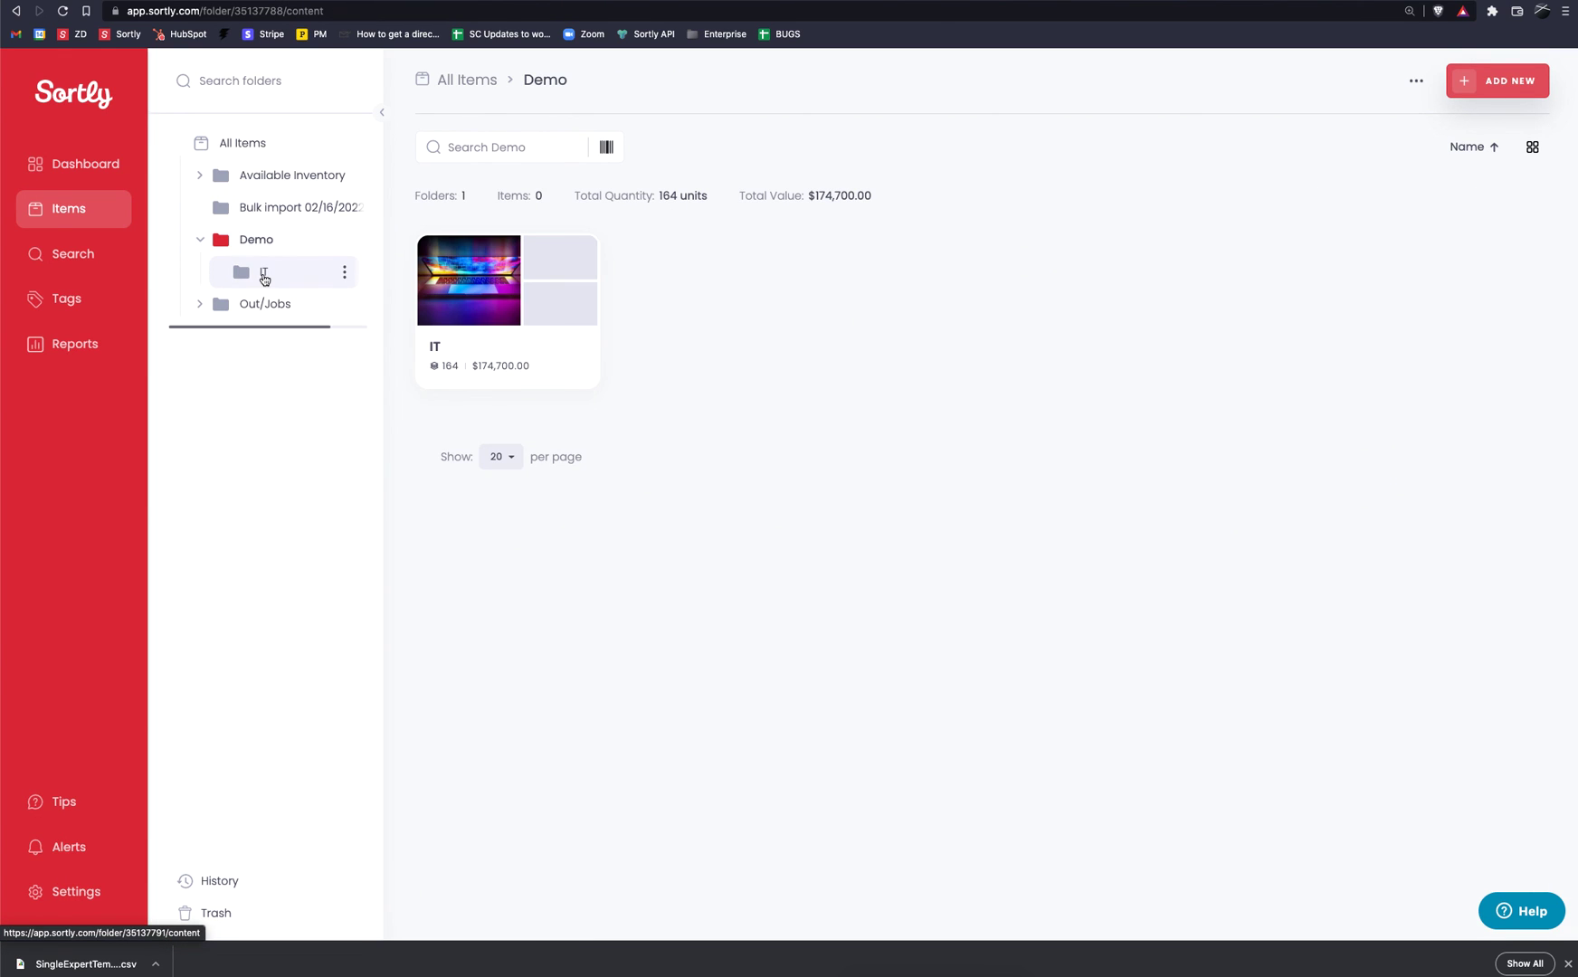
{"action": "left_click", "coordinate": [259, 272]}
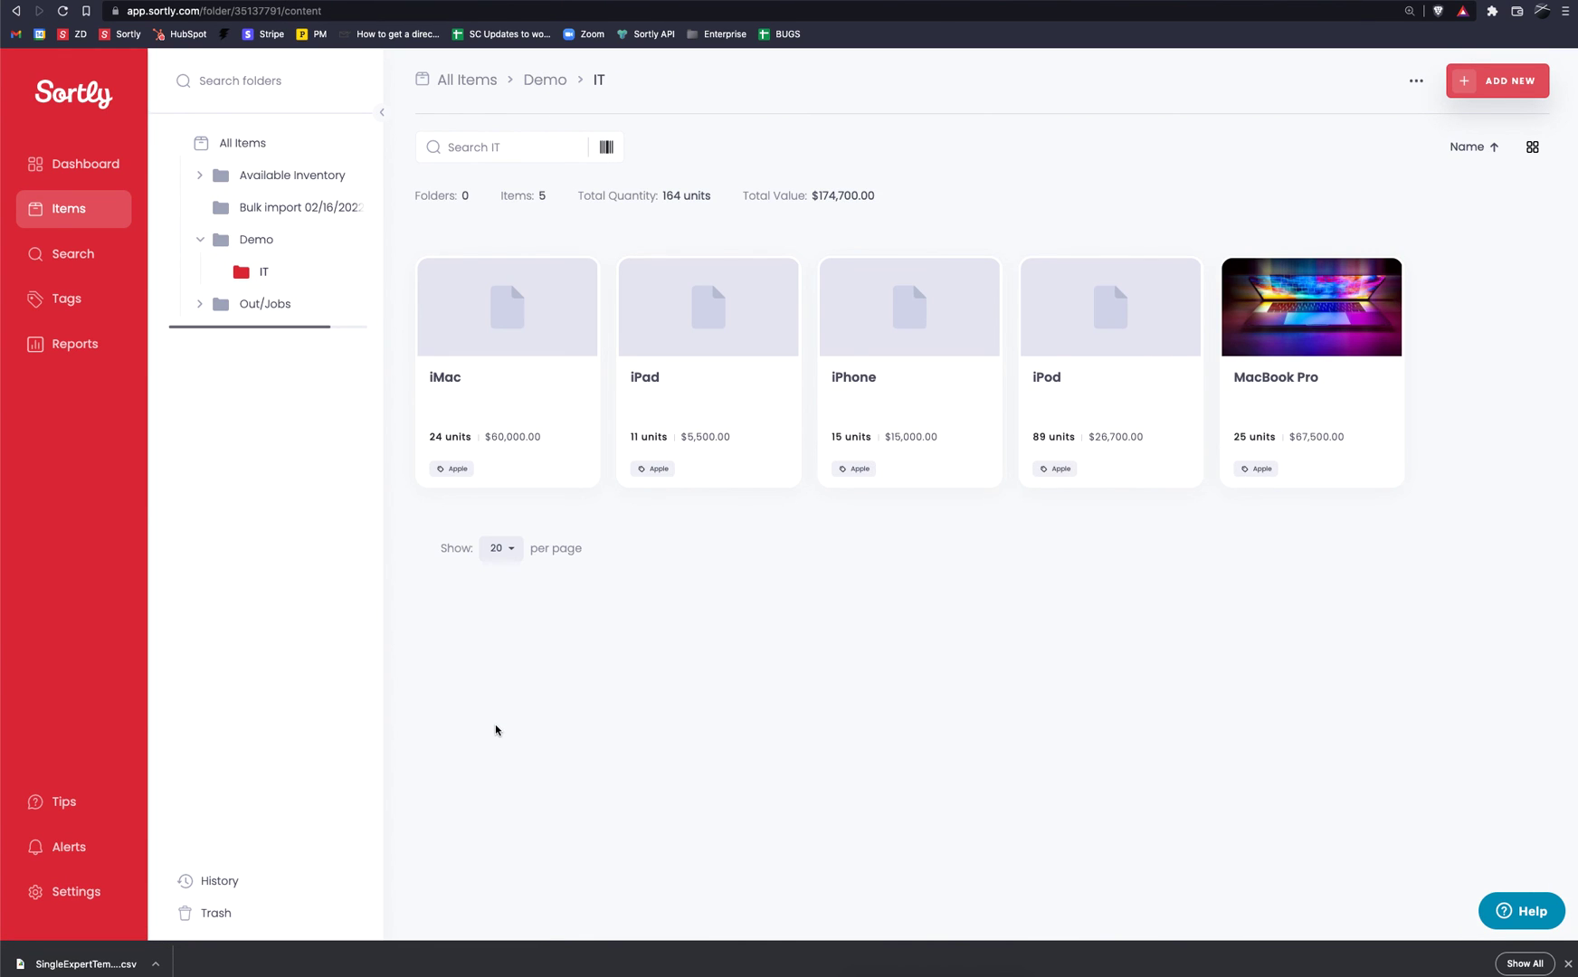